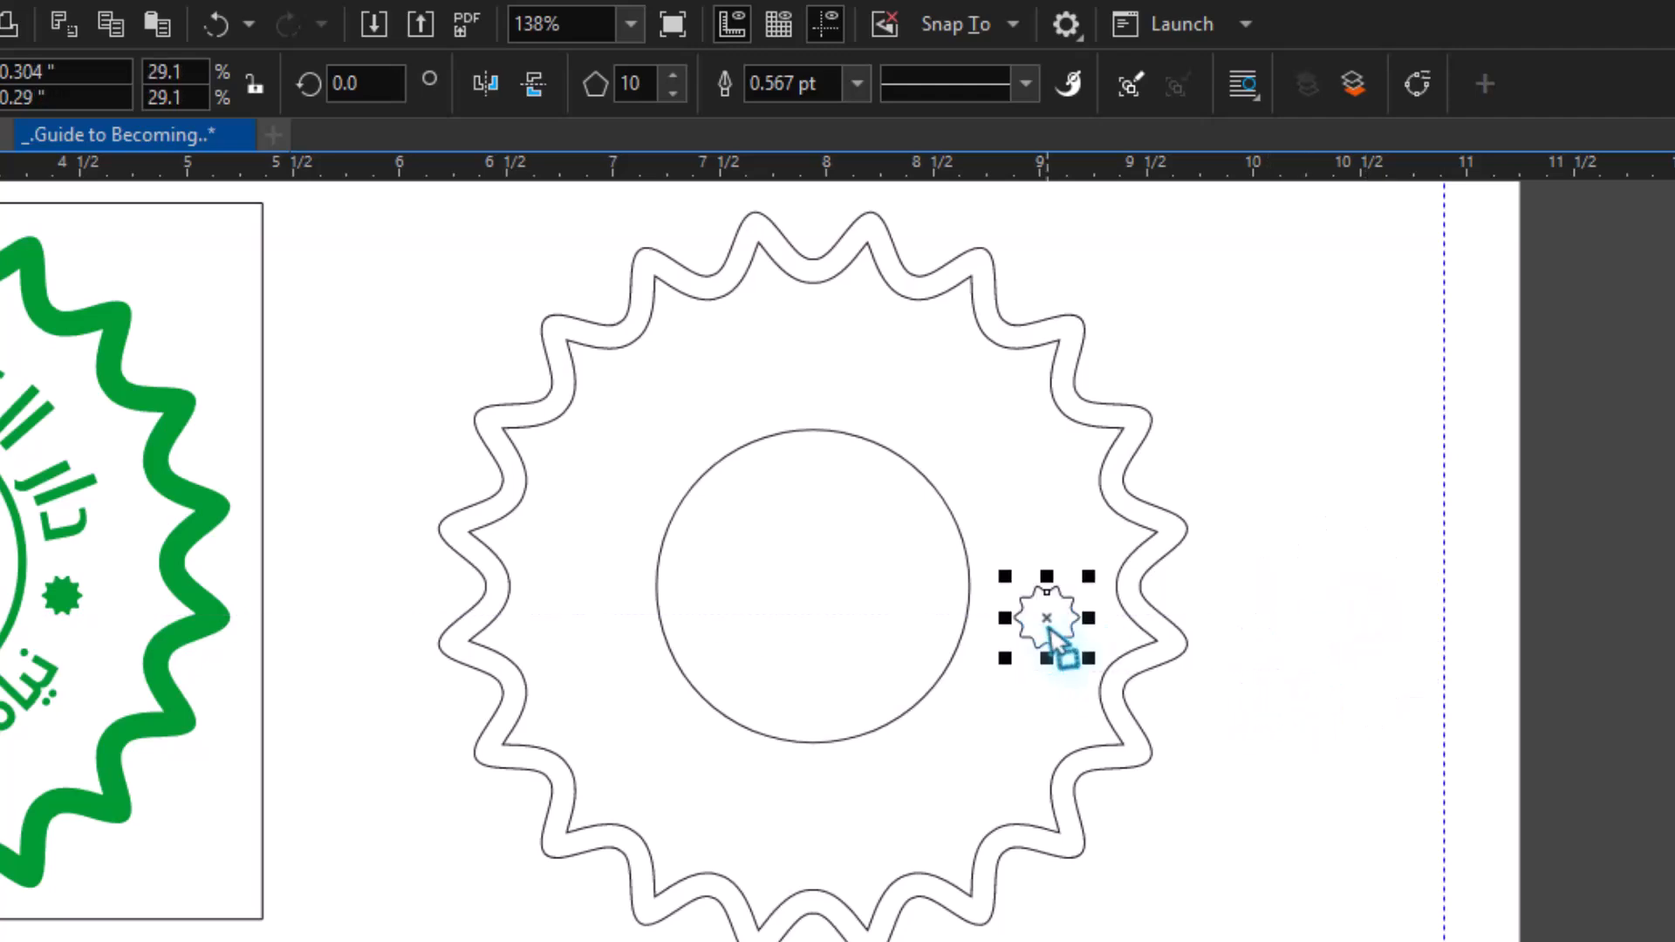
# Step: Copy the small star to the opposite side of the inner circle and draw horizontal reference lines from the circle to the wavy border on both sides
pyautogui.moveTo(1038, 627); pyautogui.dragTo(590, 648)
pyautogui.moveTo(1050, 661); pyautogui.dragTo(1048, 675)
pyautogui.click(68, 409)
pyautogui.click(141, 412)
pyautogui.click(510, 586)
pyautogui.click(656, 587)
pyautogui.click(971, 600)
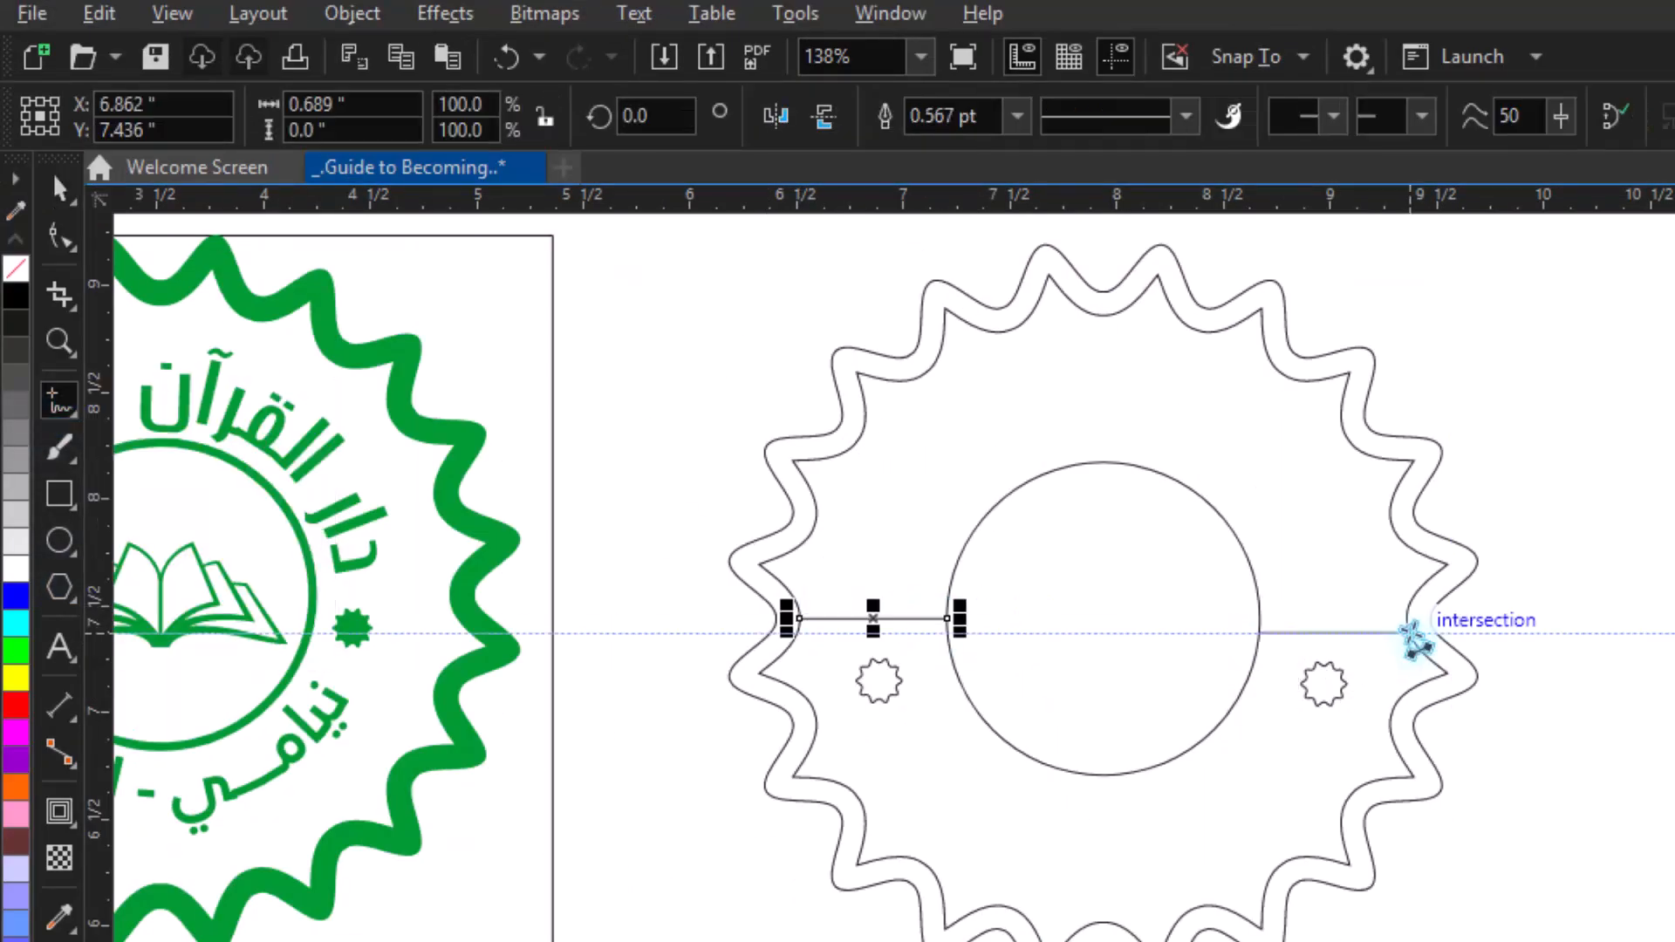
pyautogui.click(1120, 600)
# Step: Align the small stars with the midpoints of the two reference lines and delete the lines
pyautogui.press('space')
pyautogui.moveTo(1124, 530); pyautogui.dragTo(594, 491)
pyautogui.moveTo(844, 514); pyautogui.dragTo(1202, 573)
pyautogui.press('Delete')
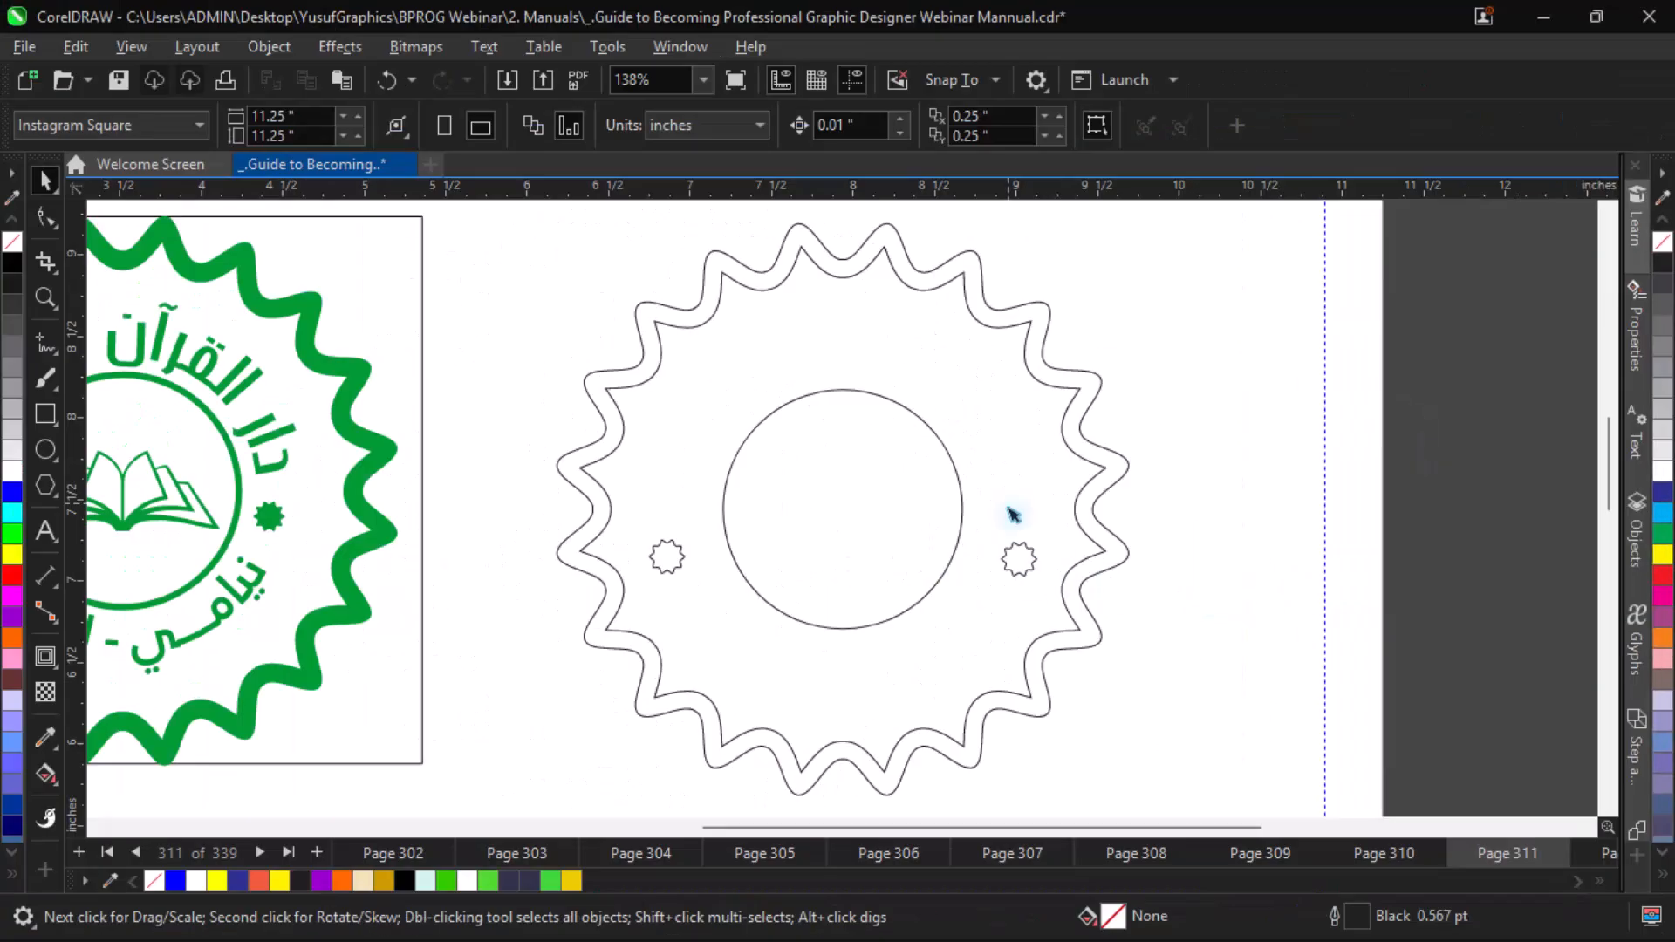
# Step: Enter the Arabic text "دار القرآن والسنة" with "نيامي - النيجر" on a second line above the badge outline
pyautogui.press('super+space')
pyautogui.scroll(-1, 743, 492)
pyautogui.press('F8')
pyautogui.click(842, 318)
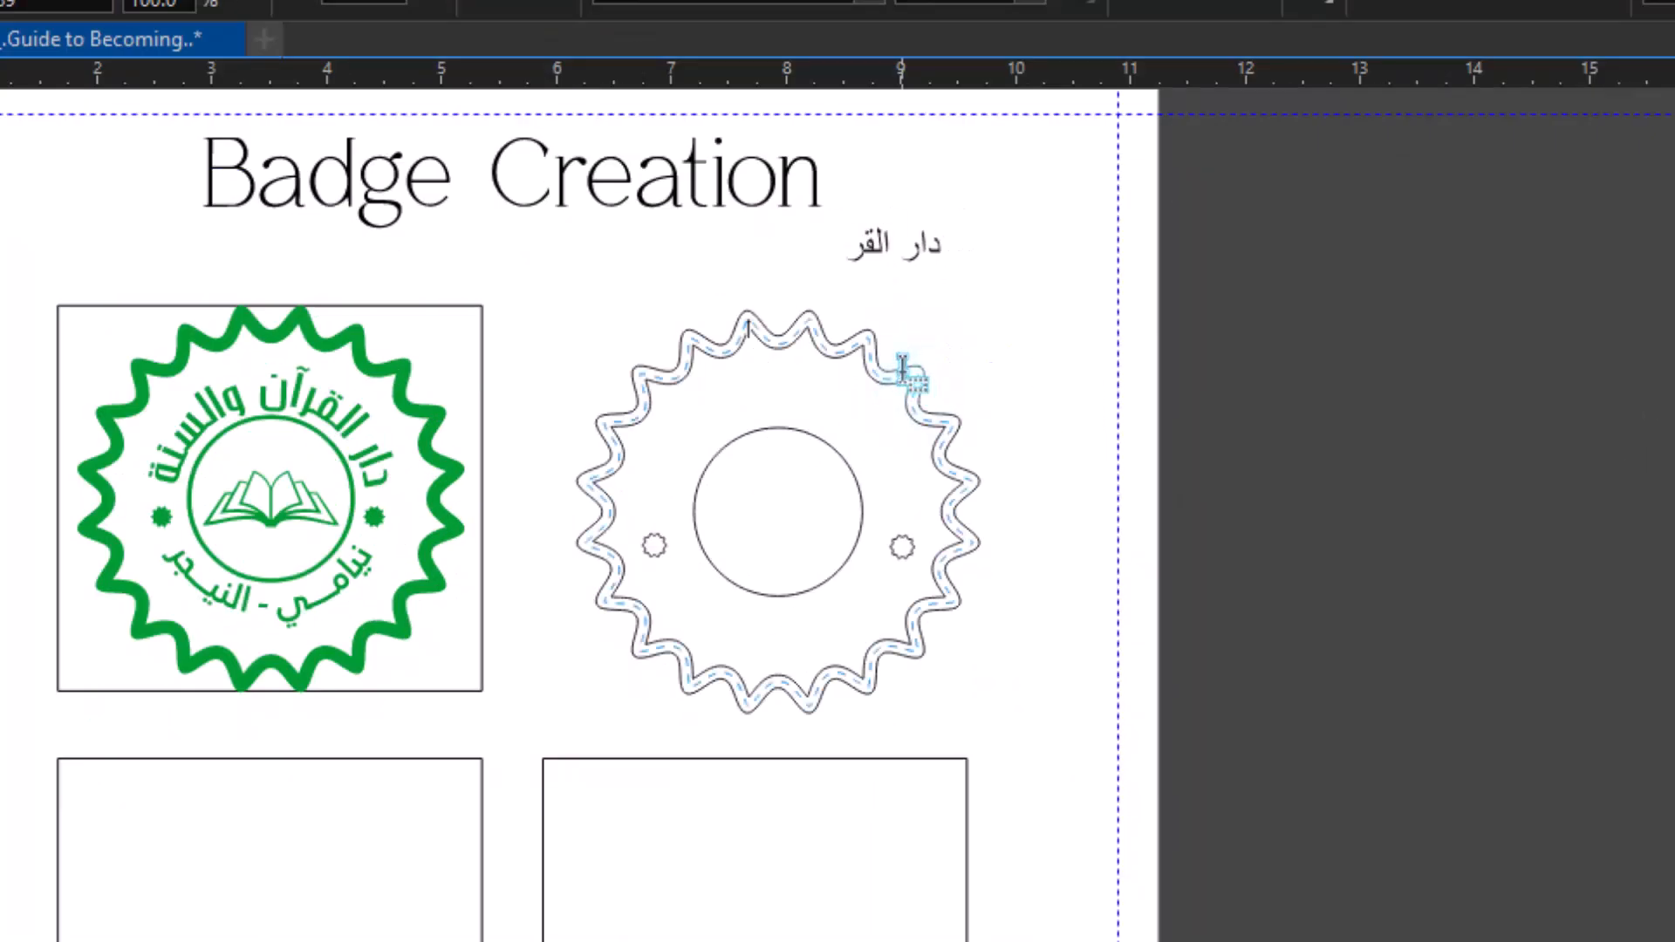
pyautogui.click(851, 251)
pyautogui.write('آن والسنة')
pyautogui.press('Return')
pyautogui.write('نيا')
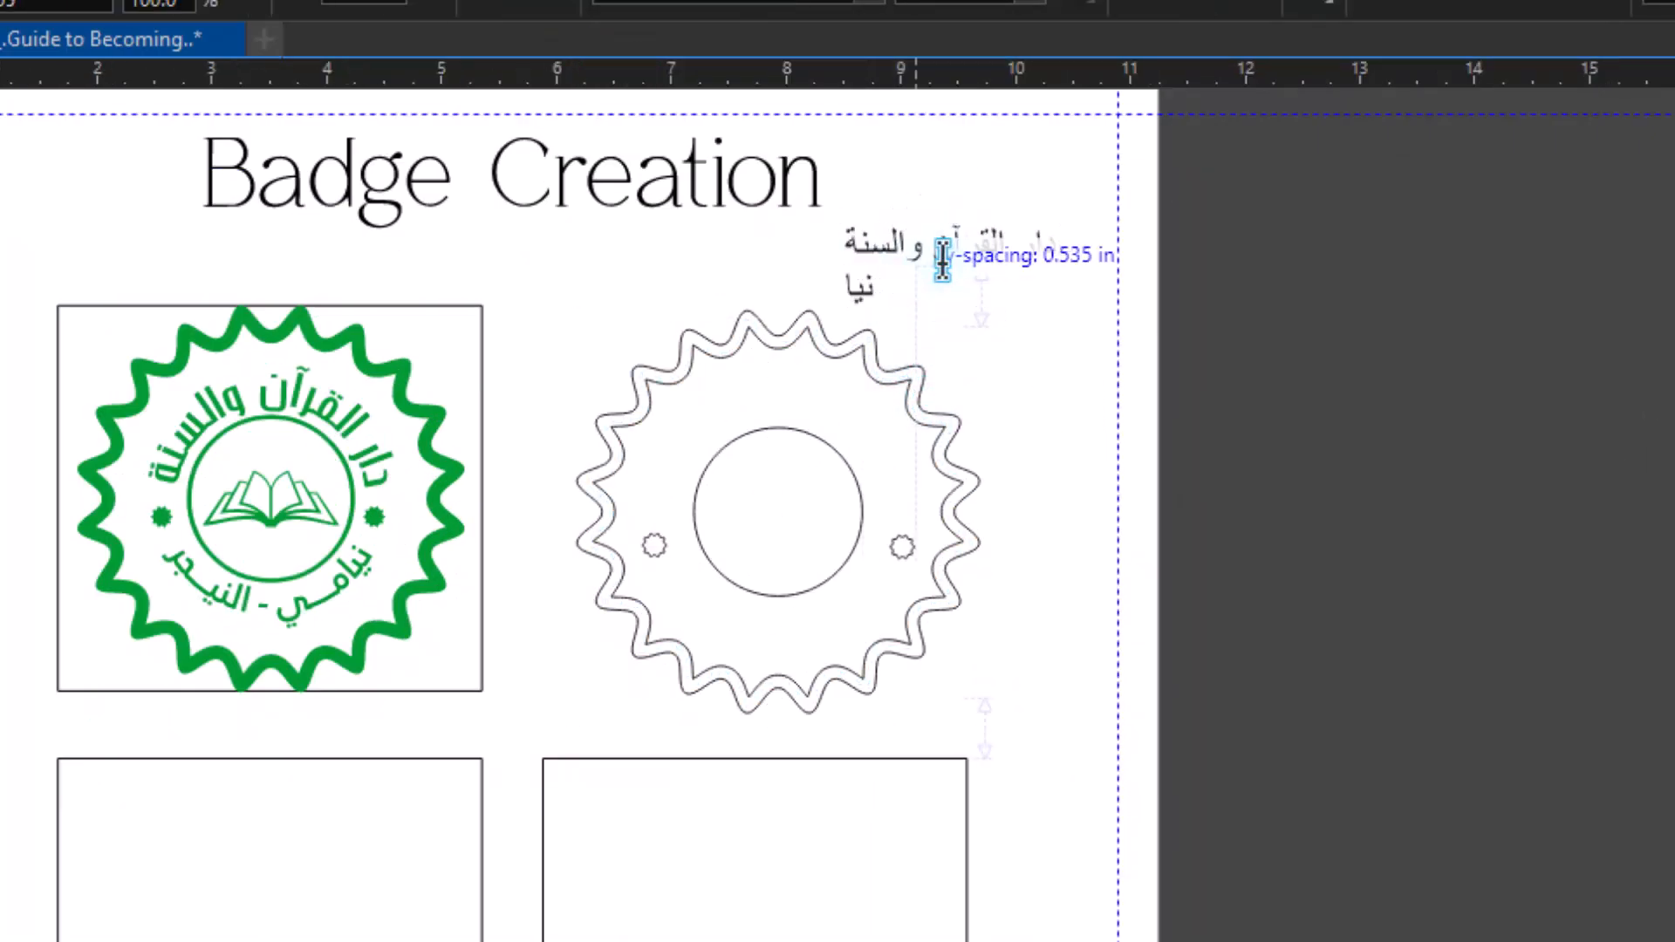
# Step: Enlarge the Arabic text to about 30 pt inside the empty frame below the badge and break it apart into separate lines
pyautogui.hotkey('ctrl', 'space')
pyautogui.moveTo(837, 317); pyautogui.dragTo(785, 363)
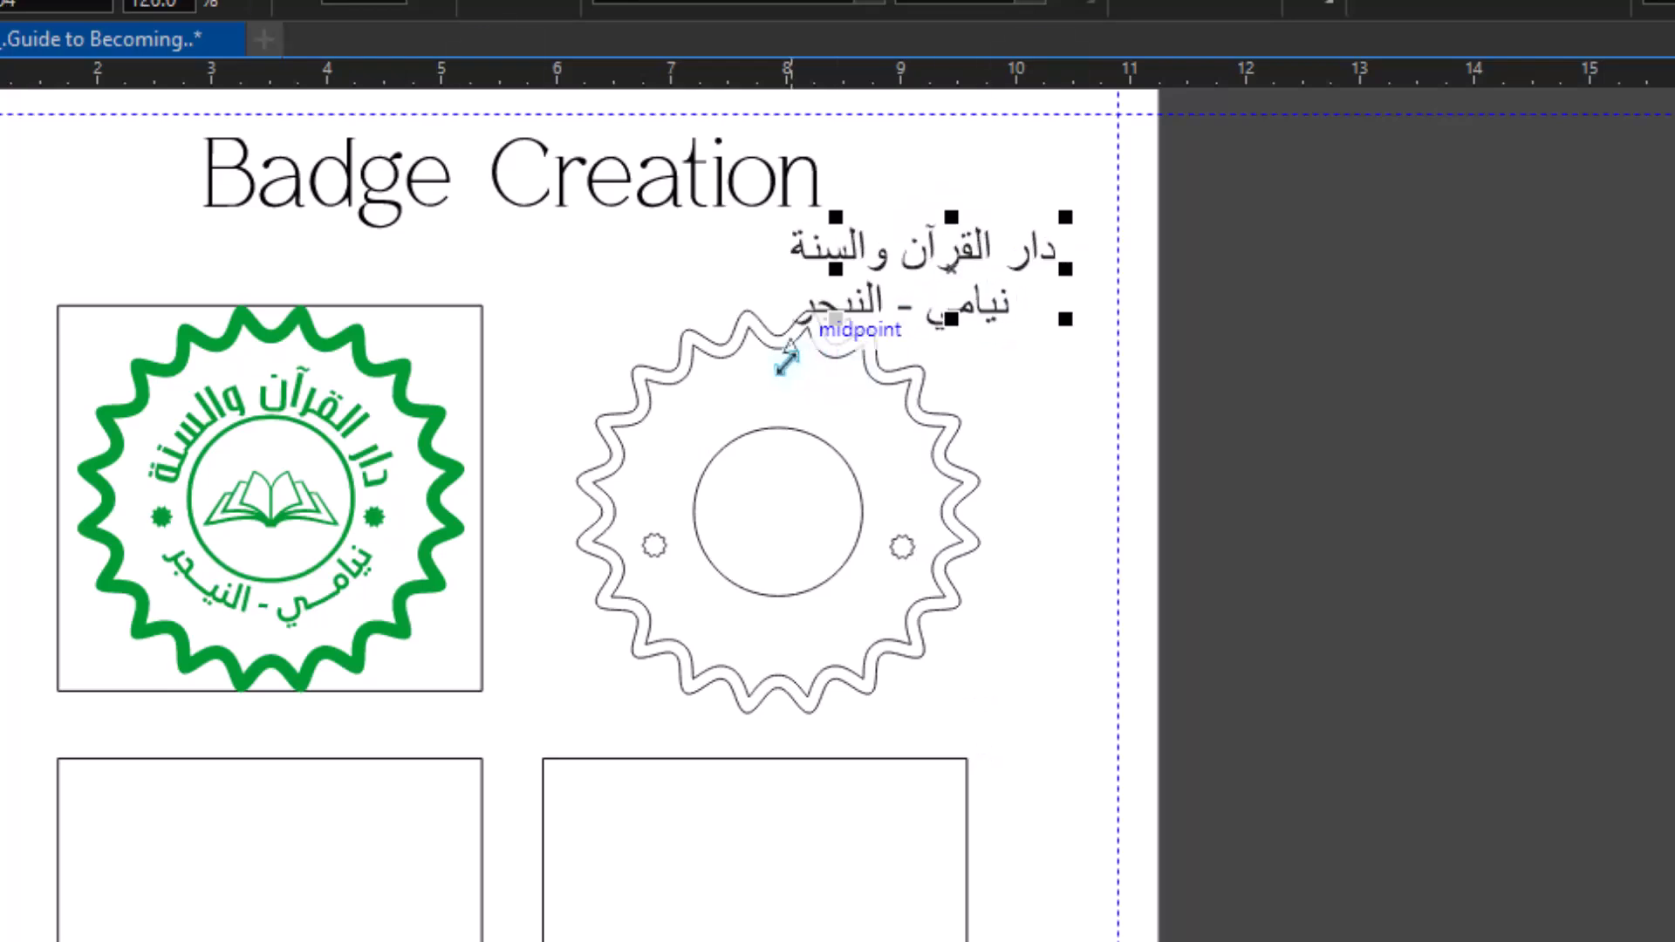
pyautogui.moveTo(963, 301); pyautogui.dragTo(811, 867)
pyautogui.hotkey('ctrl', 'k')
# Step: Set the font of the first Arabic line to Ara Alharbi Syria-Alqusair
pyautogui.click(1102, 59)
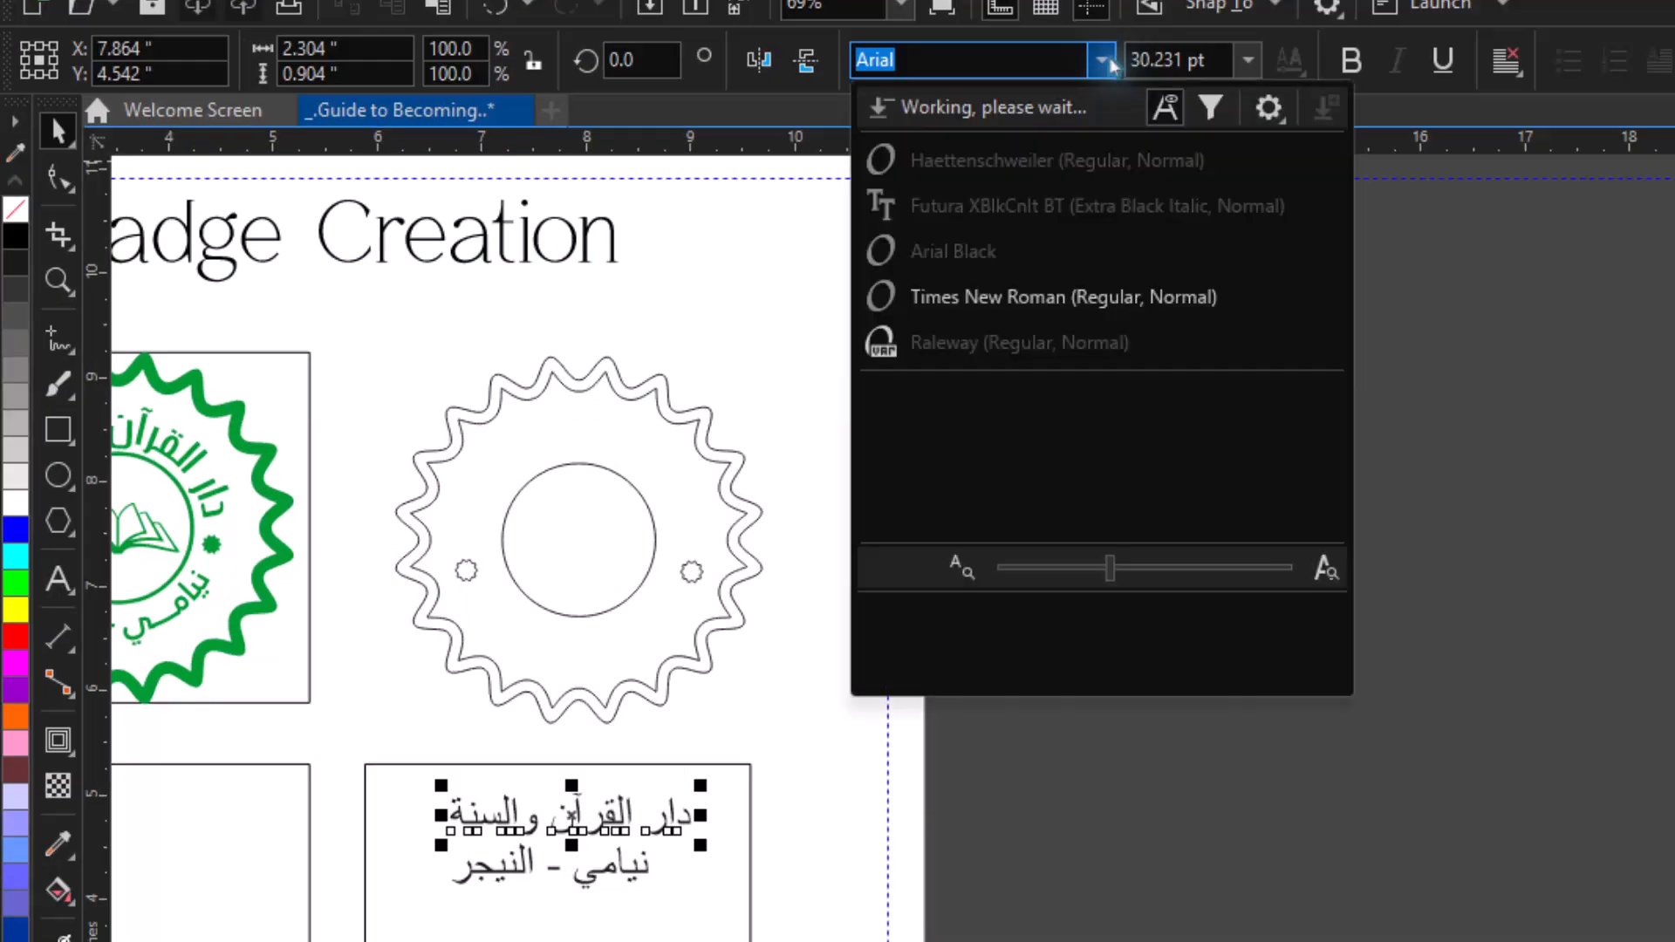
pyautogui.write('Ara')
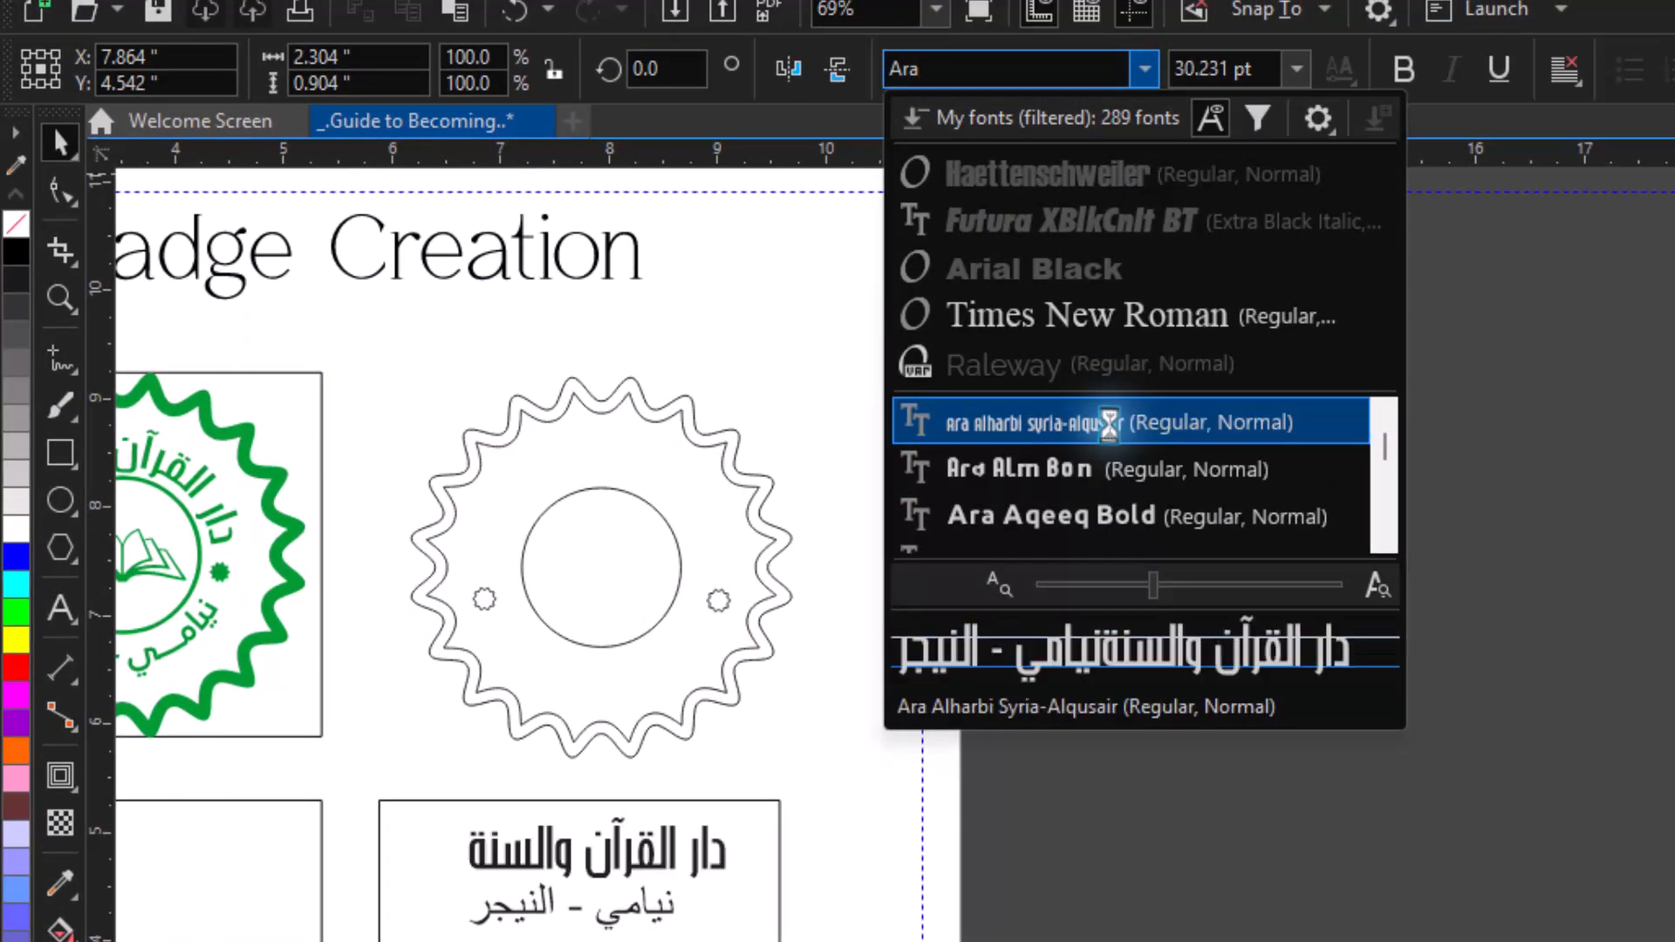
pyautogui.press('Down')
pyautogui.press('Down')
pyautogui.press('Down')
pyautogui.press('Down')
pyautogui.press('Down')
pyautogui.press('Up')
pyautogui.press('Up')
pyautogui.press('Up')
pyautogui.press('Up')
pyautogui.press('Return')
# Step: Set the font of the second Arabic line, "نيامي - النيجر", to Cairo
pyautogui.click(427, 752)
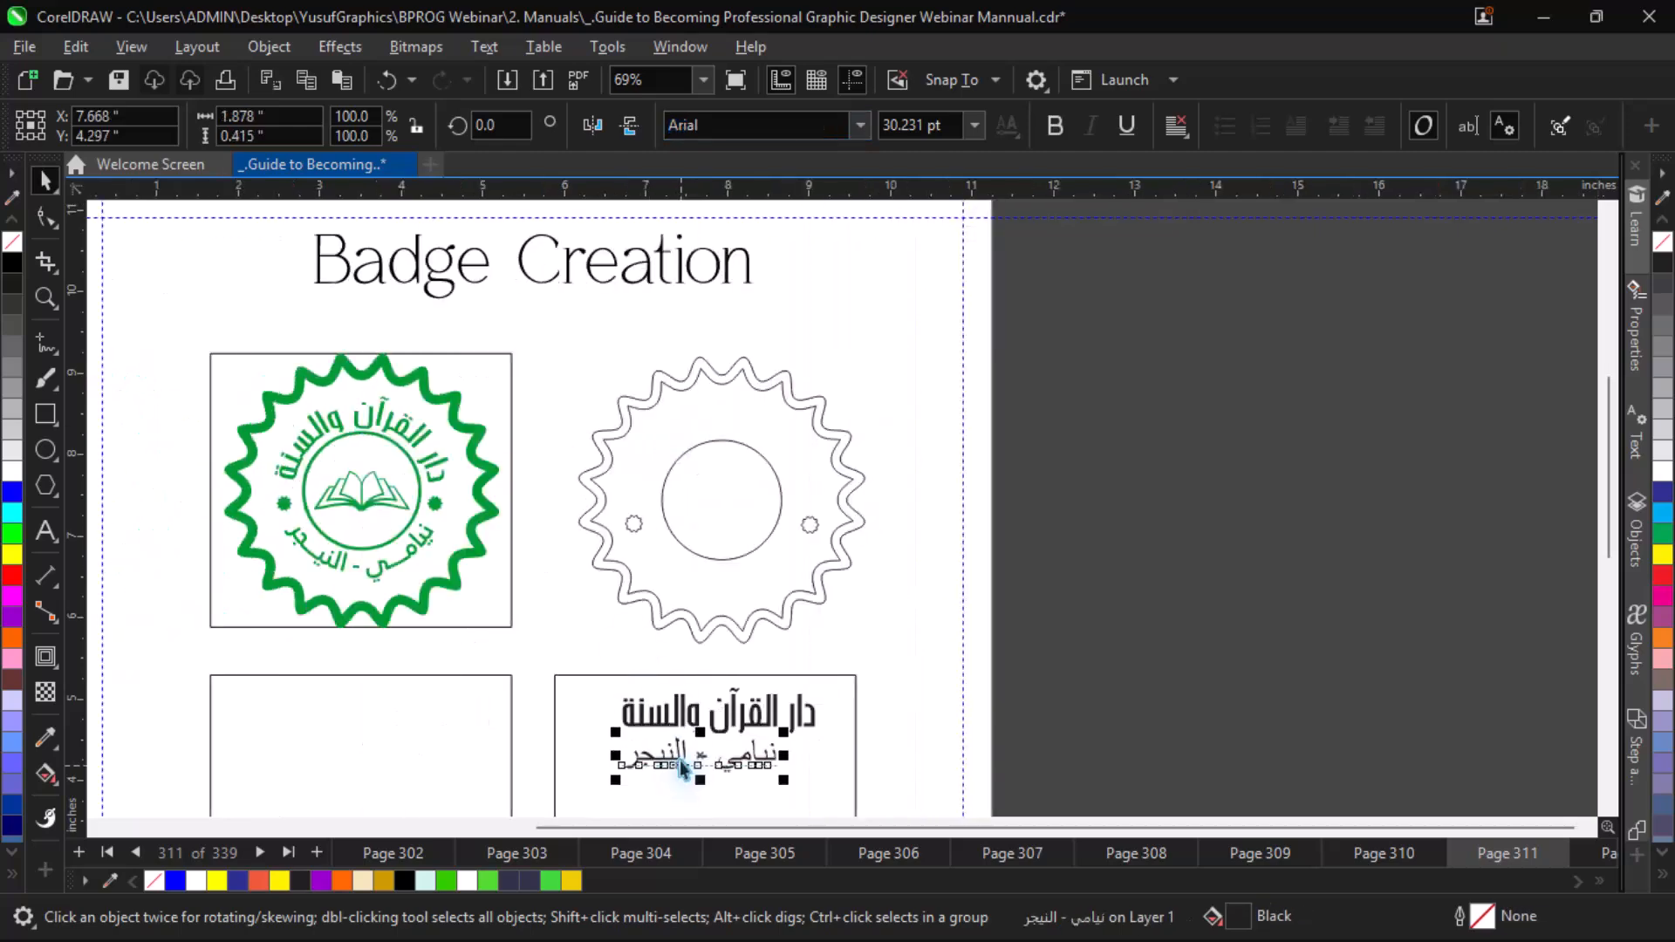
pyautogui.click(860, 124)
pyautogui.write('Cairo')
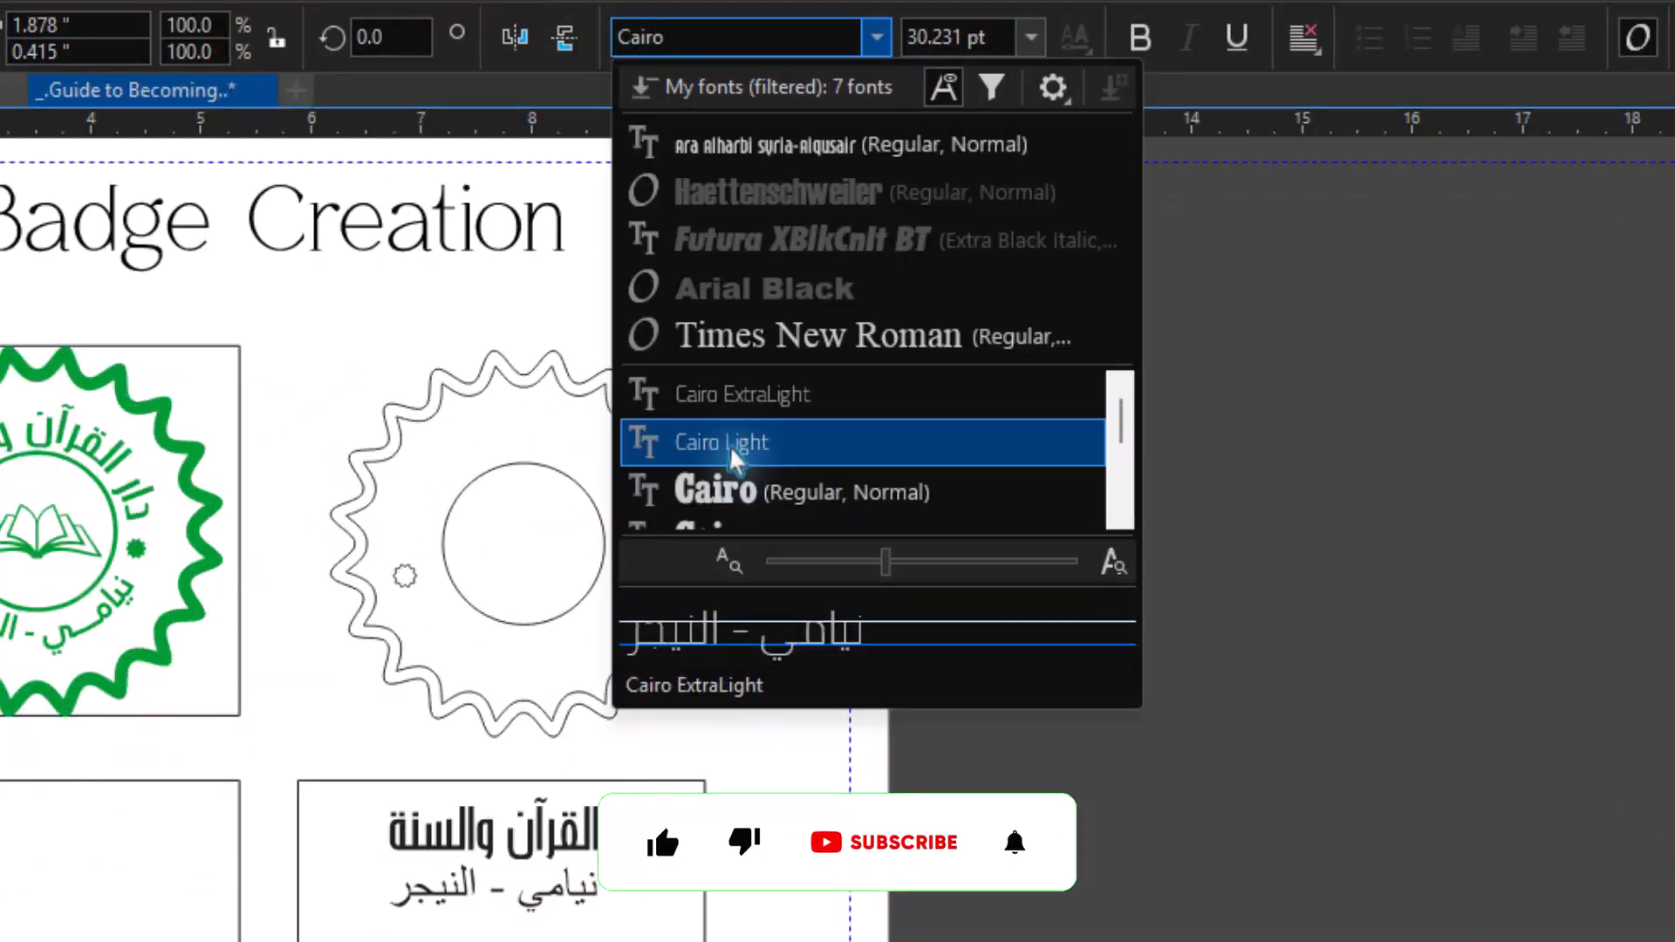
pyautogui.click(716, 491)
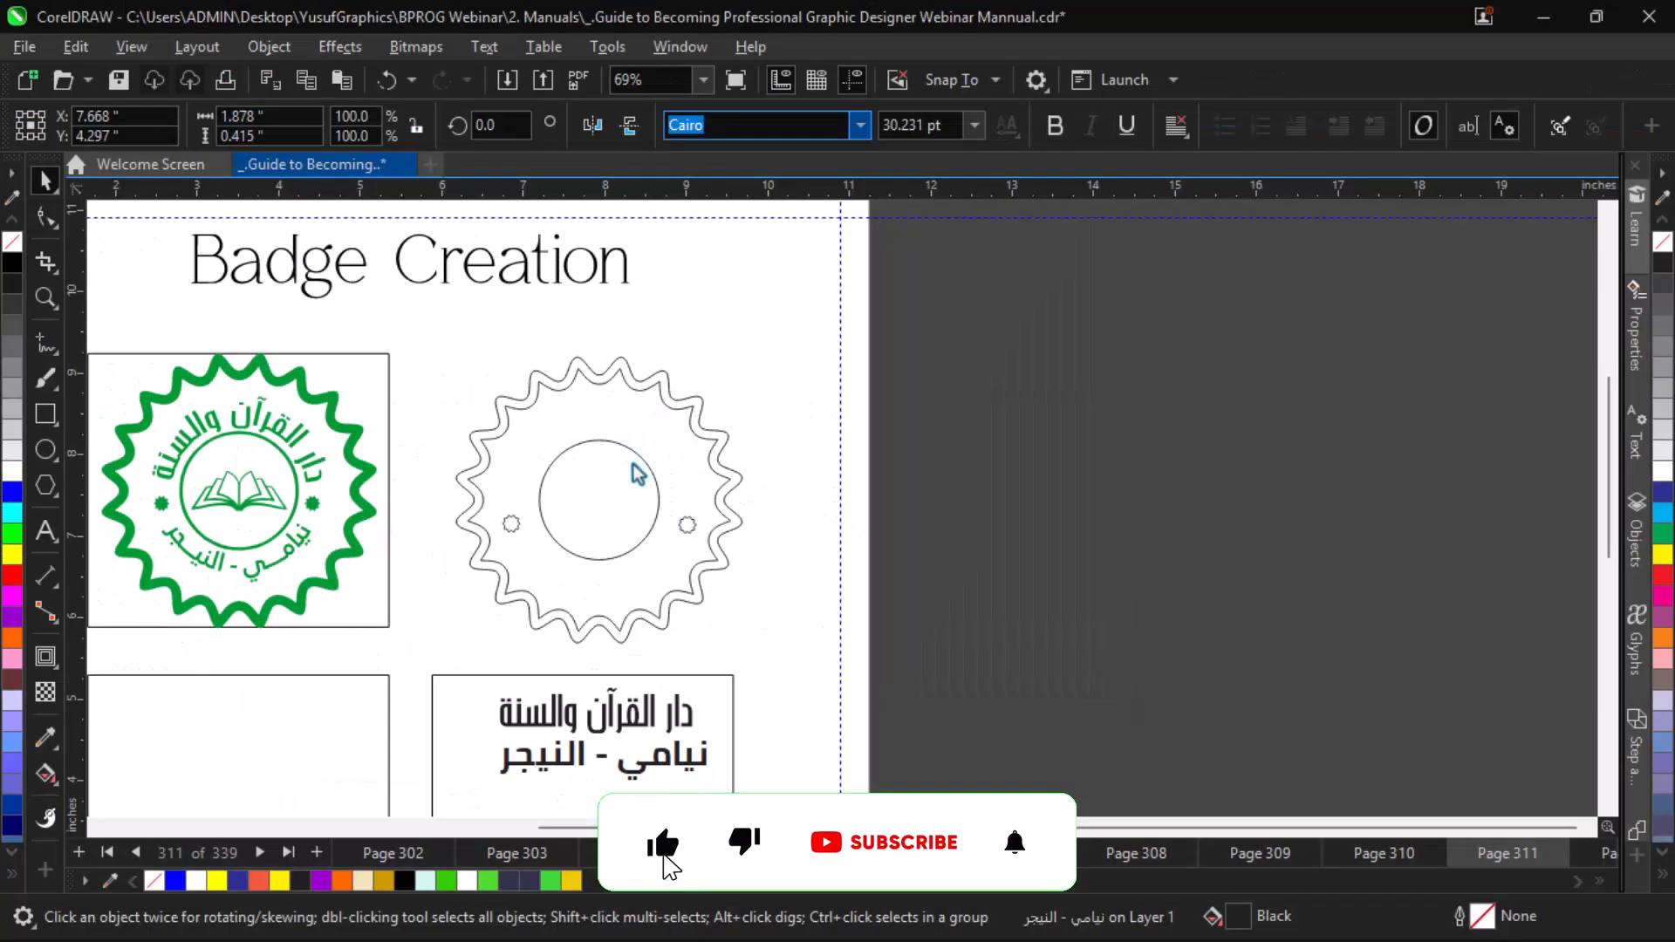
# Step: Fit the line "دار القرآن والسنة" to the path of the inner circle
pyautogui.click(644, 717)
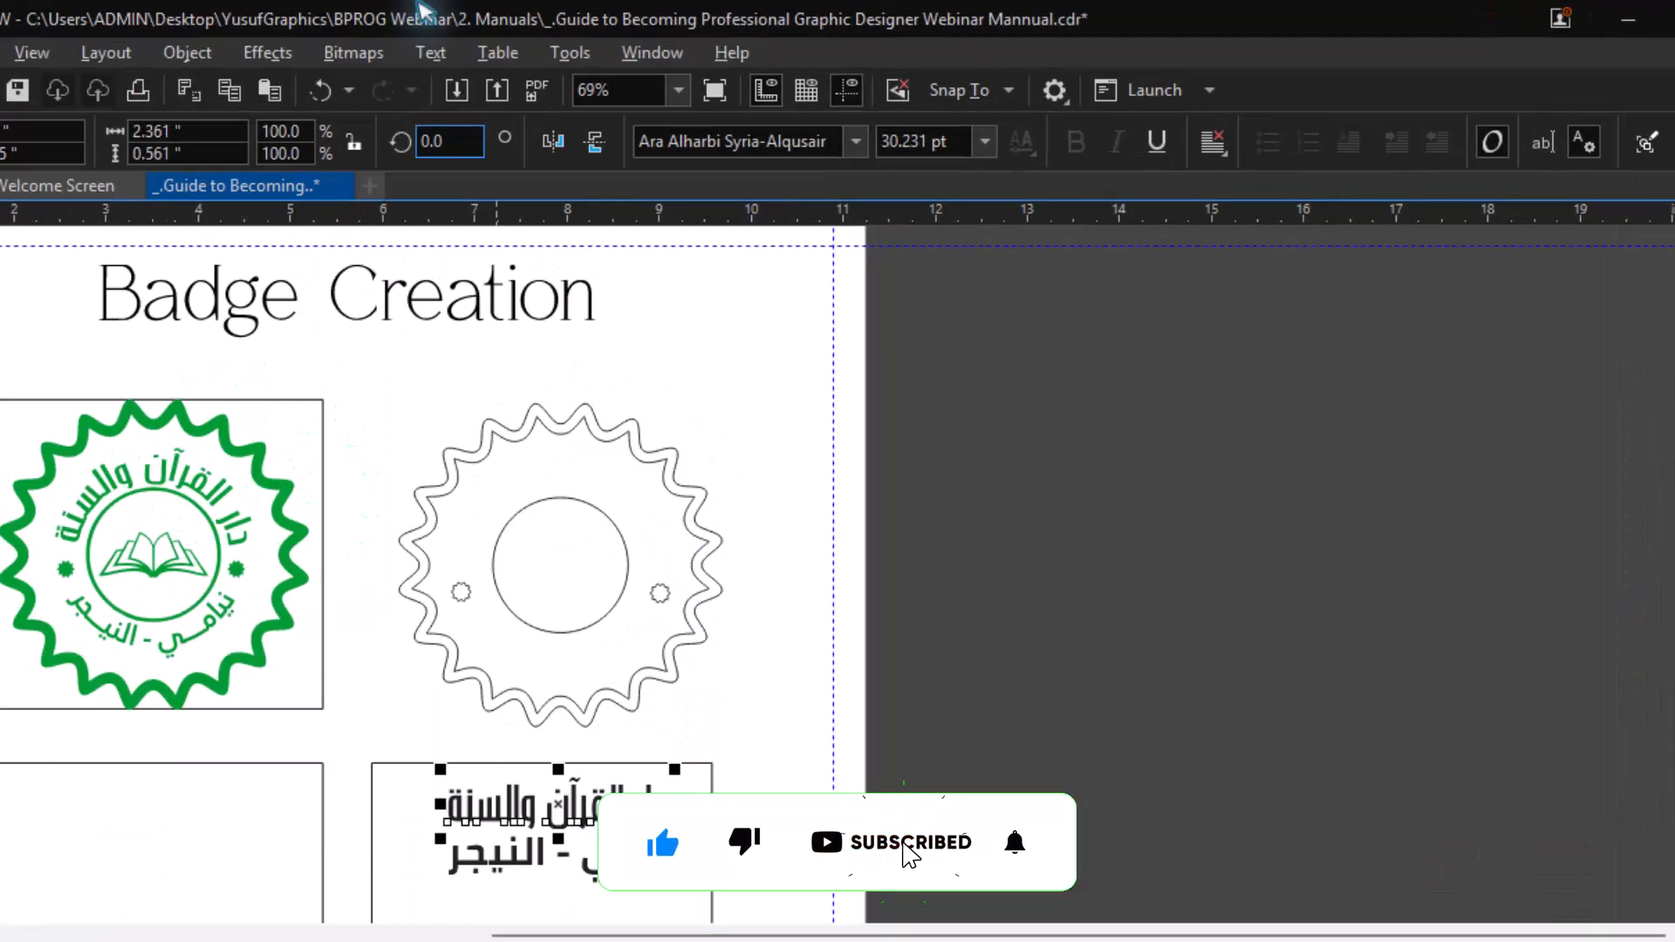
pyautogui.click(484, 47)
pyautogui.click(523, 380)
pyautogui.click(482, 569)
pyautogui.scroll(1, 493, 549)
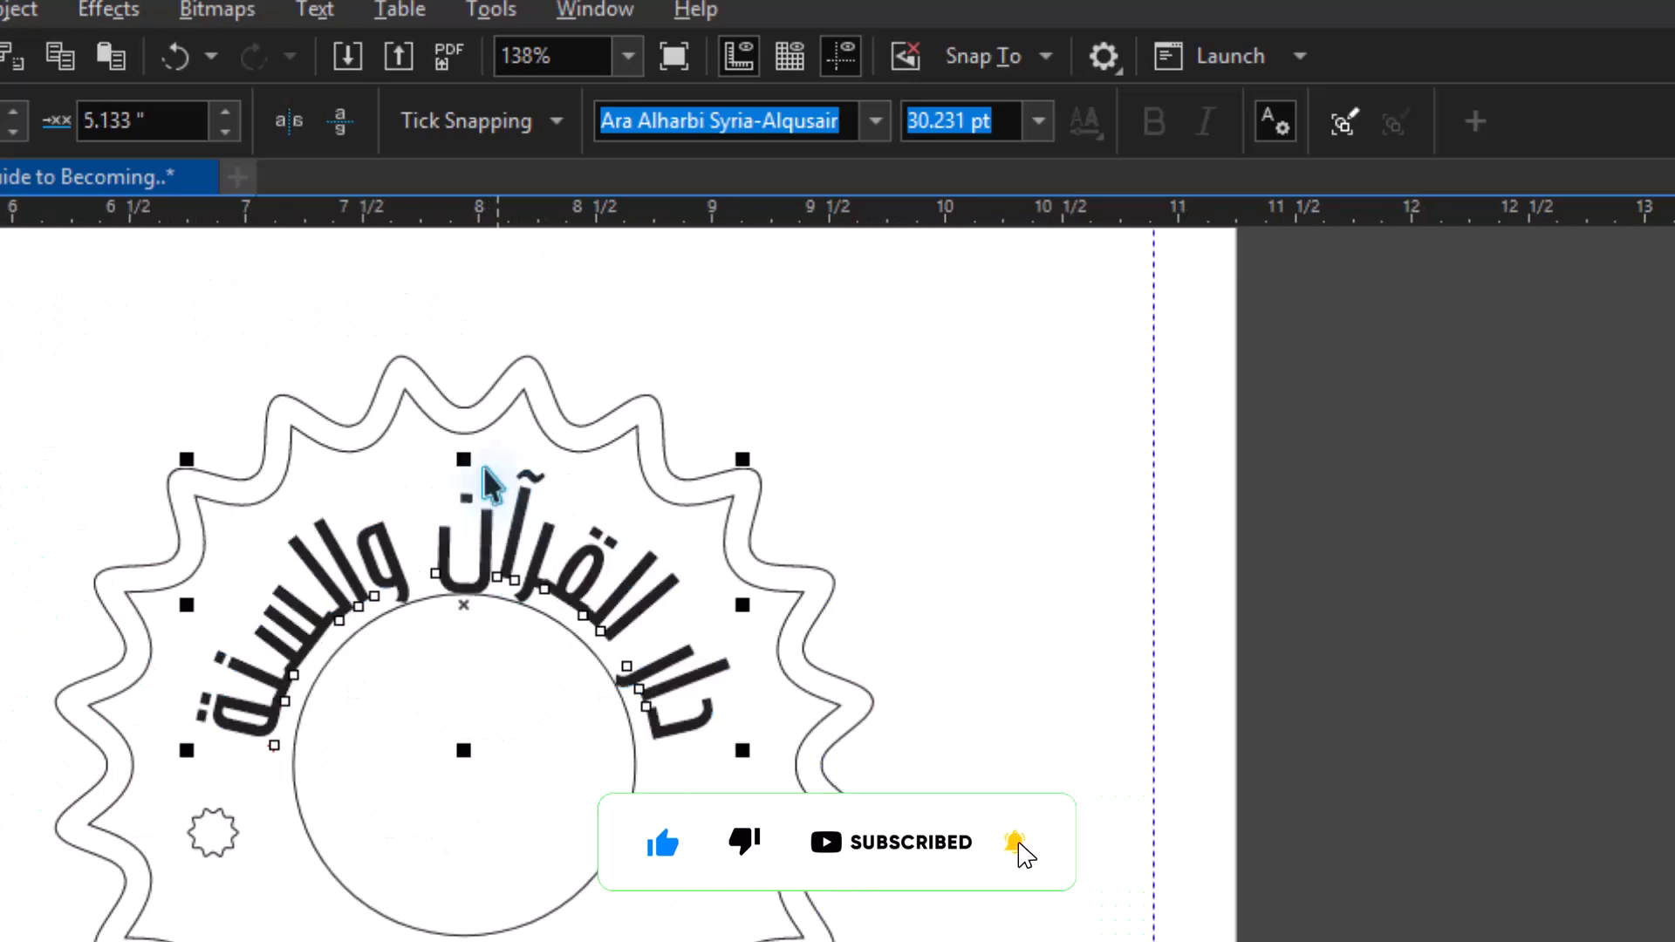
# Step: Resize the curved upper text to about 25 pt, offset it about 0.157 in from the circle and centre it over the top
pyautogui.moveTo(741, 752); pyautogui.dragTo(659, 720)
pyautogui.moveTo(511, 582); pyautogui.dragTo(536, 551)
pyautogui.moveTo(756, 733); pyautogui.dragTo(707, 708)
pyautogui.moveTo(696, 668); pyautogui.dragTo(681, 678)
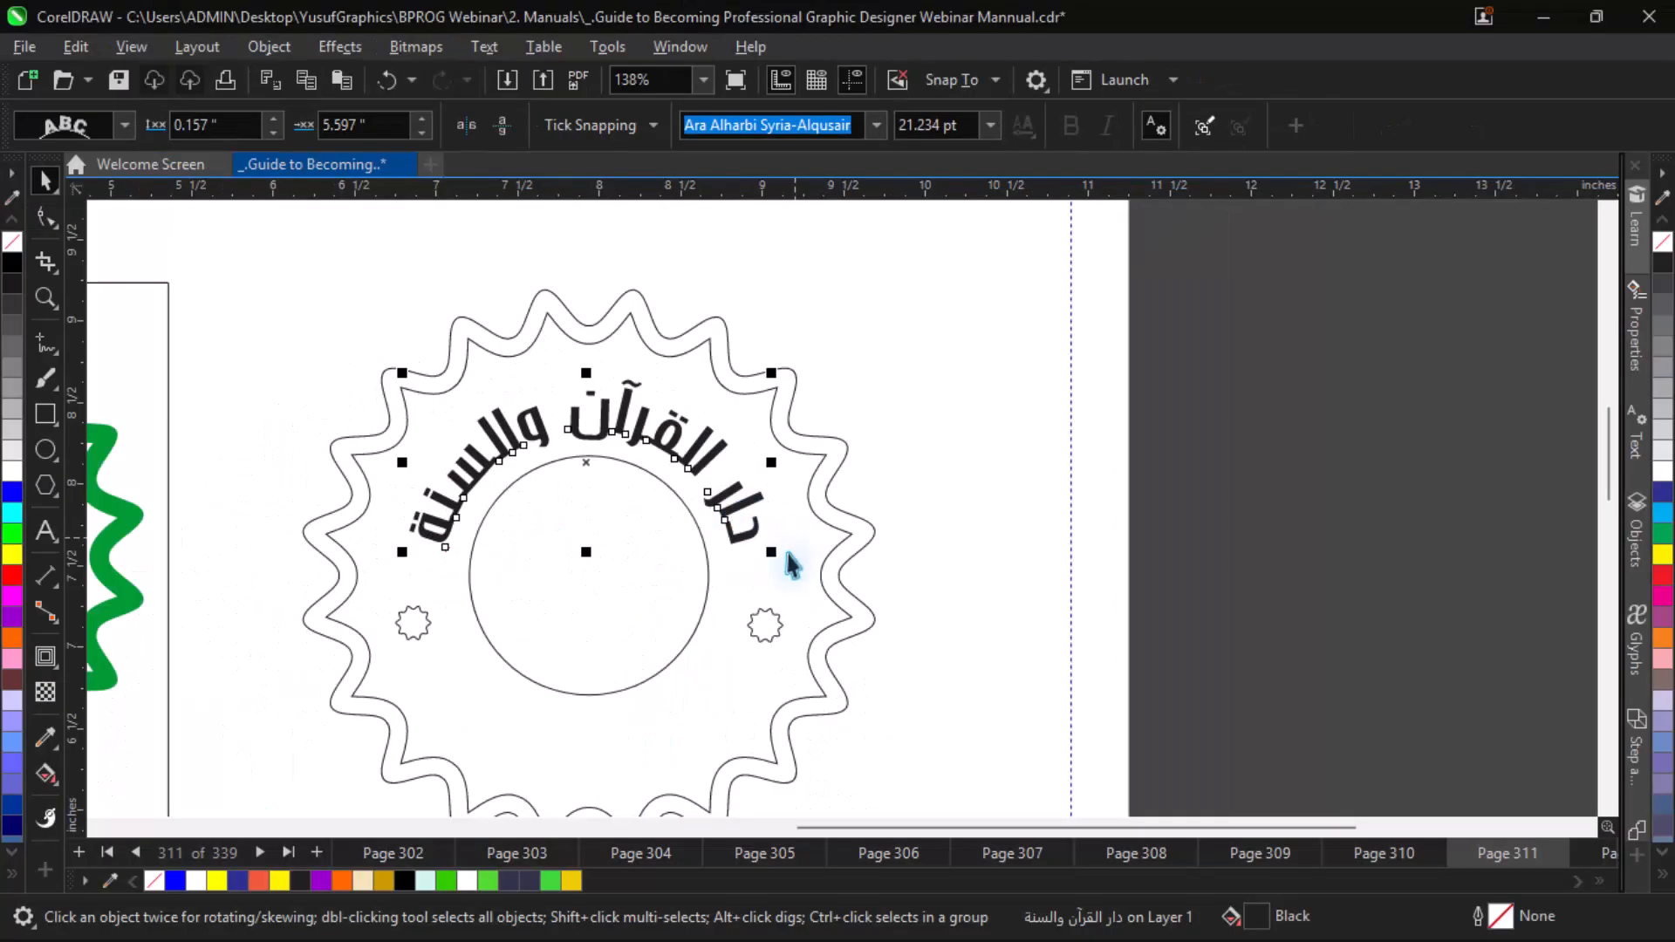
pyautogui.moveTo(726, 736); pyautogui.dragTo(789, 803)
pyautogui.moveTo(816, 602); pyautogui.dragTo(815, 600)
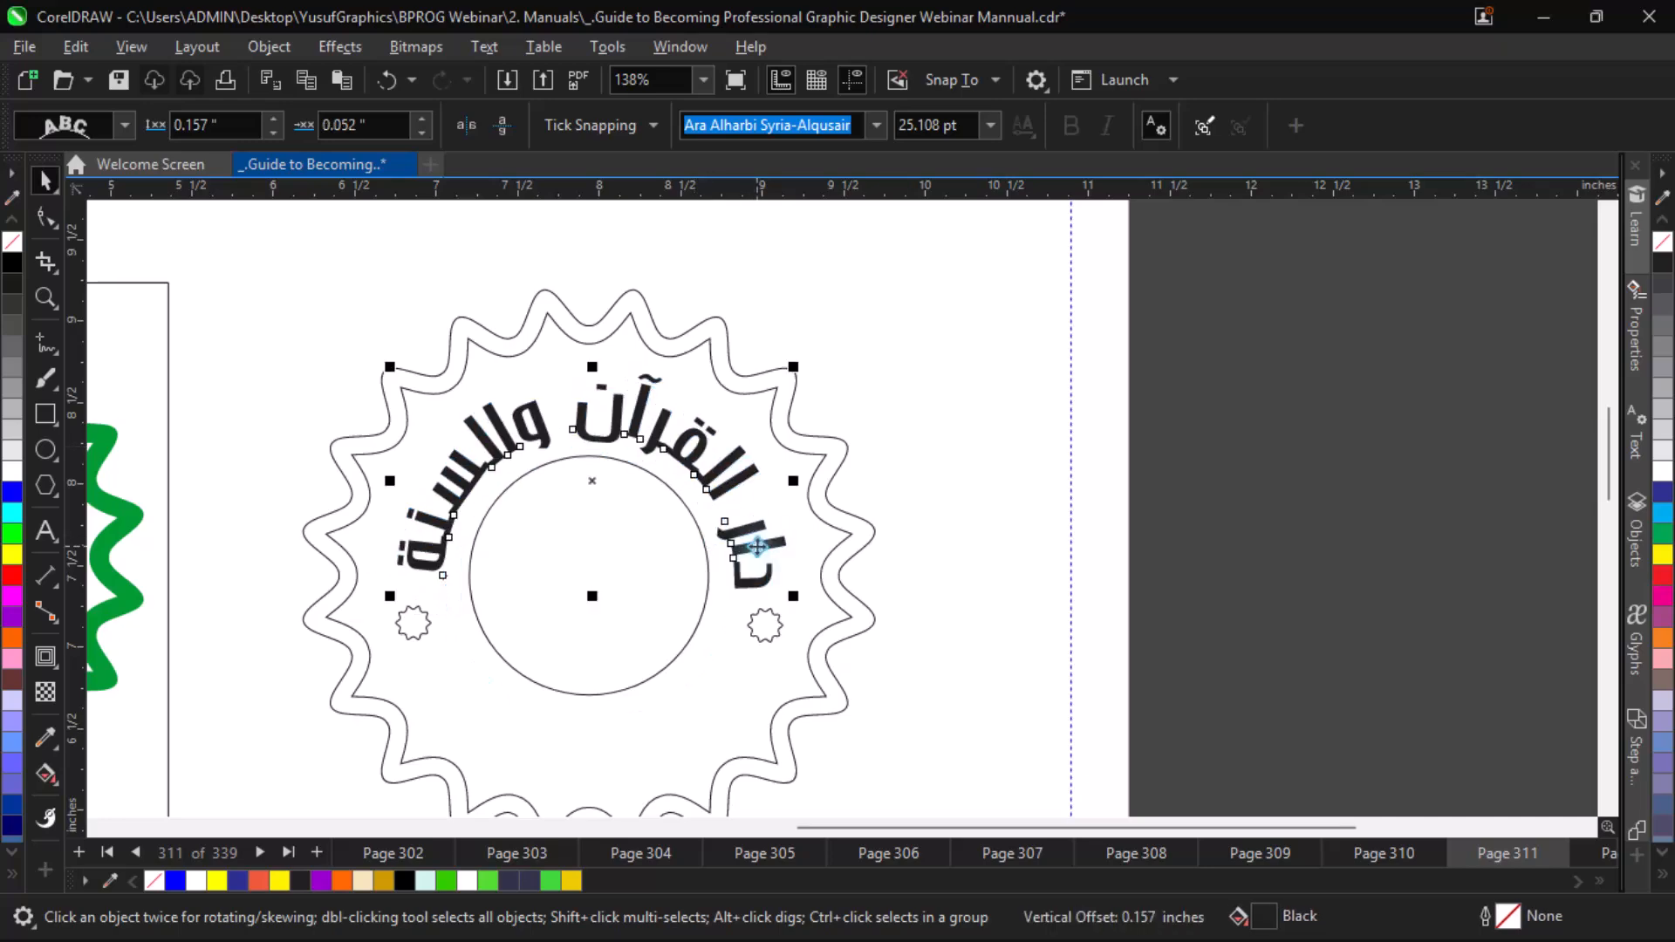
pyautogui.scroll(1, 705, 479)
pyautogui.moveTo(692, 468); pyautogui.dragTo(687, 447)
pyautogui.scroll(-2, 571, 550)
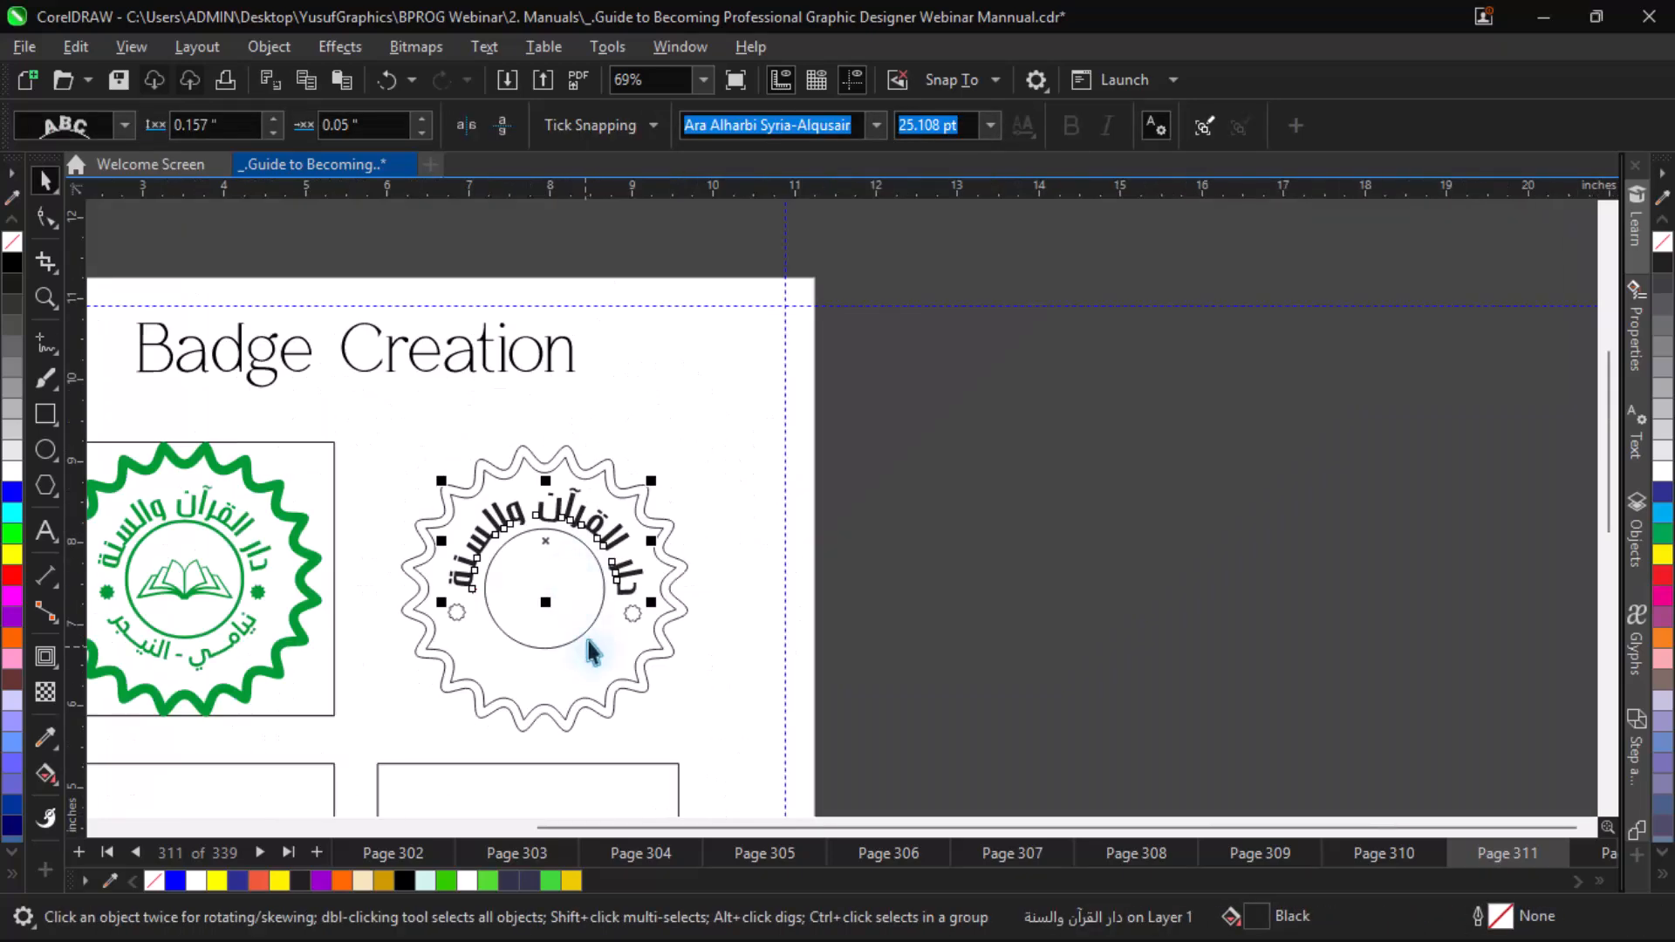
# Step: Fit the line "نيامي - النيجر" to the path of the inner circle
pyautogui.scroll(-3, 587, 649)
pyautogui.click(623, 731)
pyautogui.hotkey('shift', 'F4')
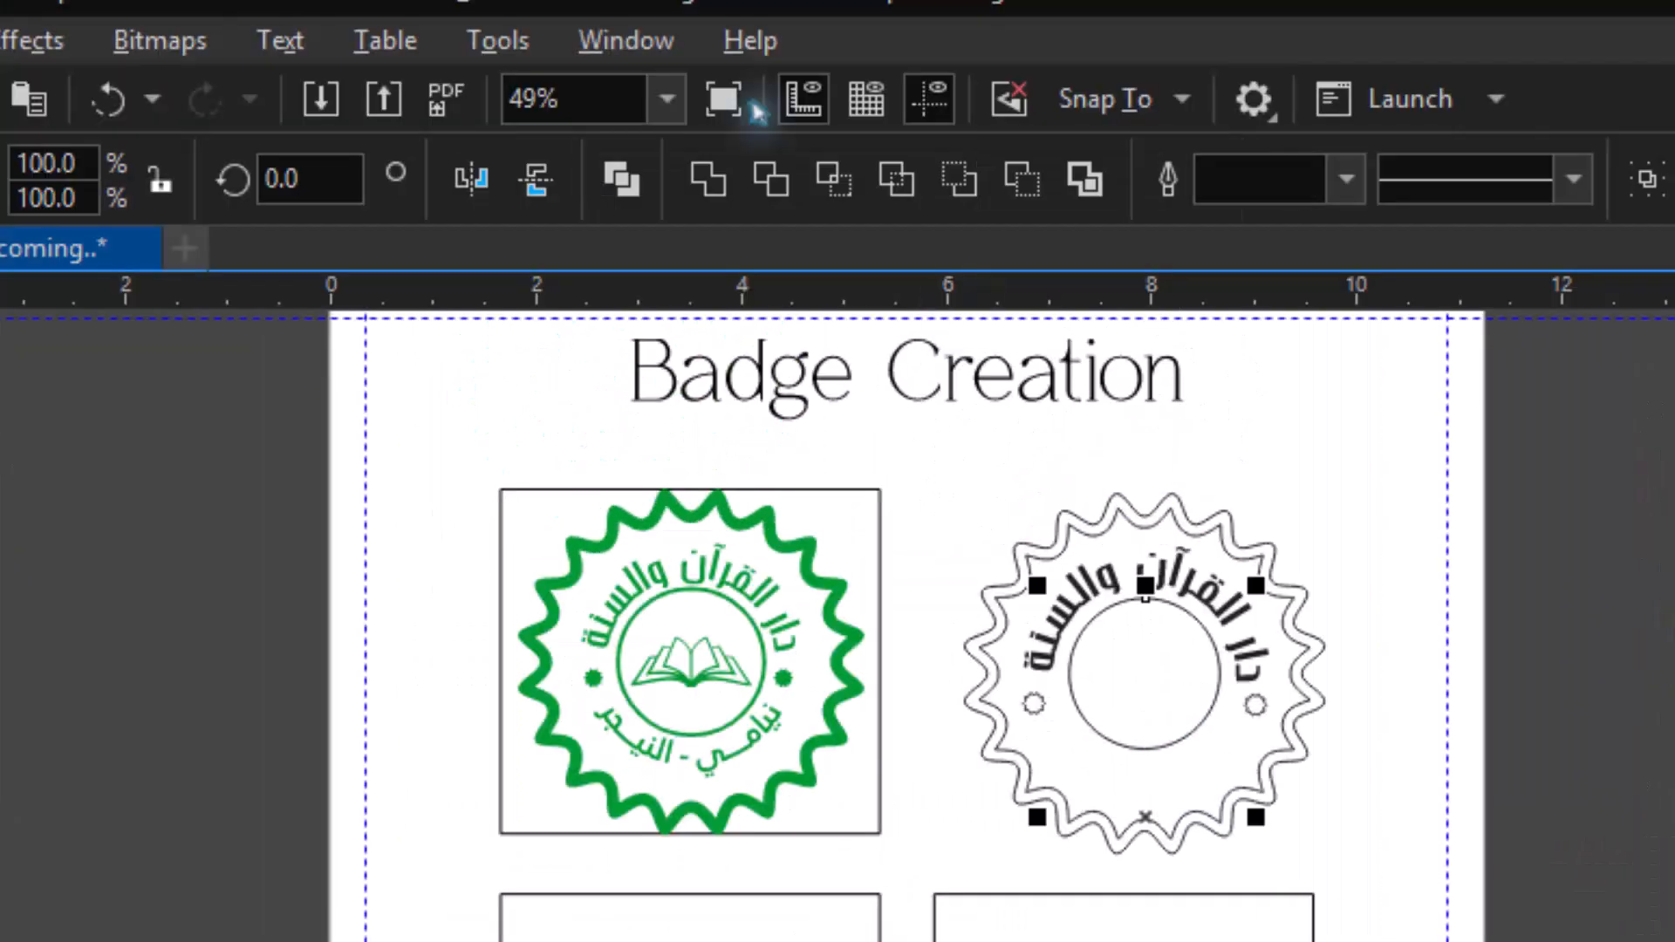
pyautogui.click(280, 40)
pyautogui.click(376, 419)
pyautogui.scroll(2, 1182, 611)
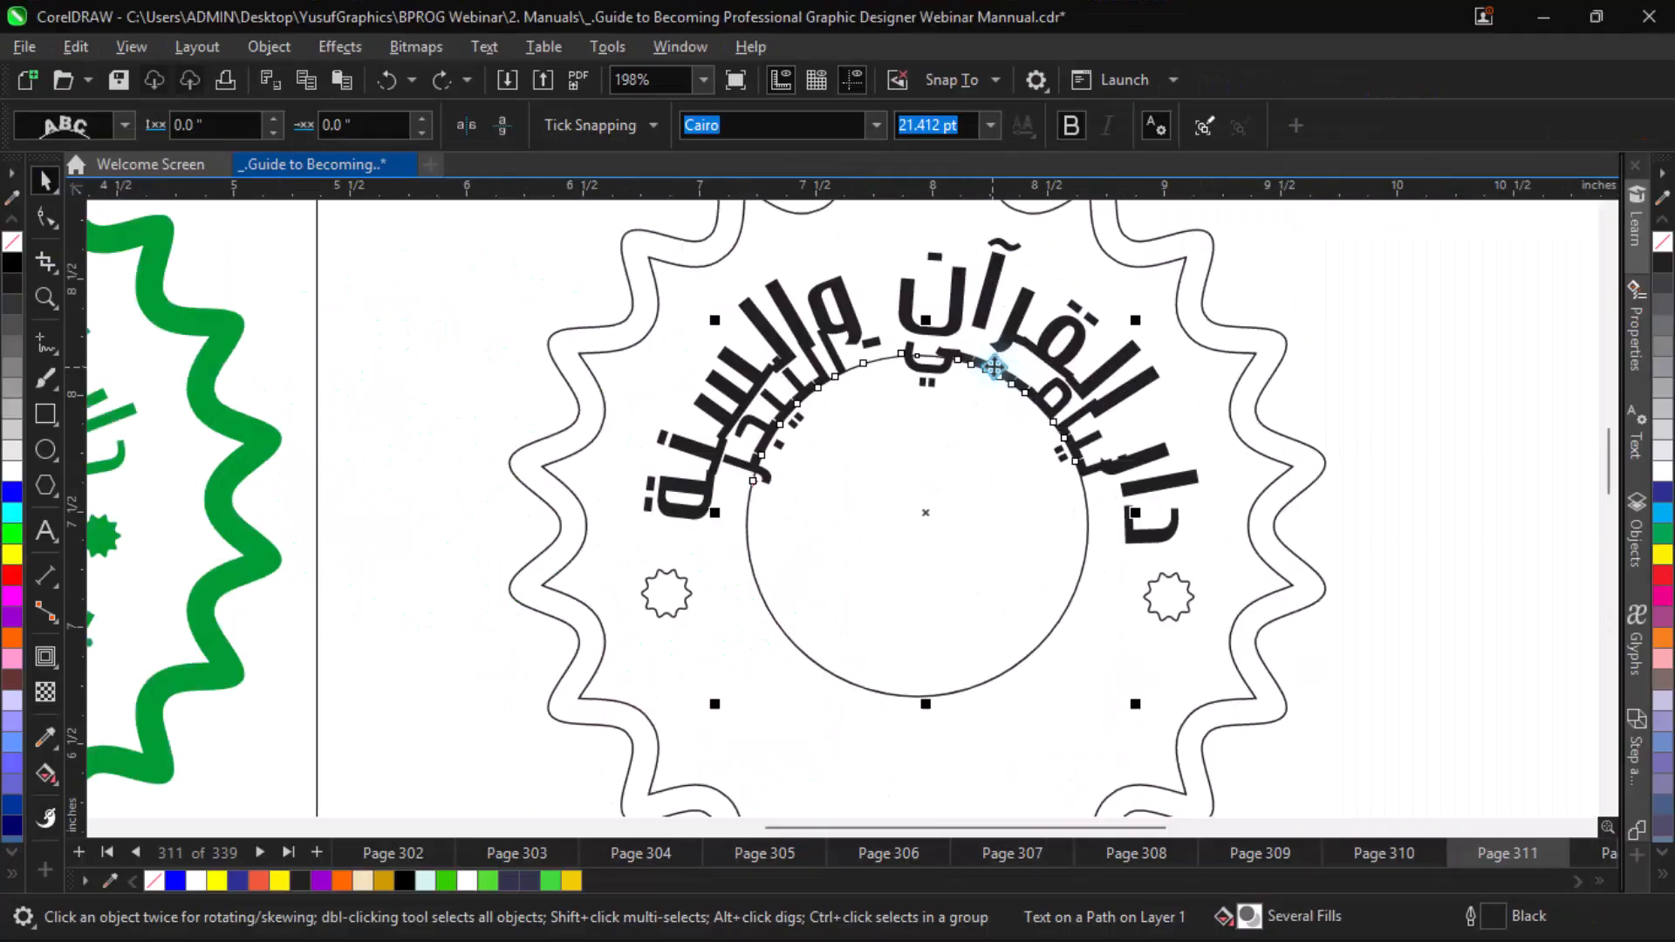
# Step: Mirror the second curved line horizontally and vertically and place it about 0.394 in outside the lower part of the circle
pyautogui.moveTo(991, 367); pyautogui.dragTo(891, 742)
pyautogui.click(533, 42)
pyautogui.click(579, 42)
pyautogui.moveTo(1091, 813); pyautogui.dragTo(1144, 813)
pyautogui.scroll(-1, 1144, 813)
pyautogui.scroll(-2, 1144, 813)
pyautogui.click(1217, 668)
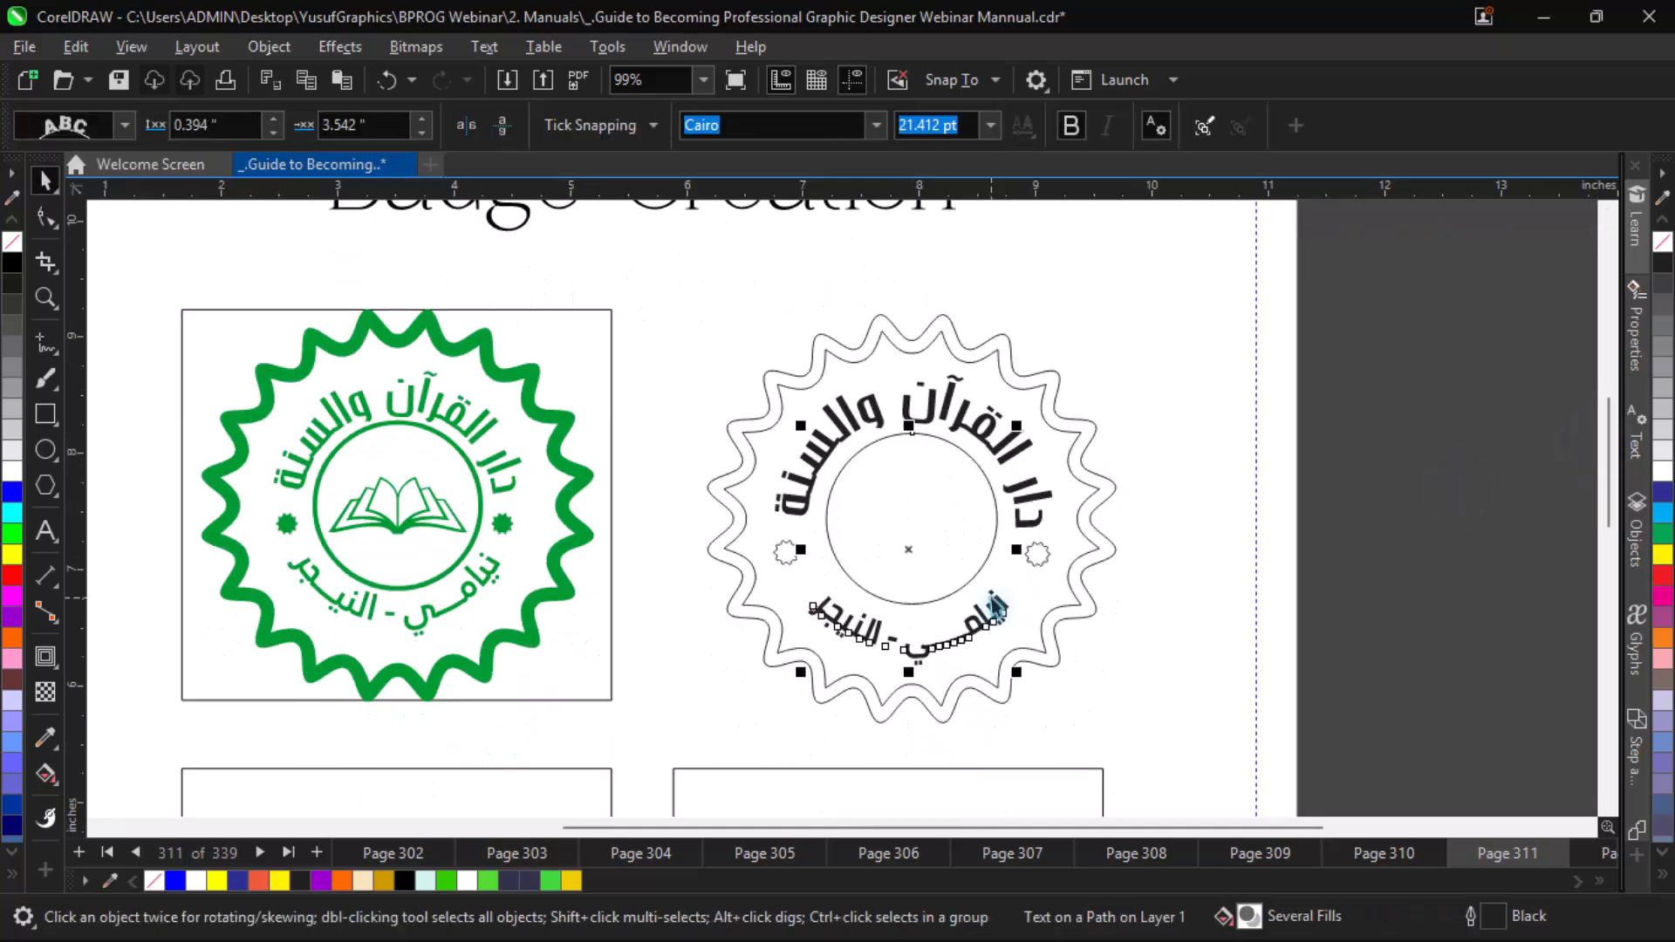
# Step: Stretch the lower curved text by inserting Arabic elongation characters "ـــ" between its letters
pyautogui.doubleClick(1028, 677)
pyautogui.write('ـــ')
pyautogui.press('Escape')
pyautogui.click(1001, 705)
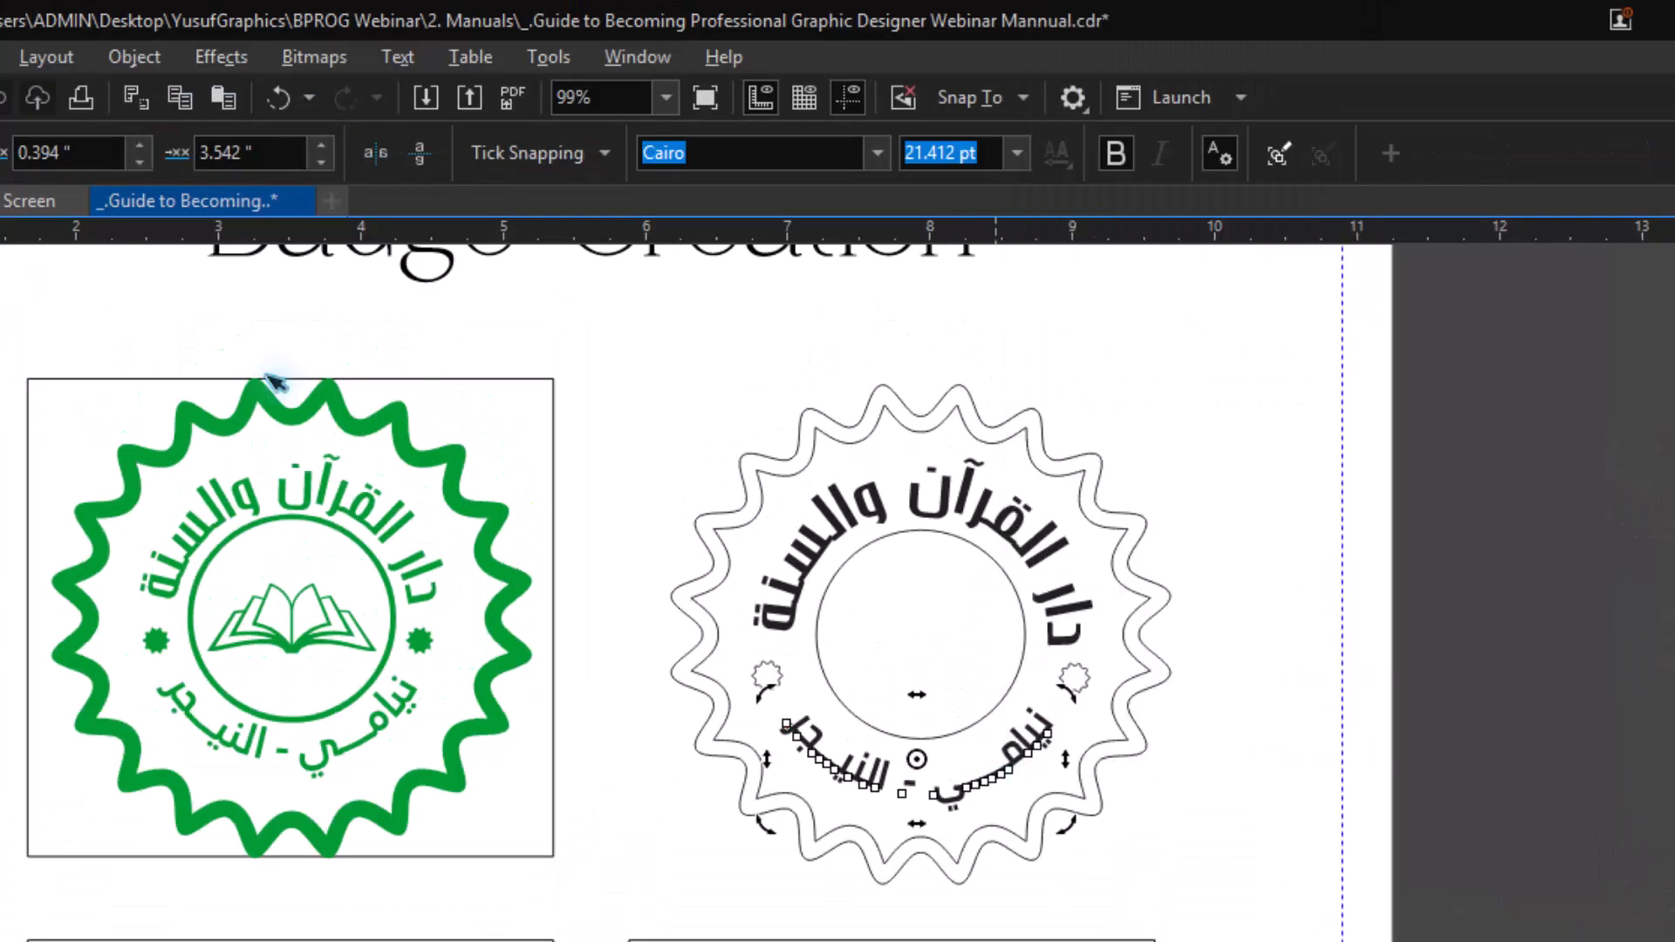
# Step: Break the curved text apart from the inner circle and select the circle on its own
pyautogui.click(818, 615)
pyautogui.click(134, 57)
pyautogui.click(367, 704)
pyautogui.click(1024, 651)
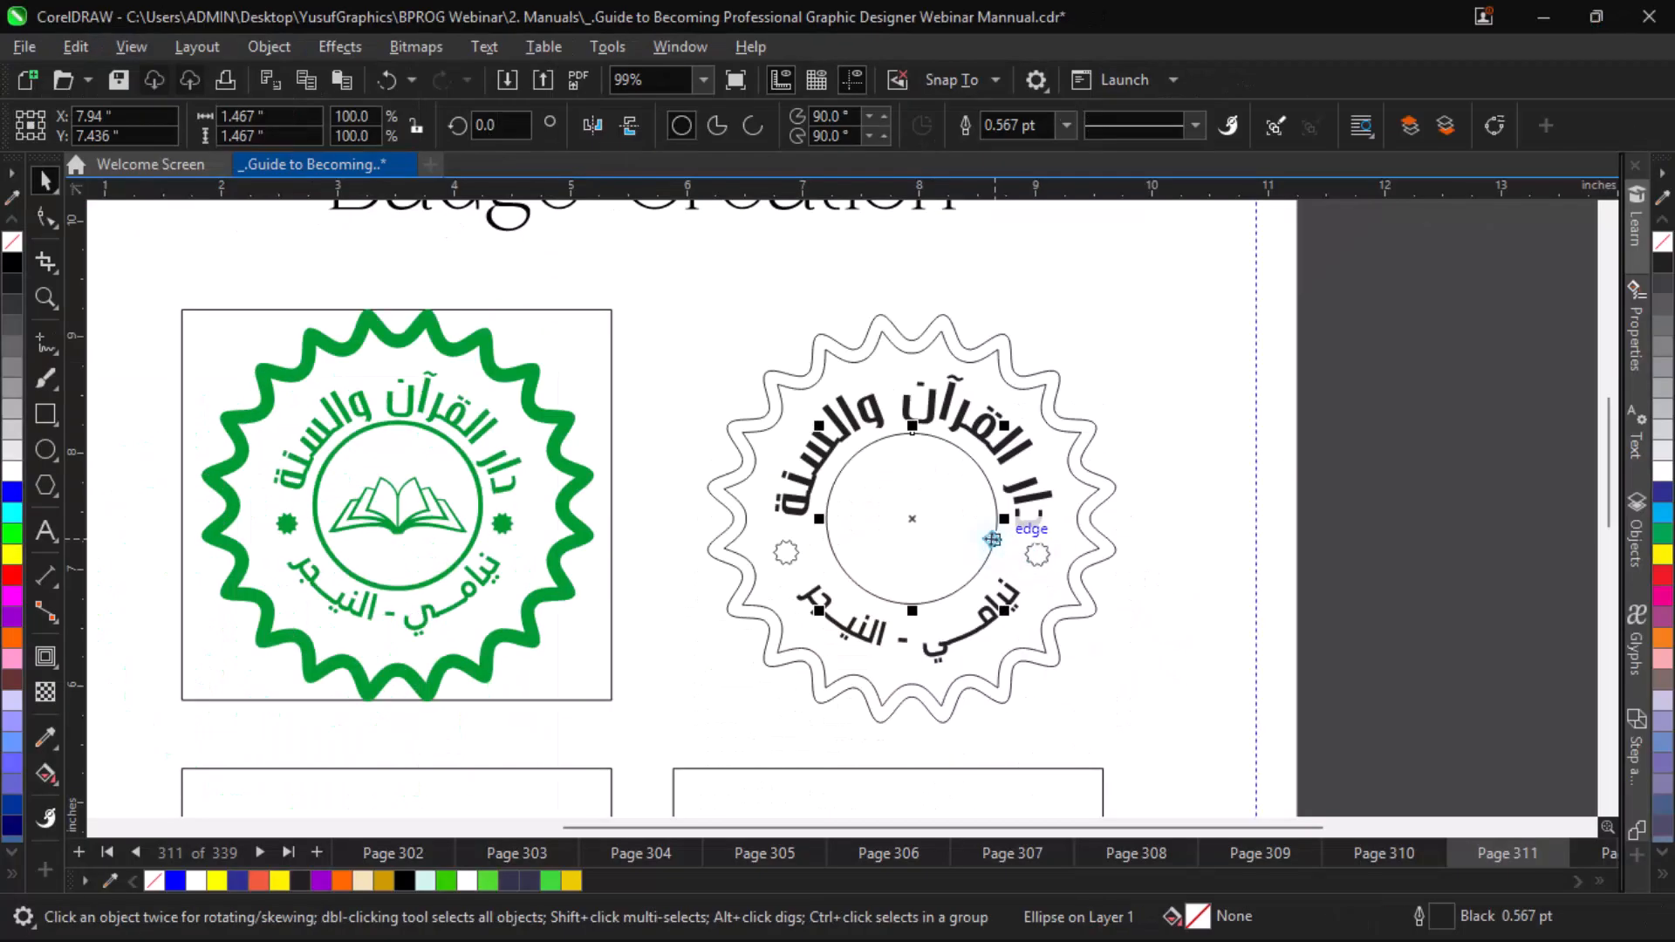
# Step: Give the inner circle a thicker outline in its outline pen settings
pyautogui.press('F12')
pyautogui.click(491, 289)
pyautogui.click(427, 499)
pyautogui.moveTo(553, 144); pyautogui.dragTo(979, 124)
pyautogui.click(1211, 521)
pyautogui.click(1215, 556)
pyautogui.click(1400, 808)
pyautogui.moveTo(50, 497); pyautogui.dragTo(742, 512)
pyautogui.press('Escape')
# Step: Fill the outer wavy shape and both small stars with green
pyautogui.click(803, 370)
pyautogui.click(1037, 554)
pyautogui.keyDown('shift'); pyautogui.click(786, 552); pyautogui.keyUp('shift')
pyautogui.keyDown('shift'); pyautogui.click(711, 556); pyautogui.keyUp('shift')
pyautogui.click(1663, 534)
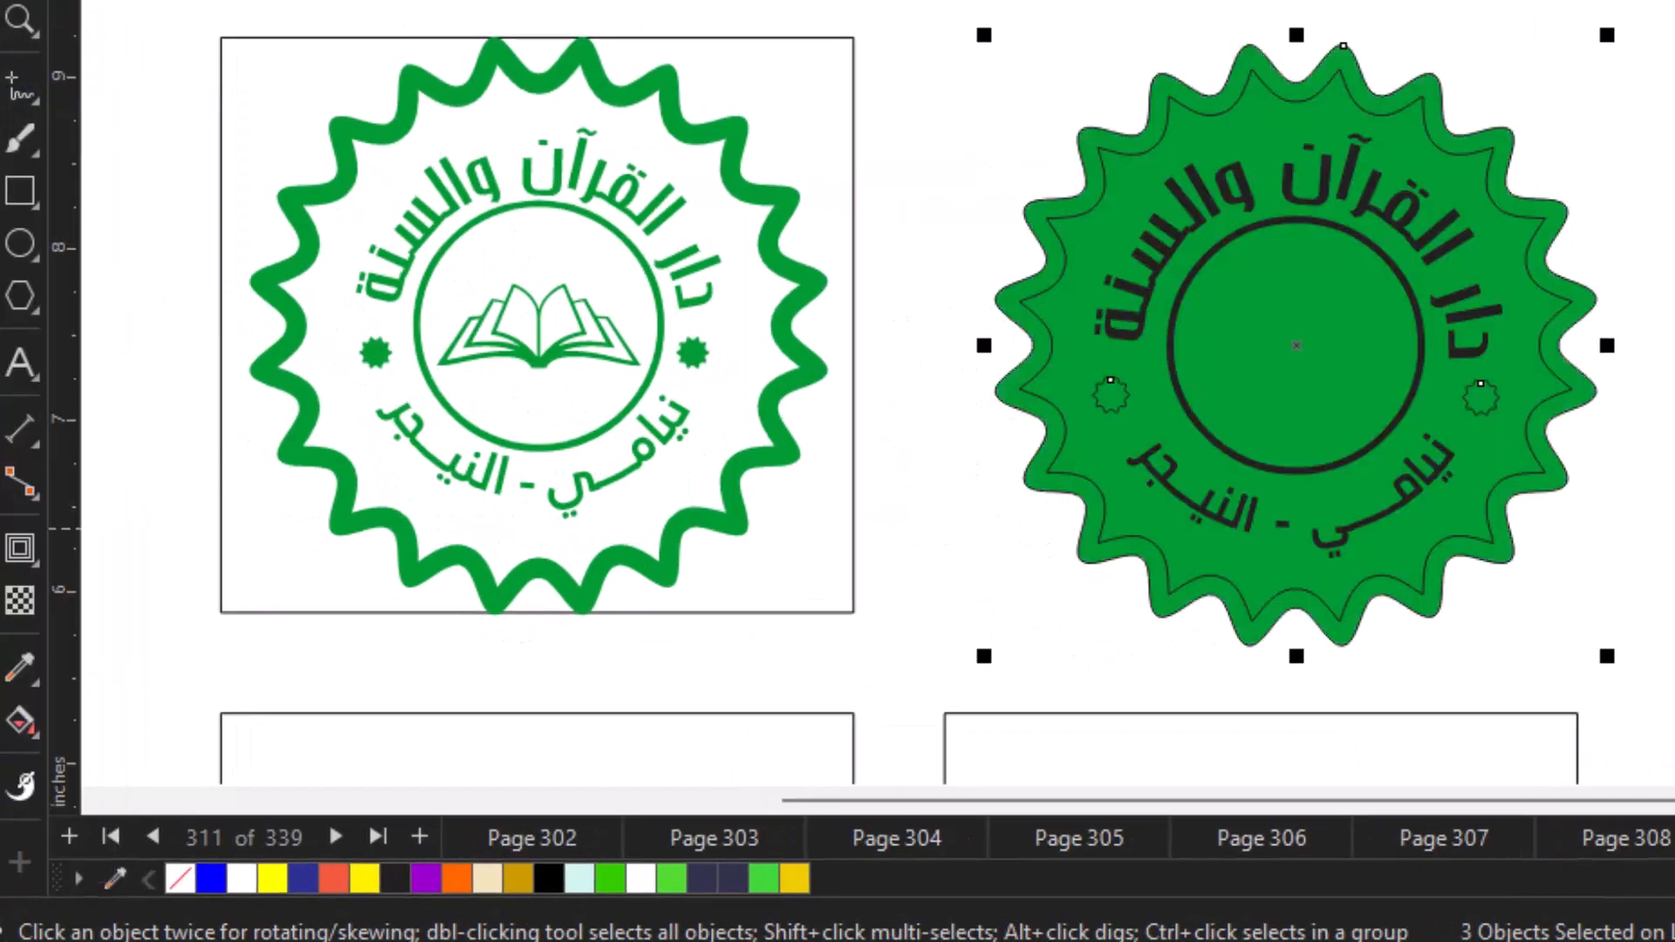
# Step: Fill the inner wavy shape with white and remove the outline from both wavy shapes
pyautogui.click(747, 520)
pyautogui.click(1663, 471)
pyautogui.keyDown('shift'); pyautogui.click(1051, 383); pyautogui.keyUp('shift')
pyautogui.rightClick(1664, 241)
# Step: Fill both curved Arabic texts with the palette green and apply the same green to the inner circle's outline
pyautogui.click(1391, 284)
pyautogui.keyDown('shift'); pyautogui.click(1349, 430); pyautogui.keyUp('shift')
pyautogui.click(734, 852)
pyautogui.click(1116, 409)
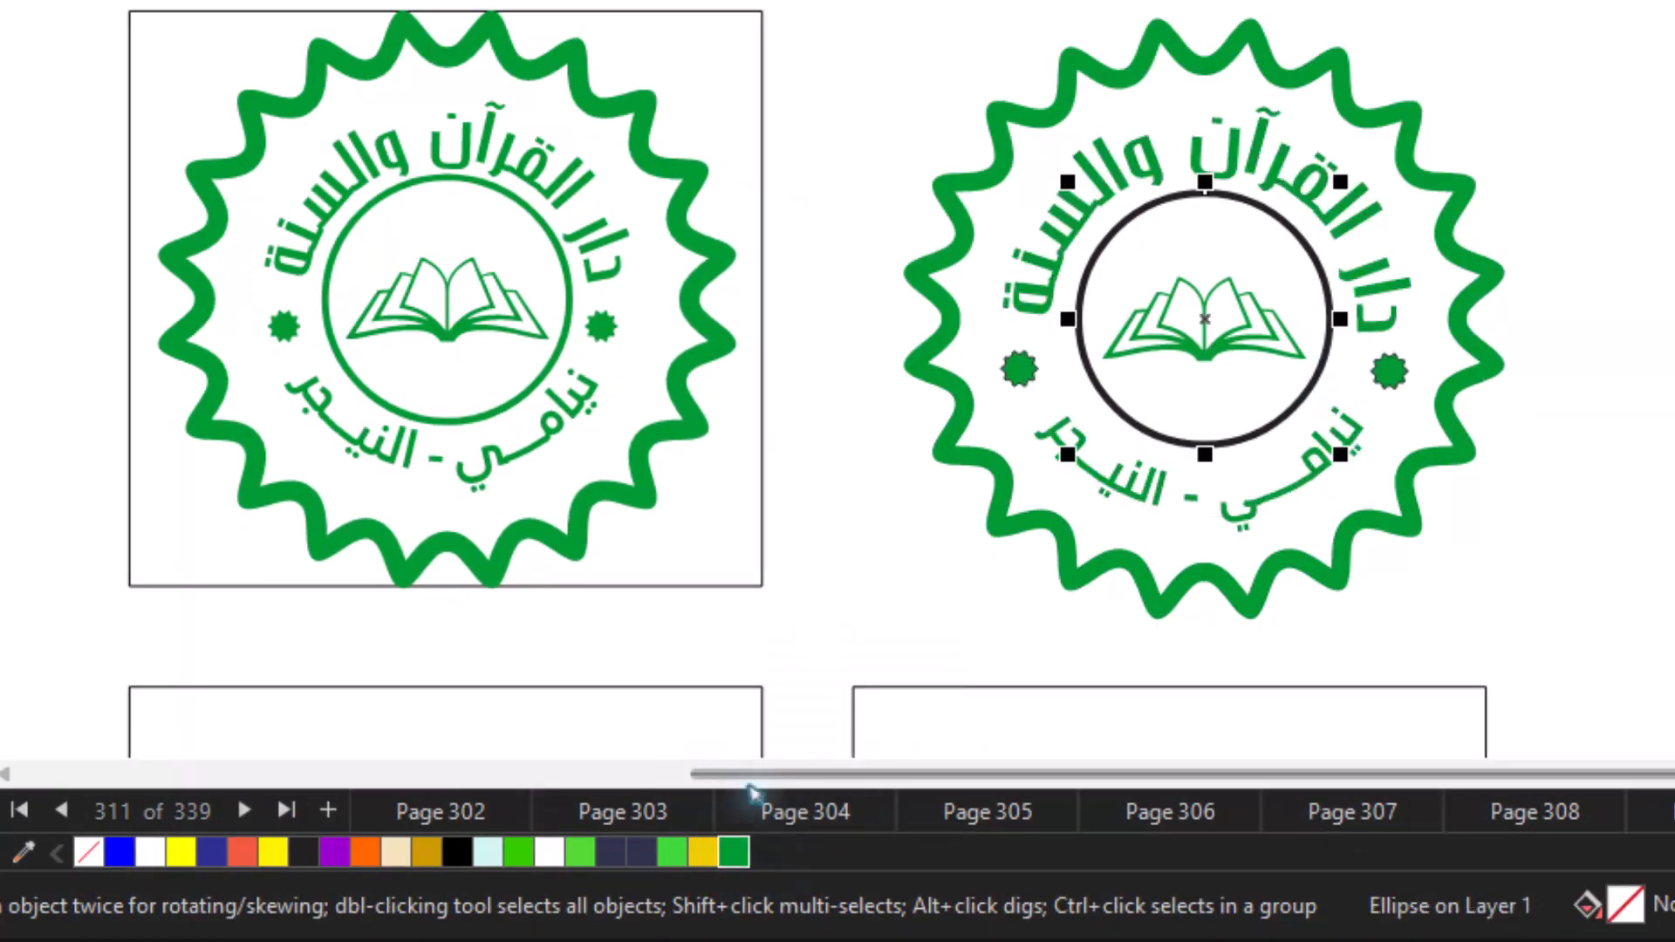
pyautogui.rightClick(733, 852)
# Step: Remove the outline from the two small stars
pyautogui.click(1019, 369)
pyautogui.keyDown('shift'); pyautogui.click(1389, 371); pyautogui.keyUp('shift')
pyautogui.rightClick(88, 852)
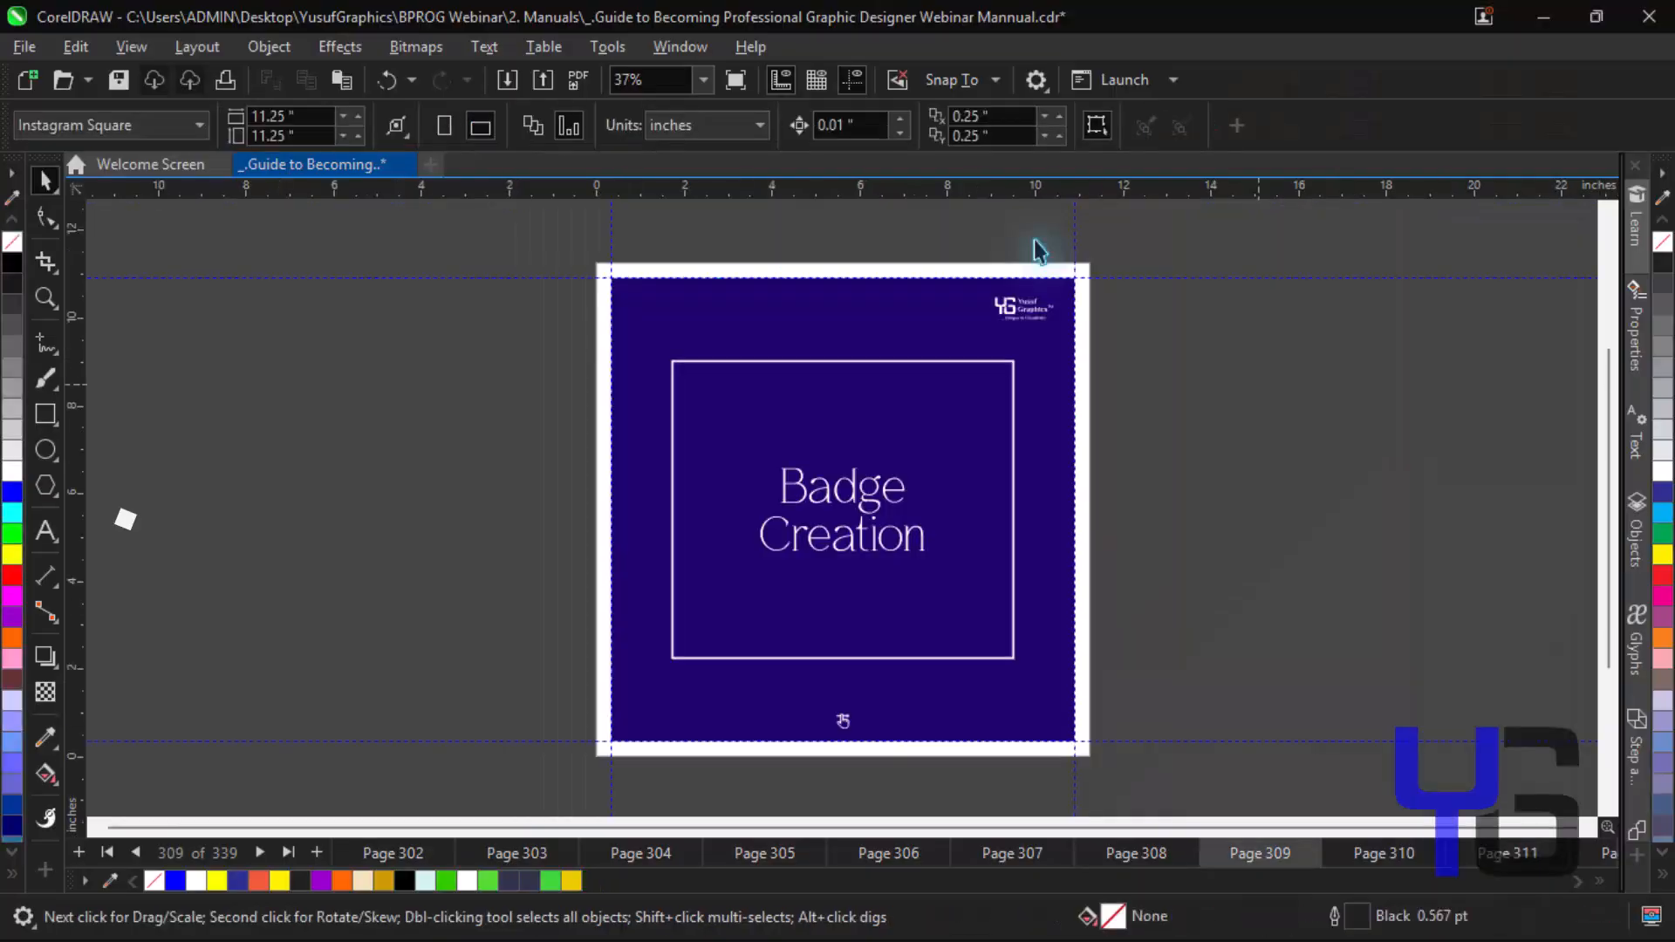
# Step: Go from the Badge Creation title page to page 311 with the green reference badge and empty frames
pyautogui.press('pagedown')
pyautogui.press('pagedown')
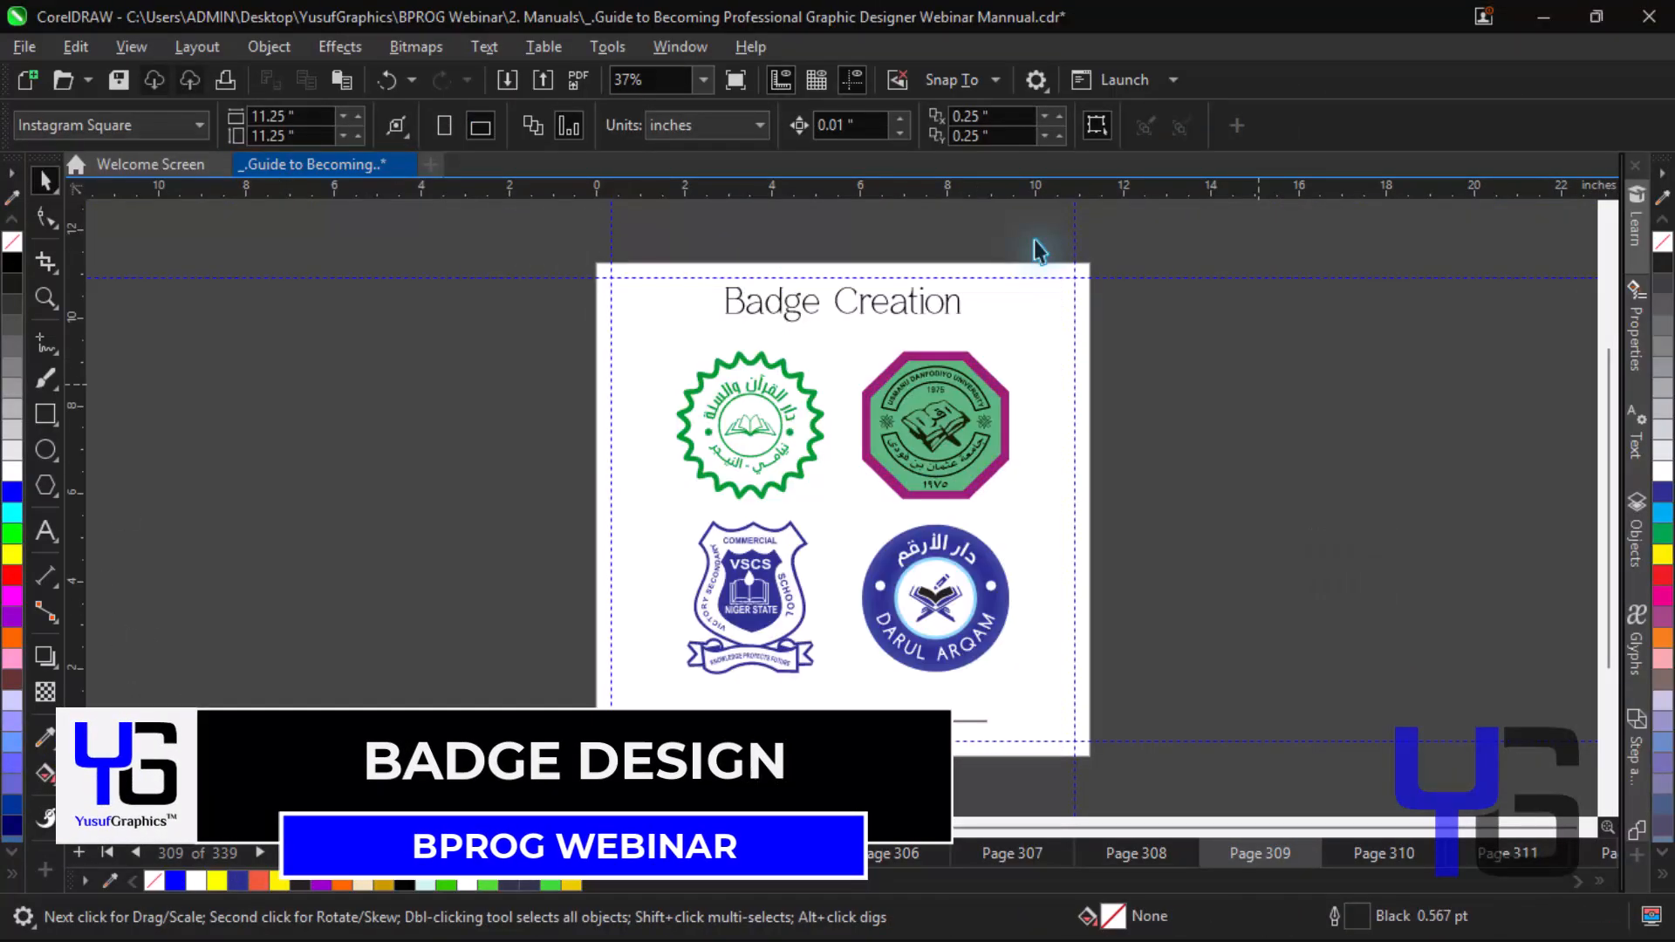
pyautogui.press('pagedown')
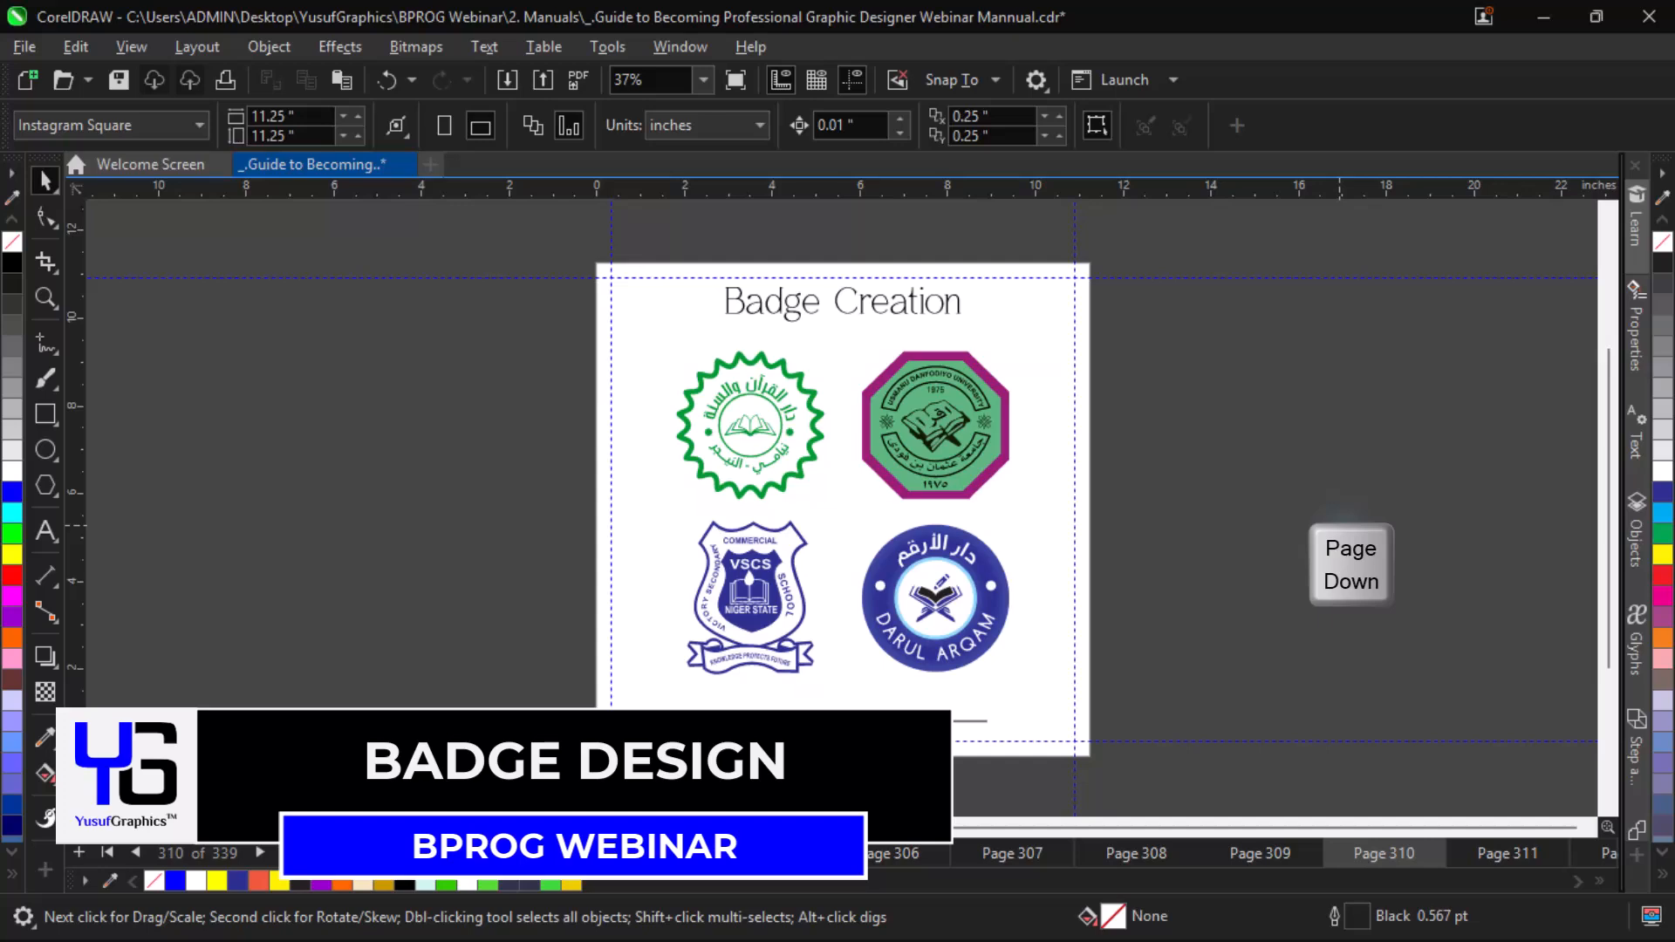
pyautogui.press('pagedown')
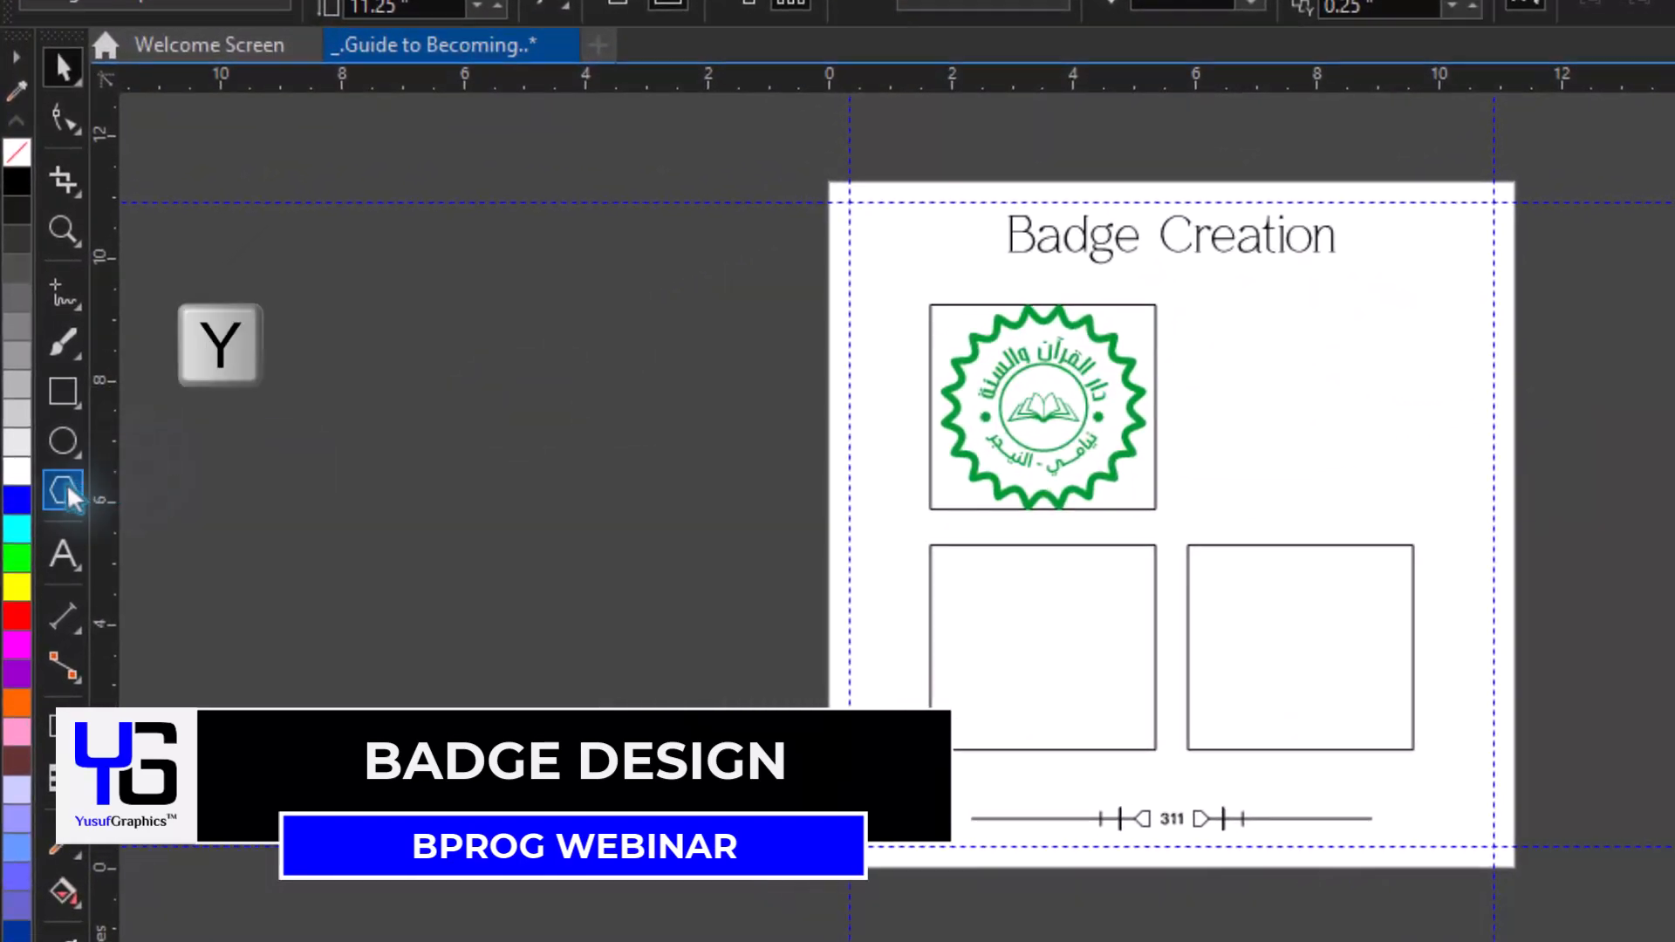
# Step: Draw a polygon about 3.4 in wide beside the green reference badge and set its number of sides to 20
pyautogui.click(61, 494)
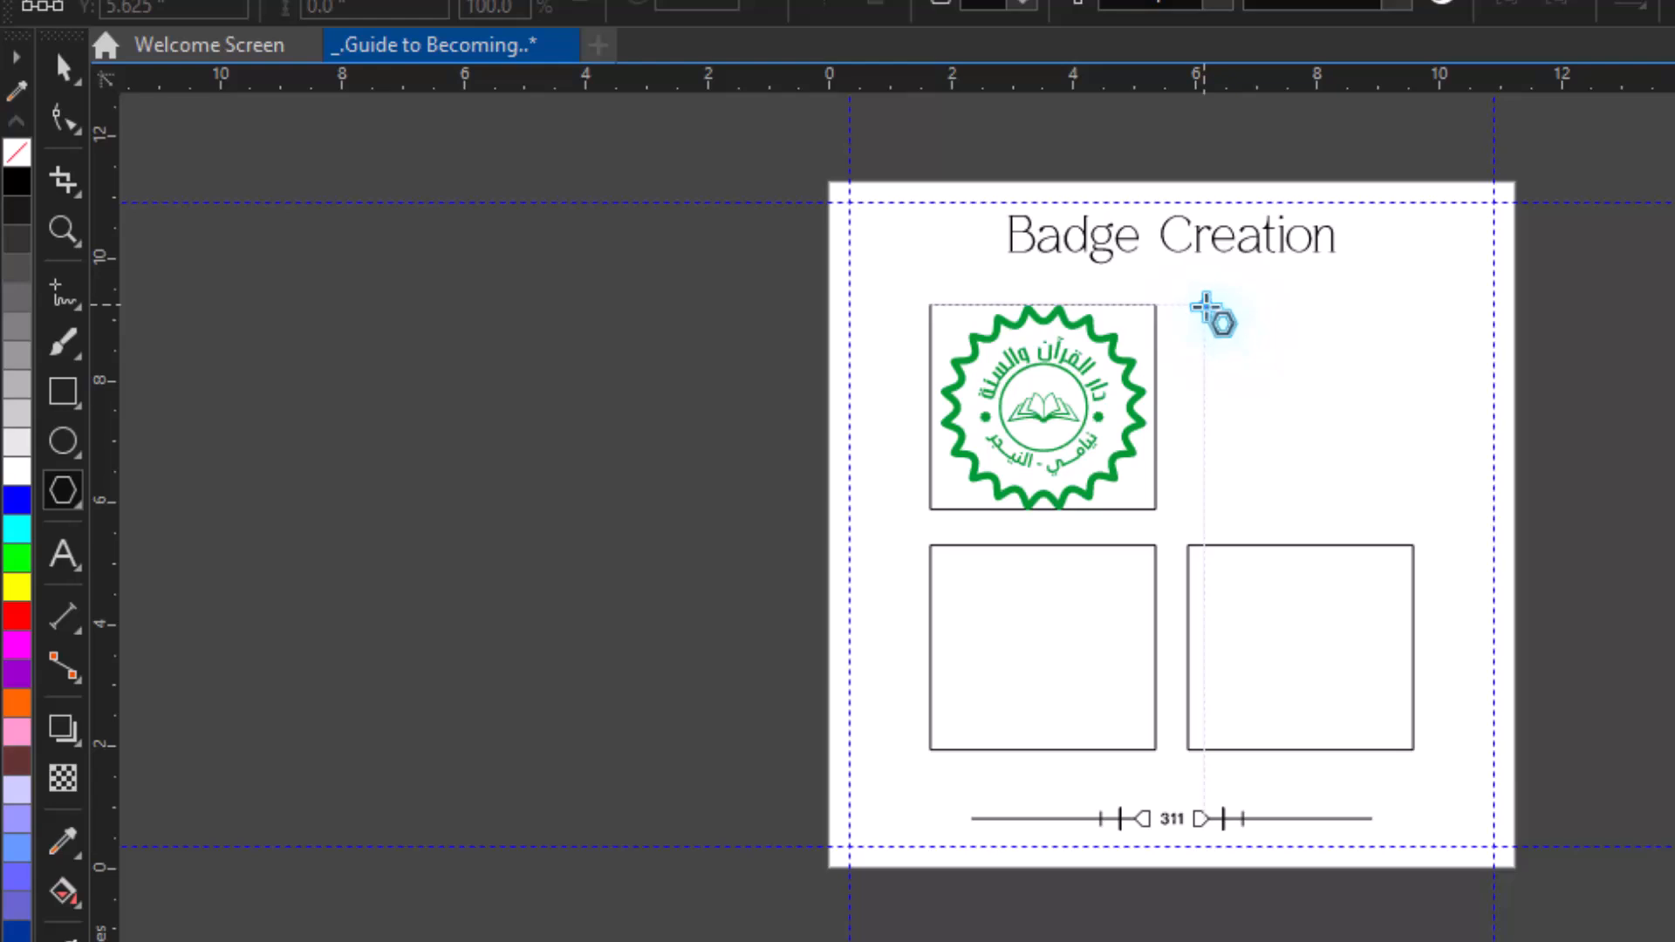
pyautogui.moveTo(1205, 306)
pyautogui.mouseDown()
pyautogui.moveTo(1359, 478)
pyautogui.moveTo(1429, 520)
pyautogui.mouseUp()
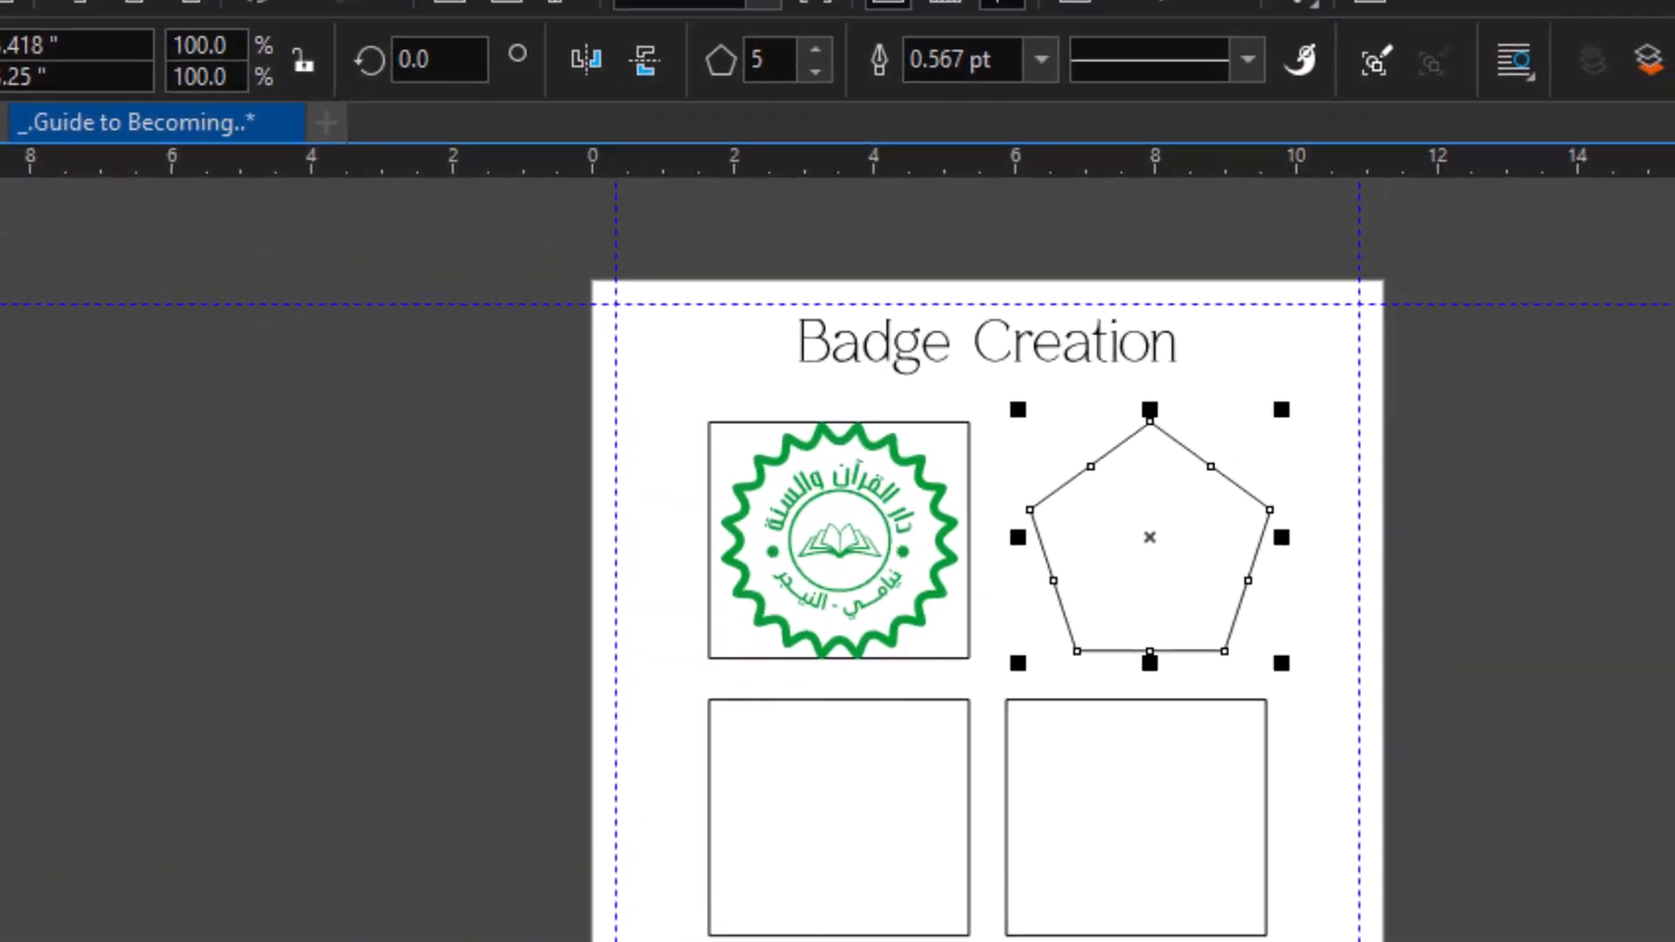
pyautogui.click(748, 68)
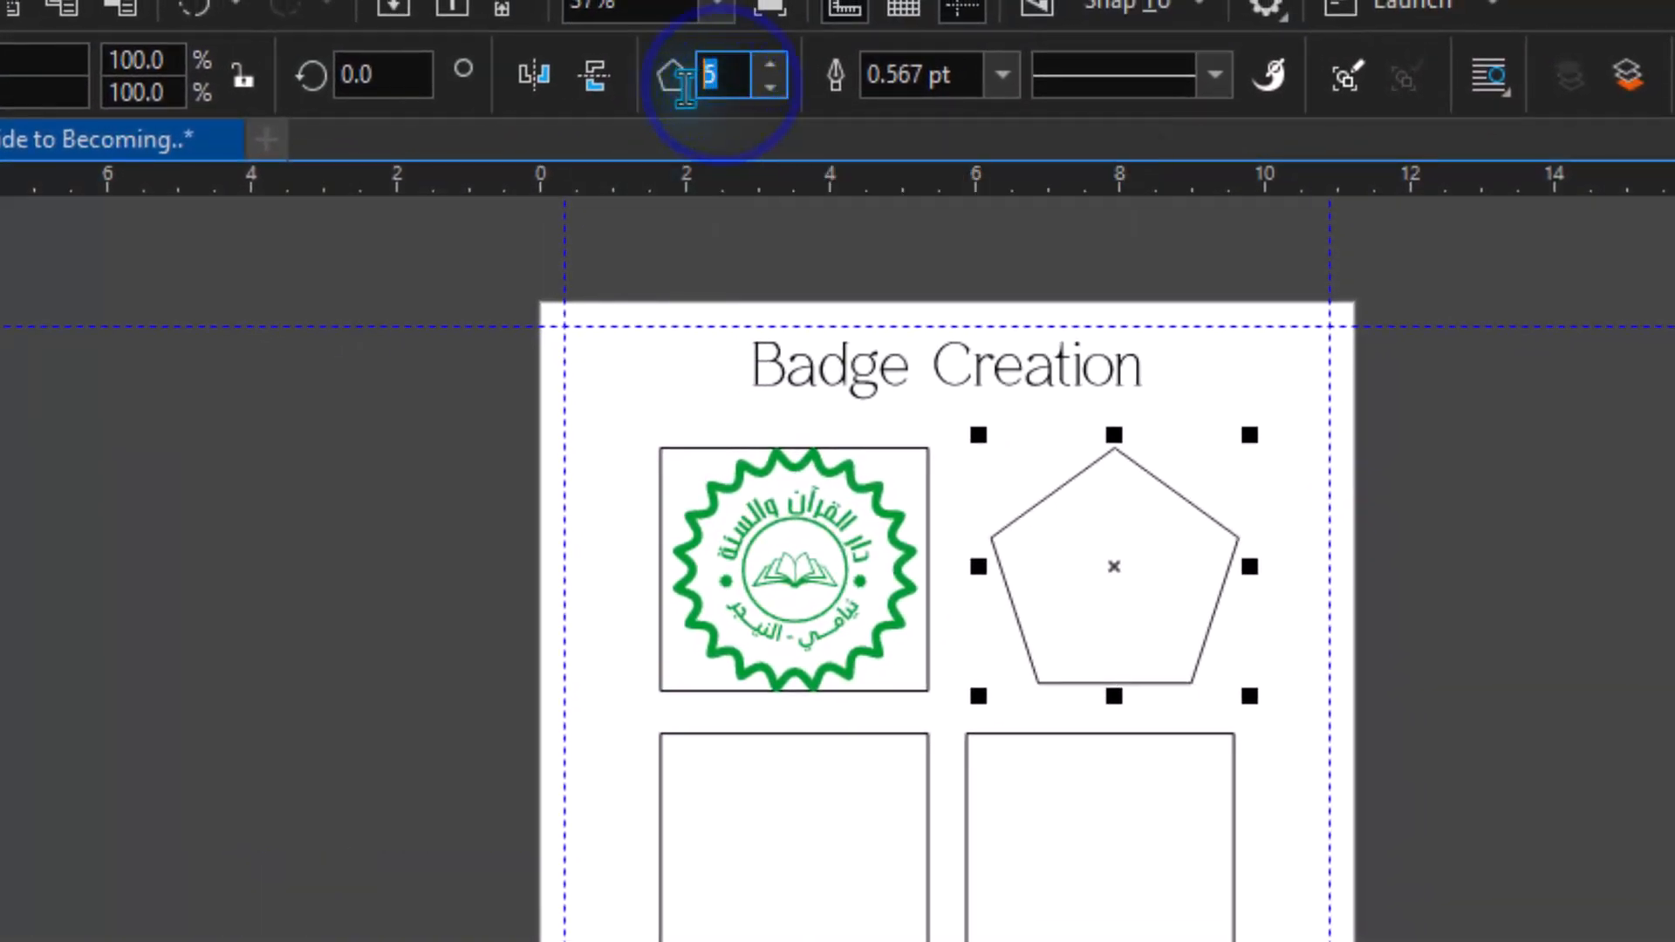
pyautogui.write('2')
pyautogui.press('Return')
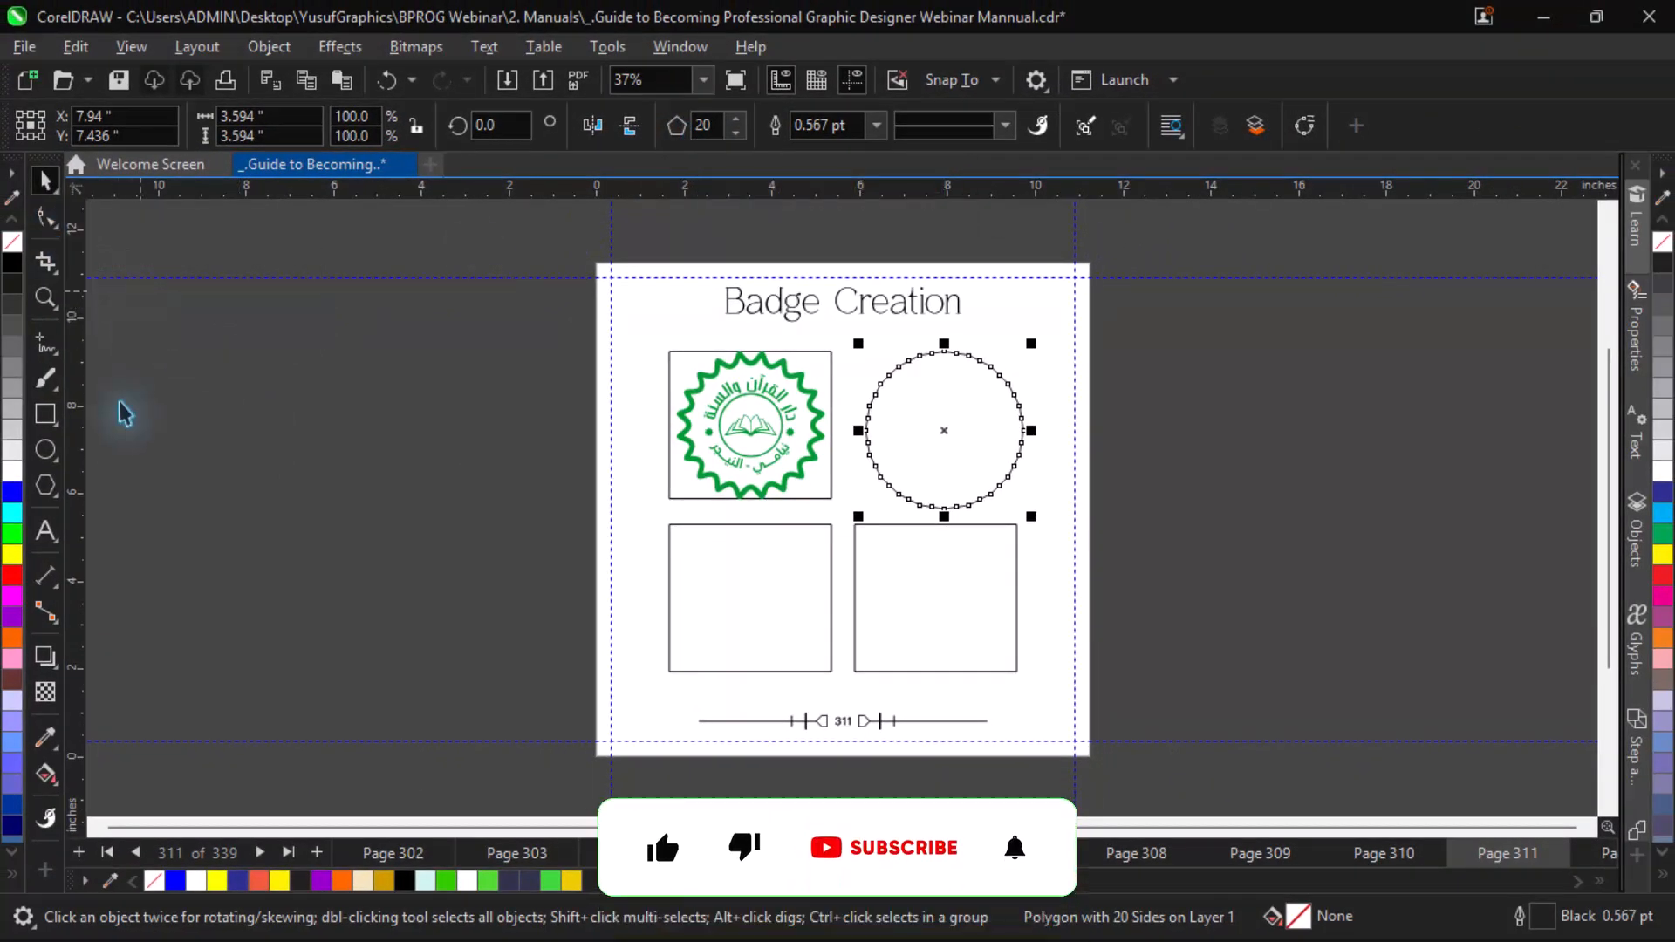
# Step: Select all nodes of the 20-sided polygon with the Shape tool and convert its segments to curves
pyautogui.press('z')
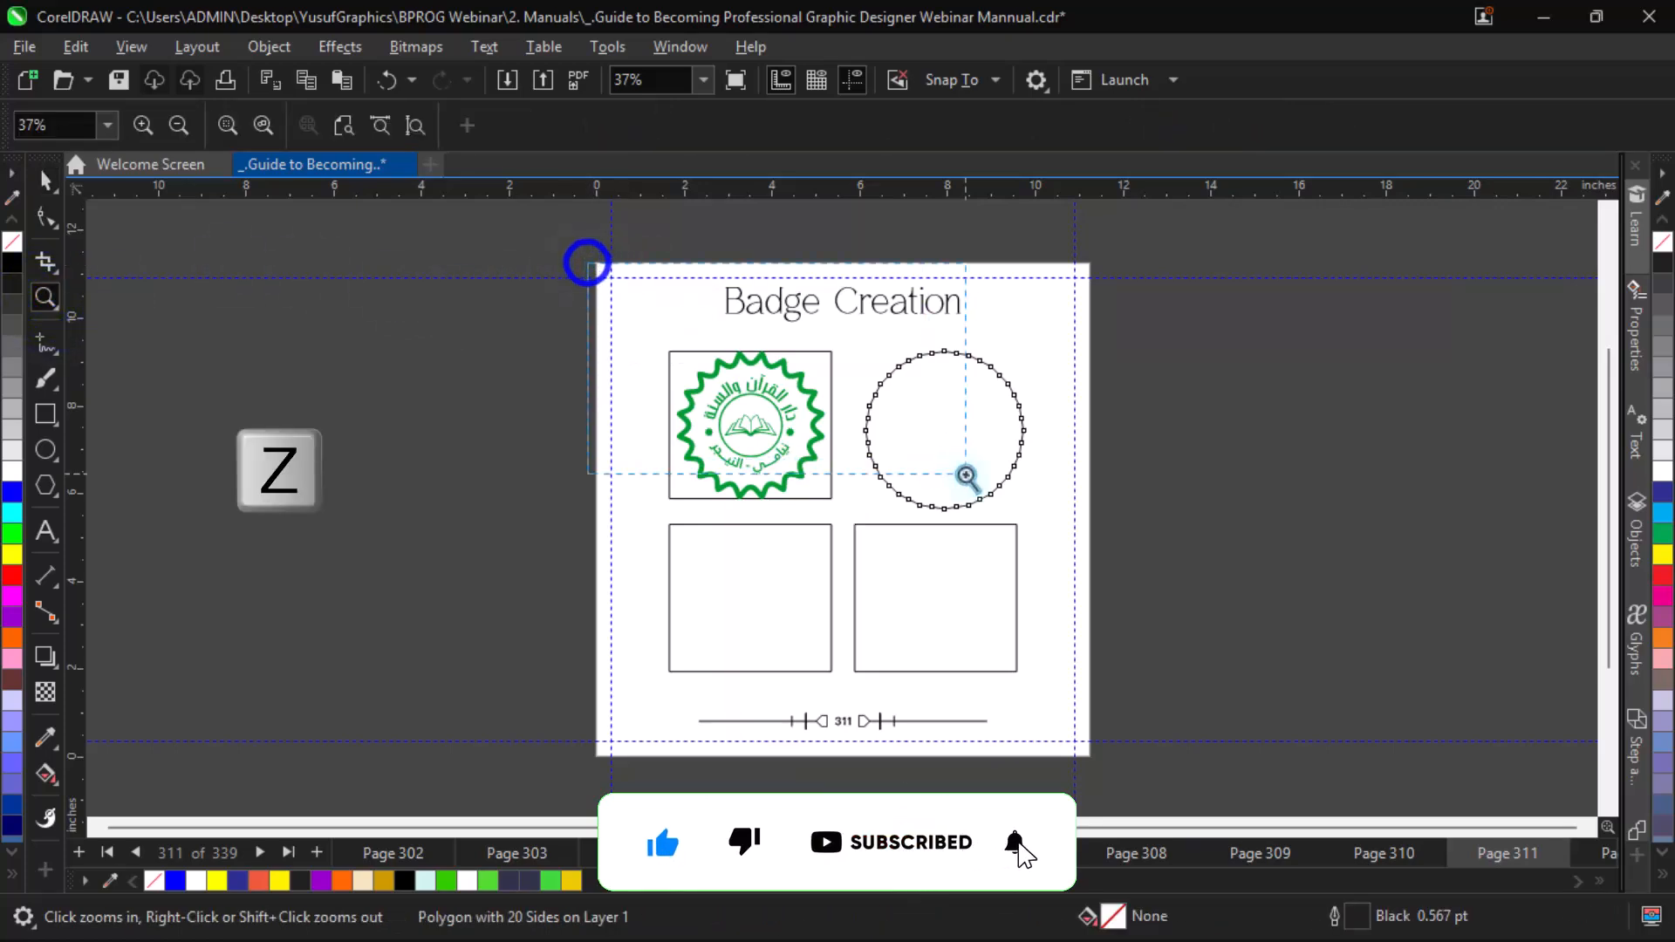
pyautogui.moveTo(966, 474); pyautogui.dragTo(1106, 559)
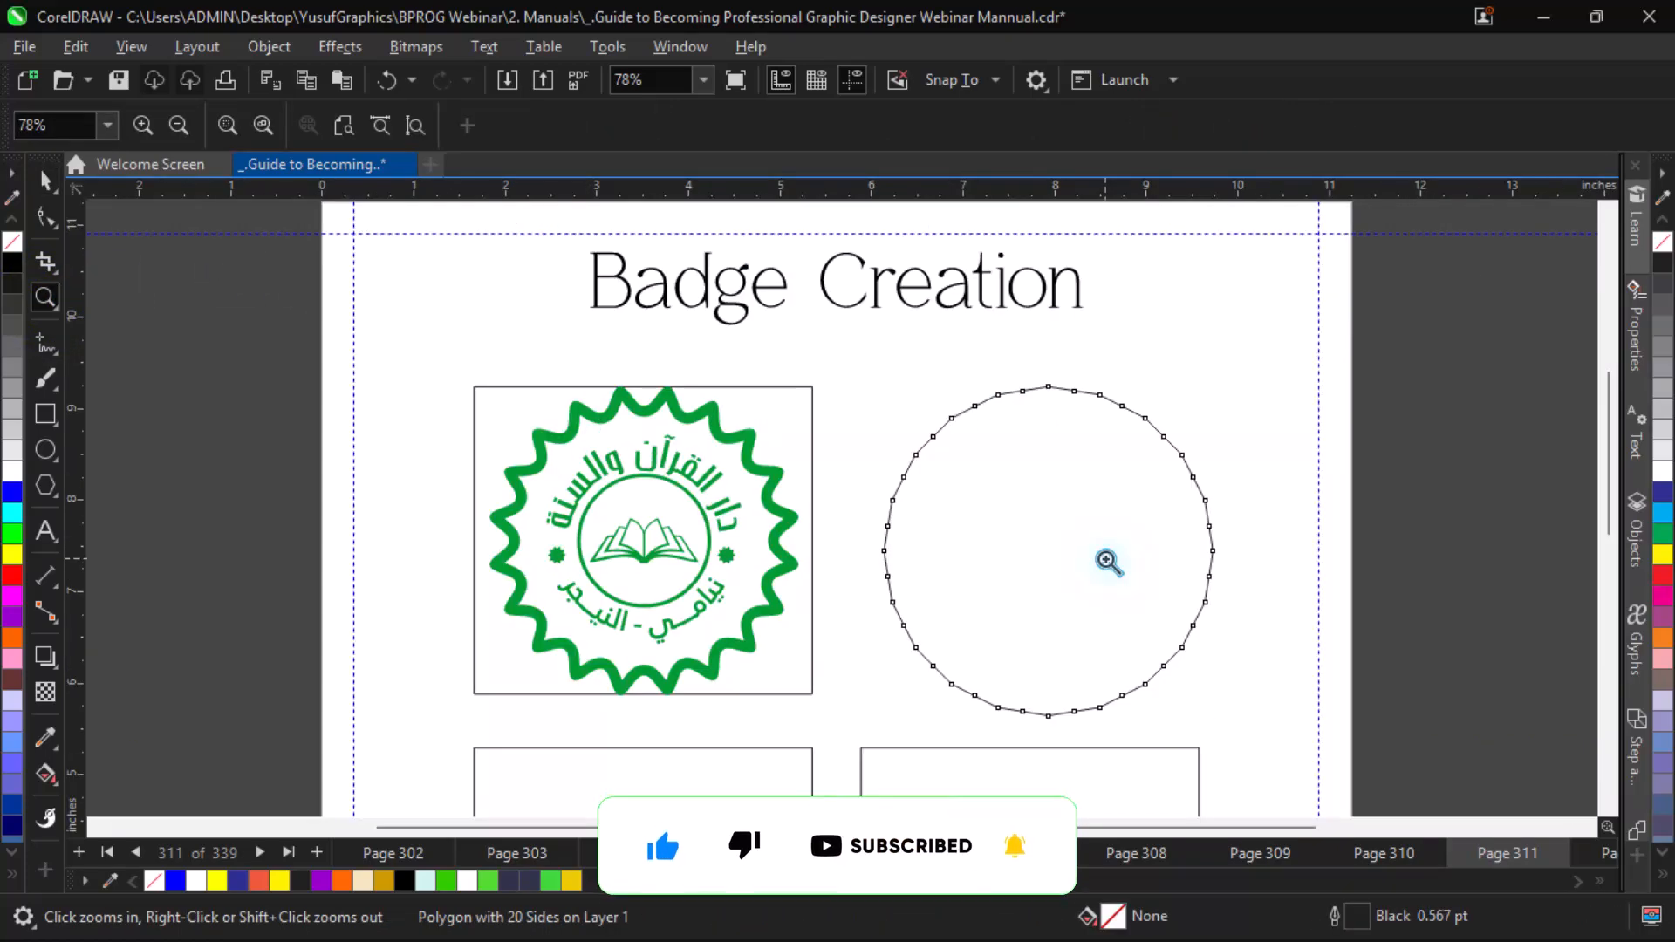
pyautogui.press('space')
pyautogui.press('F10')
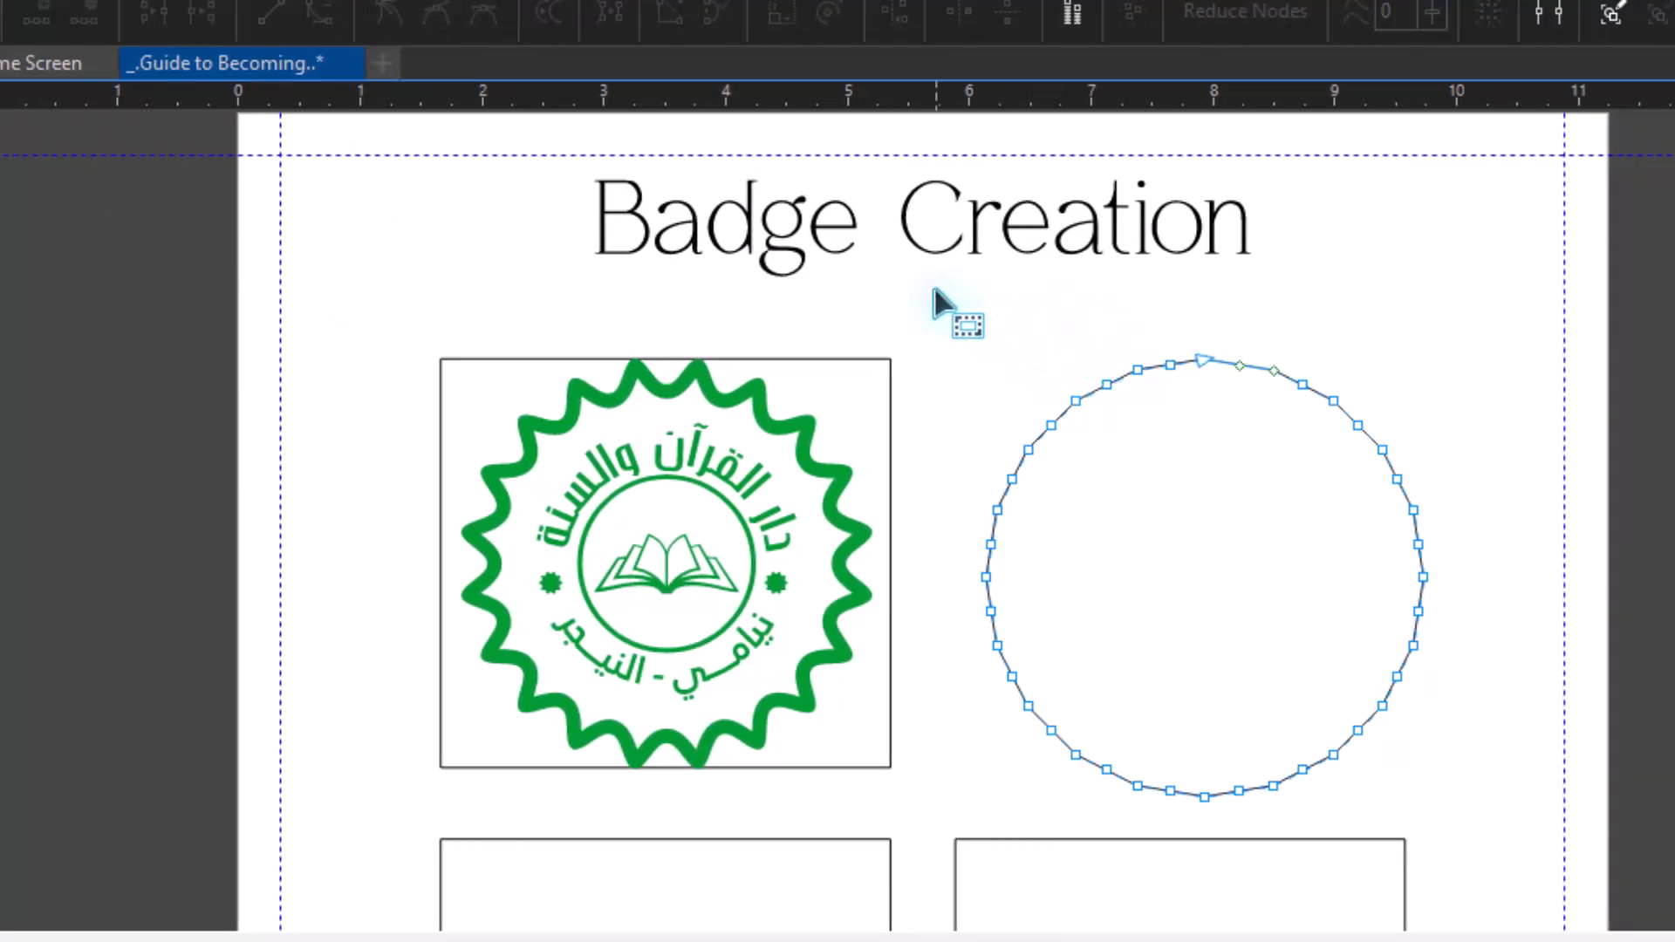
pyautogui.moveTo(1396, 756); pyautogui.dragTo(1486, 839)
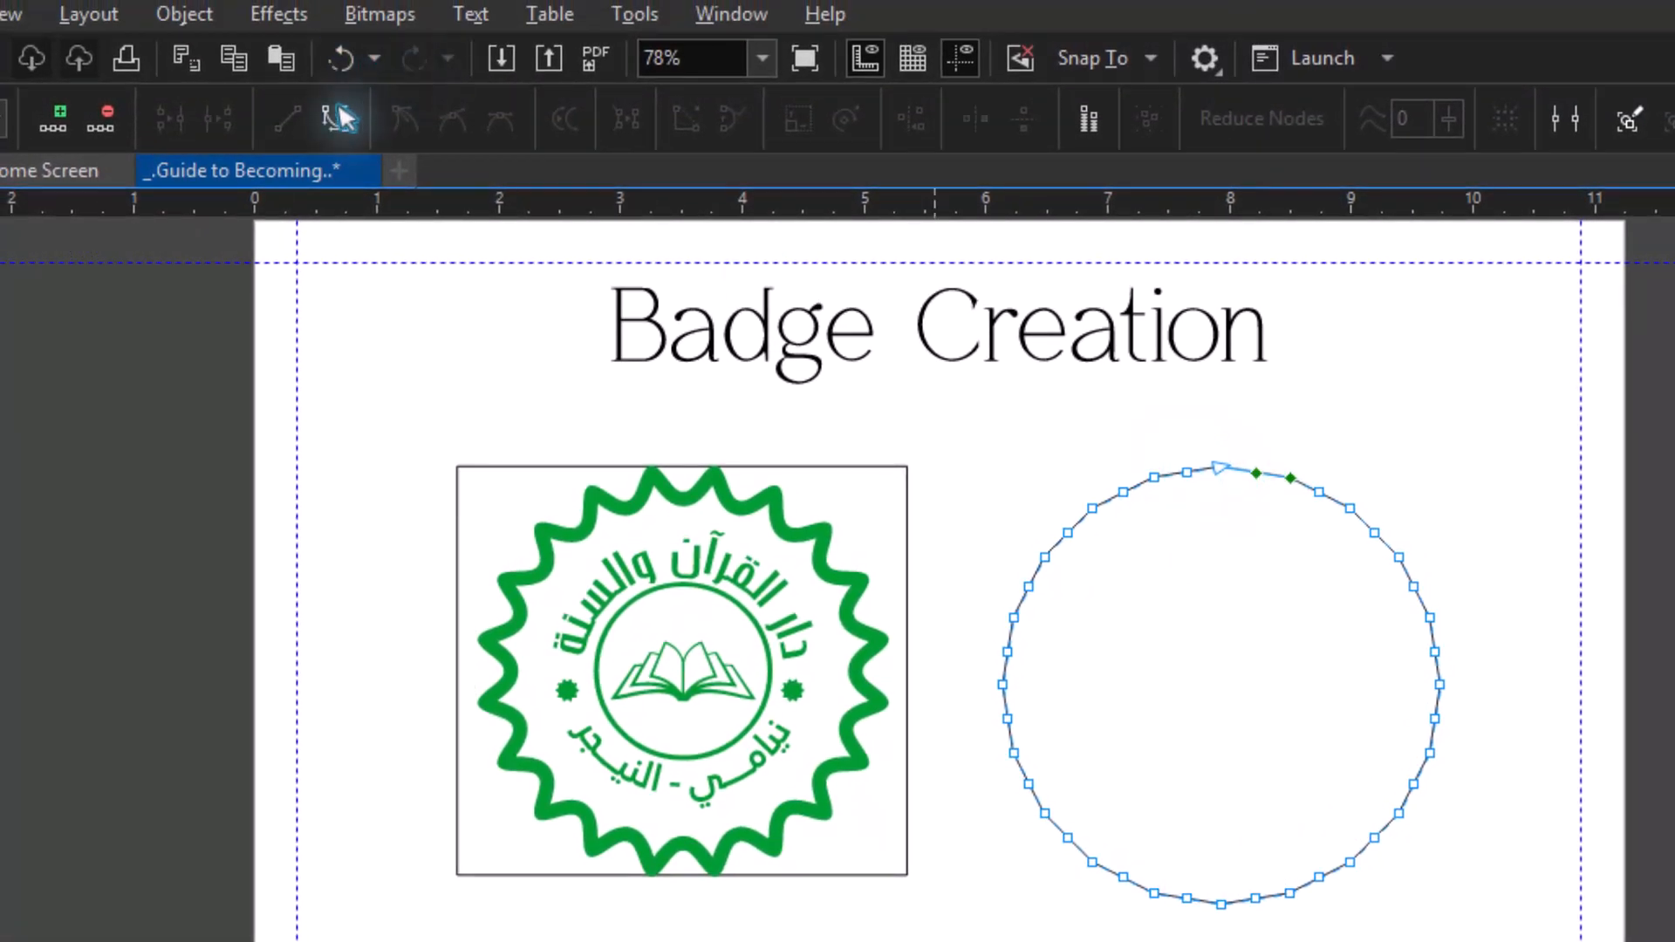
pyautogui.click(337, 118)
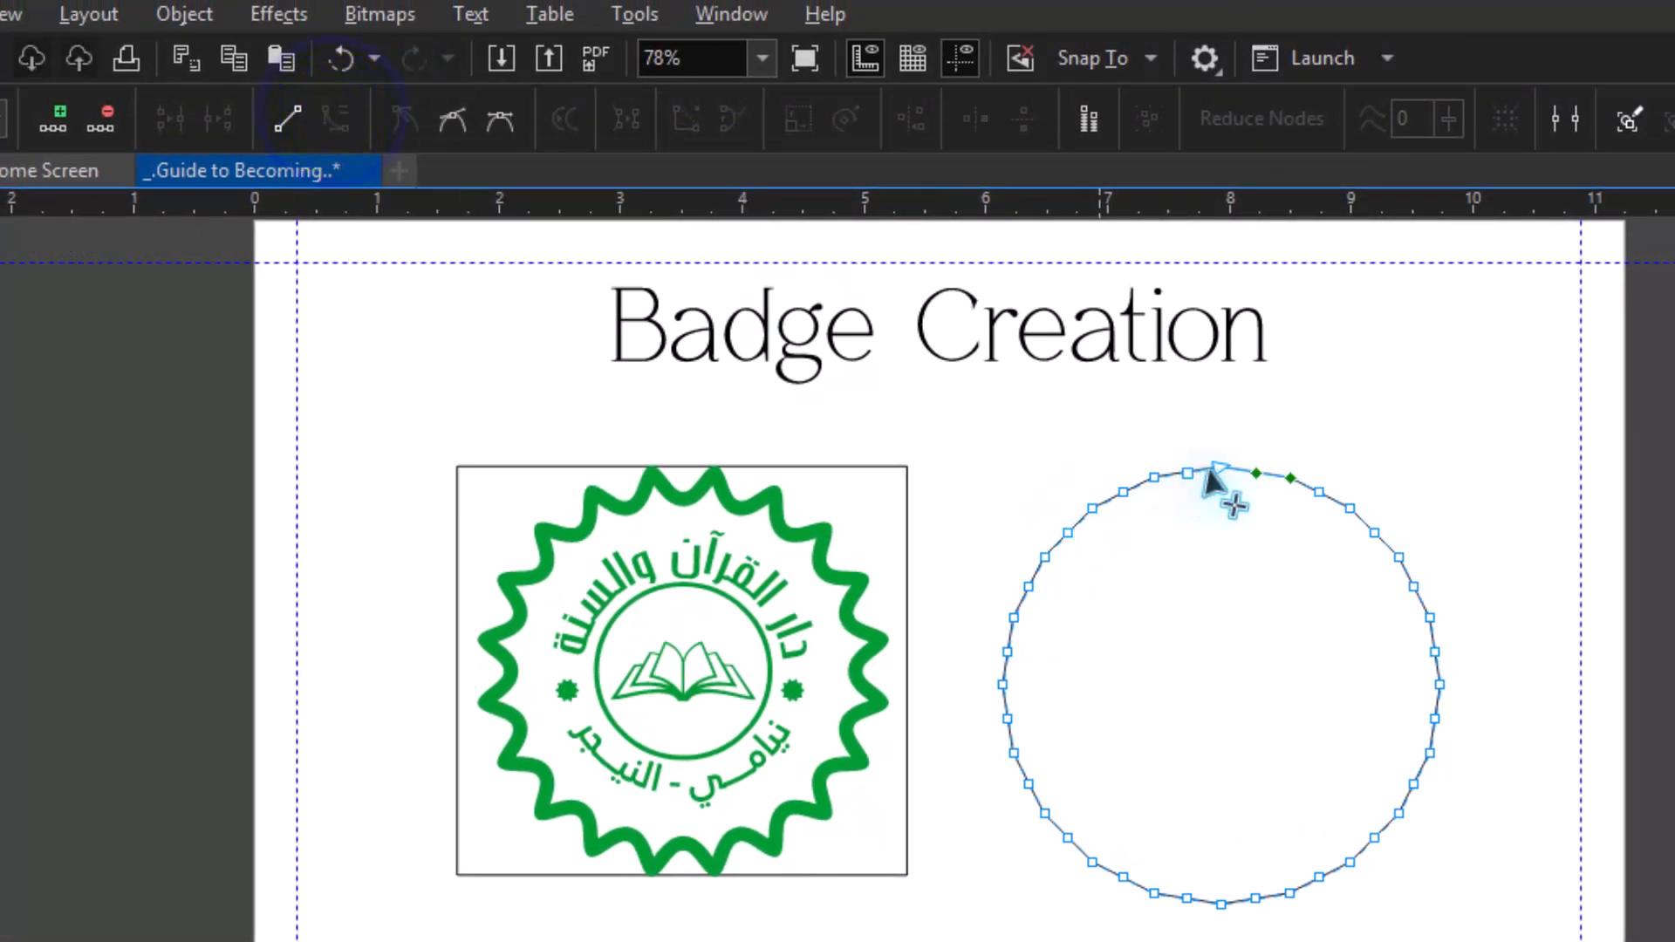
pyautogui.click(1280, 445)
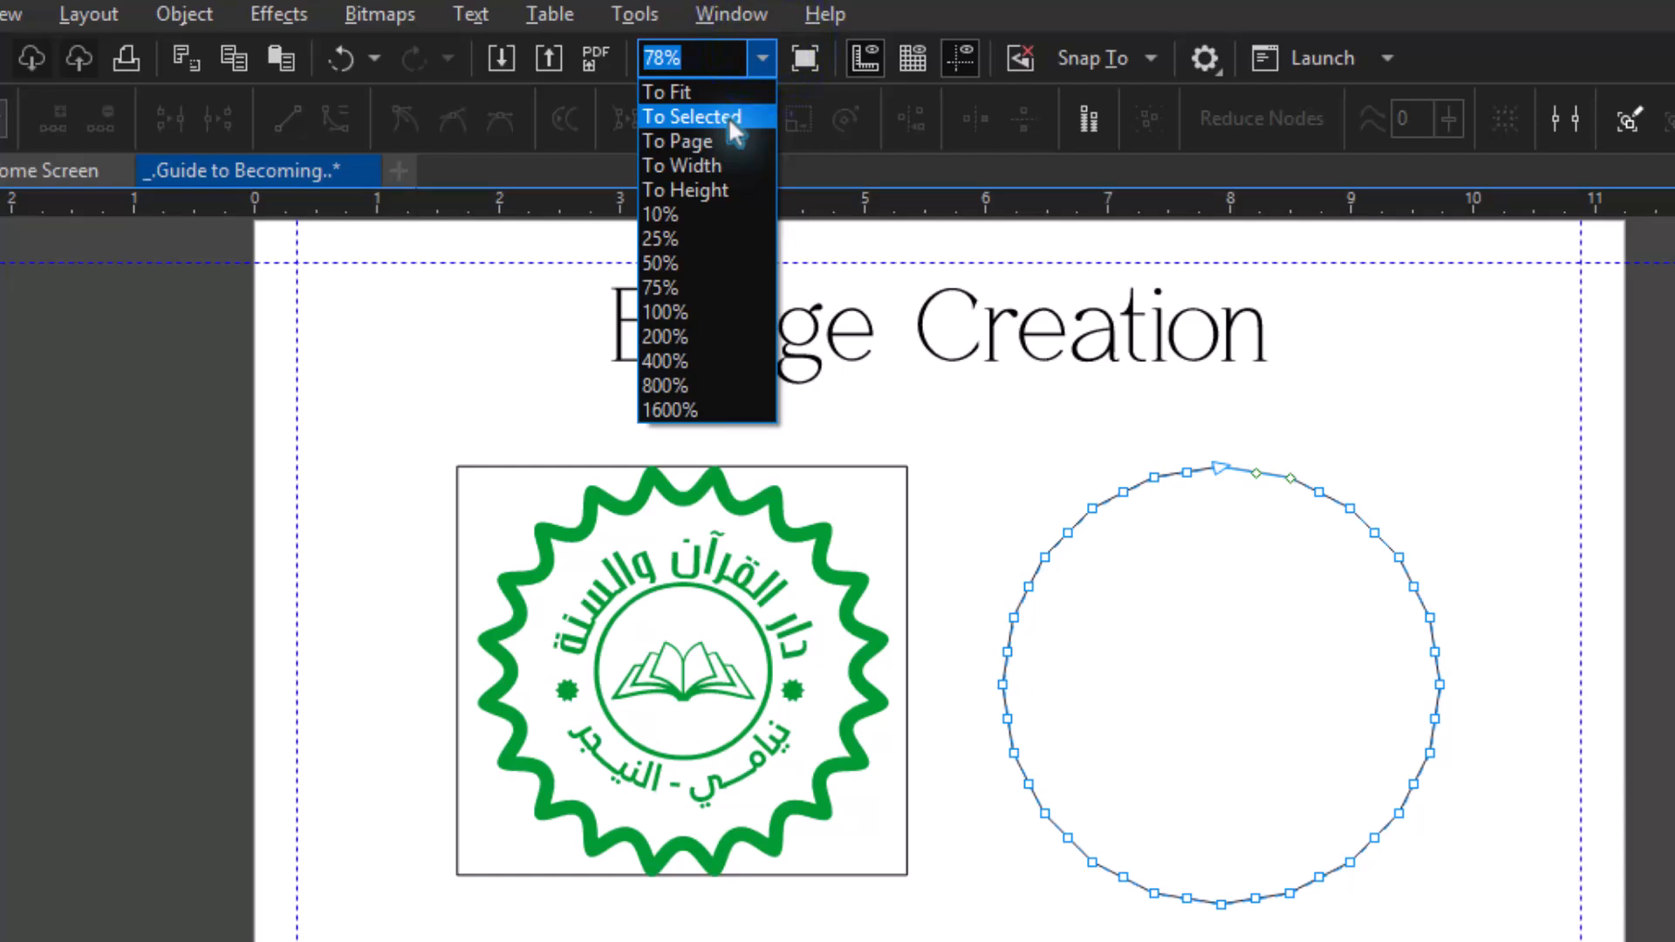
pyautogui.click(729, 117)
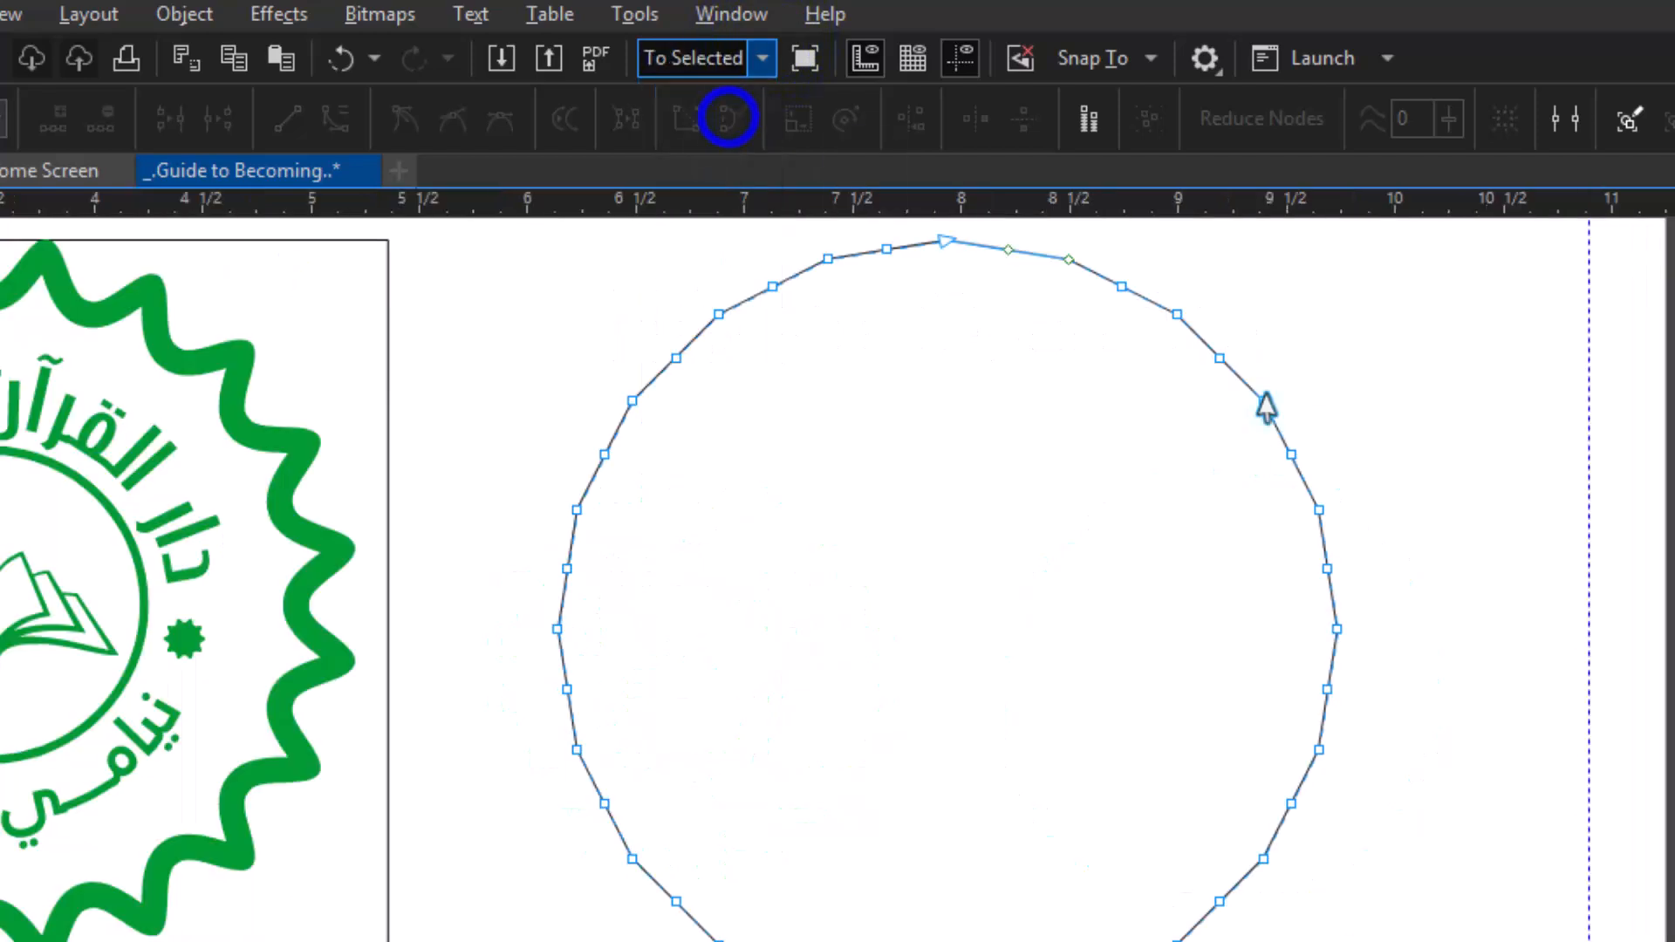
pyautogui.click(948, 235)
pyautogui.moveTo(948, 239); pyautogui.dragTo(958, 298)
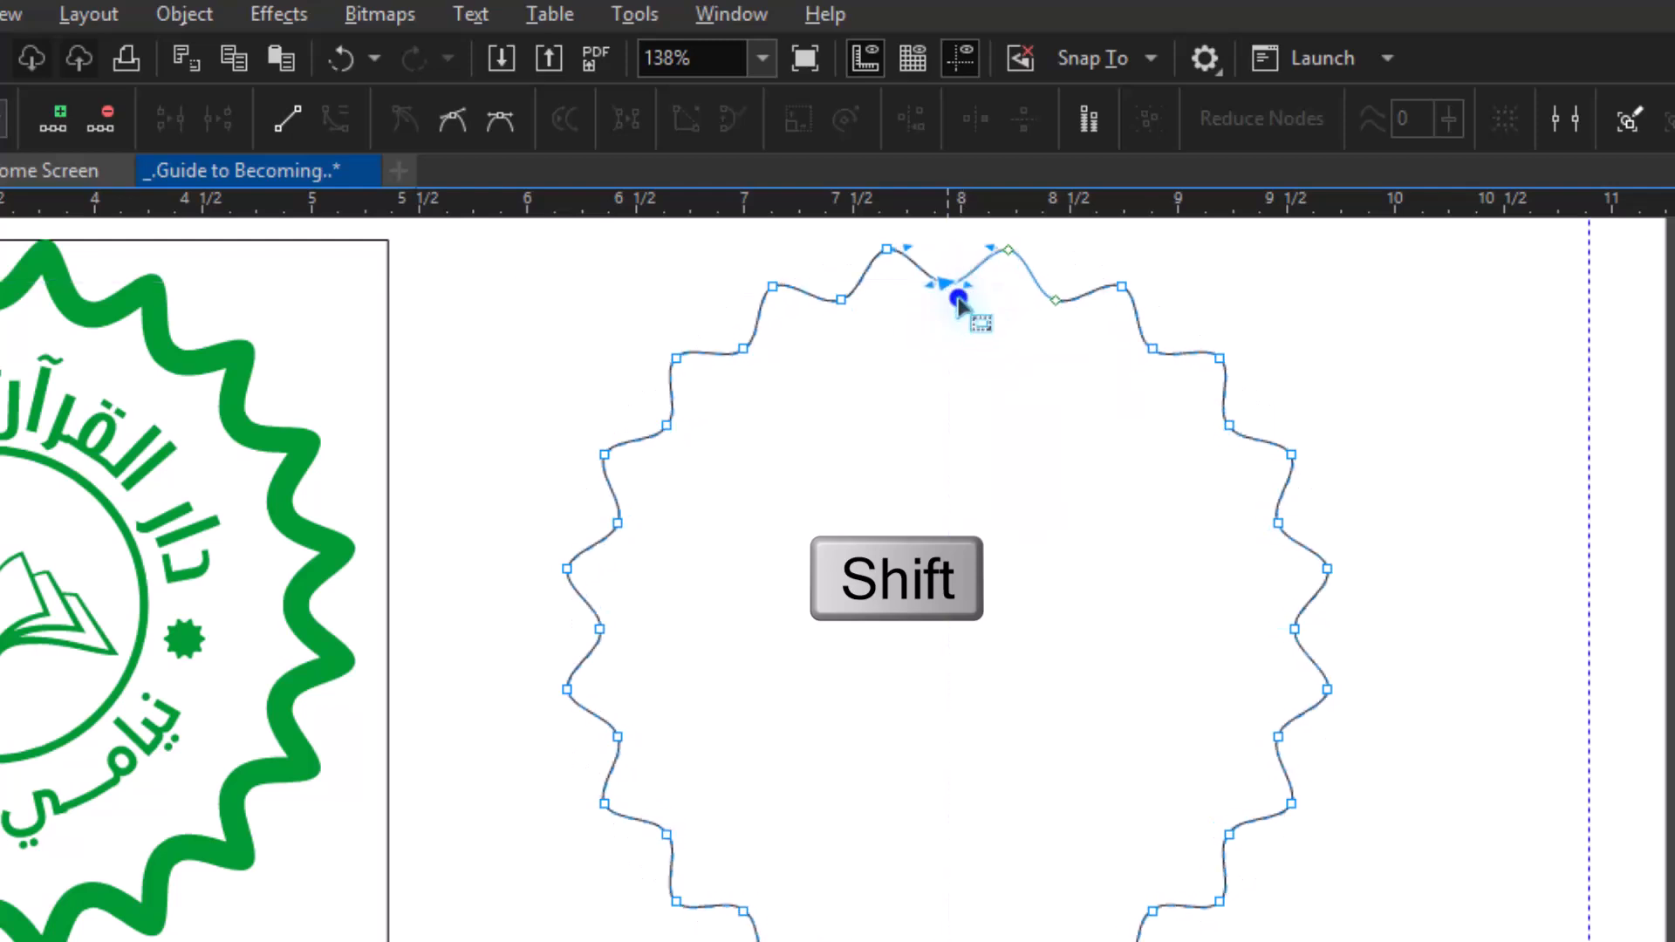
pyautogui.hotkey('ctrl', 'z')
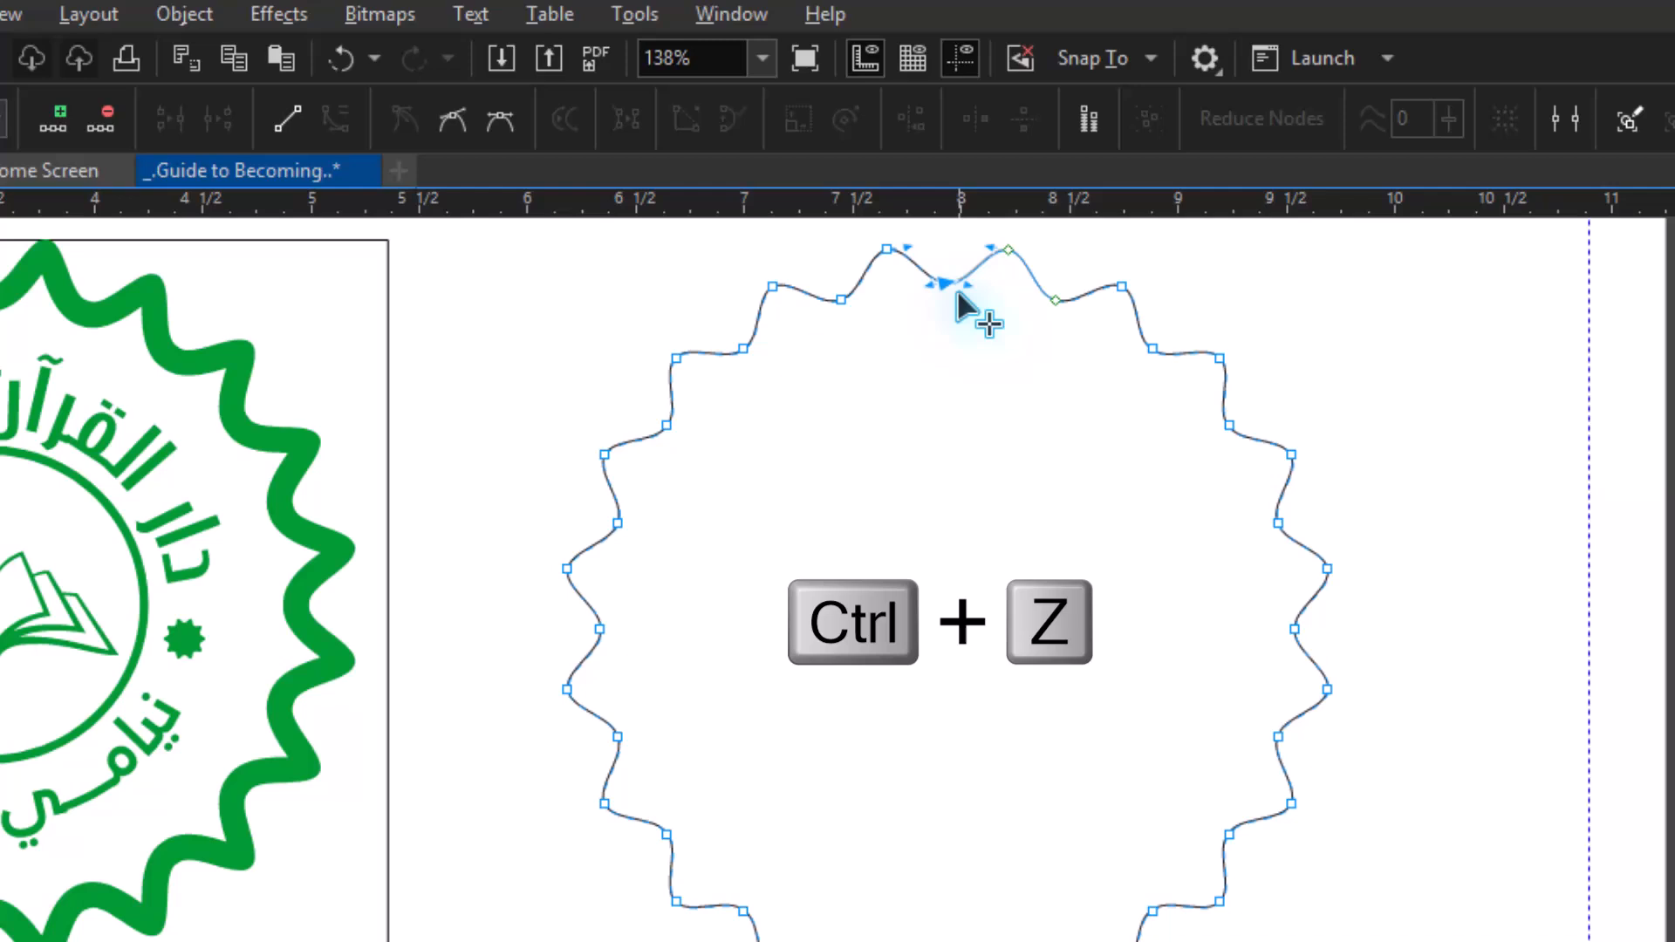
pyautogui.hotkey('ctrl', 'z')
# Step: Pull the top node of the 20-sided polygon symmetrically inward with the Shape tool to turn its outline into a wavy edge
pyautogui.press('shift')
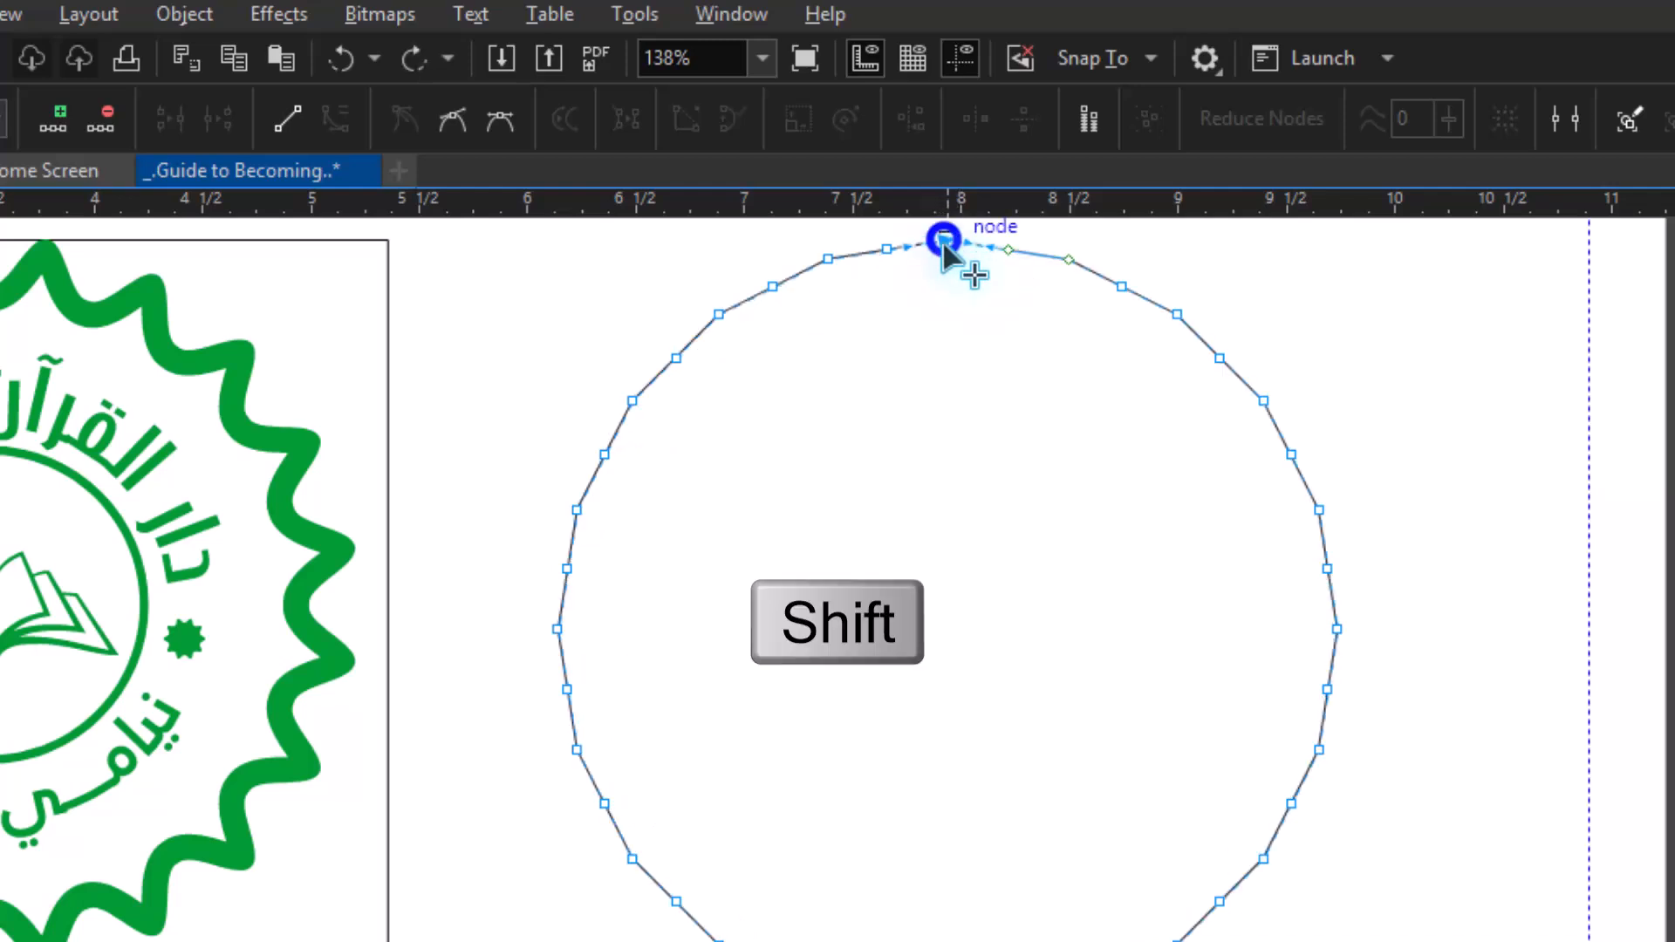
pyautogui.moveTo(944, 242); pyautogui.dragTo(954, 310)
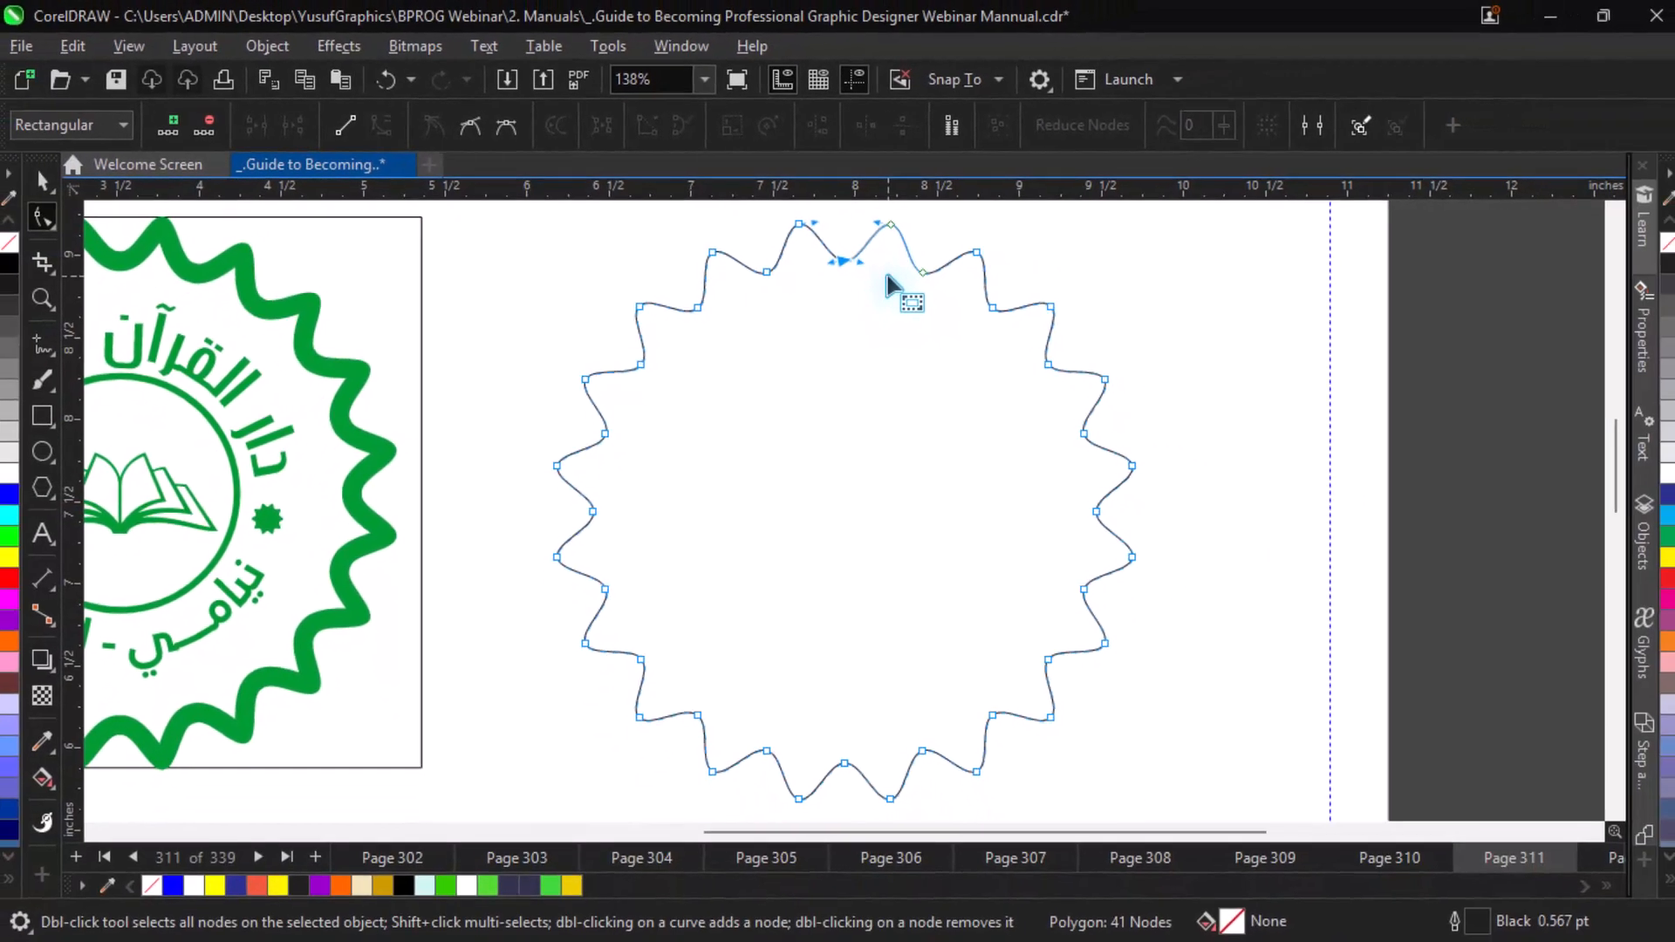
pyautogui.press('space')
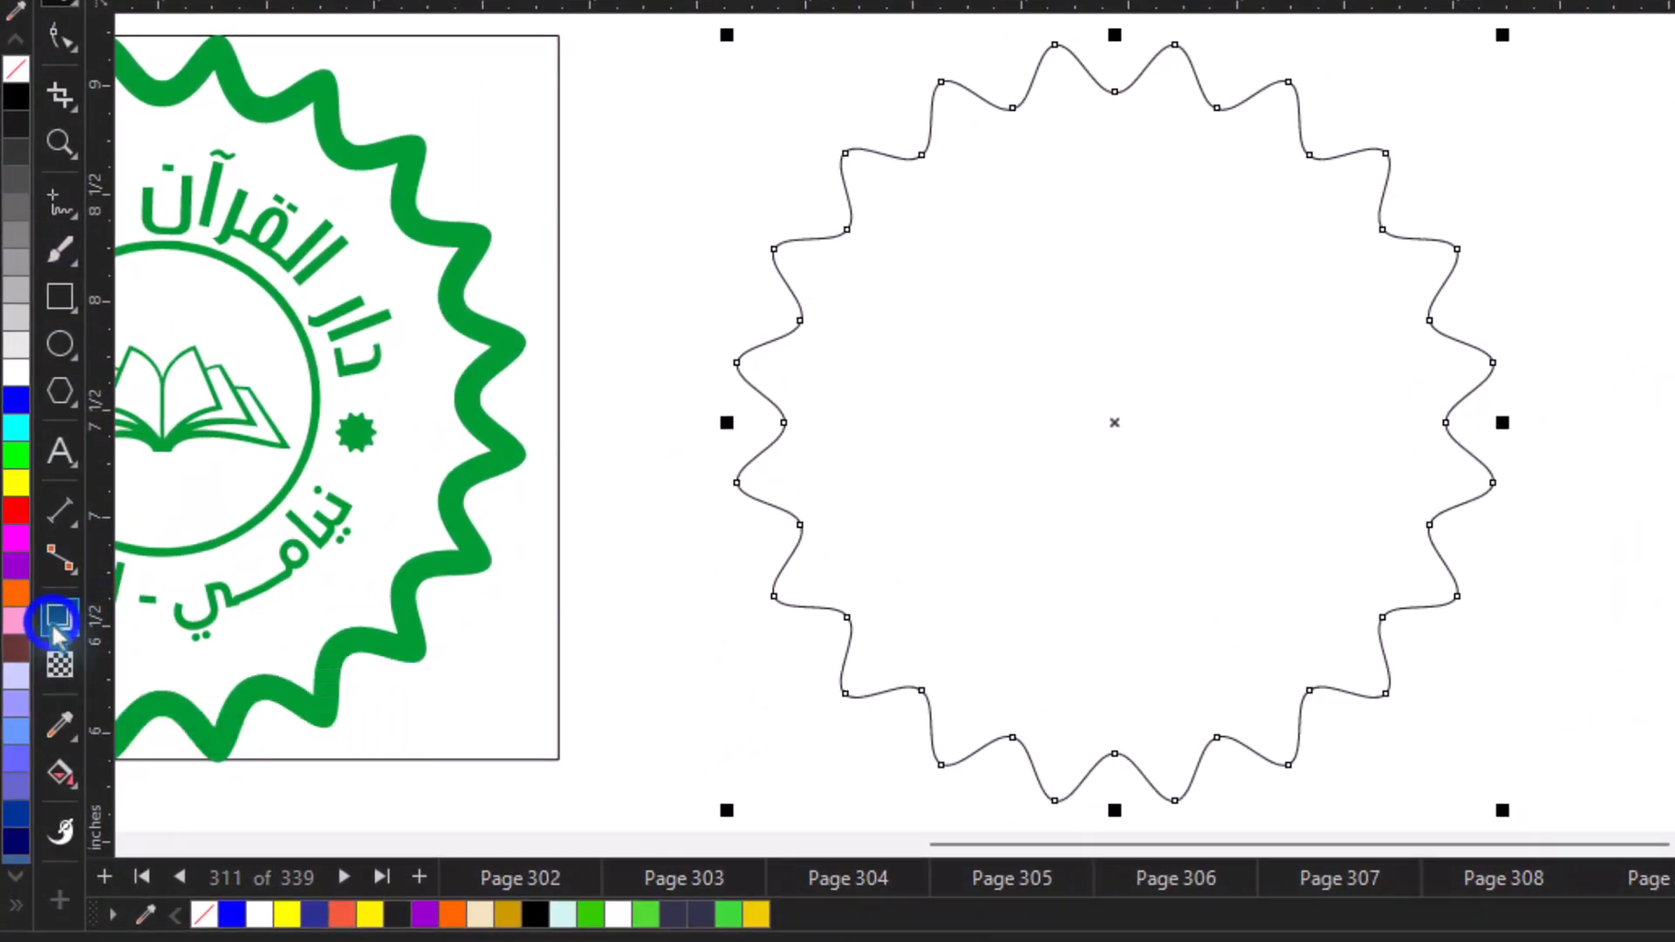
# Step: Add a single inward contour to the wavy shape and break the contour apart into separate outlines
pyautogui.click(57, 622)
pyautogui.click(117, 662)
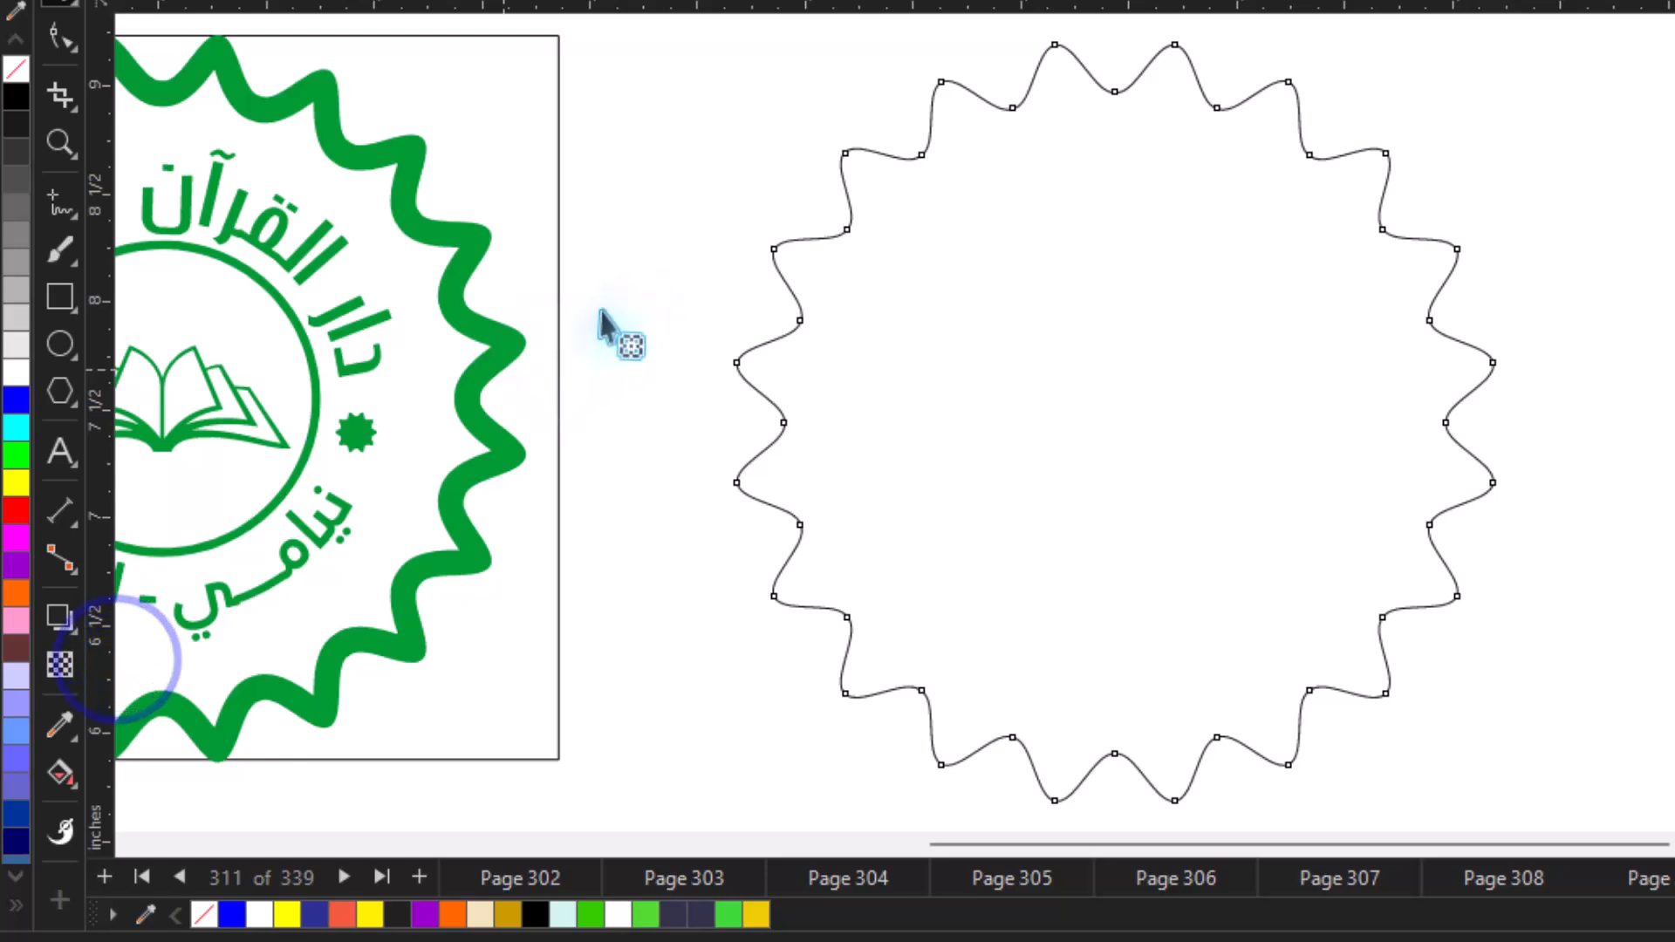
pyautogui.moveTo(1114, 90)
pyautogui.mouseDown()
pyautogui.moveTo(1126, 109)
pyautogui.moveTo(1144, 77)
pyautogui.mouseUp()
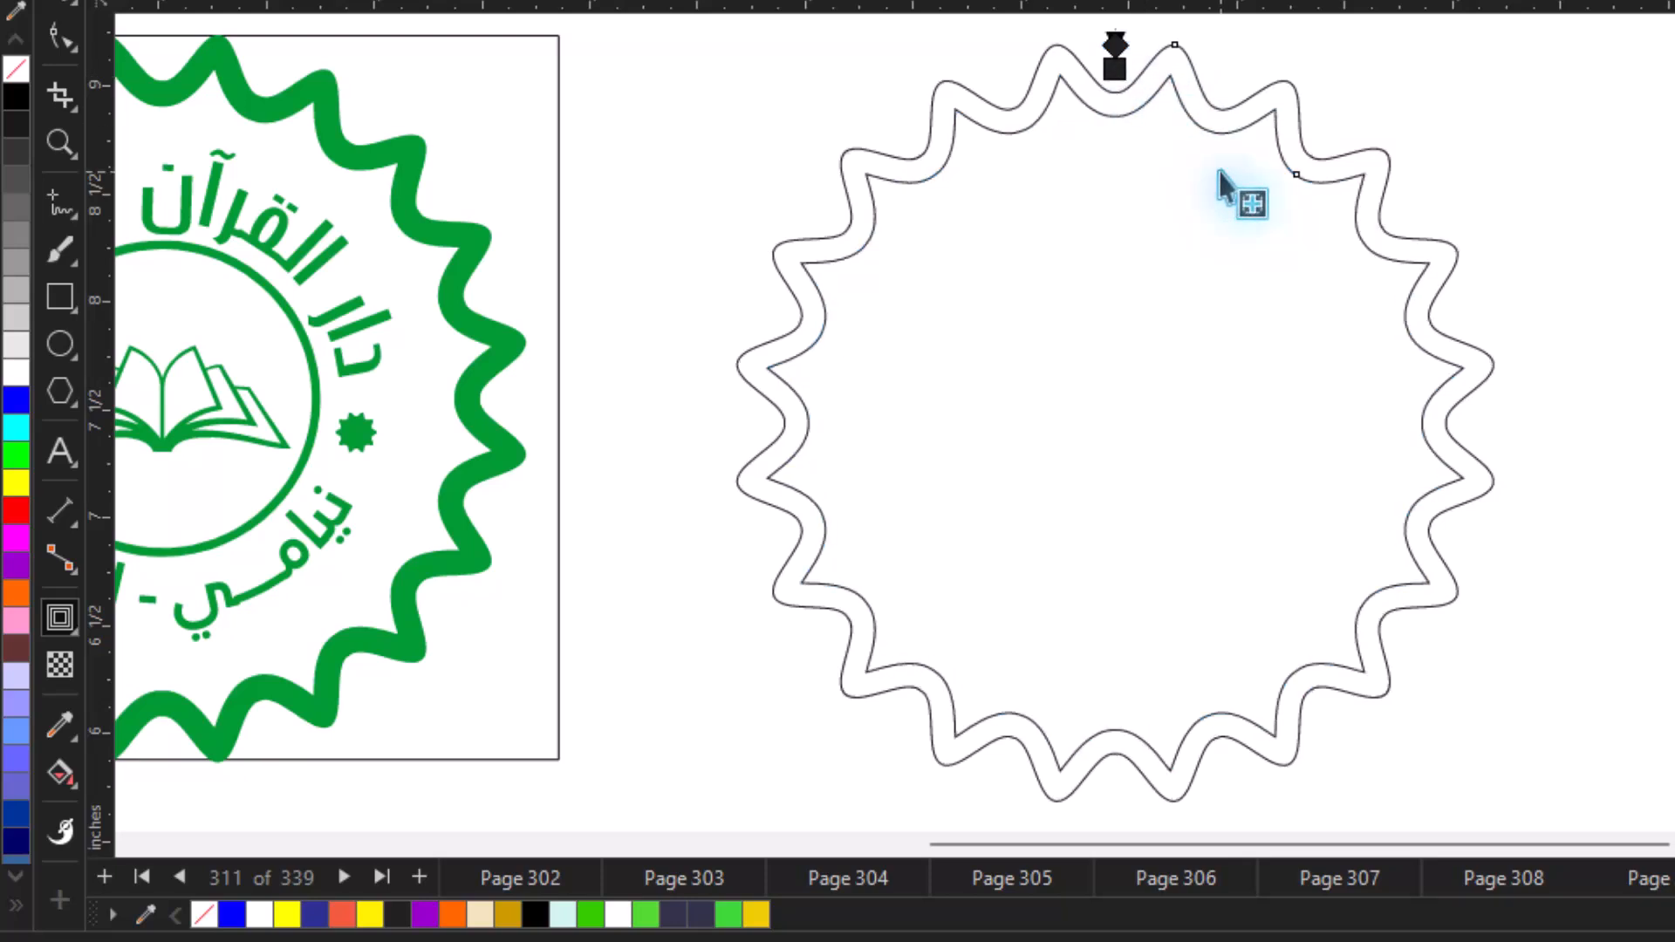
pyautogui.rightClick(1206, 112)
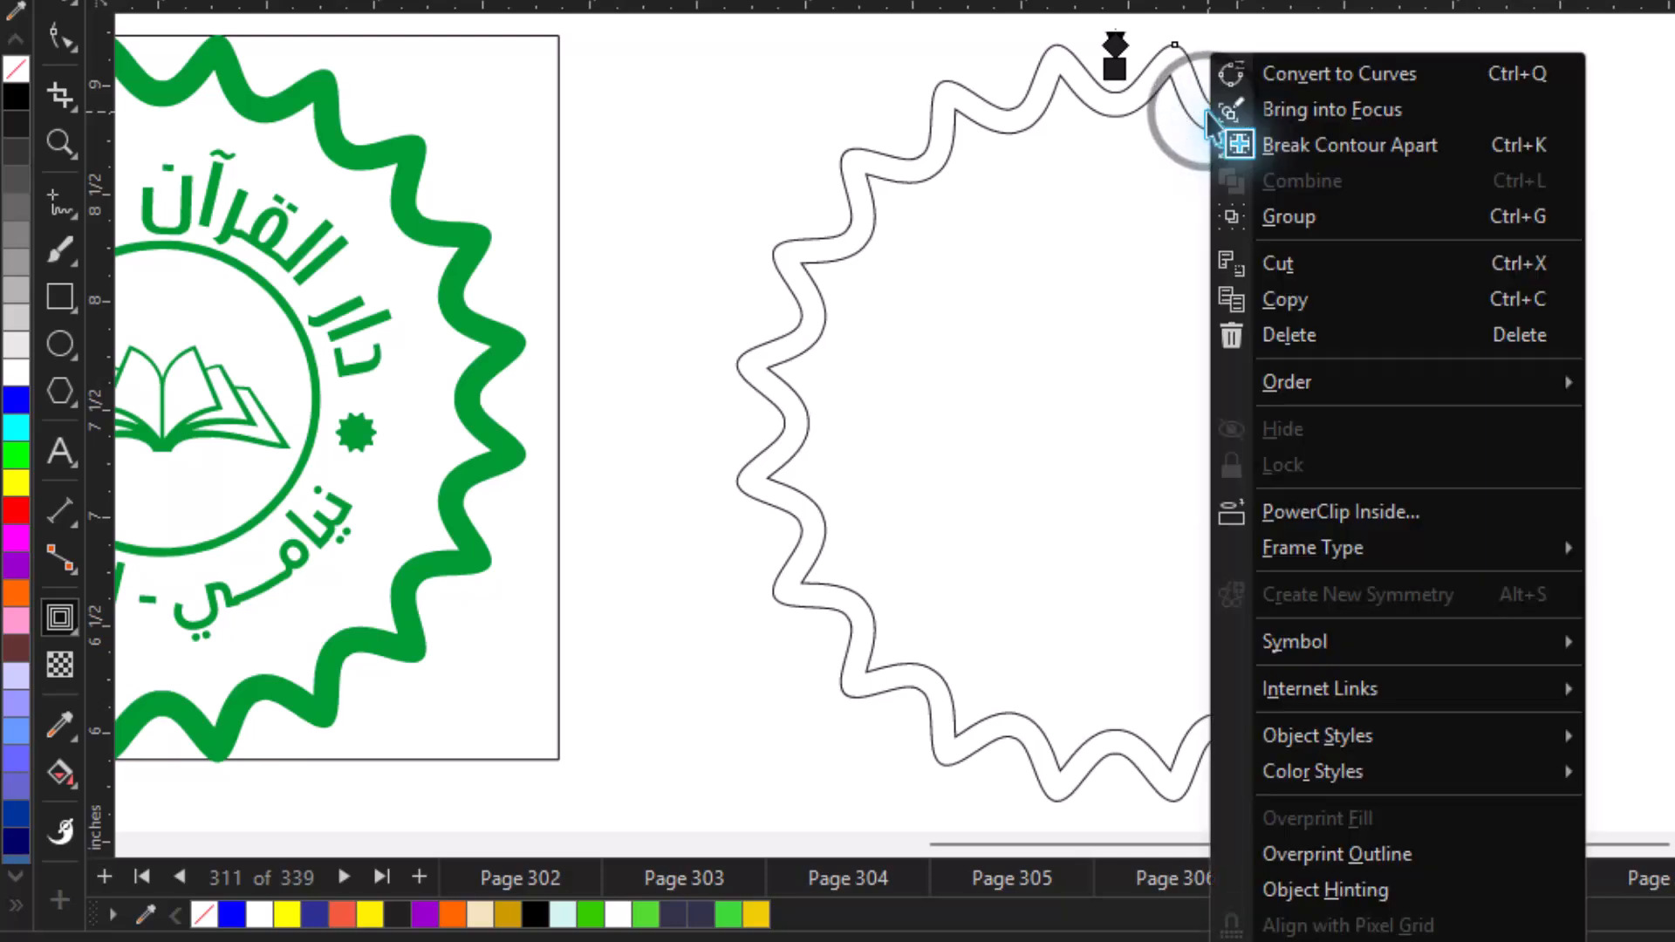
pyautogui.click(1370, 149)
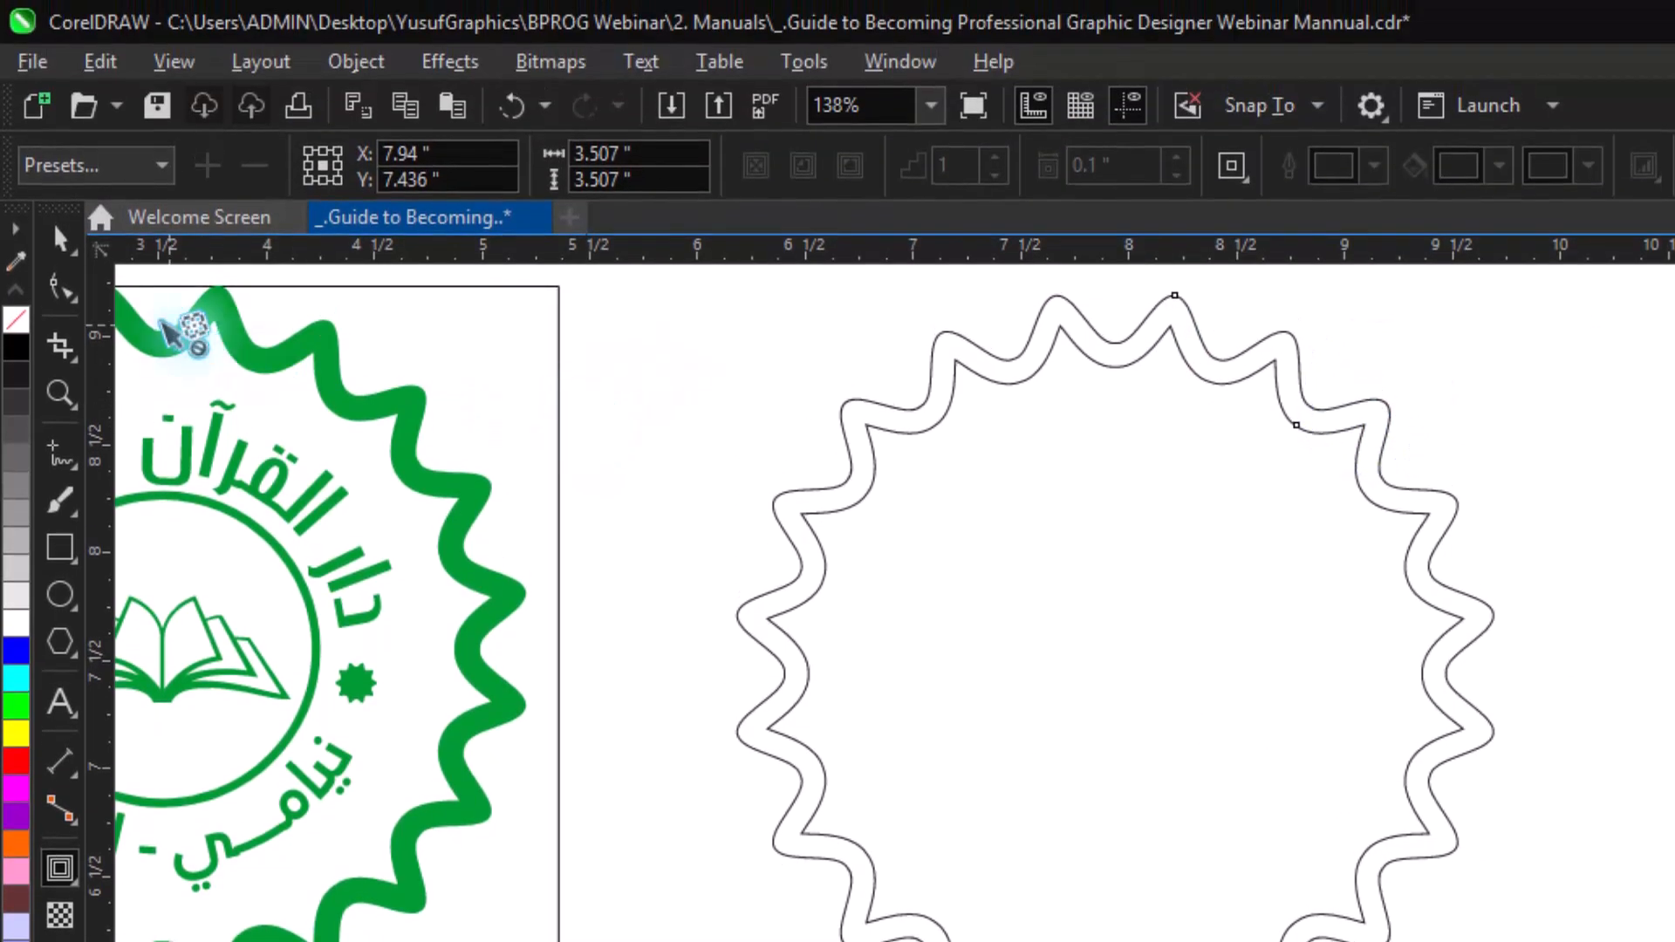
pyautogui.click(51, 136)
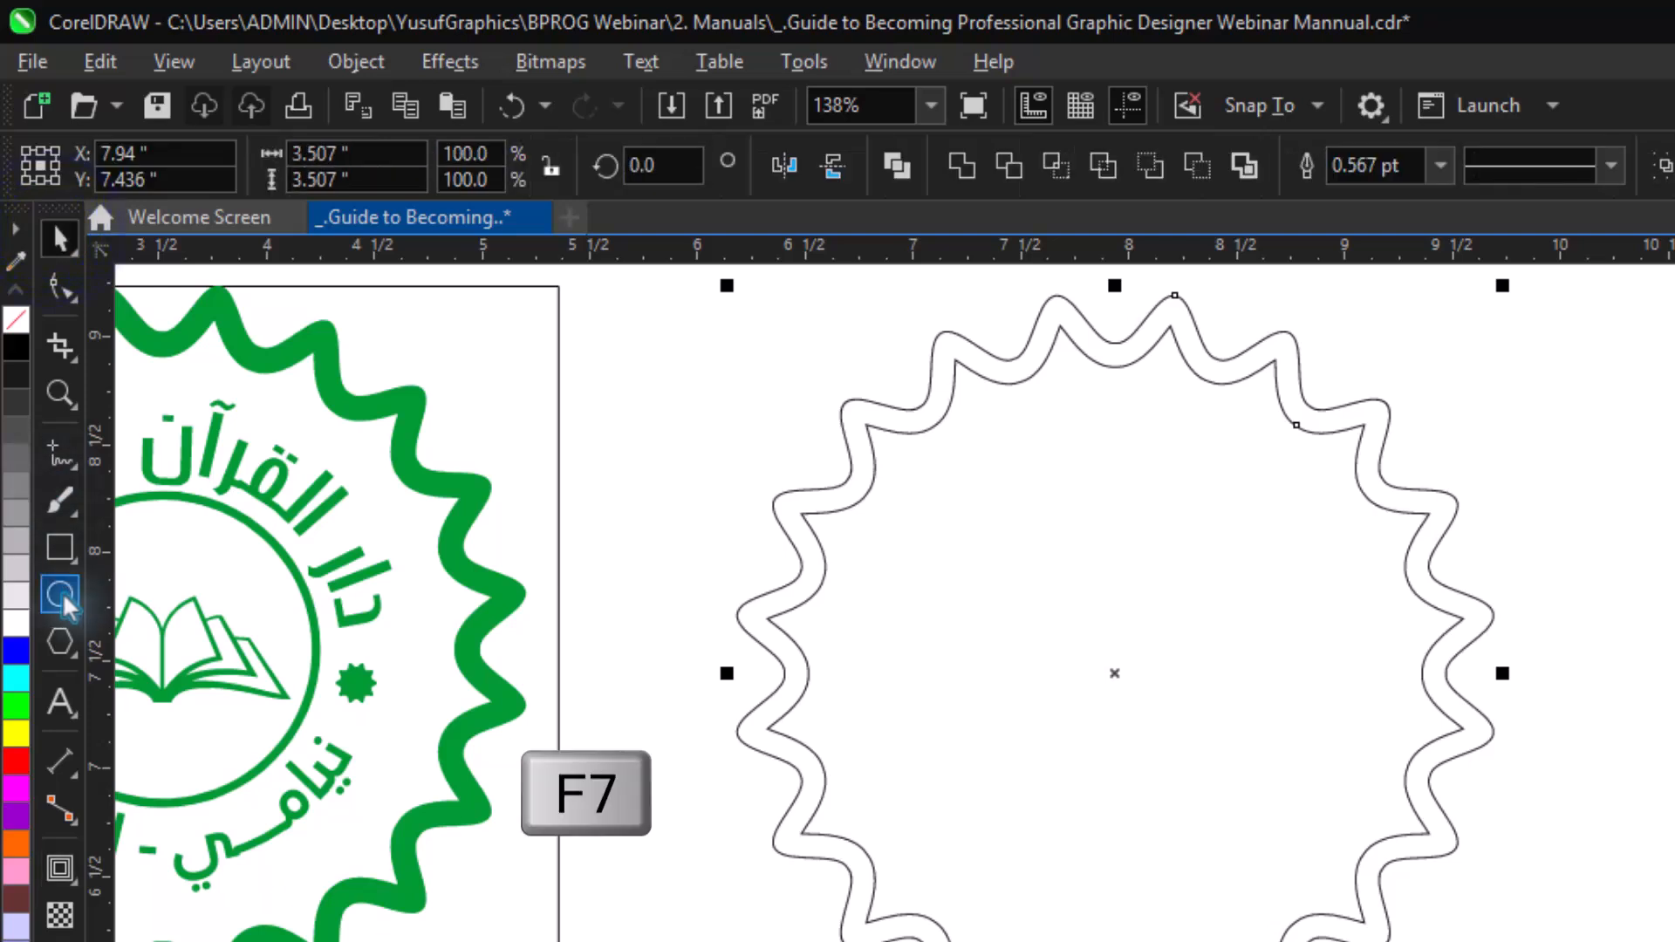
# Step: Draw a circle about 1.47 in wide inside the wavy border and centre it on the border horizontally and vertically
pyautogui.click(96, 618)
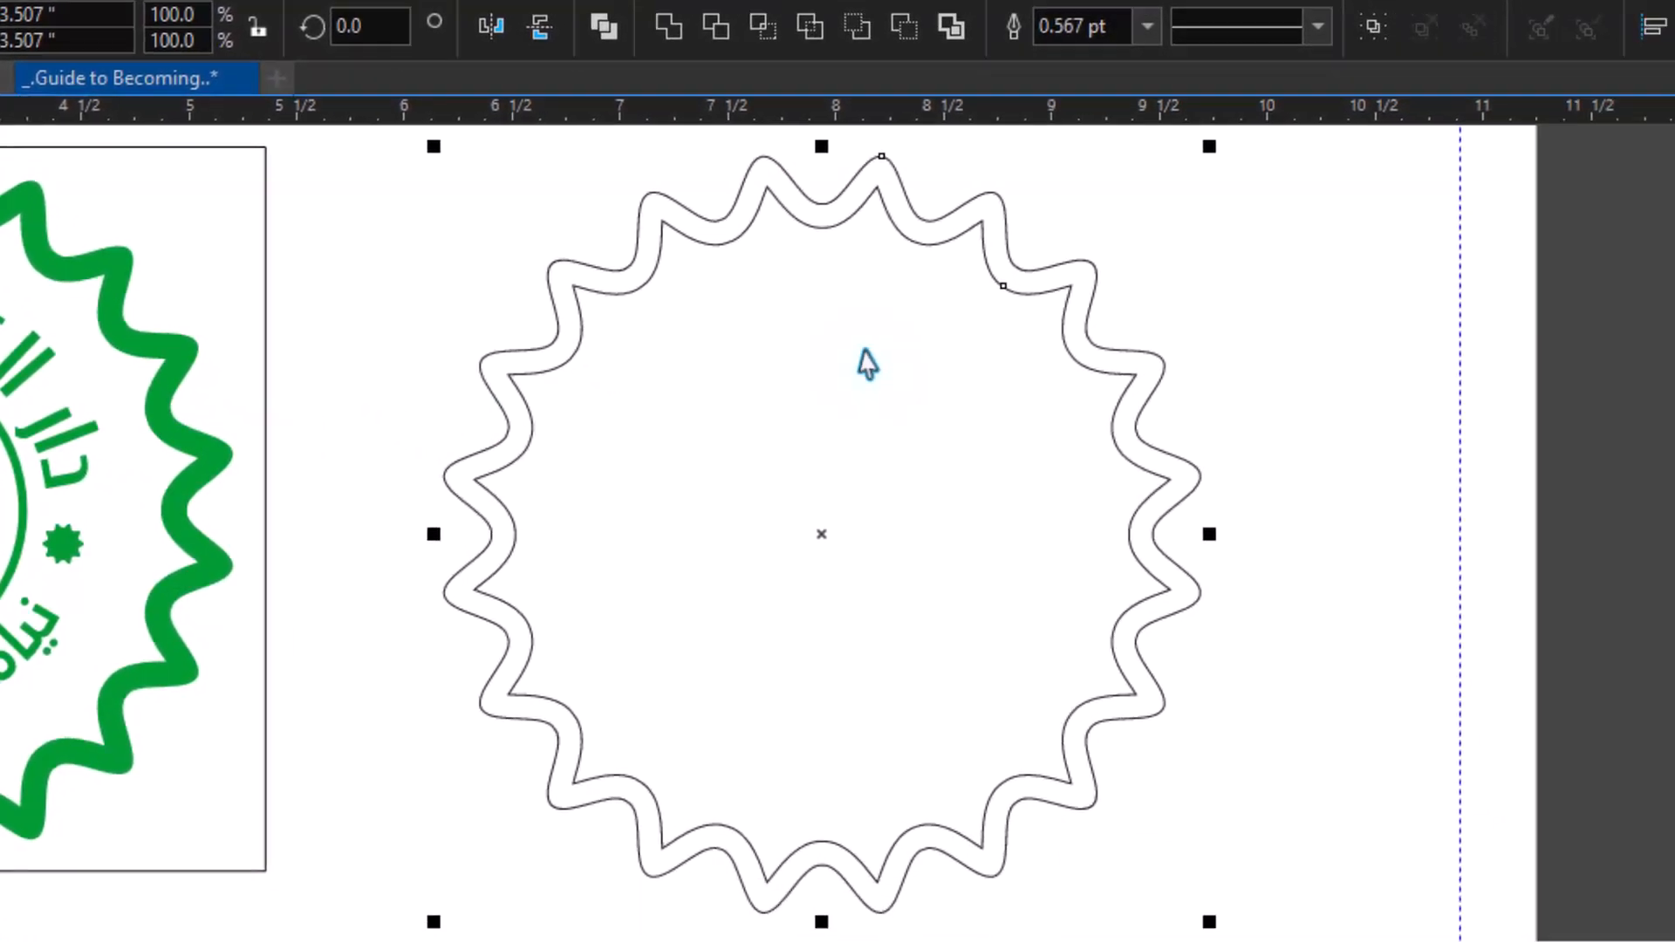
pyautogui.moveTo(669, 381)
pyautogui.mouseDown()
pyautogui.moveTo(874, 518)
pyautogui.moveTo(950, 620)
pyautogui.mouseUp()
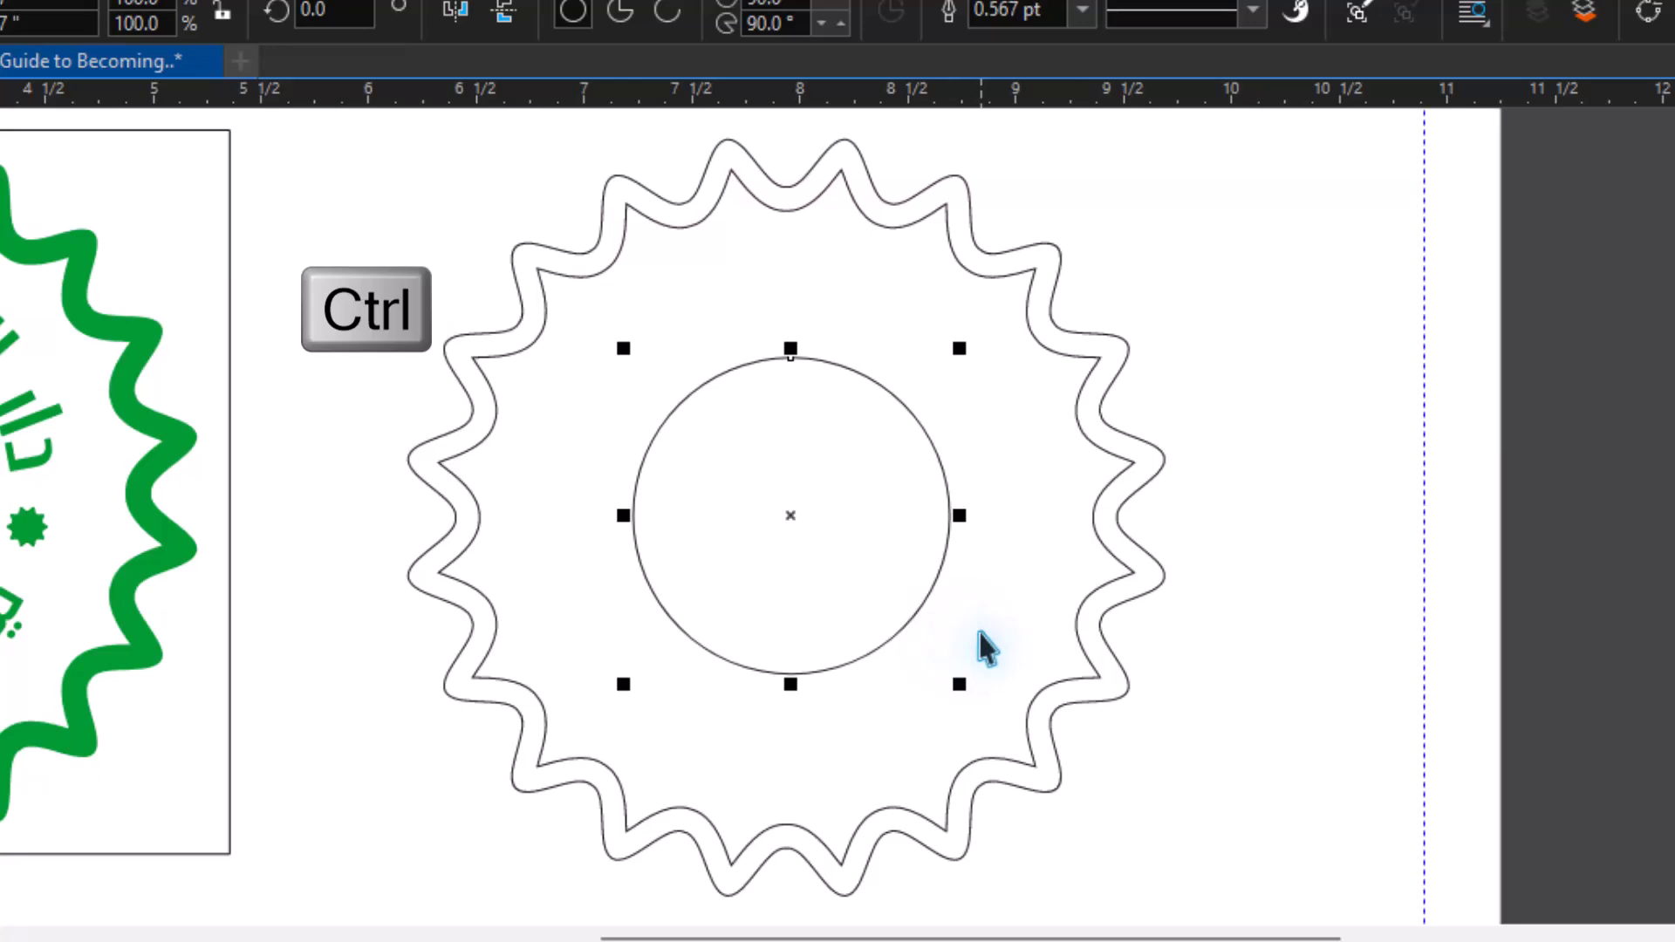
pyautogui.keyDown('shift'); pyautogui.click(979, 634); pyautogui.keyUp('shift')
pyautogui.press('e')
pyautogui.press('c')
pyautogui.click(979, 633)
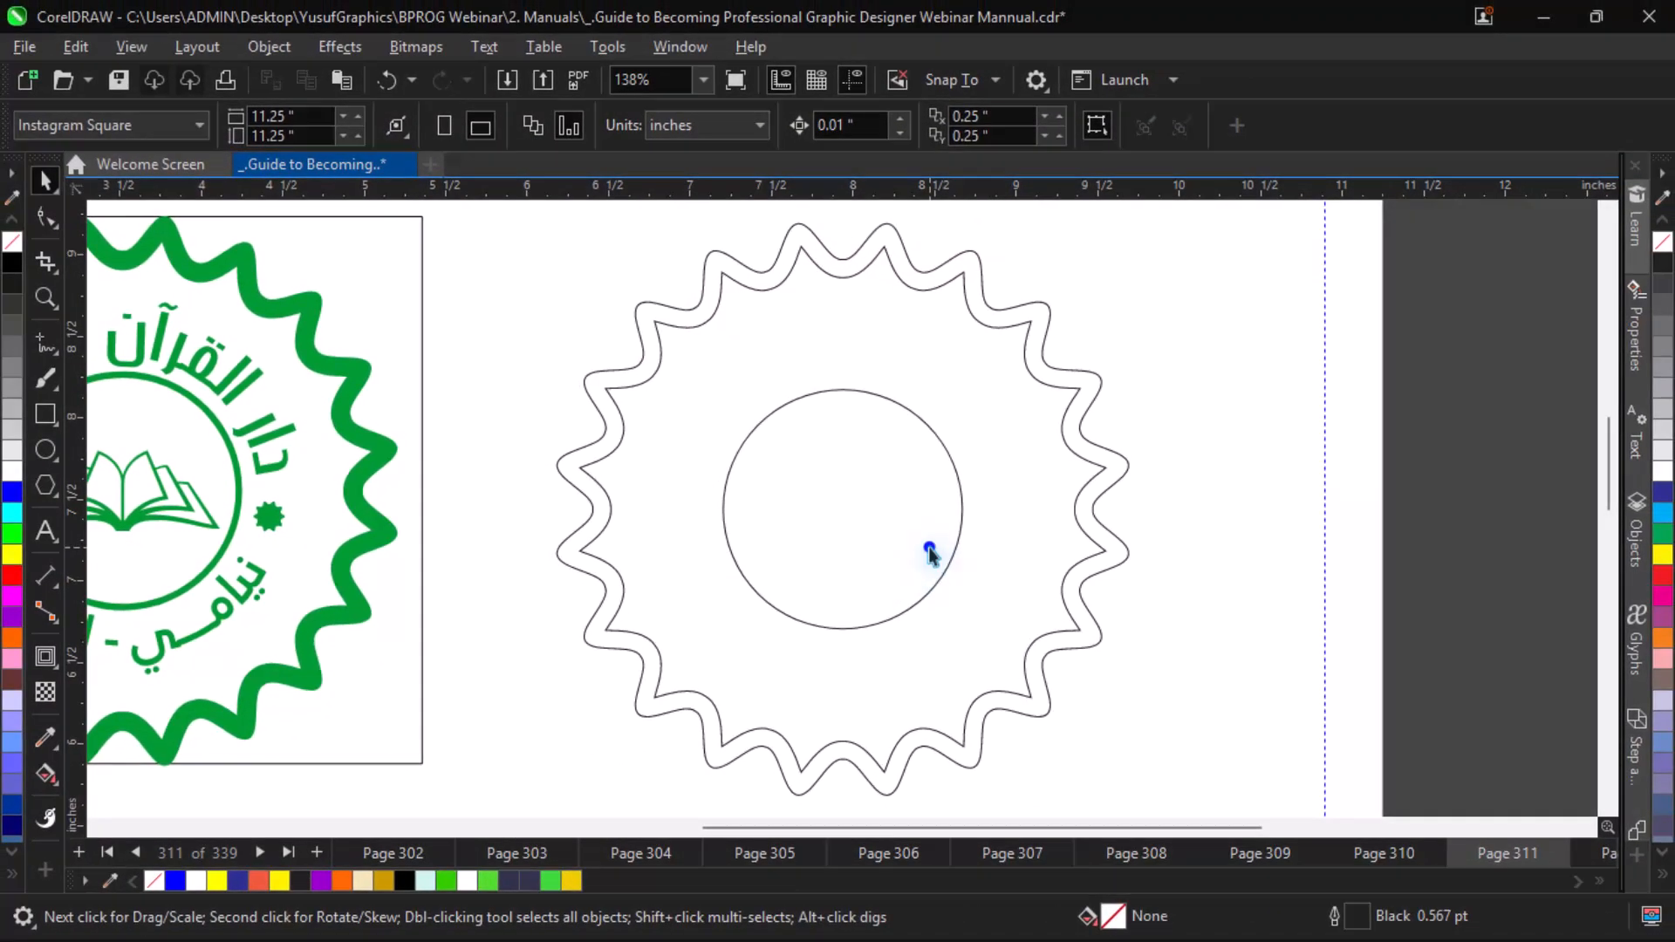
pyautogui.click(900, 572)
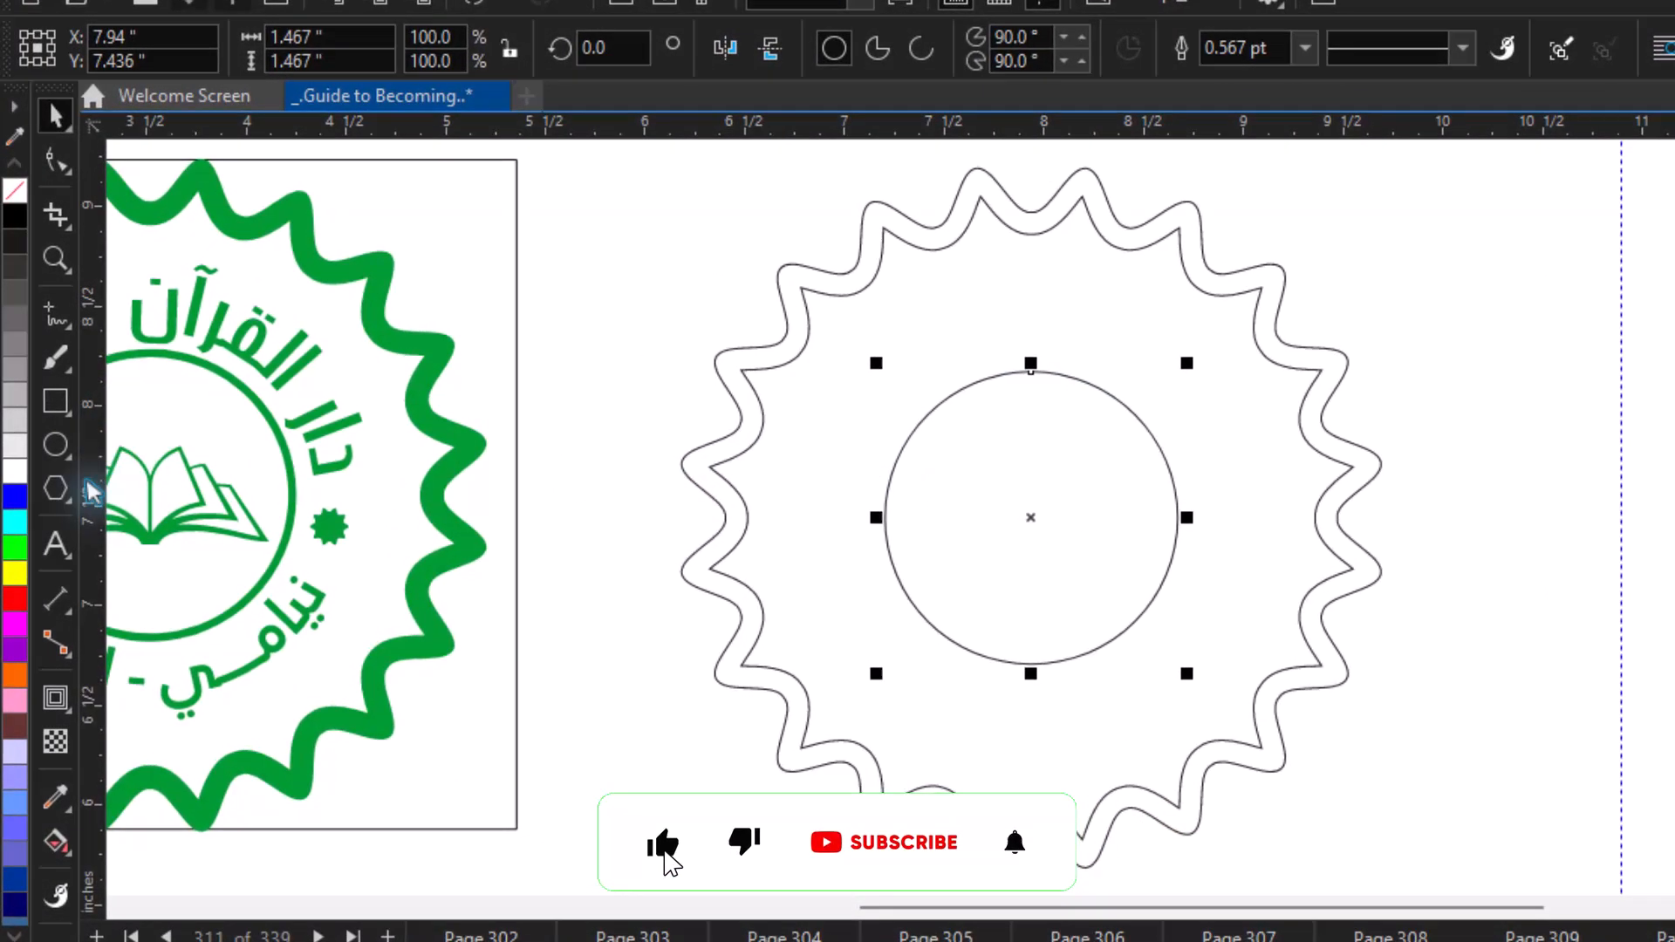
# Step: Draw a polygon about 1.05 in wide outside the wavy border and set its number of sides to 10
pyautogui.press('y')
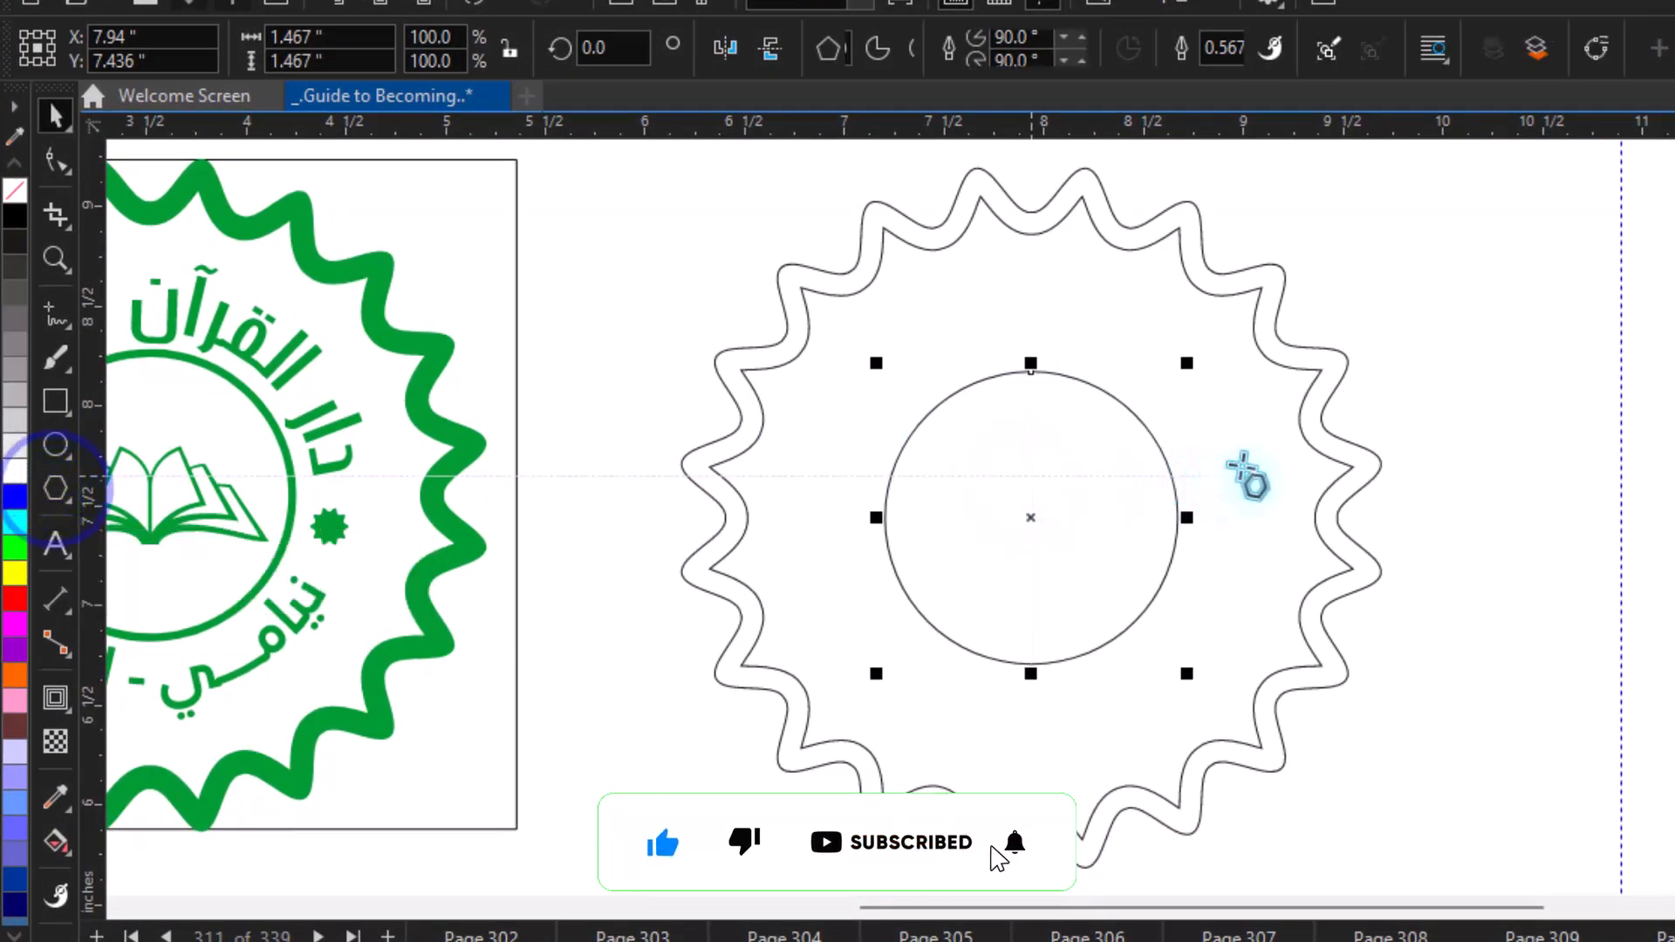
pyautogui.moveTo(1239, 456); pyautogui.dragTo(1461, 650)
pyautogui.moveTo(1335, 551); pyautogui.dragTo(1518, 551)
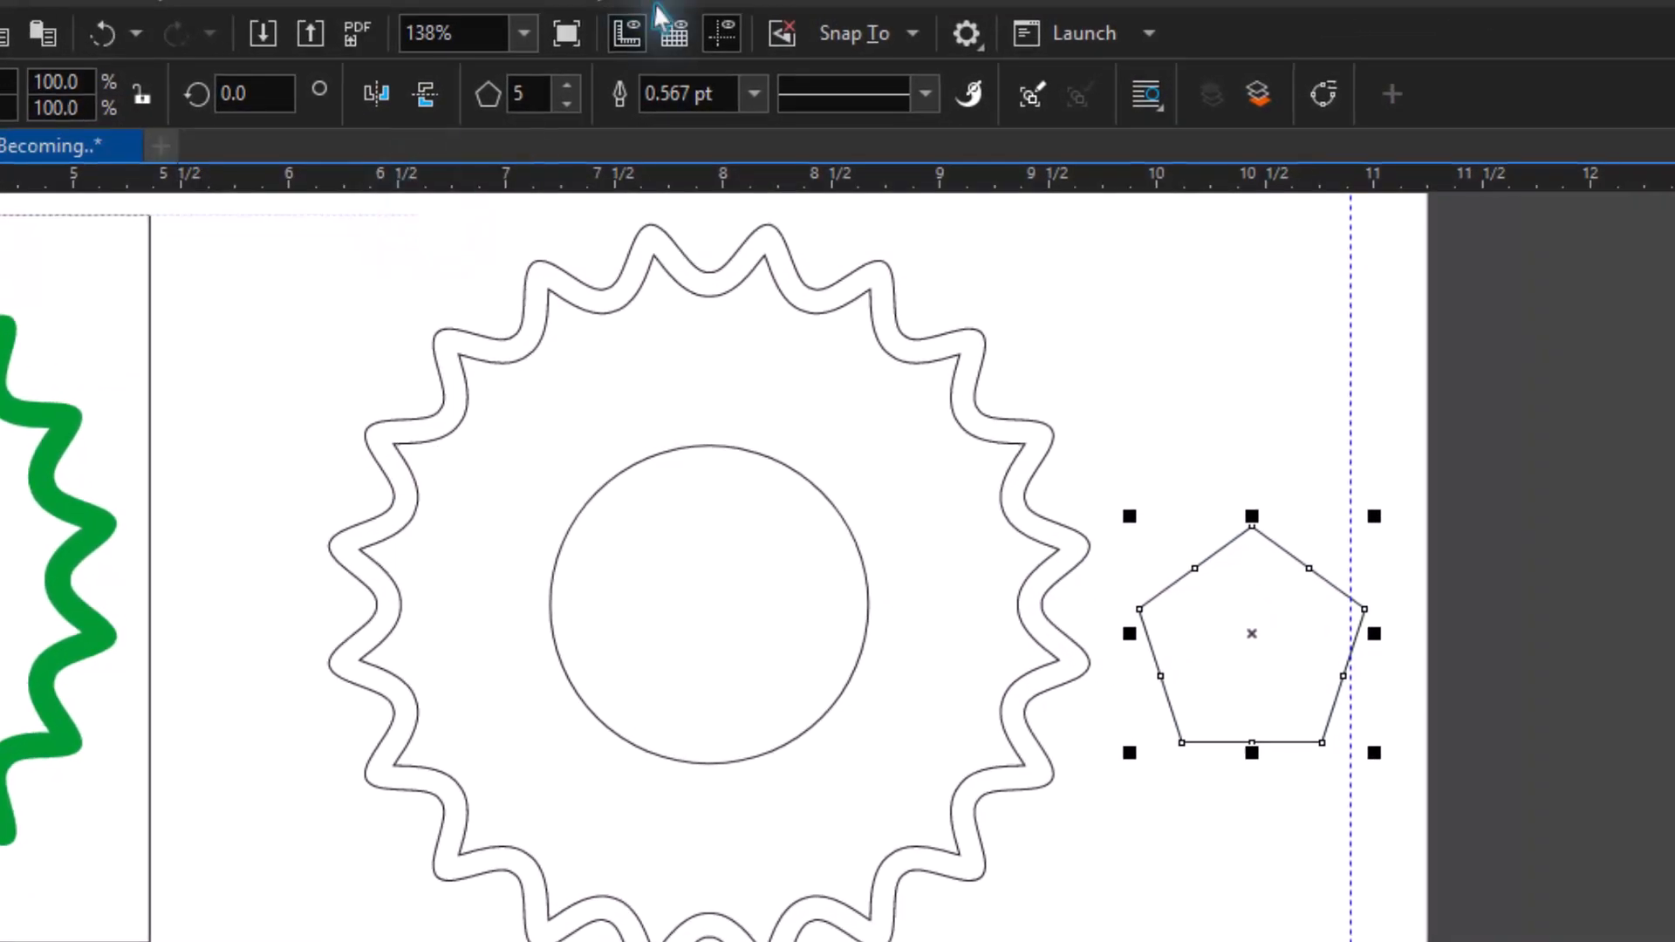
pyautogui.press('Return')
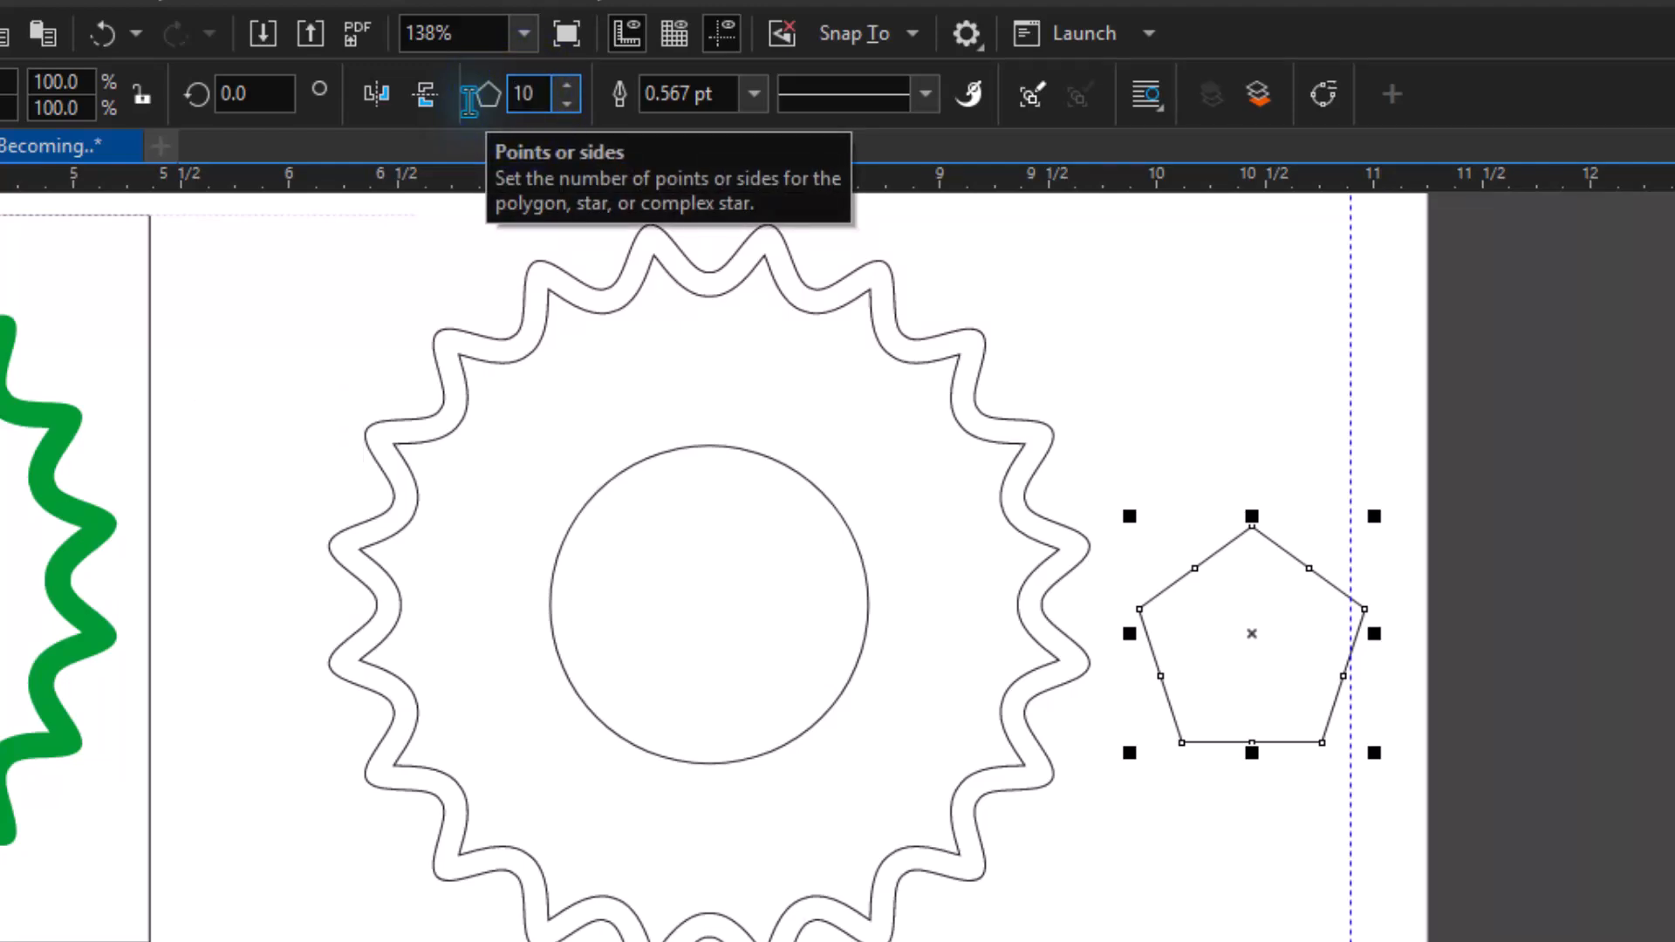
pyautogui.press('Return')
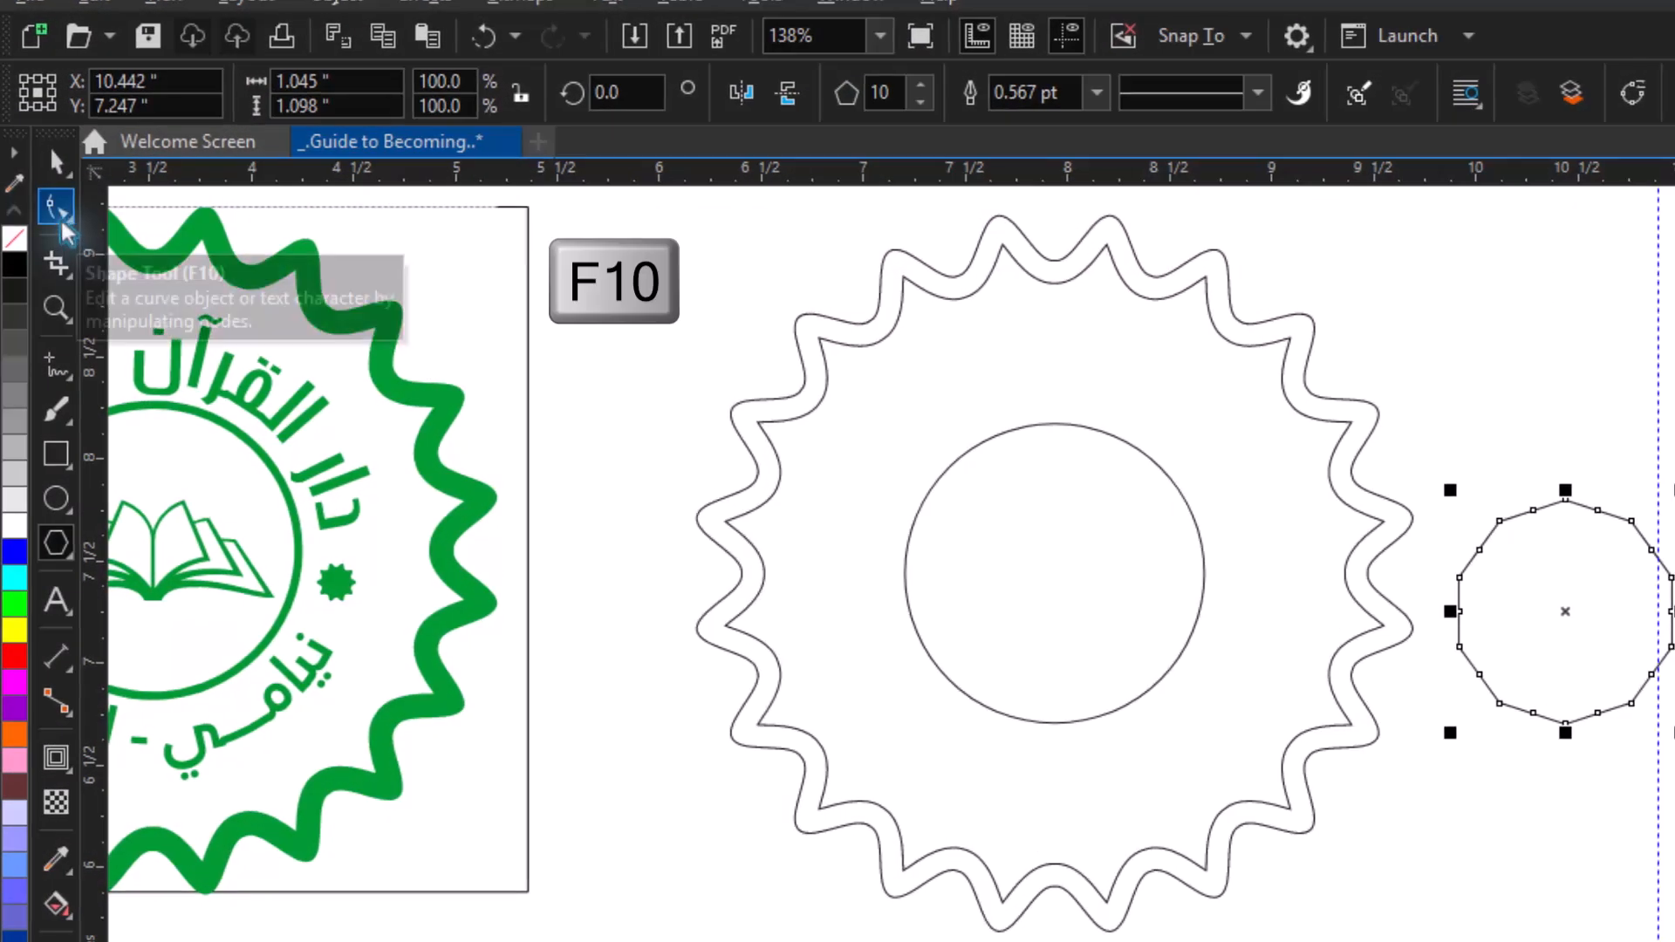
# Step: Pull the top node of the 10-sided polygon symmetrically inward with the Shape tool to form a wavy-edged star
pyautogui.click(61, 211)
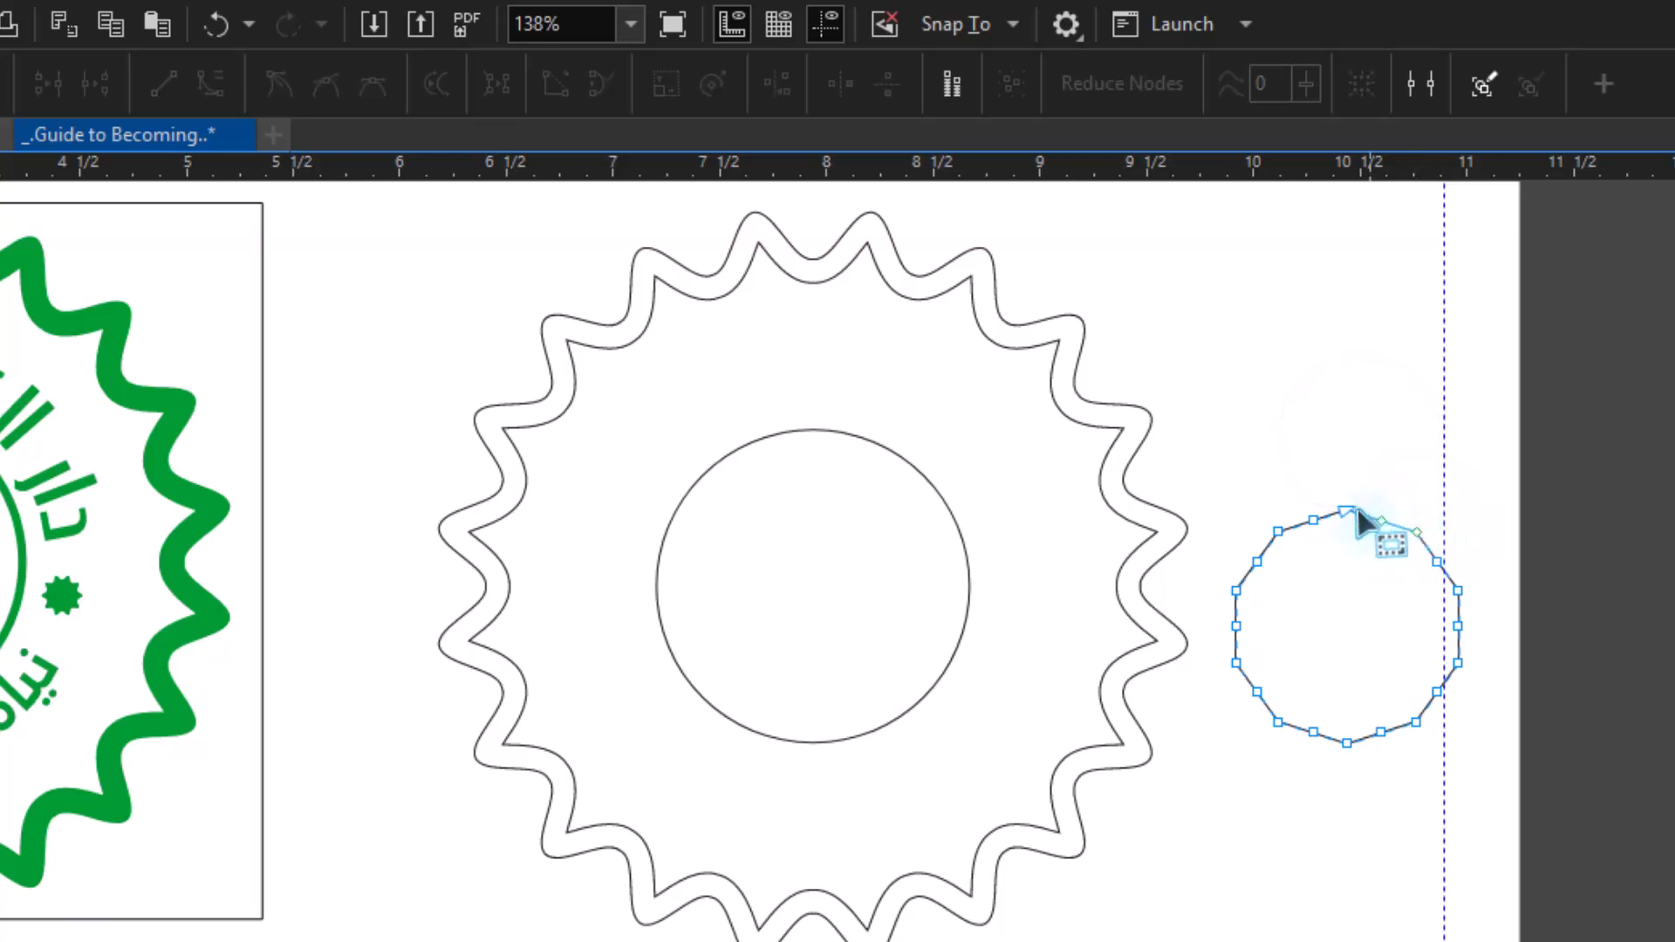
pyautogui.moveTo(1346, 512); pyautogui.dragTo(1357, 548)
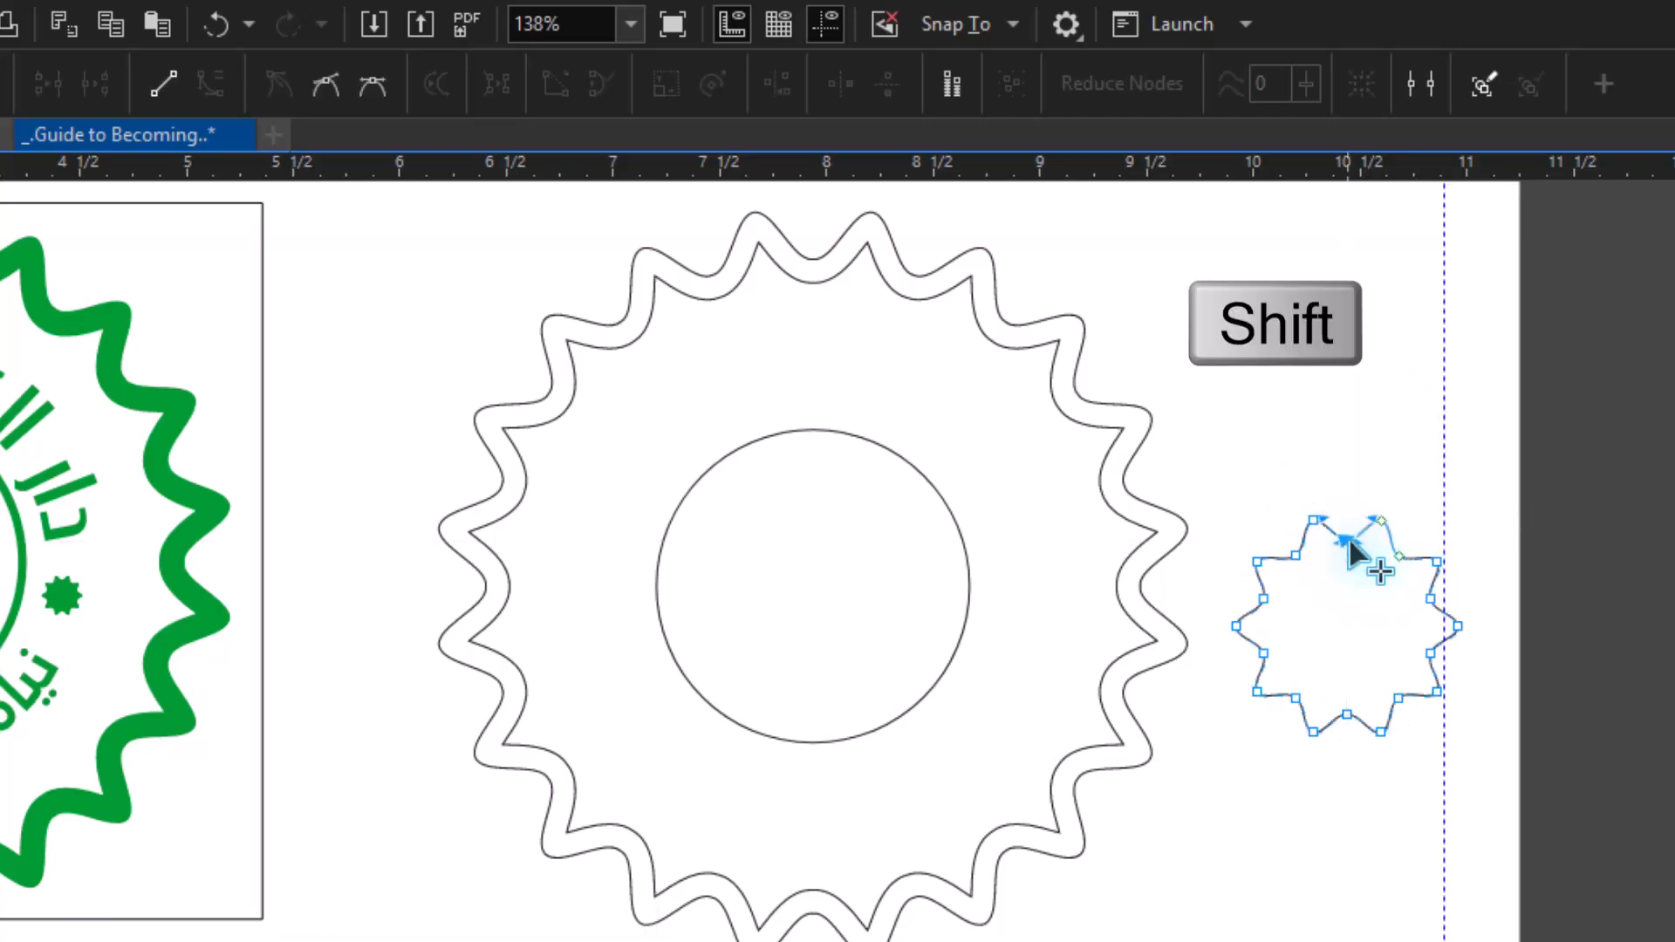
pyautogui.press('space')
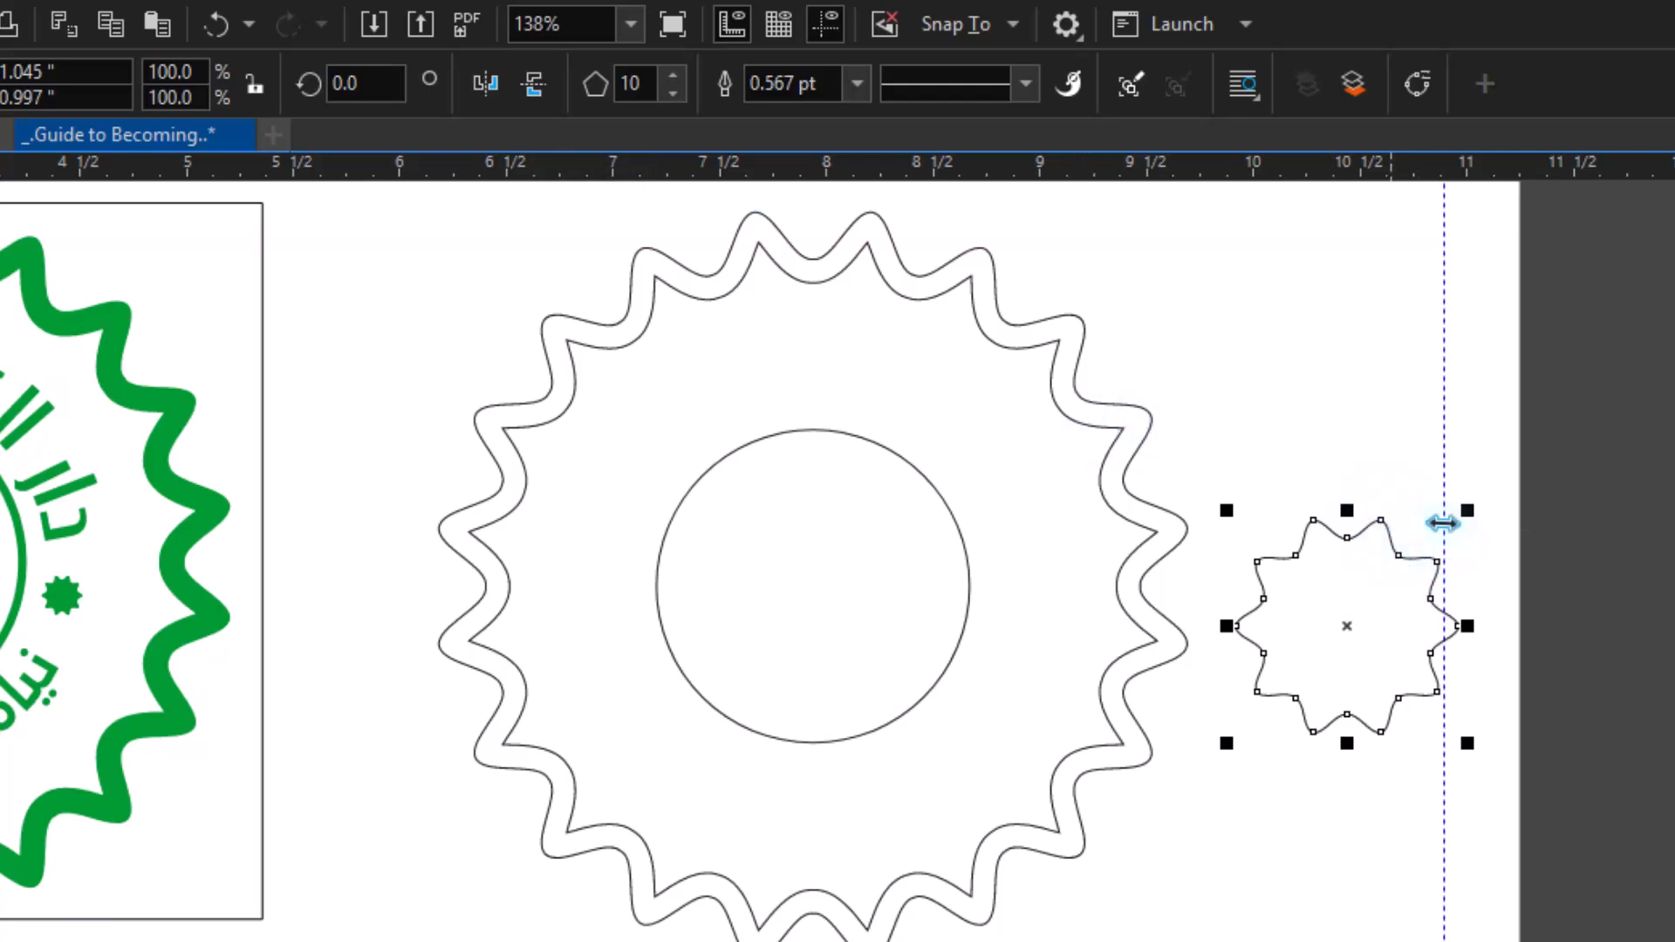
# Step: Scale the wavy star to about 0.21 in wide and place one copy on each side of the circle, slightly below its middle
pyautogui.moveTo(1467, 511); pyautogui.dragTo(594, 647)
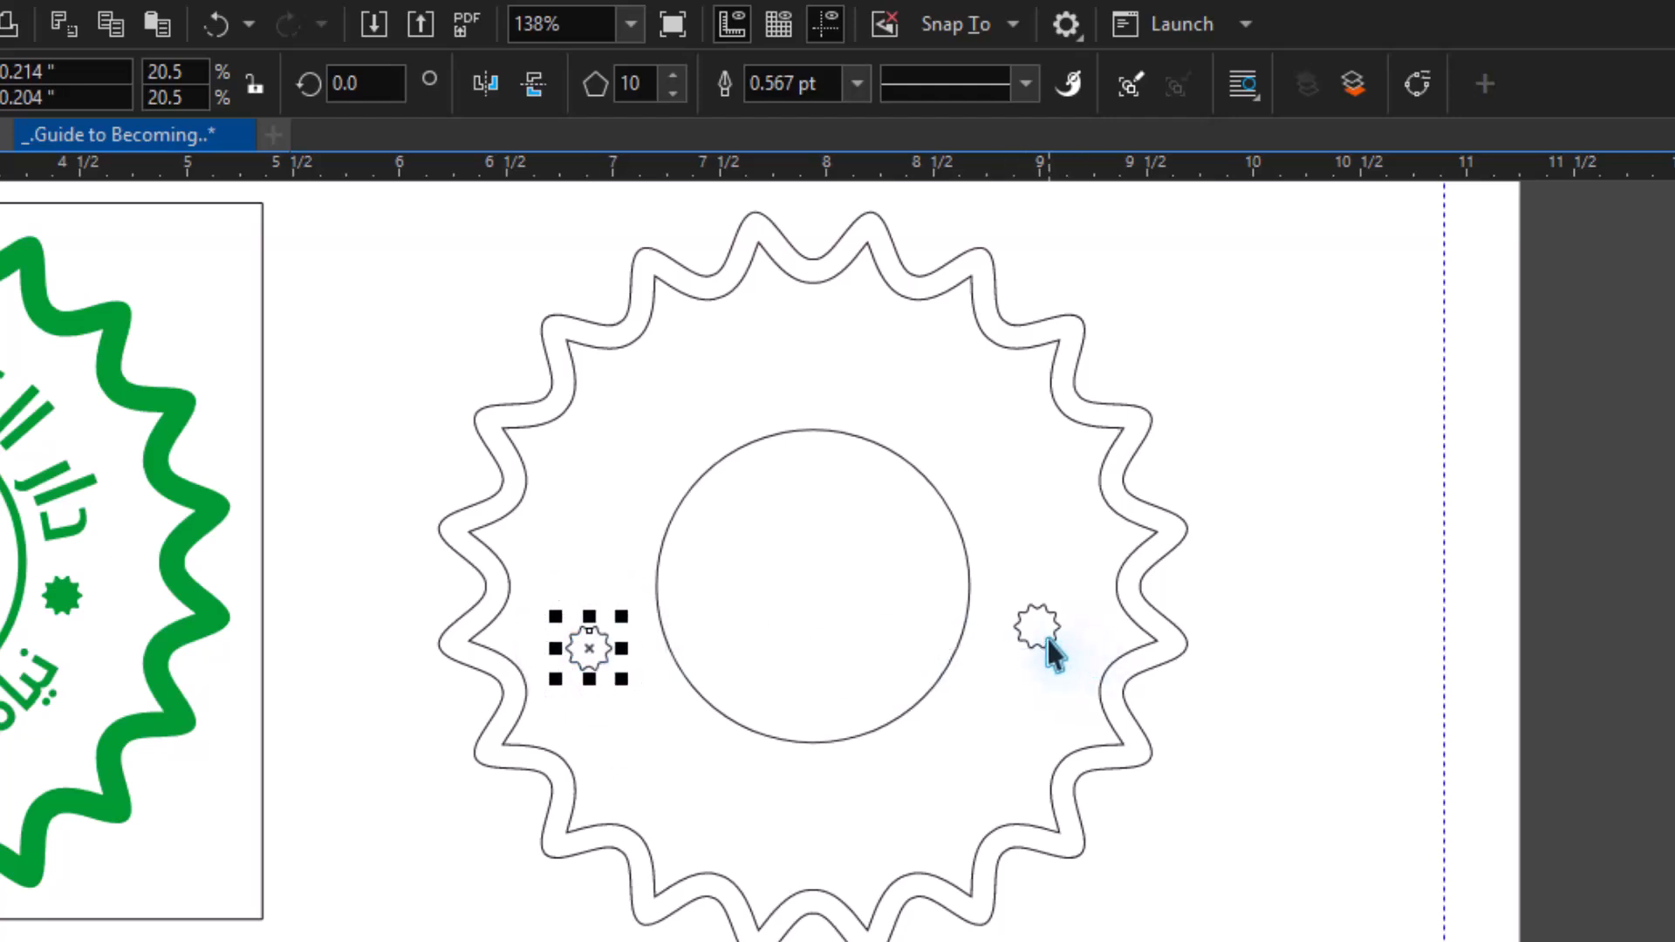
pyautogui.moveTo(1048, 641); pyautogui.dragTo(1050, 673)
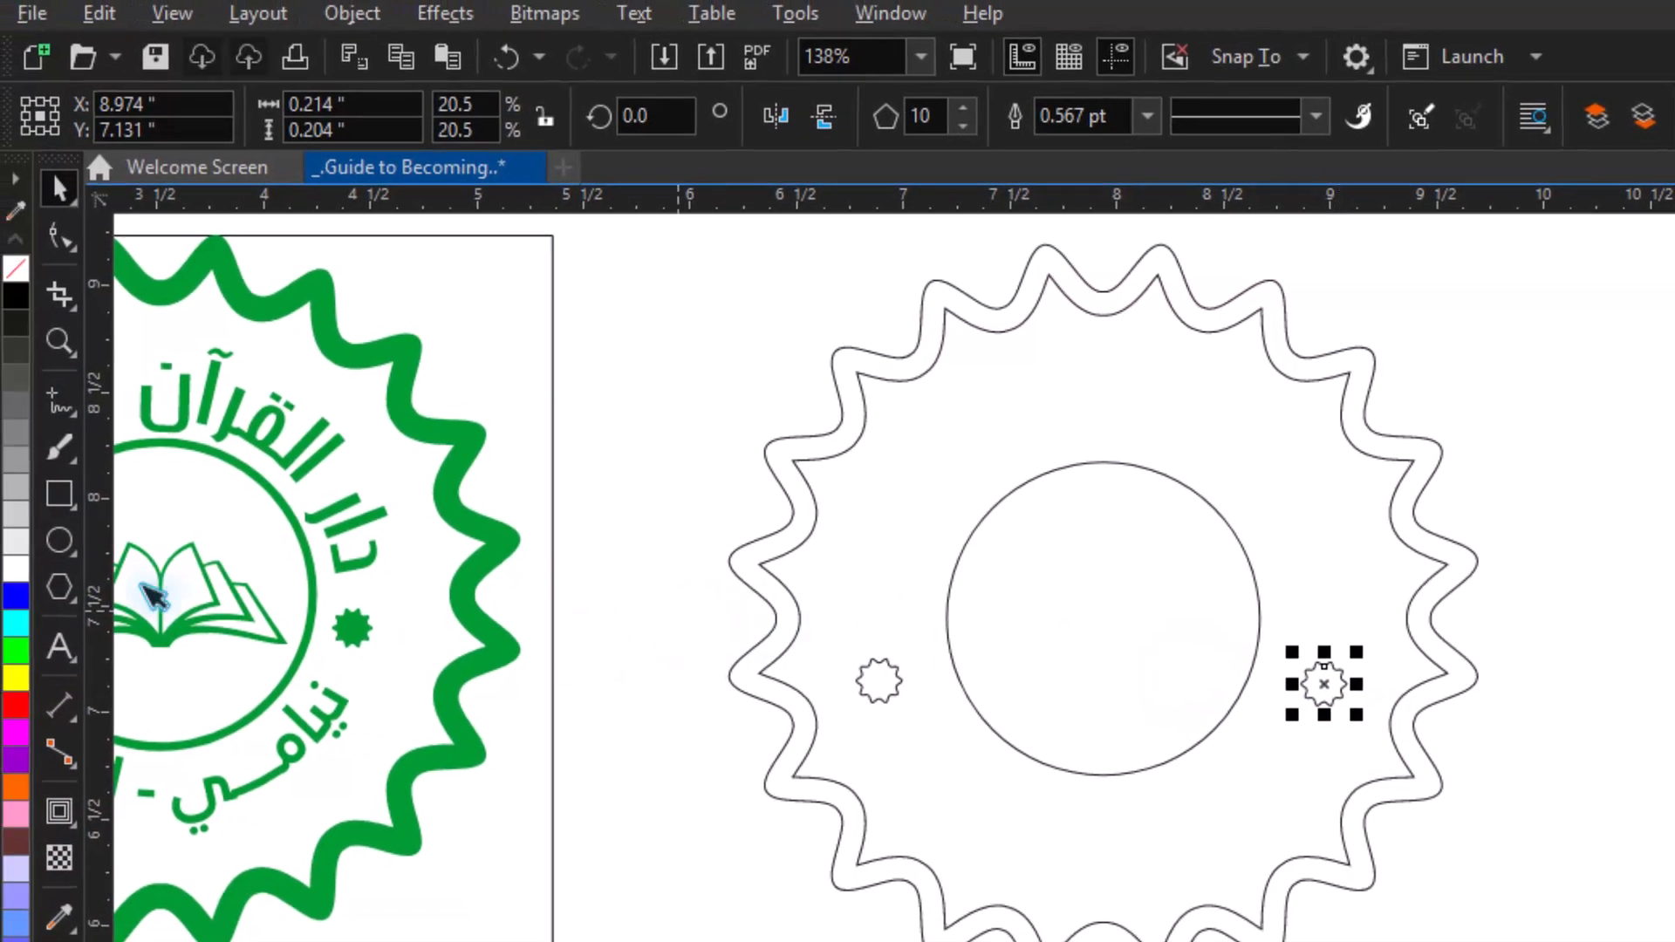
# Step: Draw horizontal straight lines about 0.69 in and 0.7 in long across the left and right gaps between the circle and the wavy border
pyautogui.press('F5')
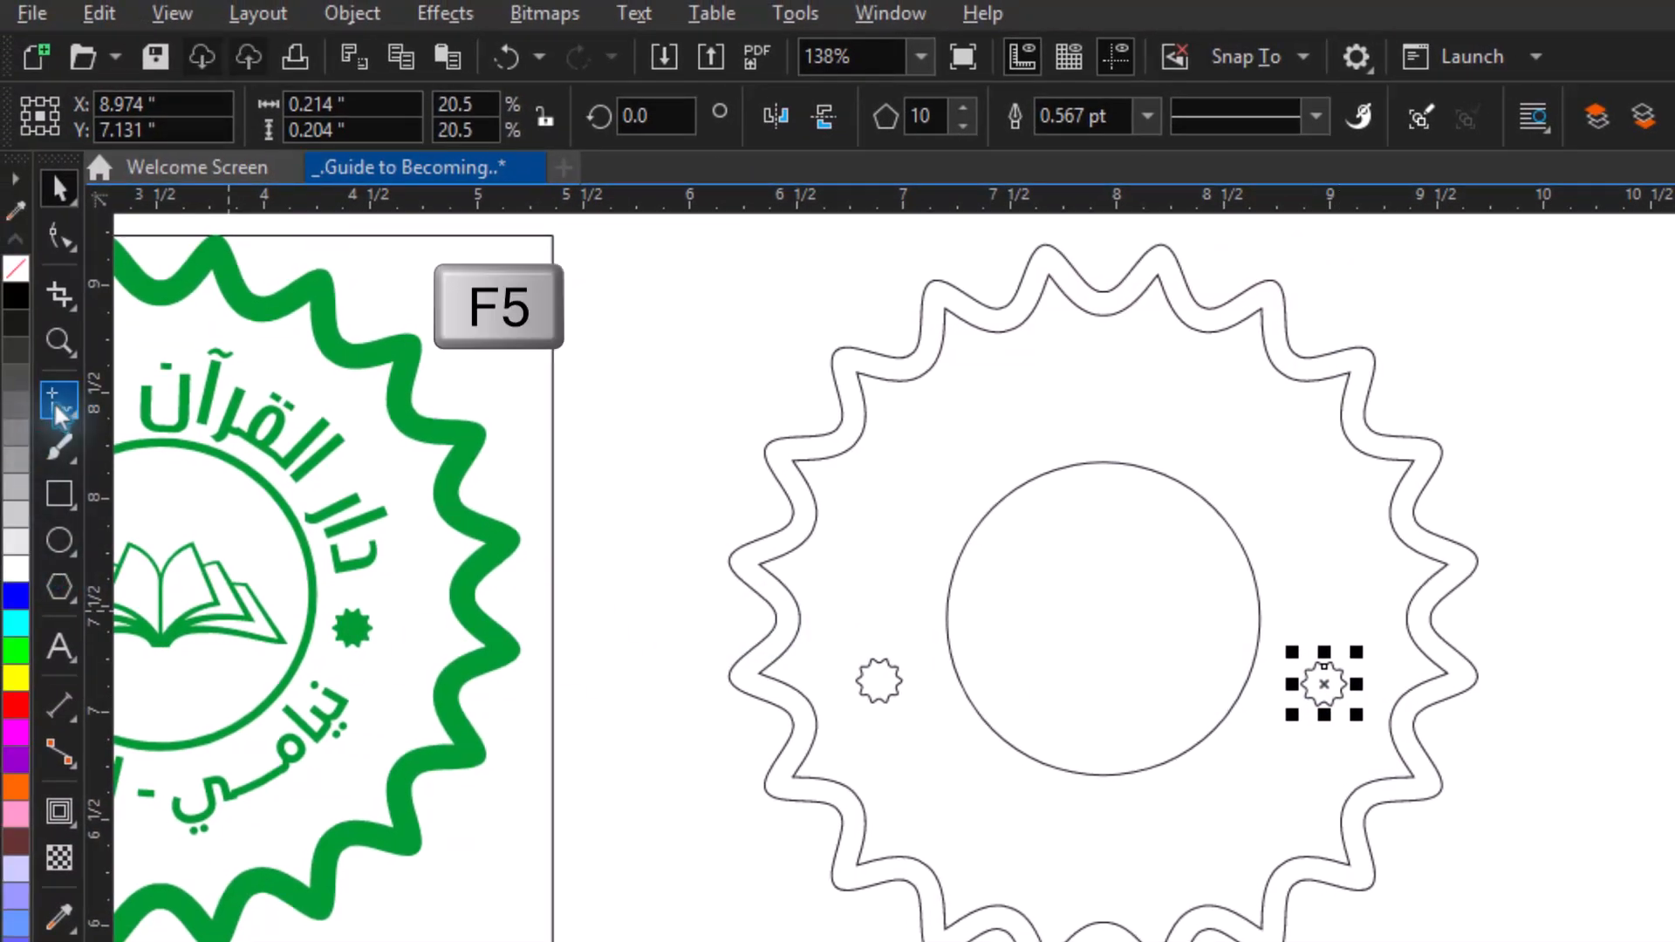
pyautogui.click(54, 401)
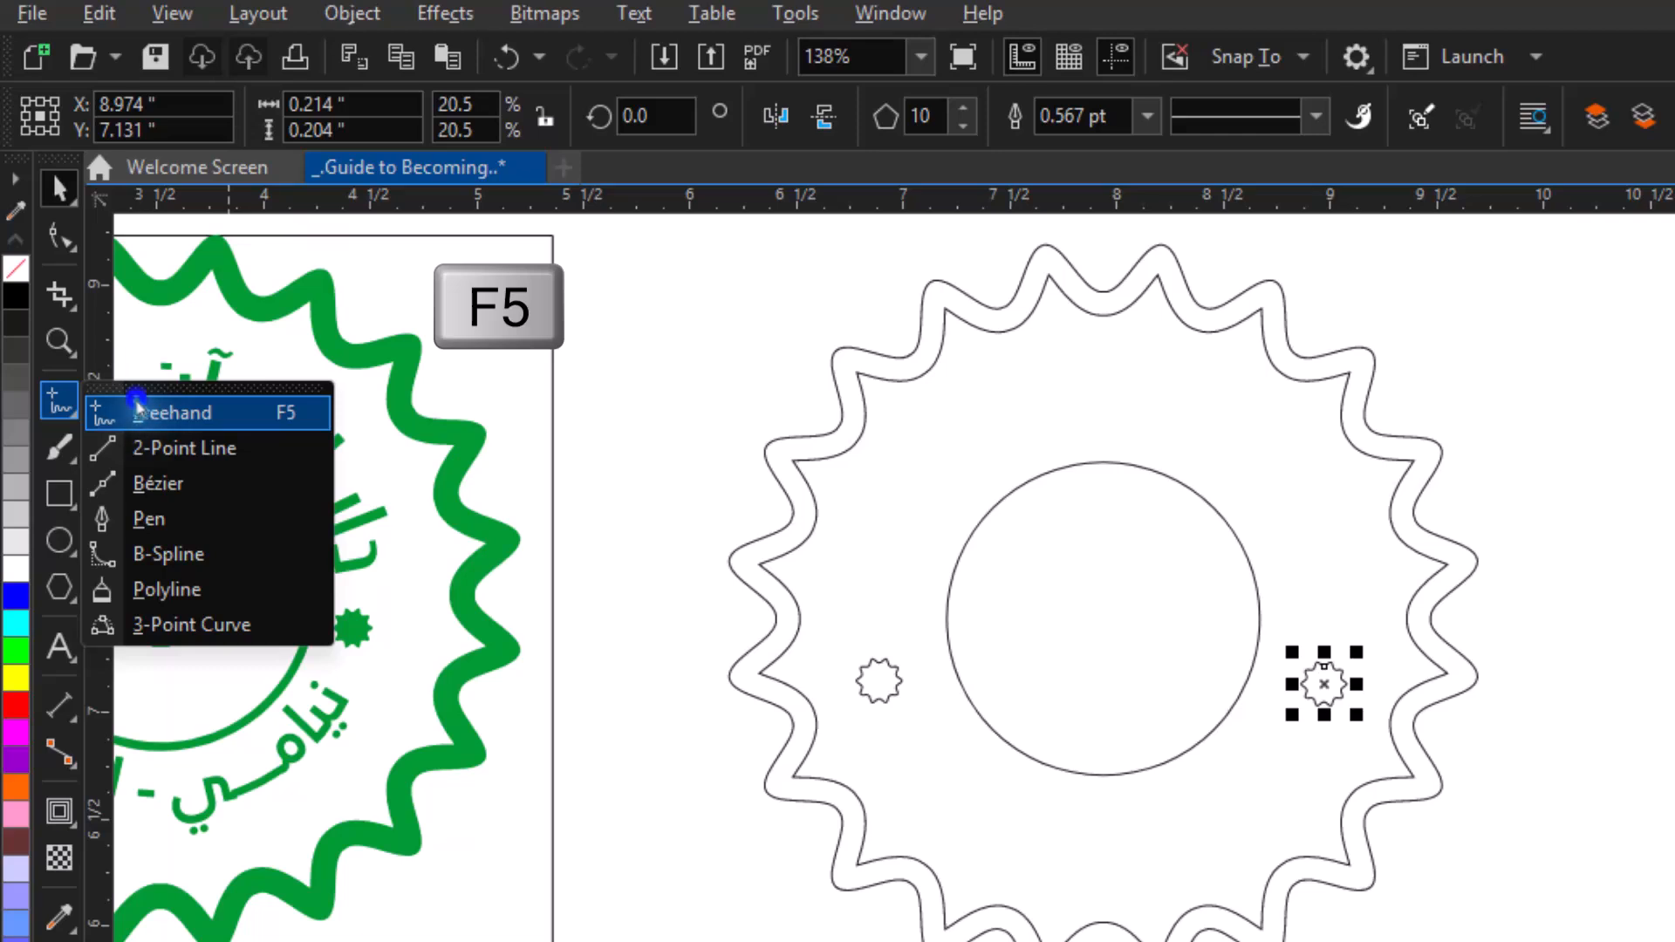
pyautogui.click(139, 407)
pyautogui.click(800, 618)
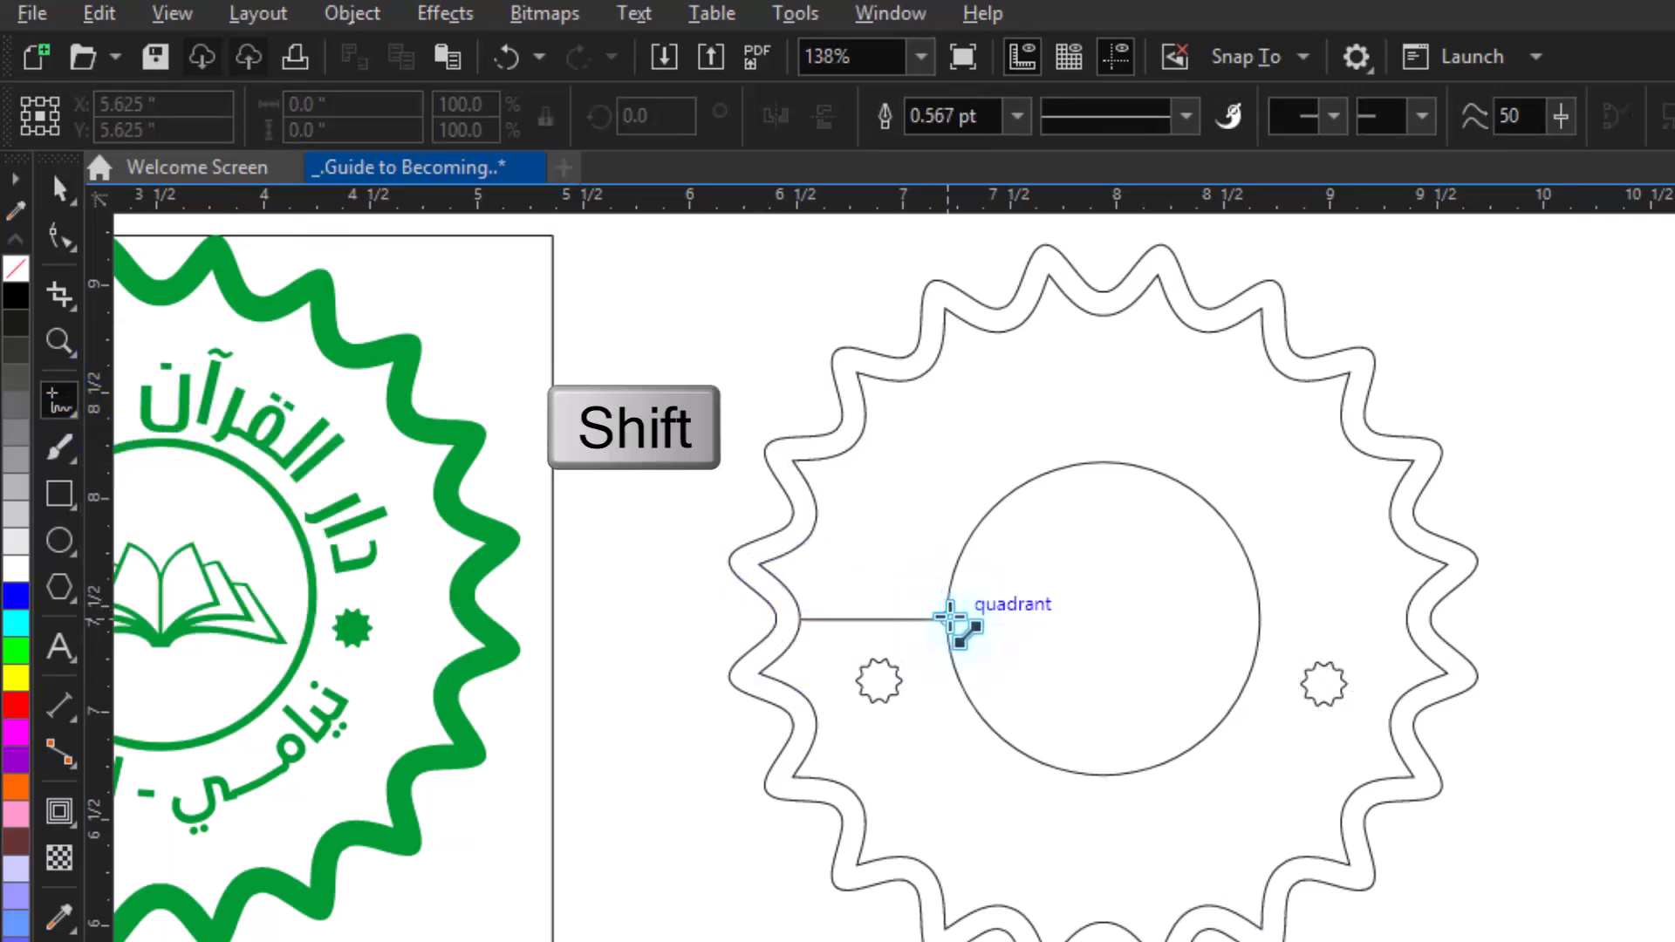
pyautogui.click(948, 618)
pyautogui.click(1263, 634)
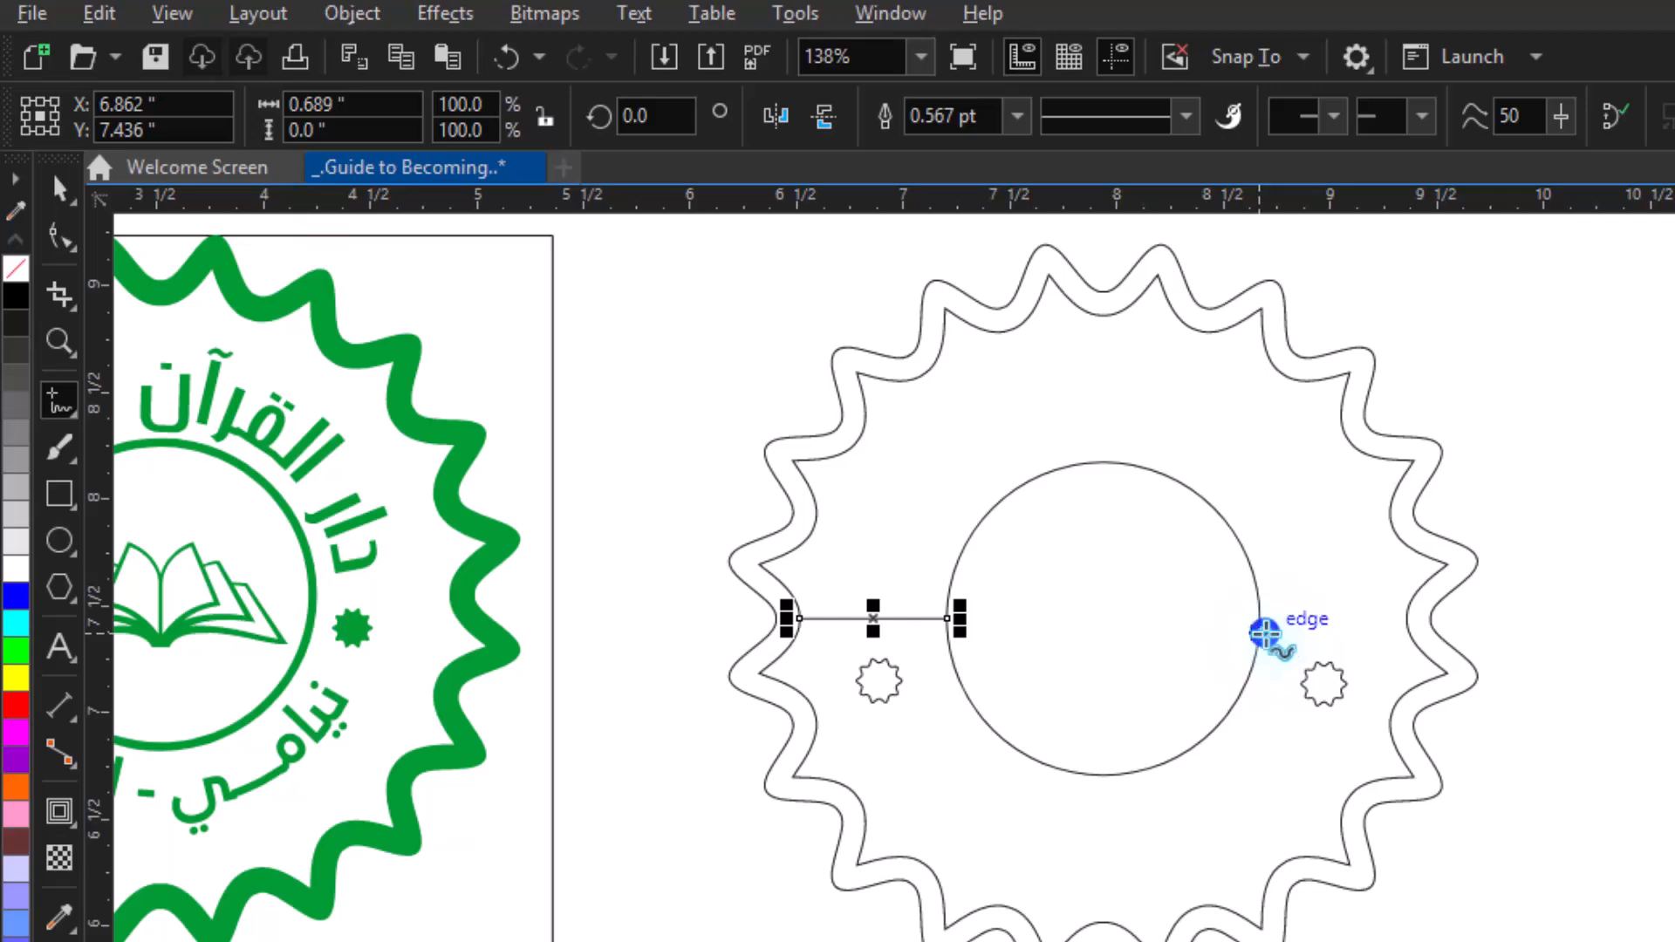
pyautogui.press('shift')
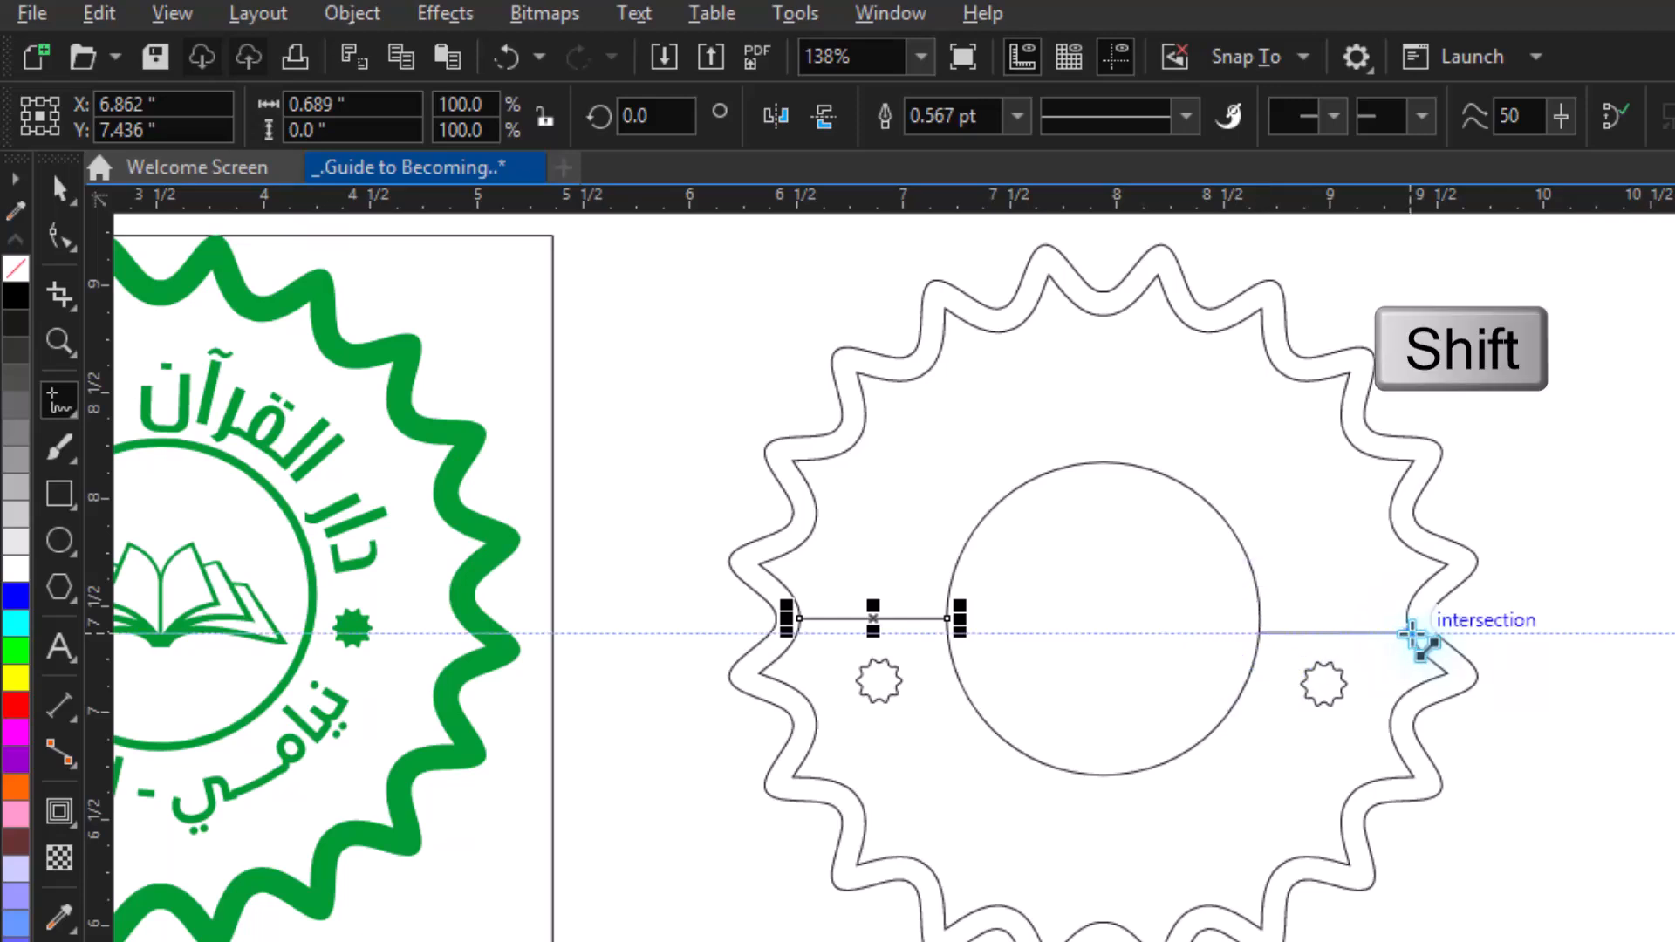
pyautogui.click(1418, 634)
pyautogui.press('space')
# Step: Centre each small star horizontally on the straight line above it
pyautogui.click(1324, 689)
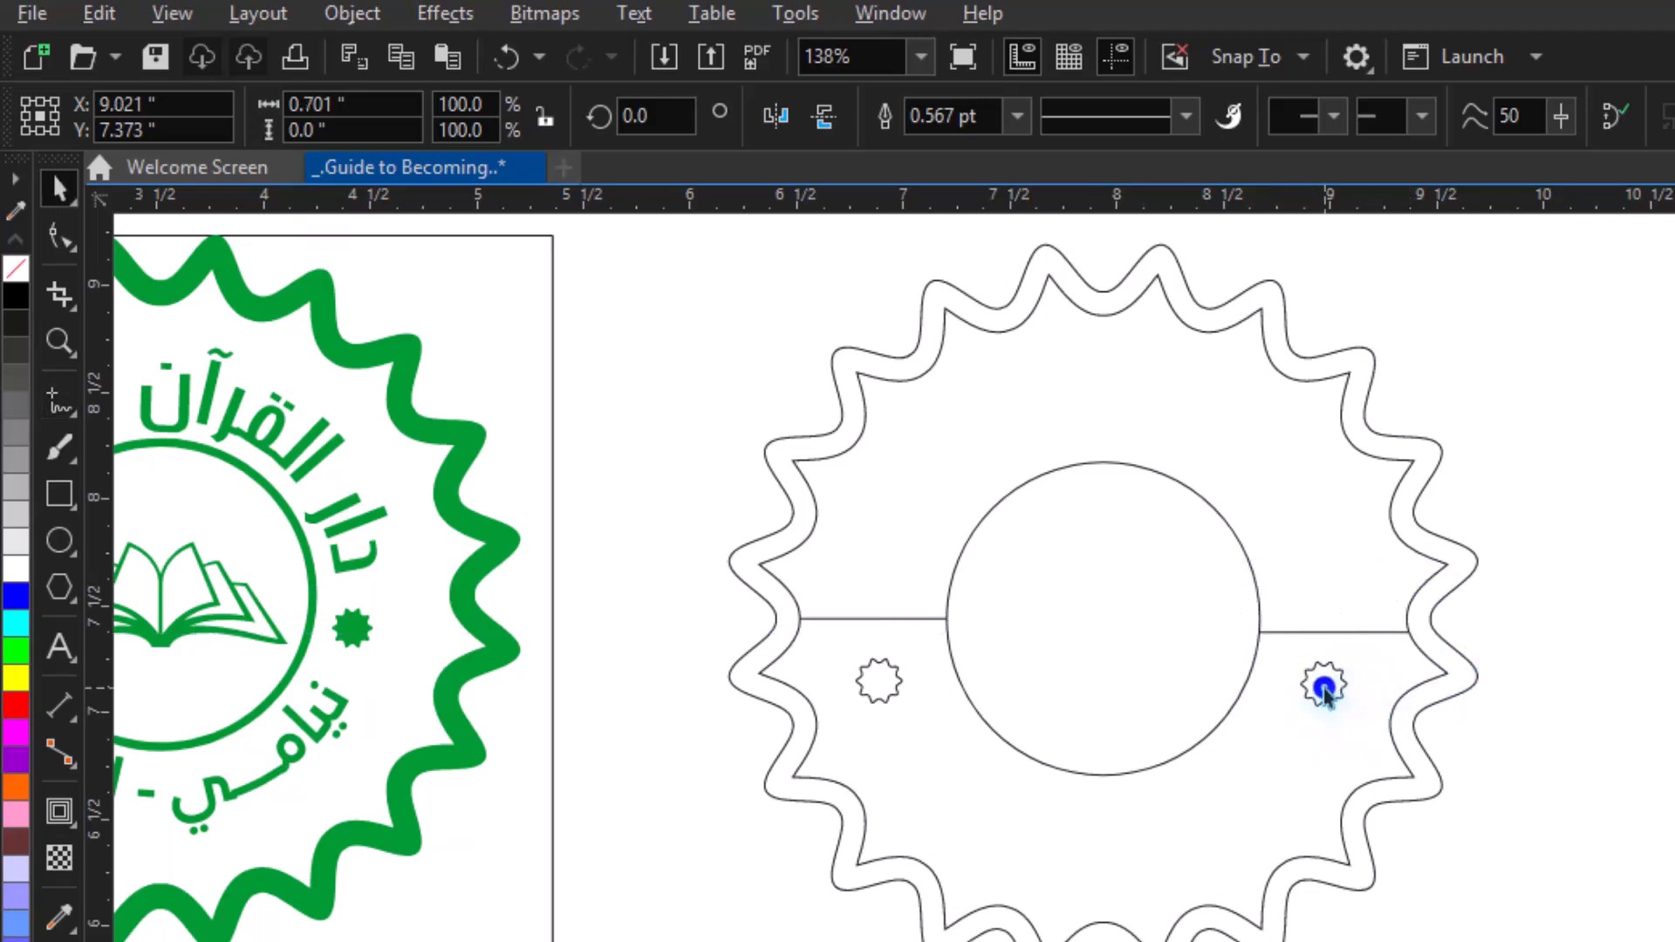
pyautogui.press('shift')
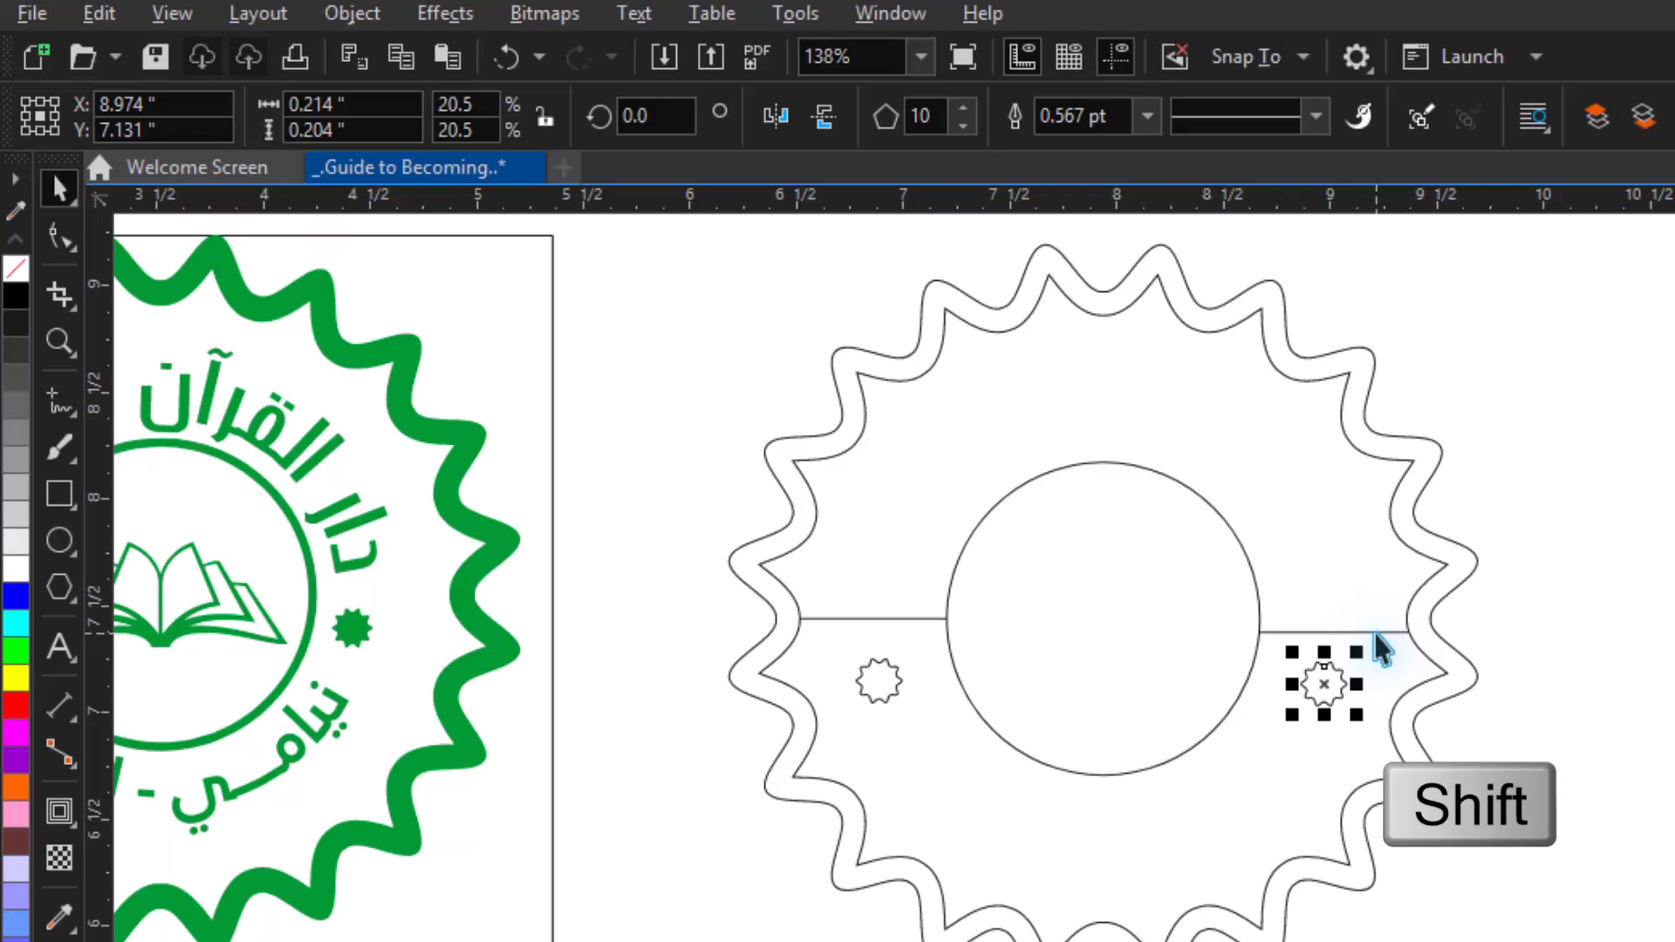
pyautogui.keyDown('shift'); pyautogui.click(1376, 636); pyautogui.keyUp('shift')
pyautogui.press('c')
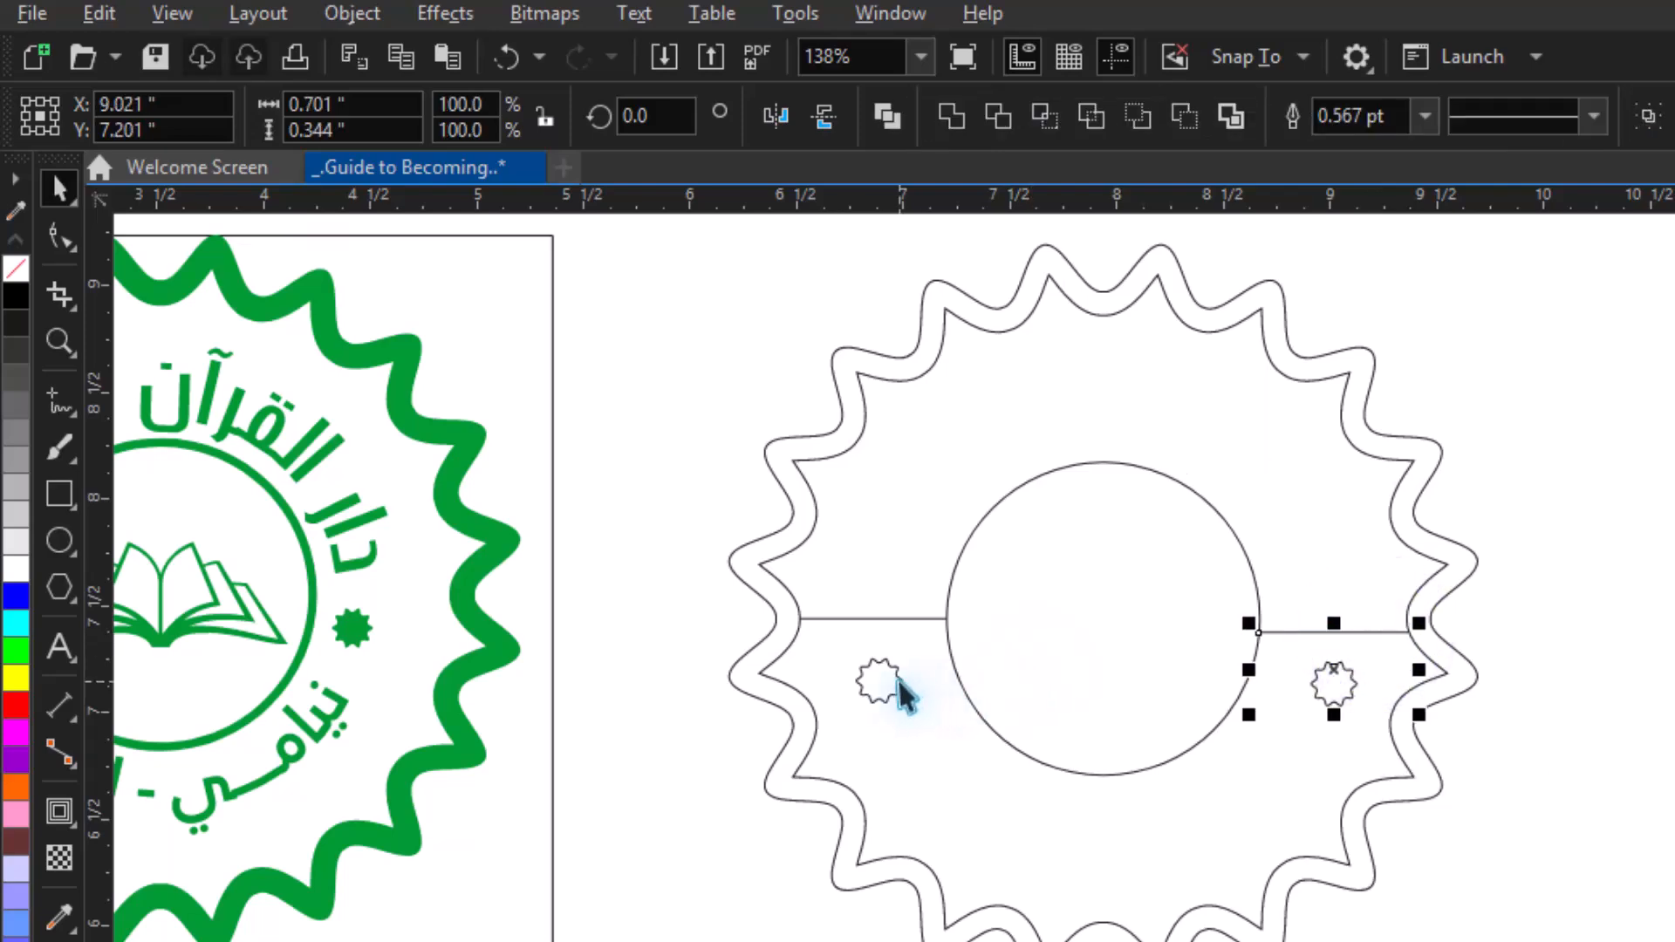
pyautogui.click(903, 694)
pyautogui.keyDown('shift'); pyautogui.click(933, 618); pyautogui.keyUp('shift')
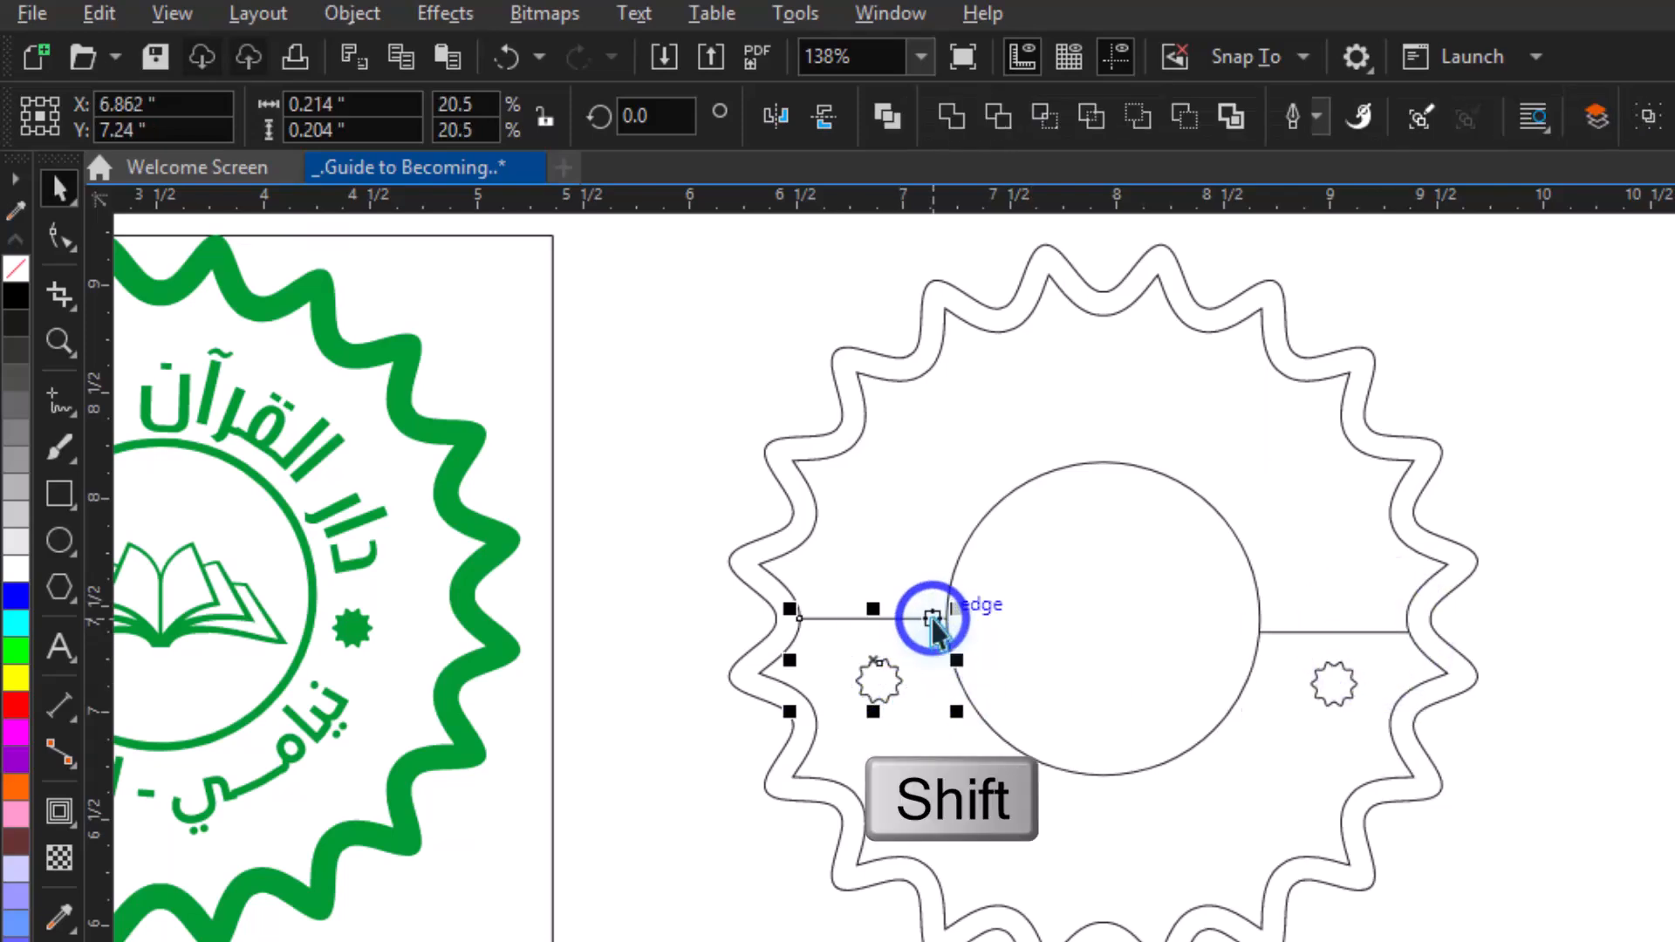
pyautogui.press('c')
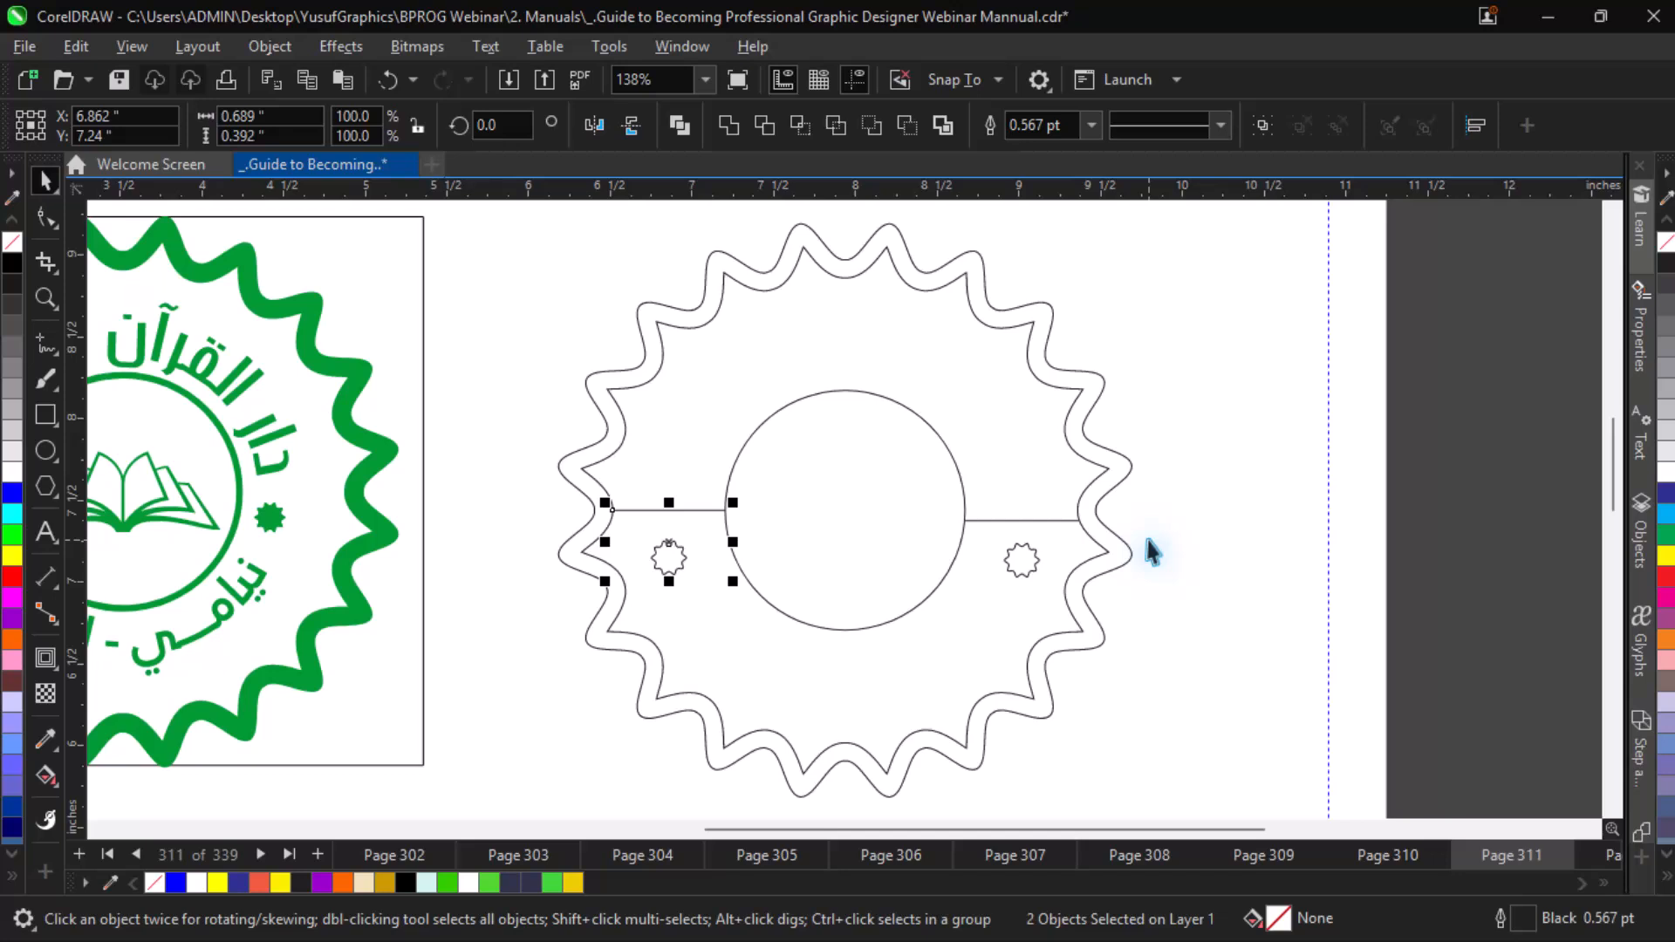
# Step: Select the two horizontal helper lines between the circle and the wavy border and delete them
pyautogui.click(1501, 654)
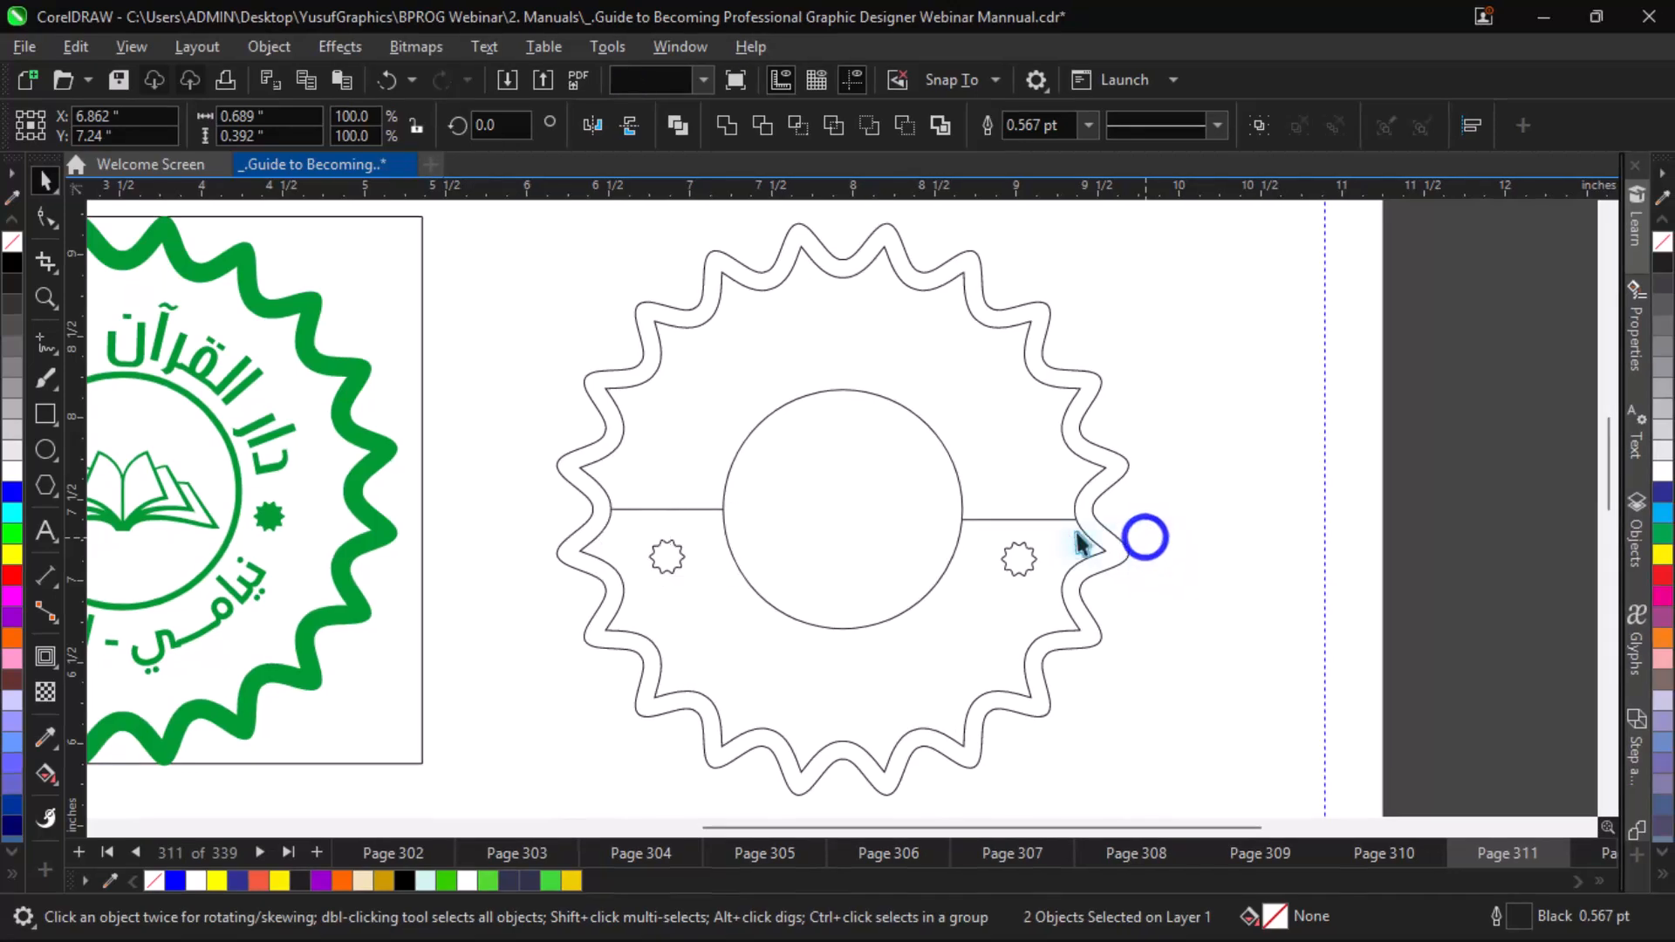
pyautogui.moveTo(1172, 529); pyautogui.dragTo(578, 491)
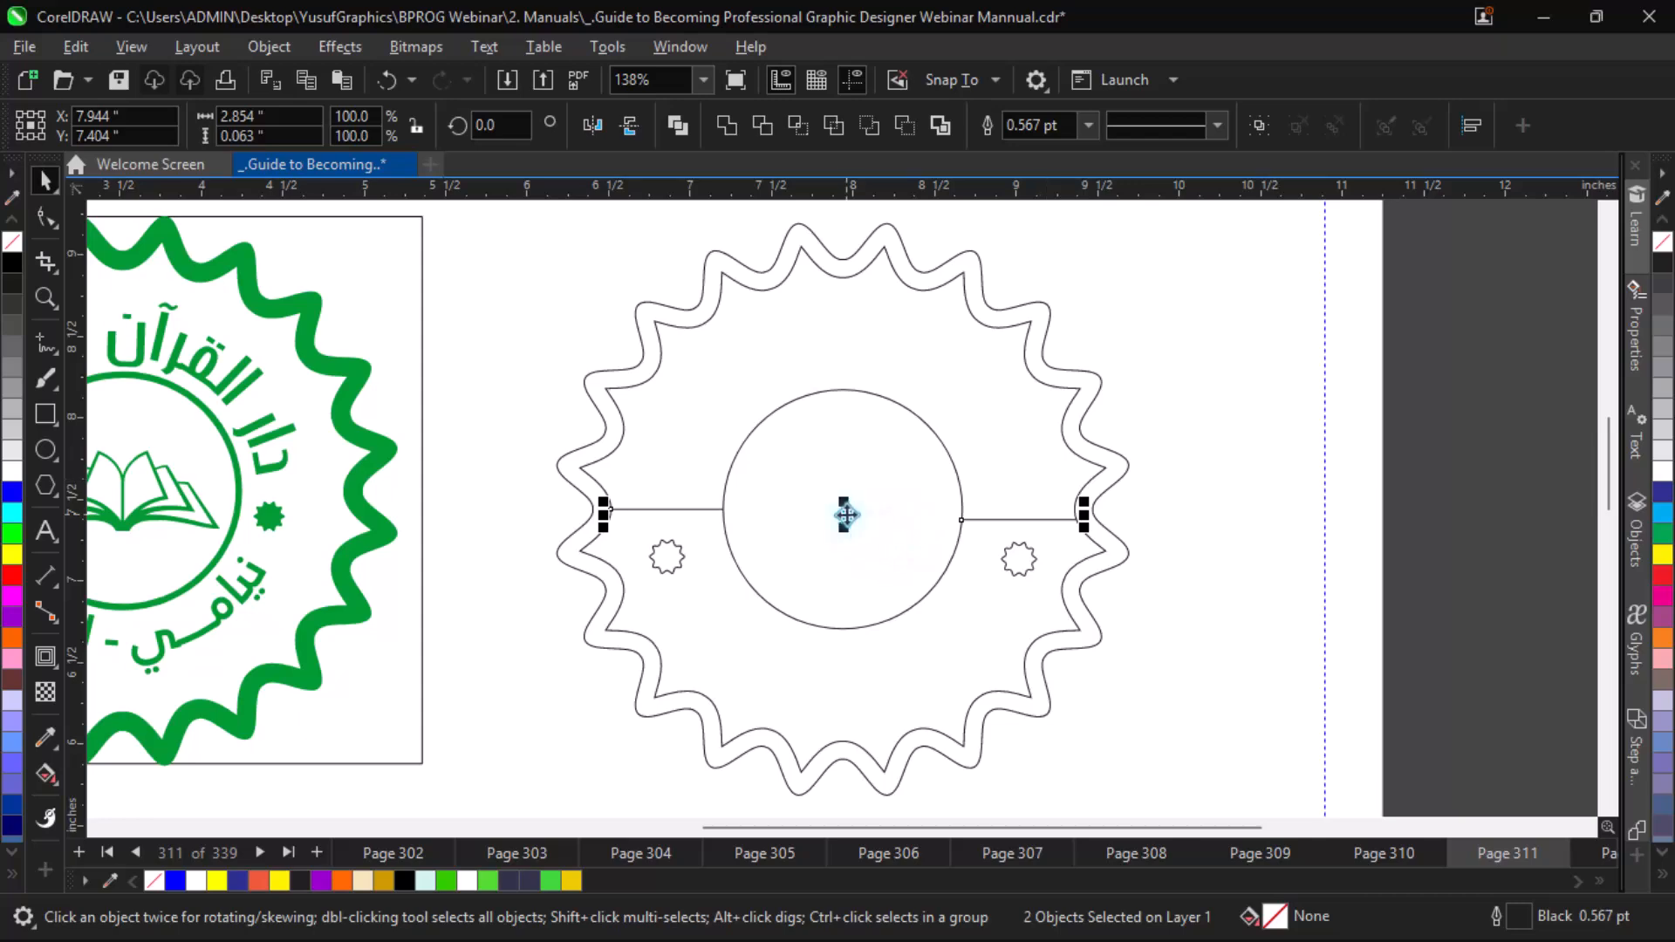
pyautogui.moveTo(846, 515); pyautogui.dragTo(1374, 579)
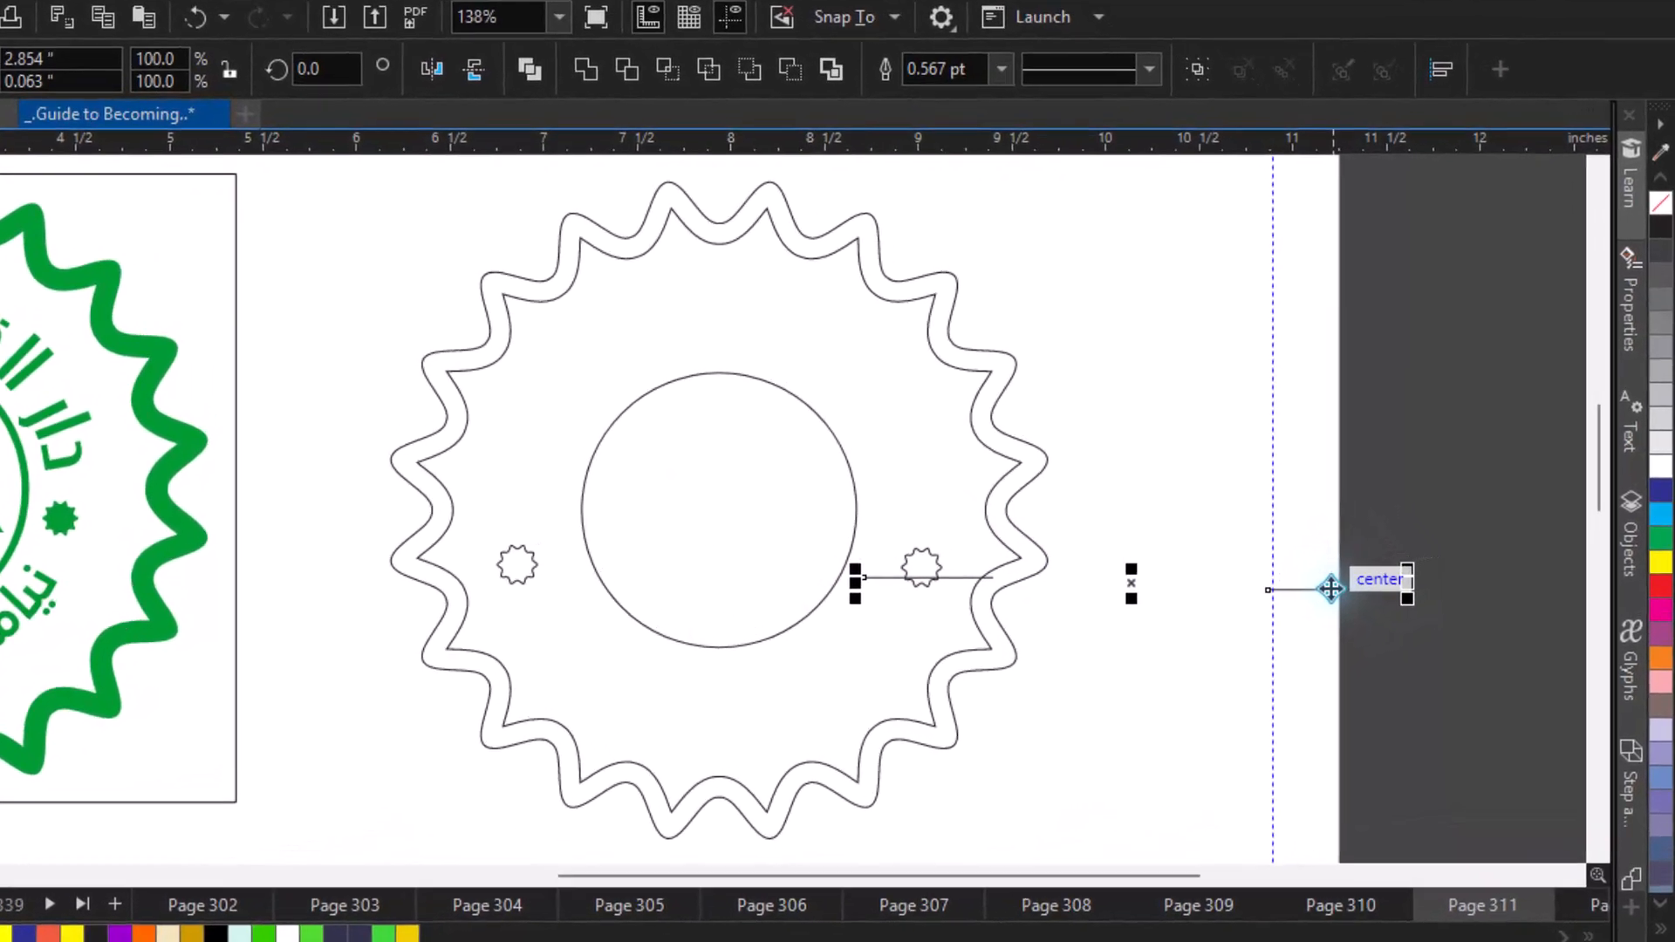
pyautogui.rightClick(1331, 589)
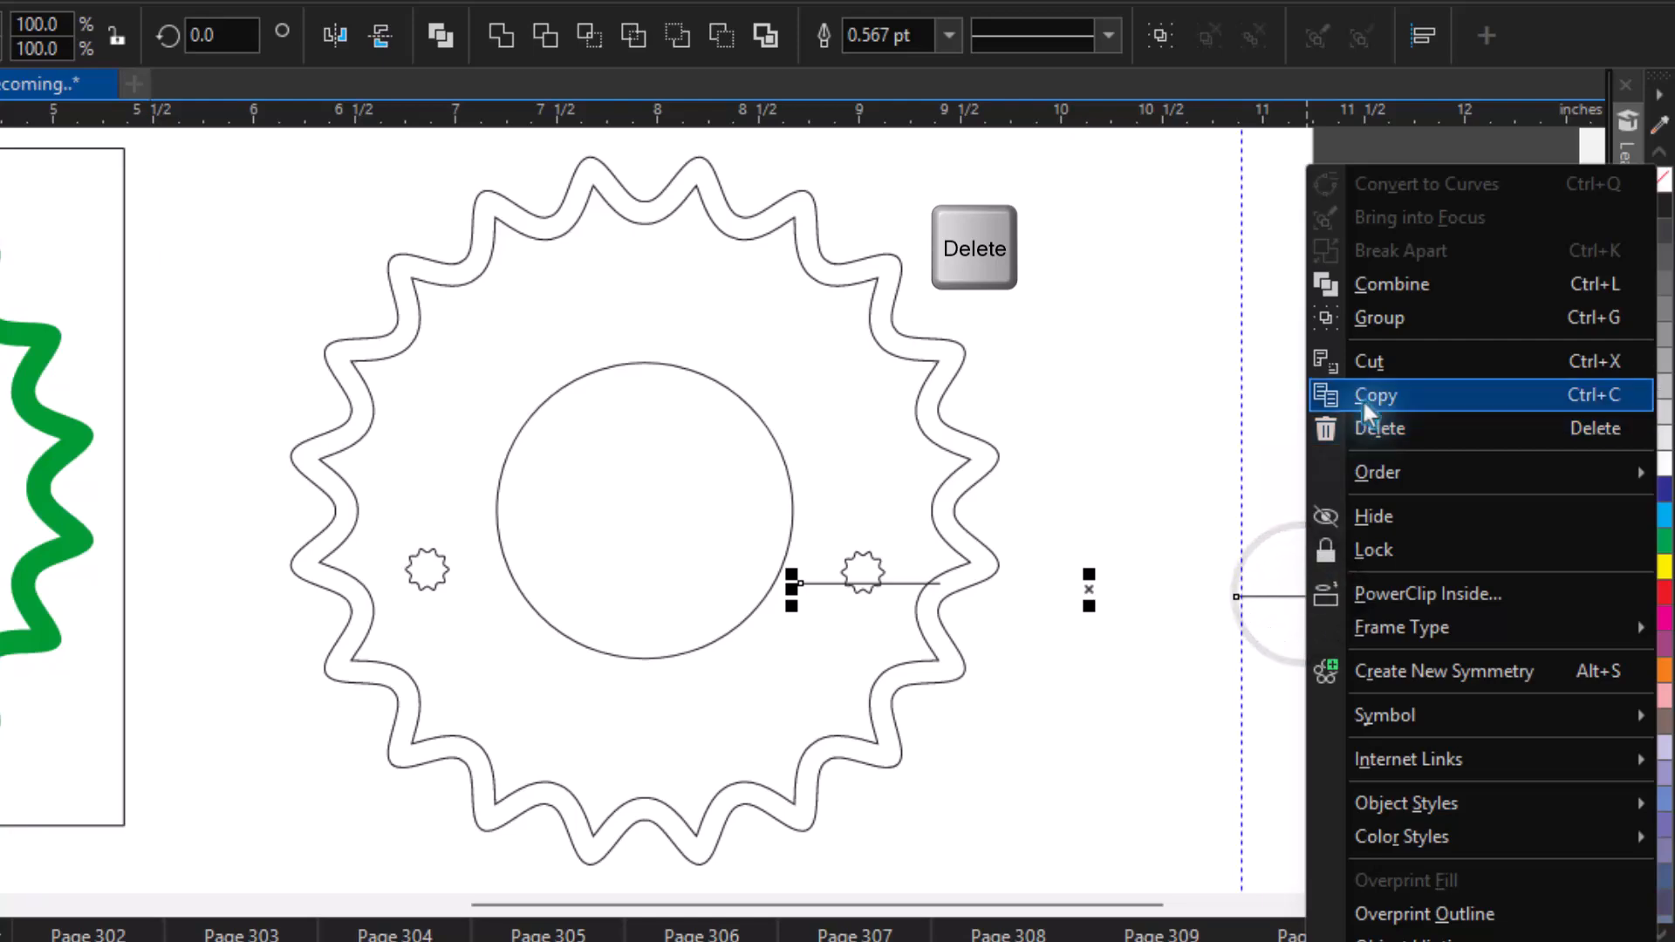
pyautogui.click(1388, 426)
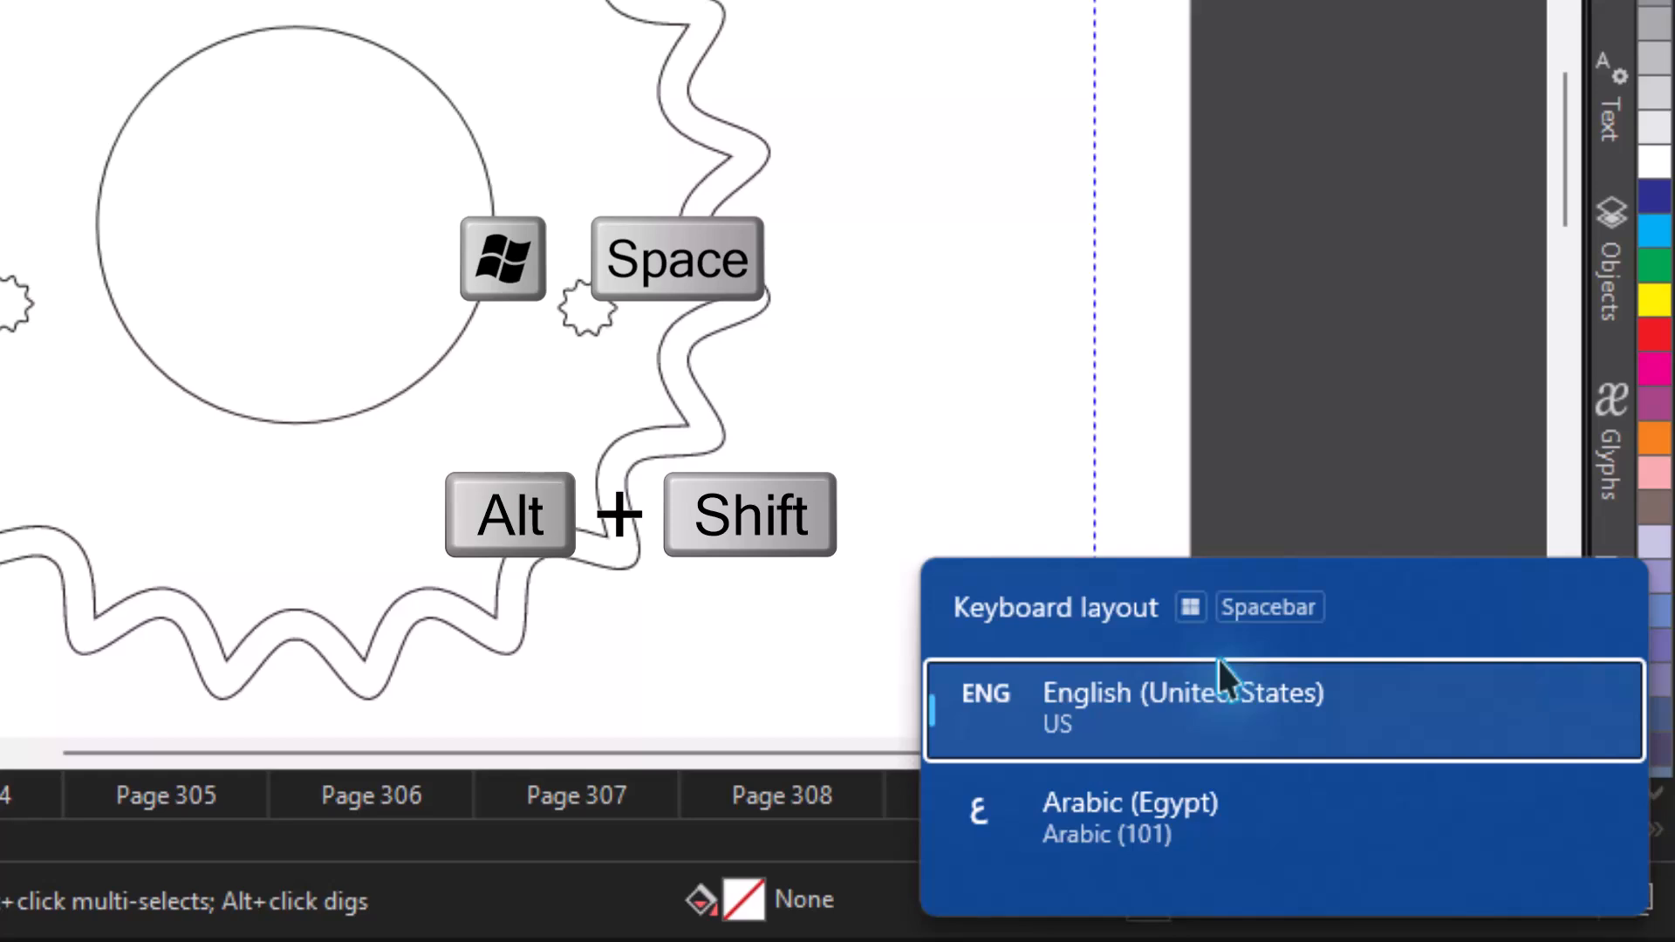
# Step: Switch the keyboard layout to Arabic (Egypt) and start a text object above the outline badge reading "دار القر"
pyautogui.click(1165, 822)
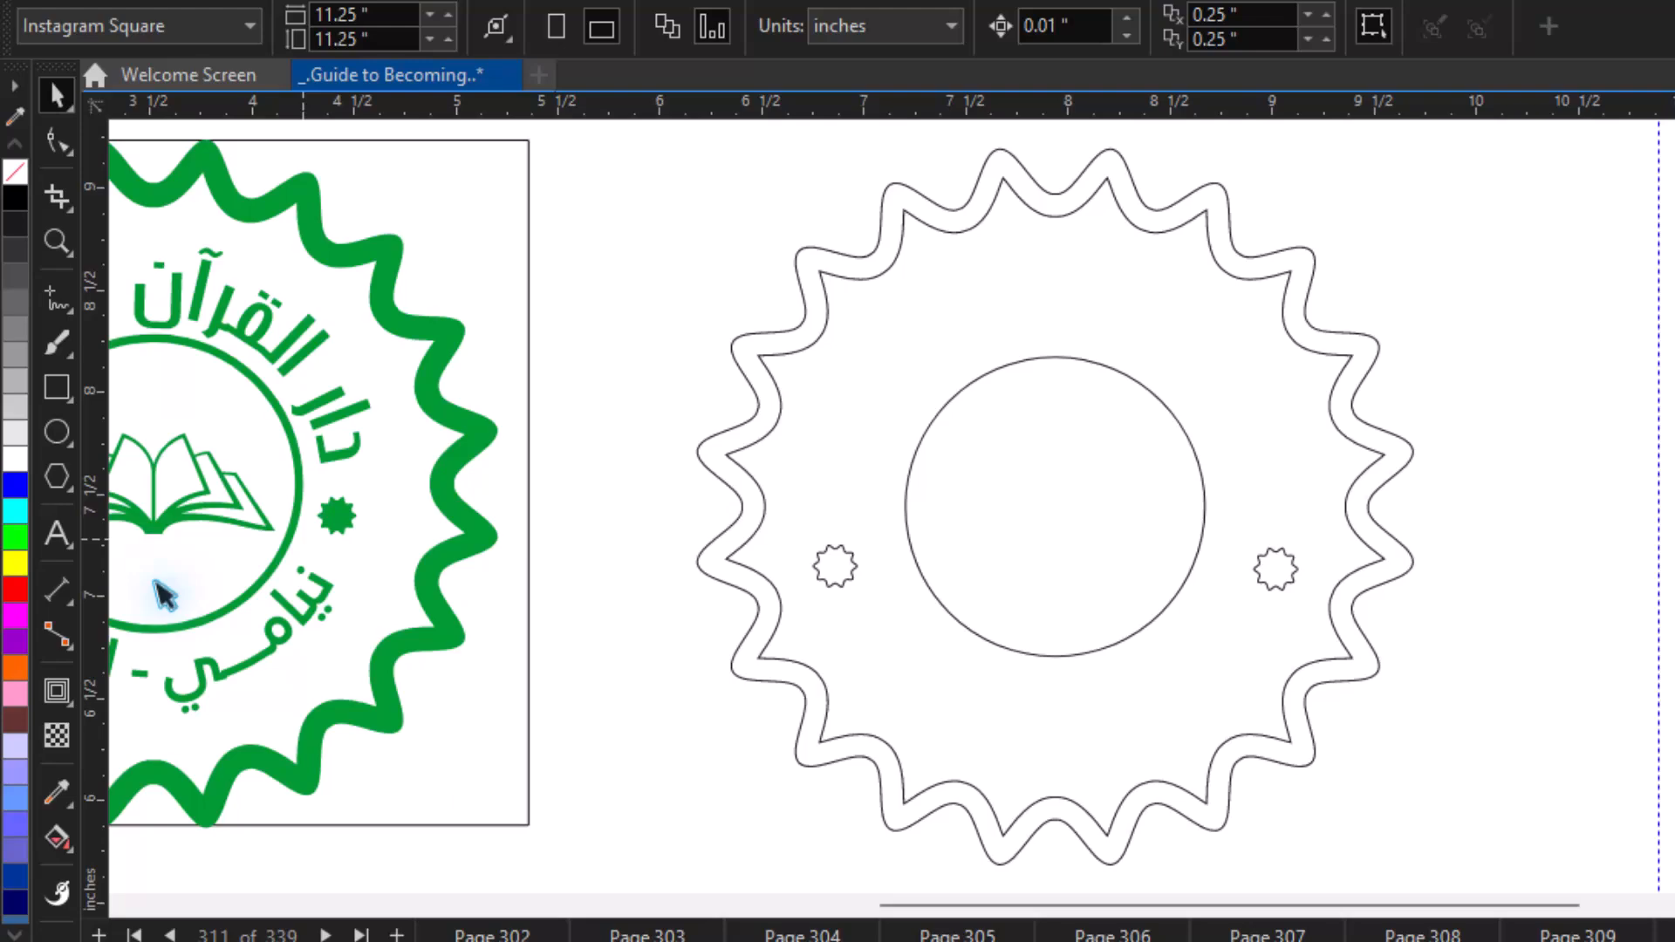
pyautogui.press('F8')
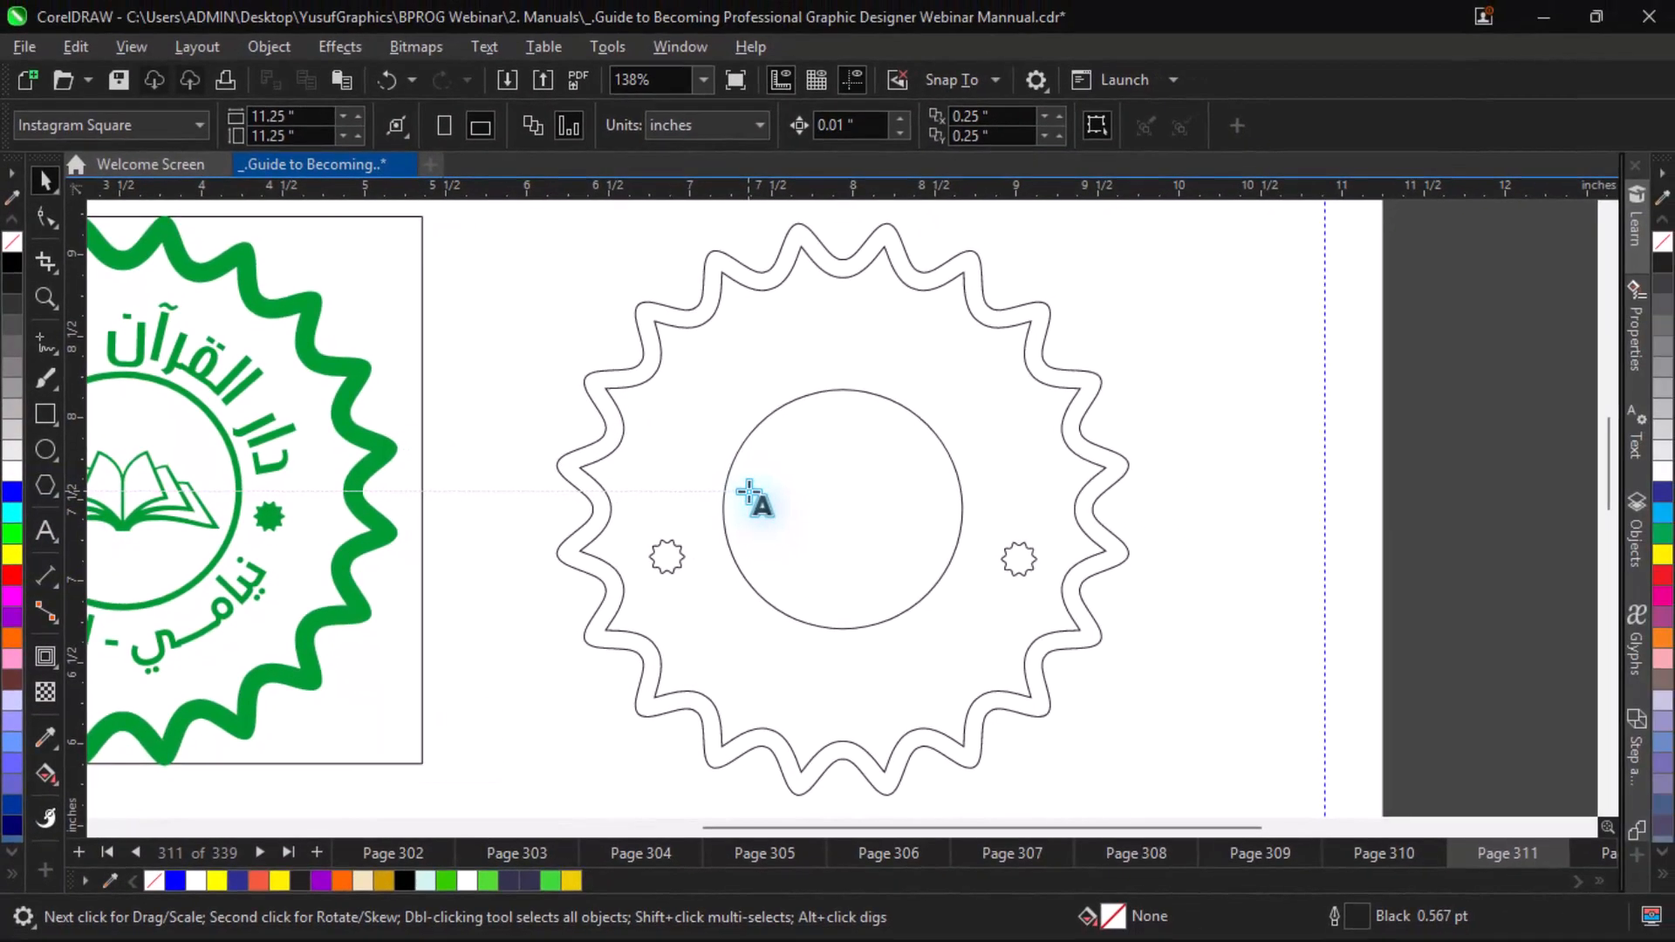
pyautogui.hotkey('ctrl', '-')
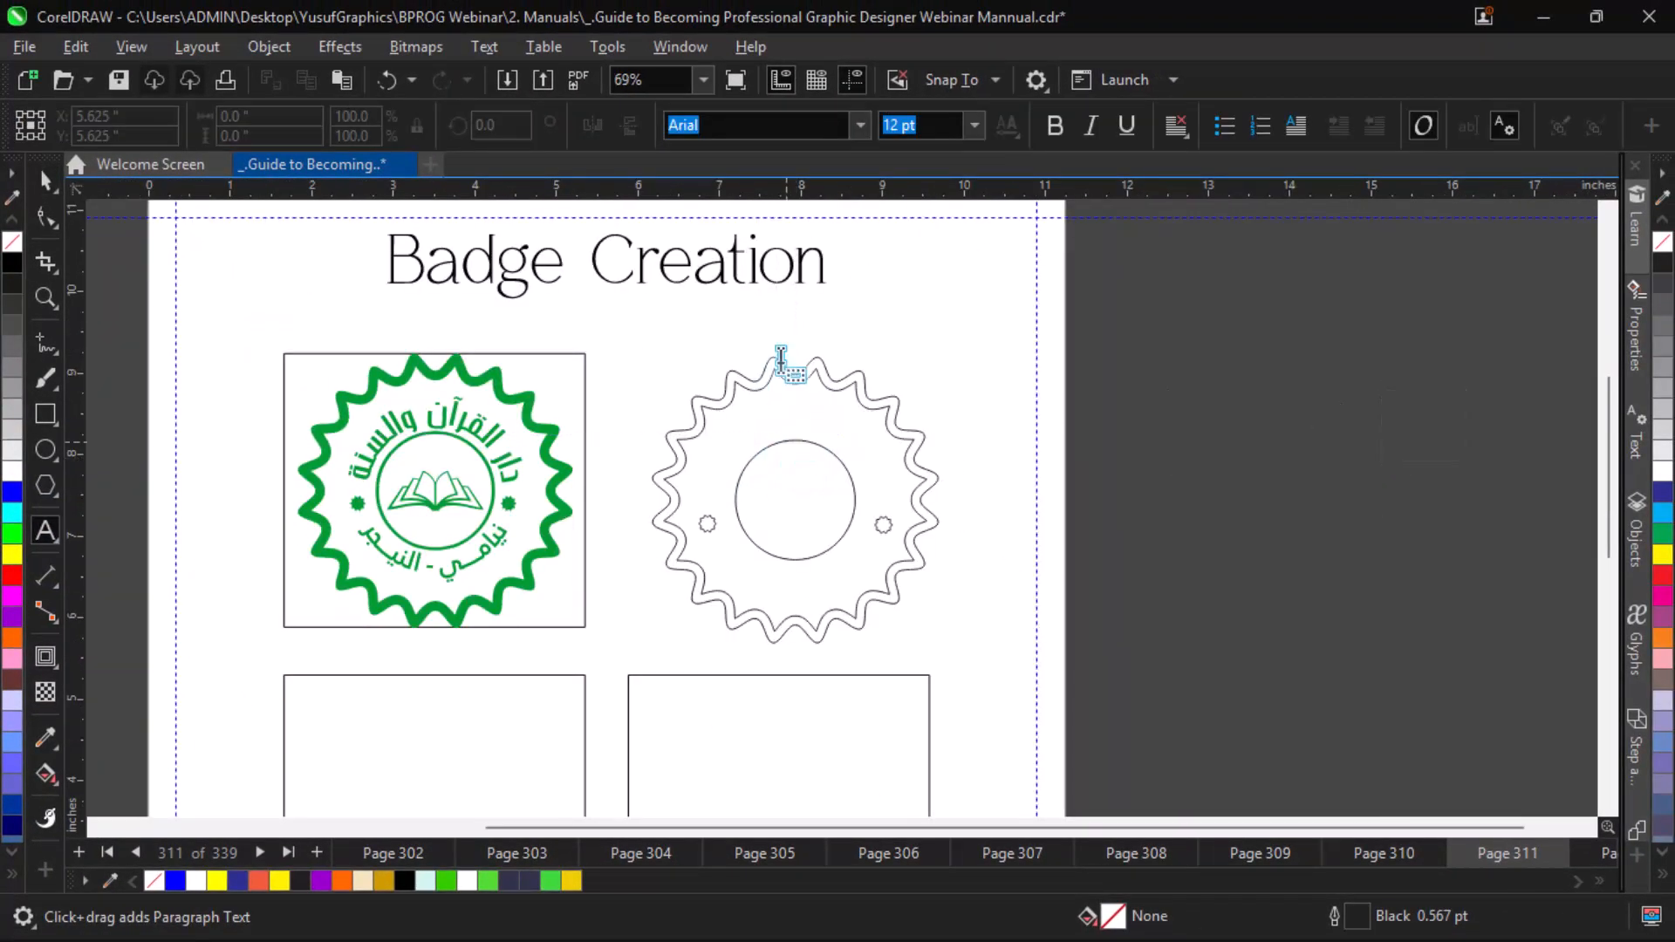
pyautogui.click(844, 320)
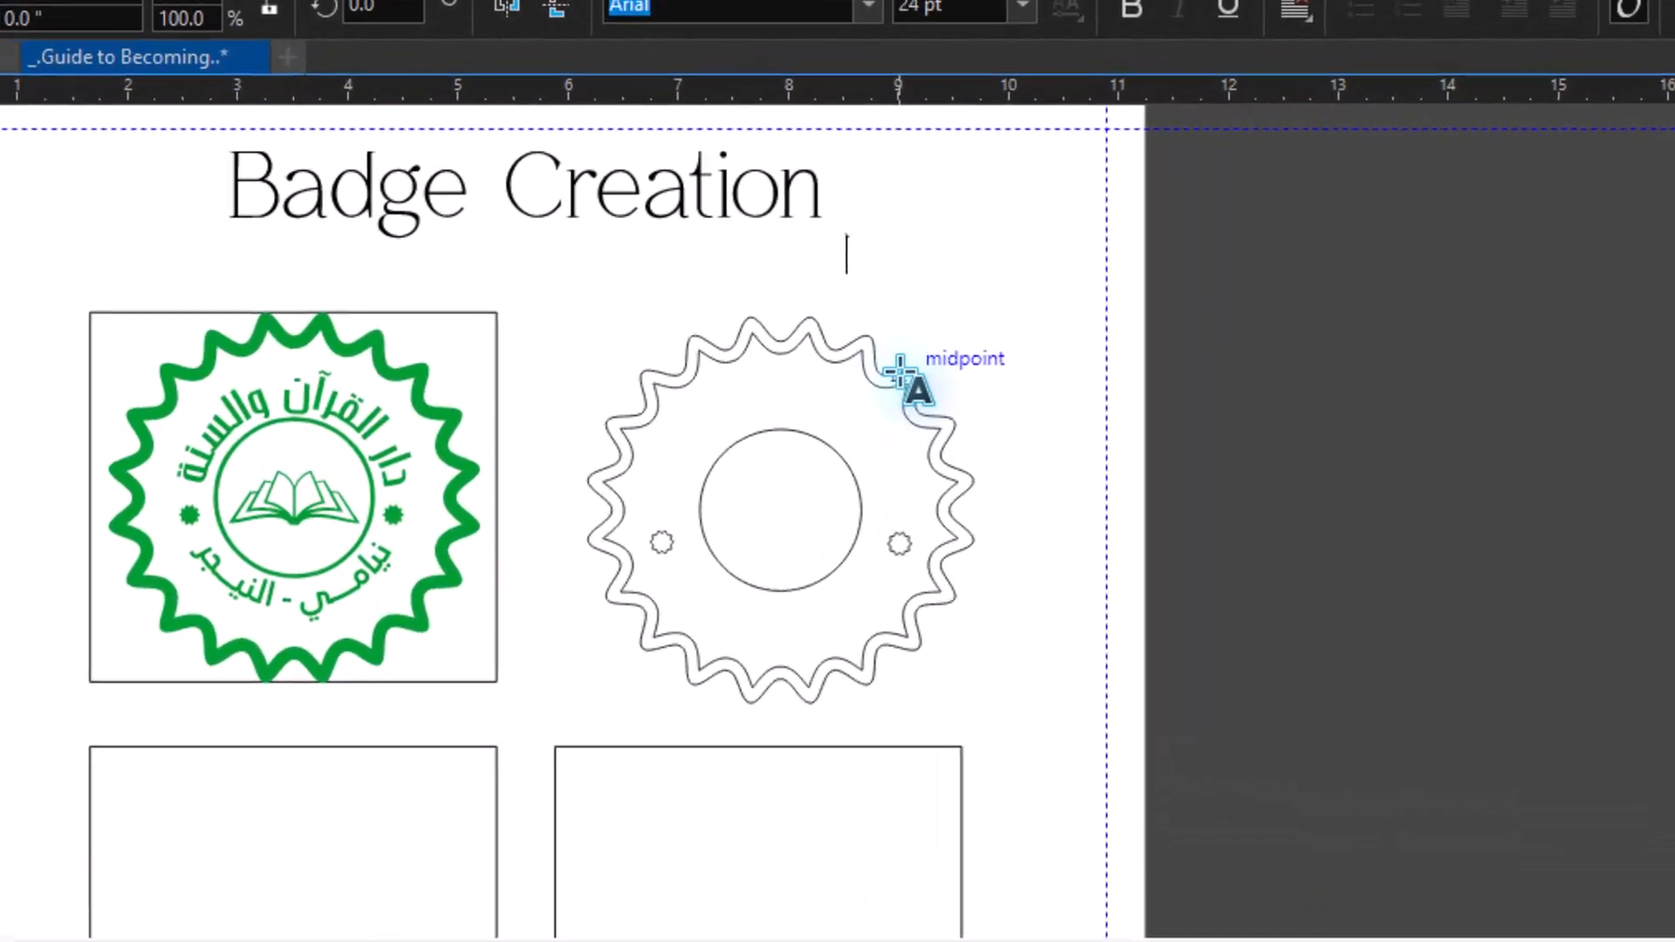
pyautogui.write('ذ')
pyautogui.press('BackSpace')
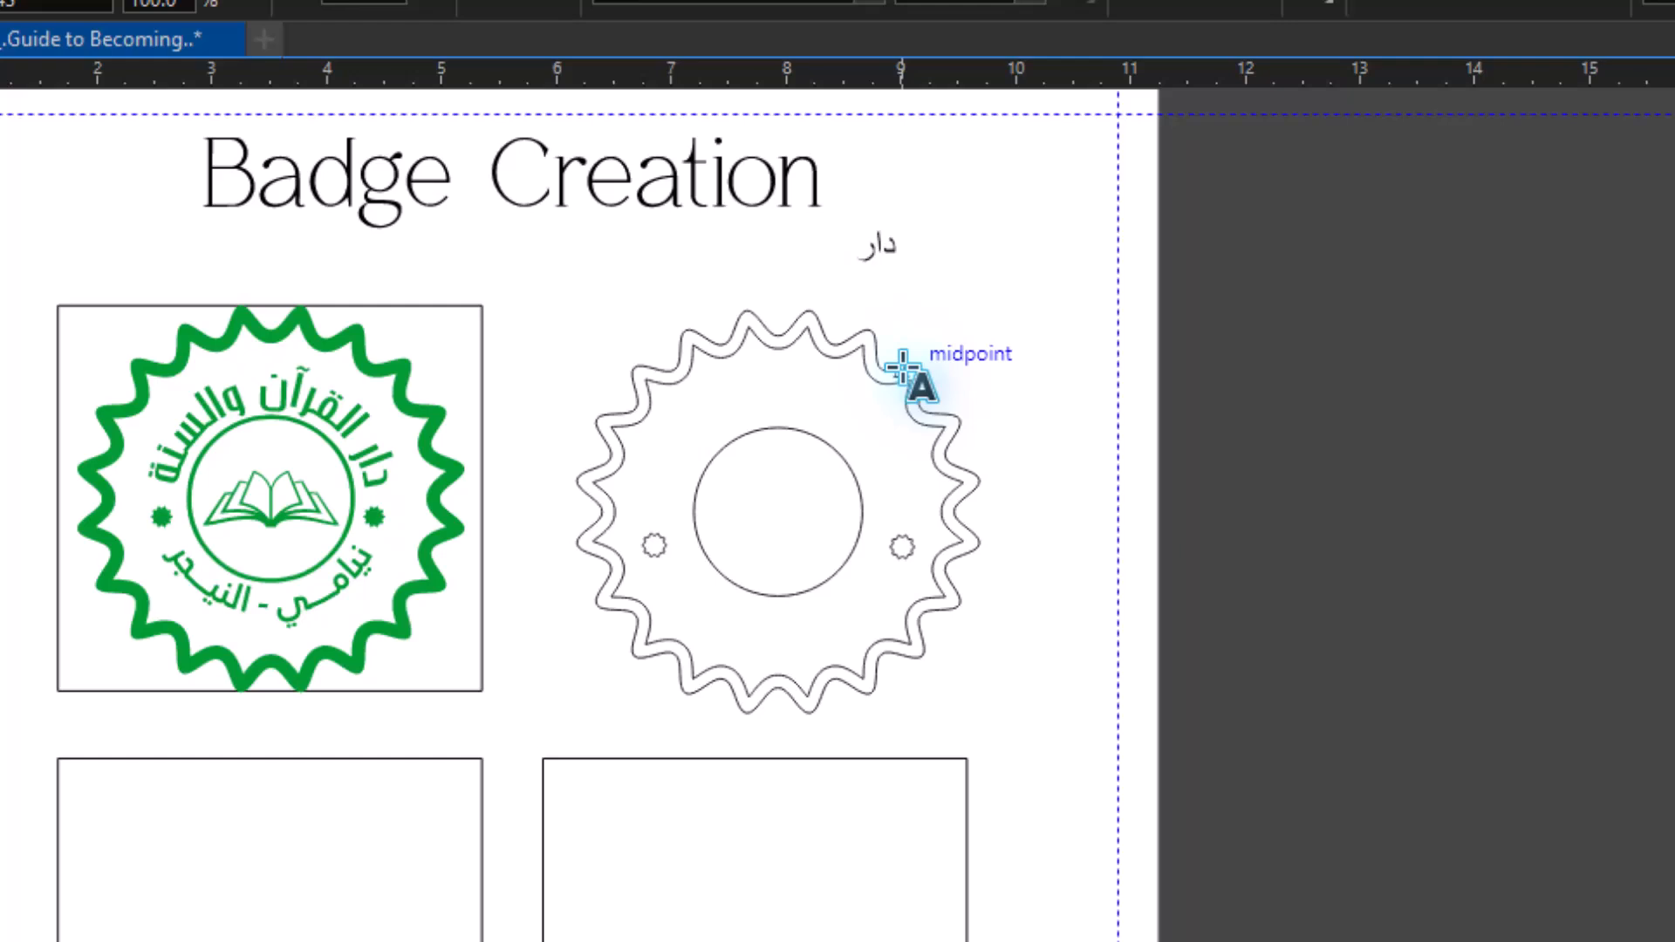
pyautogui.write('دار القرا')
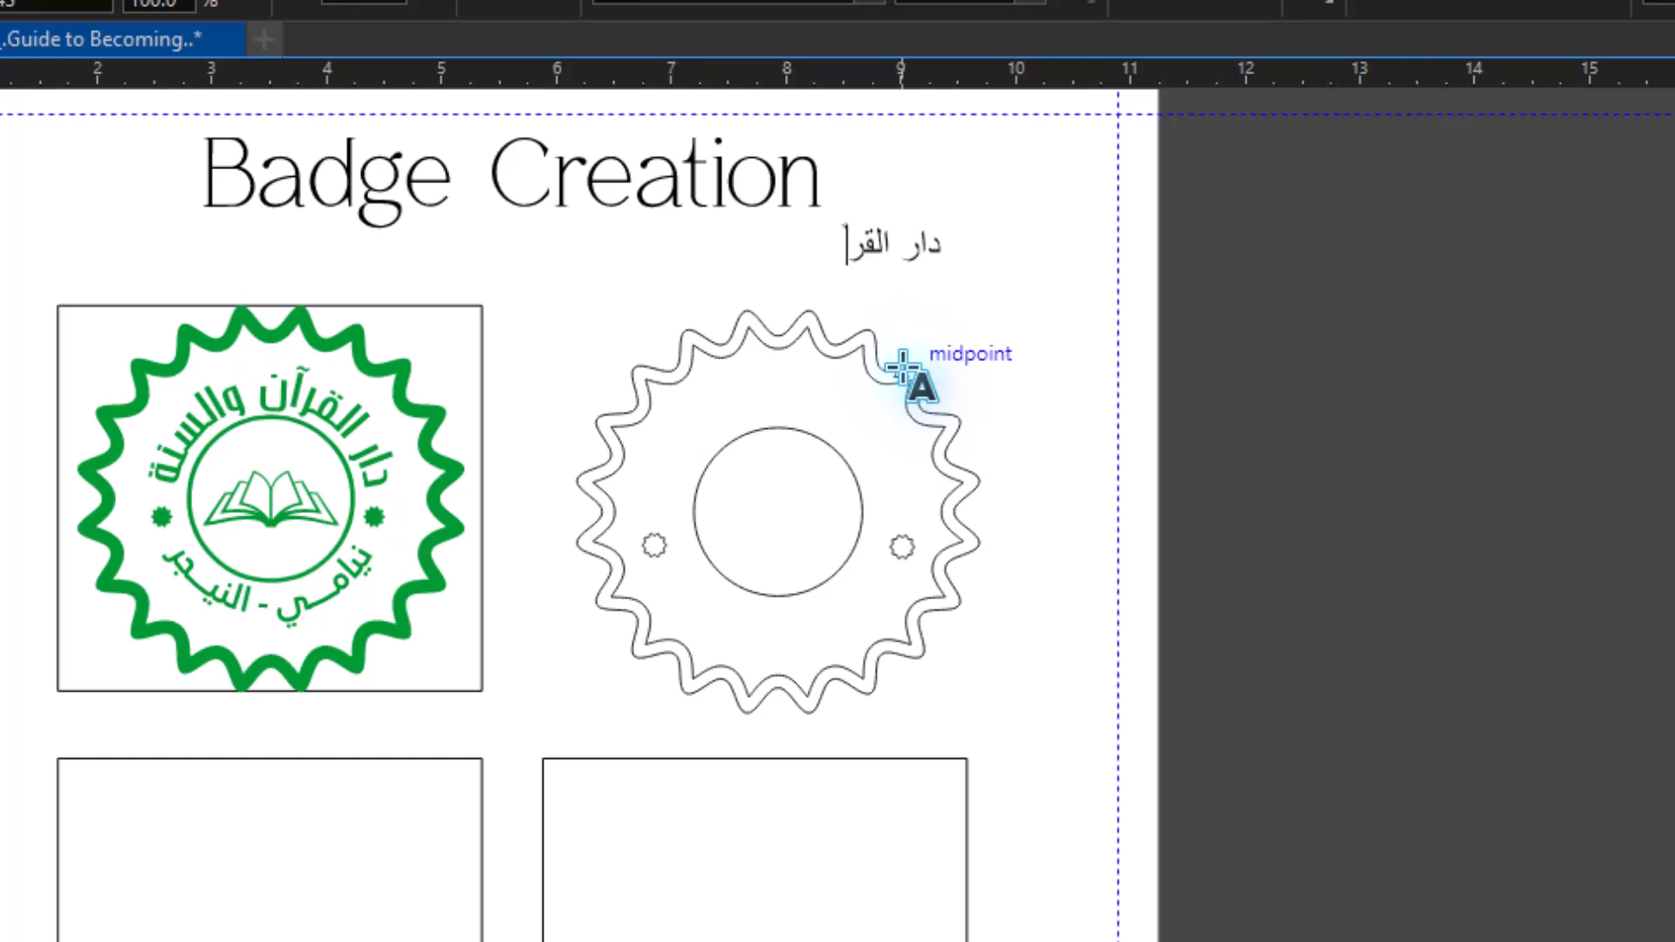
pyautogui.press('BackSpace')
pyautogui.write('أ')
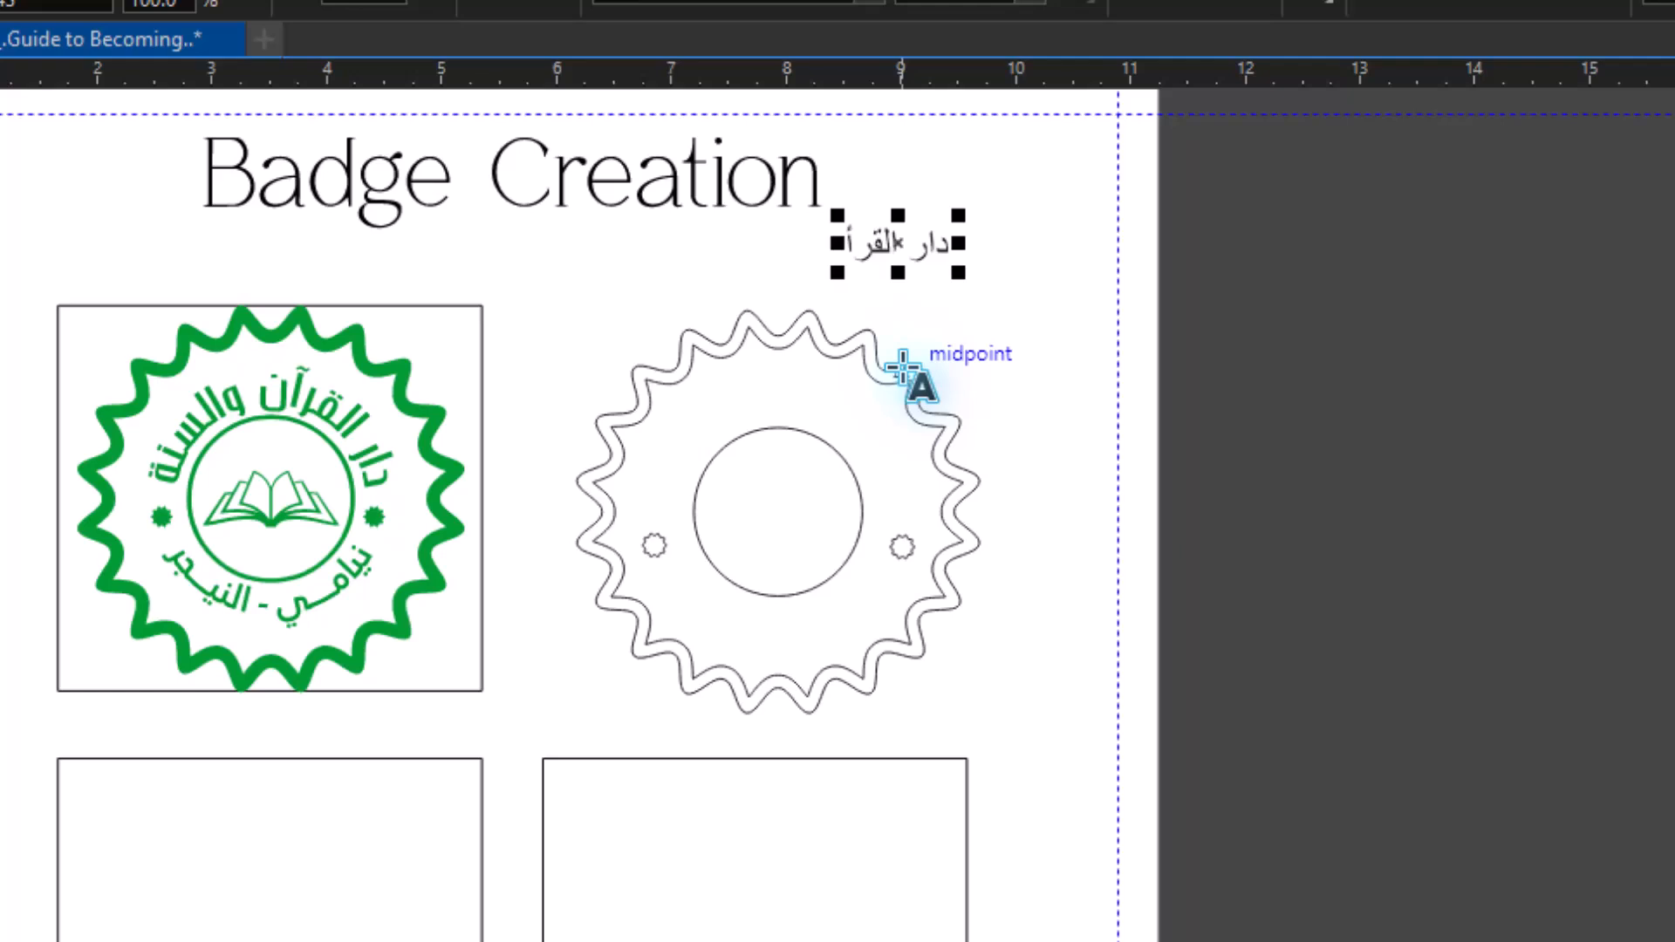
pyautogui.press('BackSpace')
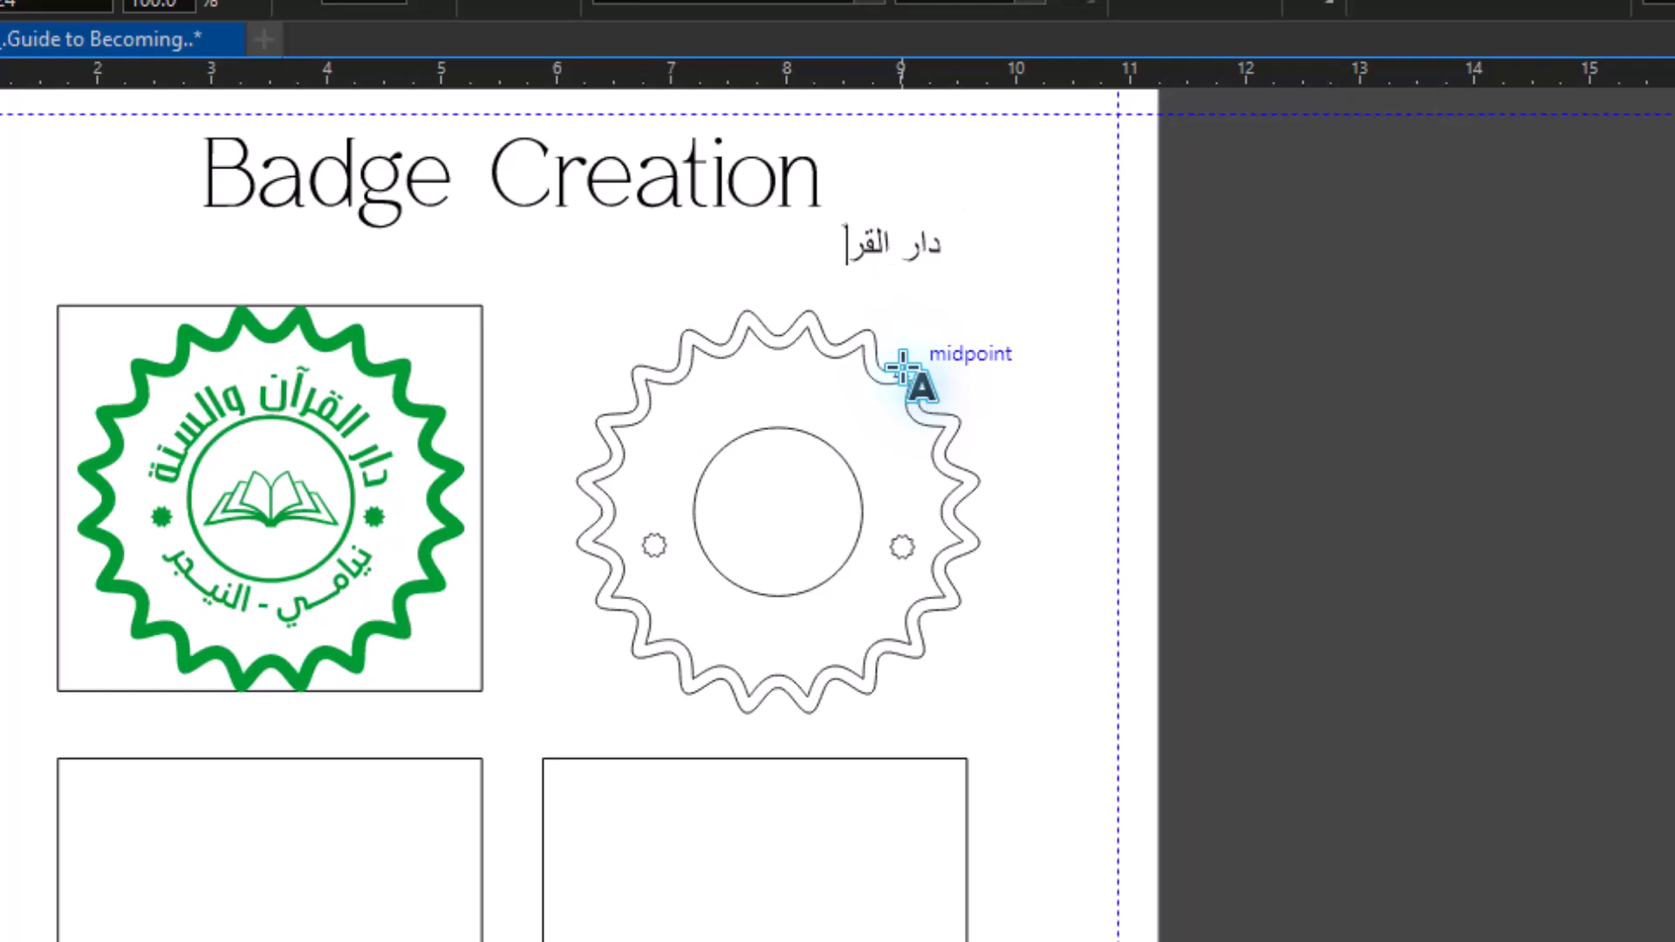
pyautogui.write('لآ')
pyautogui.press('BackSpace')
pyautogui.press('BackSpace')
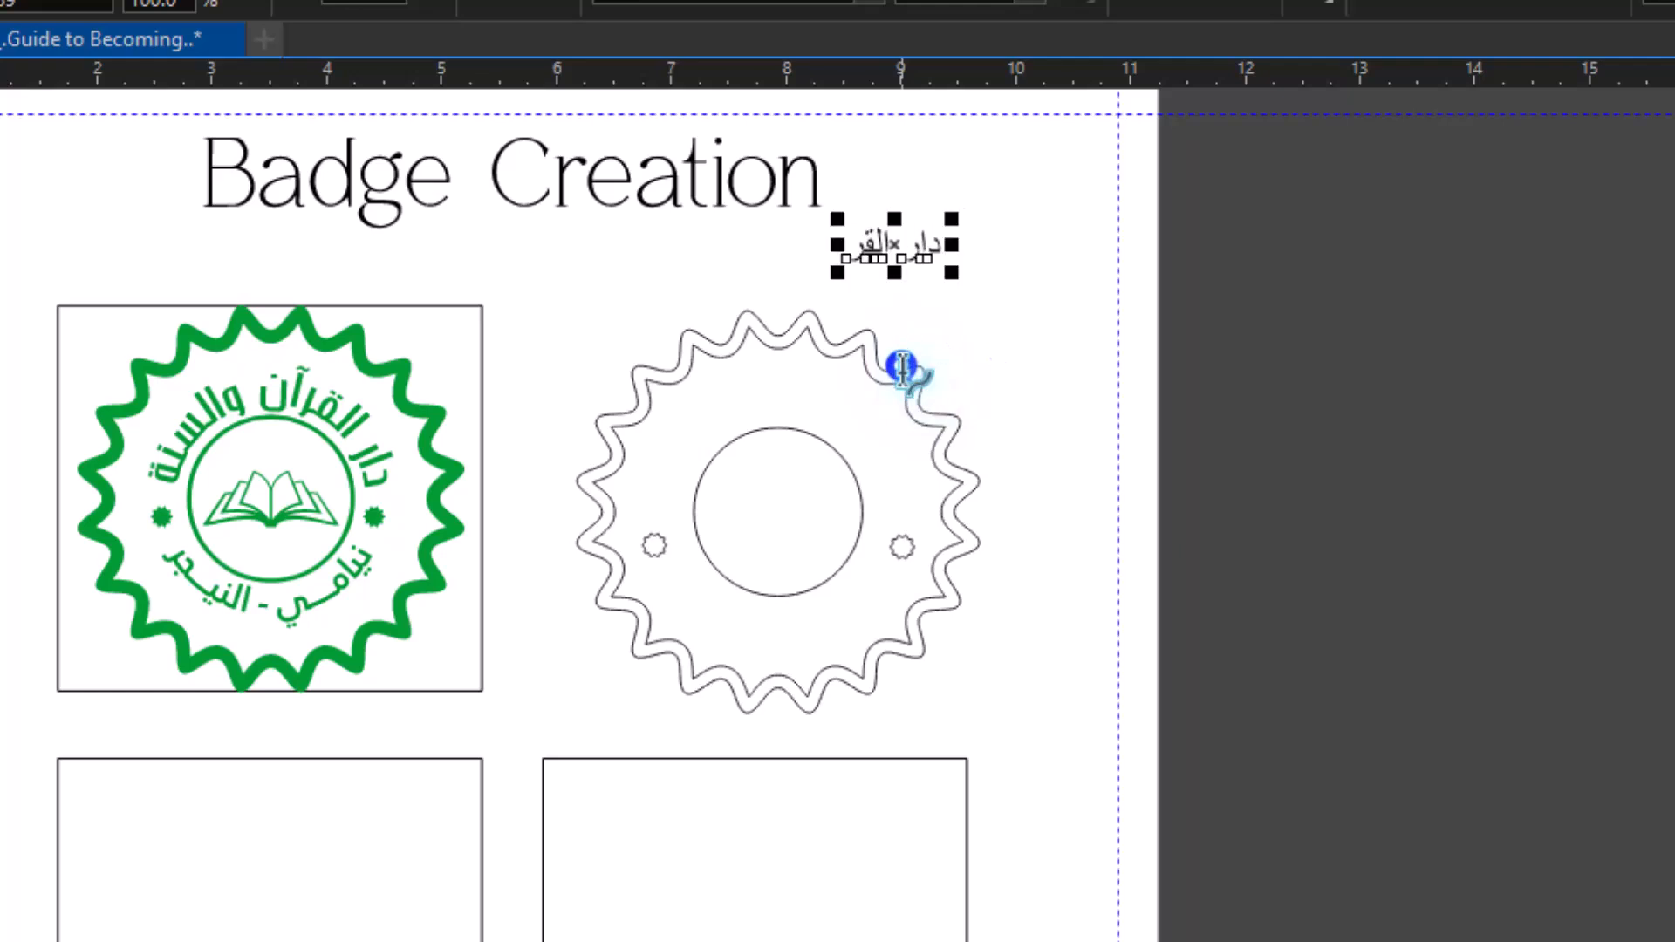
pyautogui.click(903, 367)
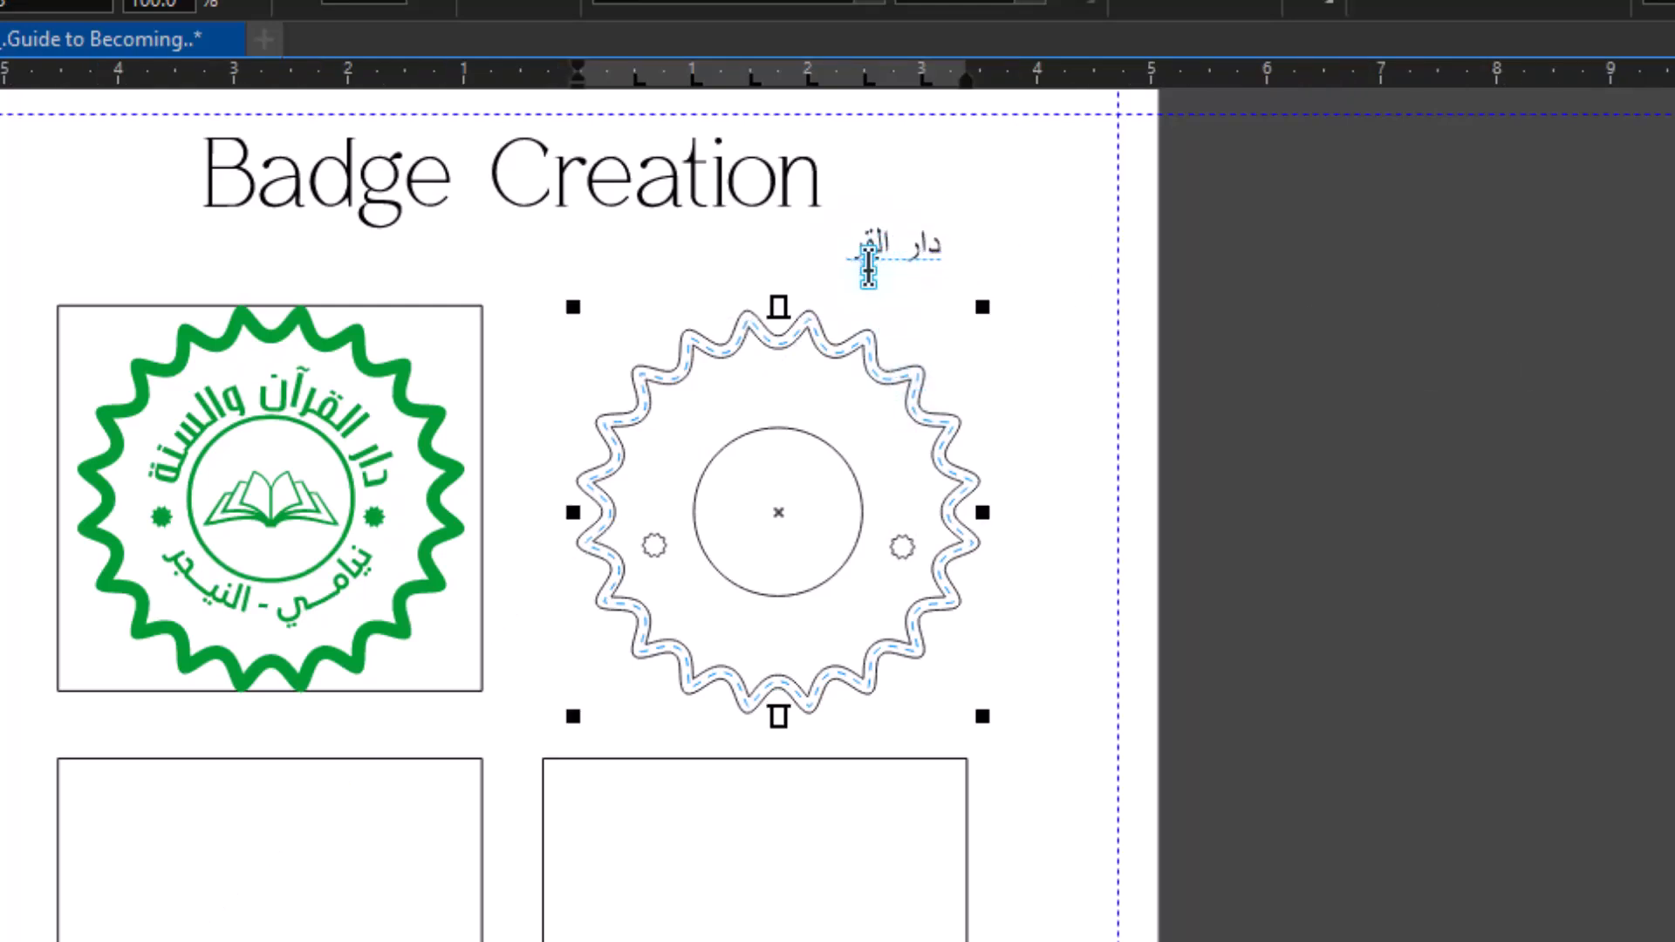
pyautogui.hotkey('ctrl', 'z')
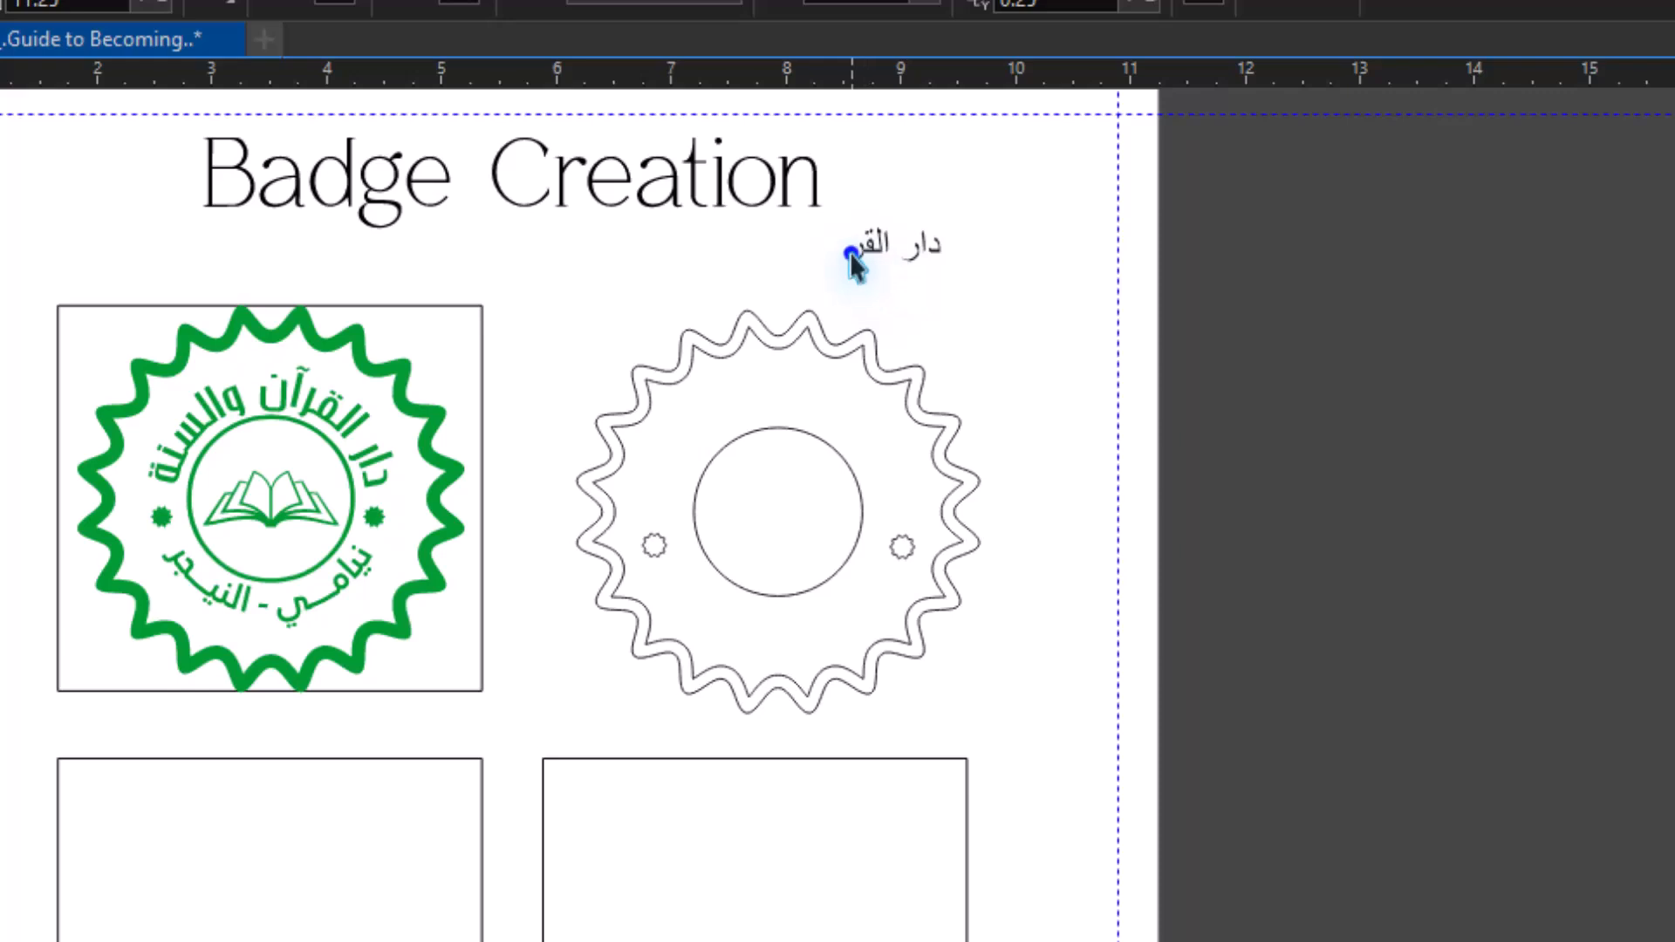
# Step: Resume editing the Arabic text above the badge and complete its line as "دار القرآن والسنة"
pyautogui.click(849, 253)
pyautogui.click(856, 258)
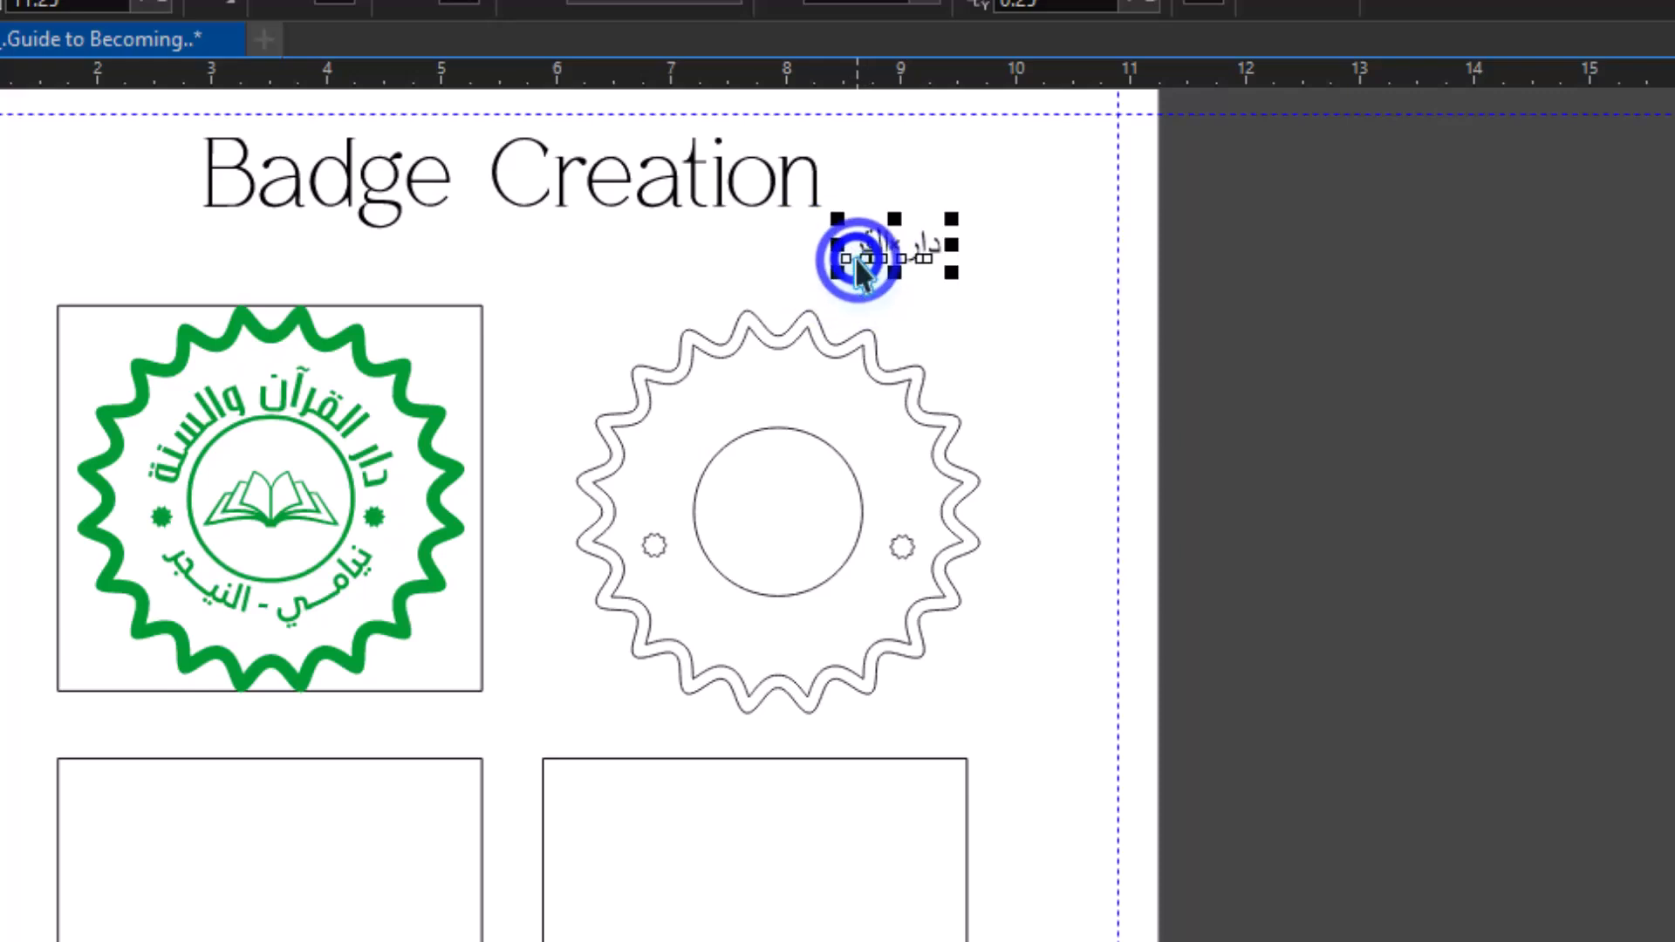
pyautogui.doubleClick(855, 258)
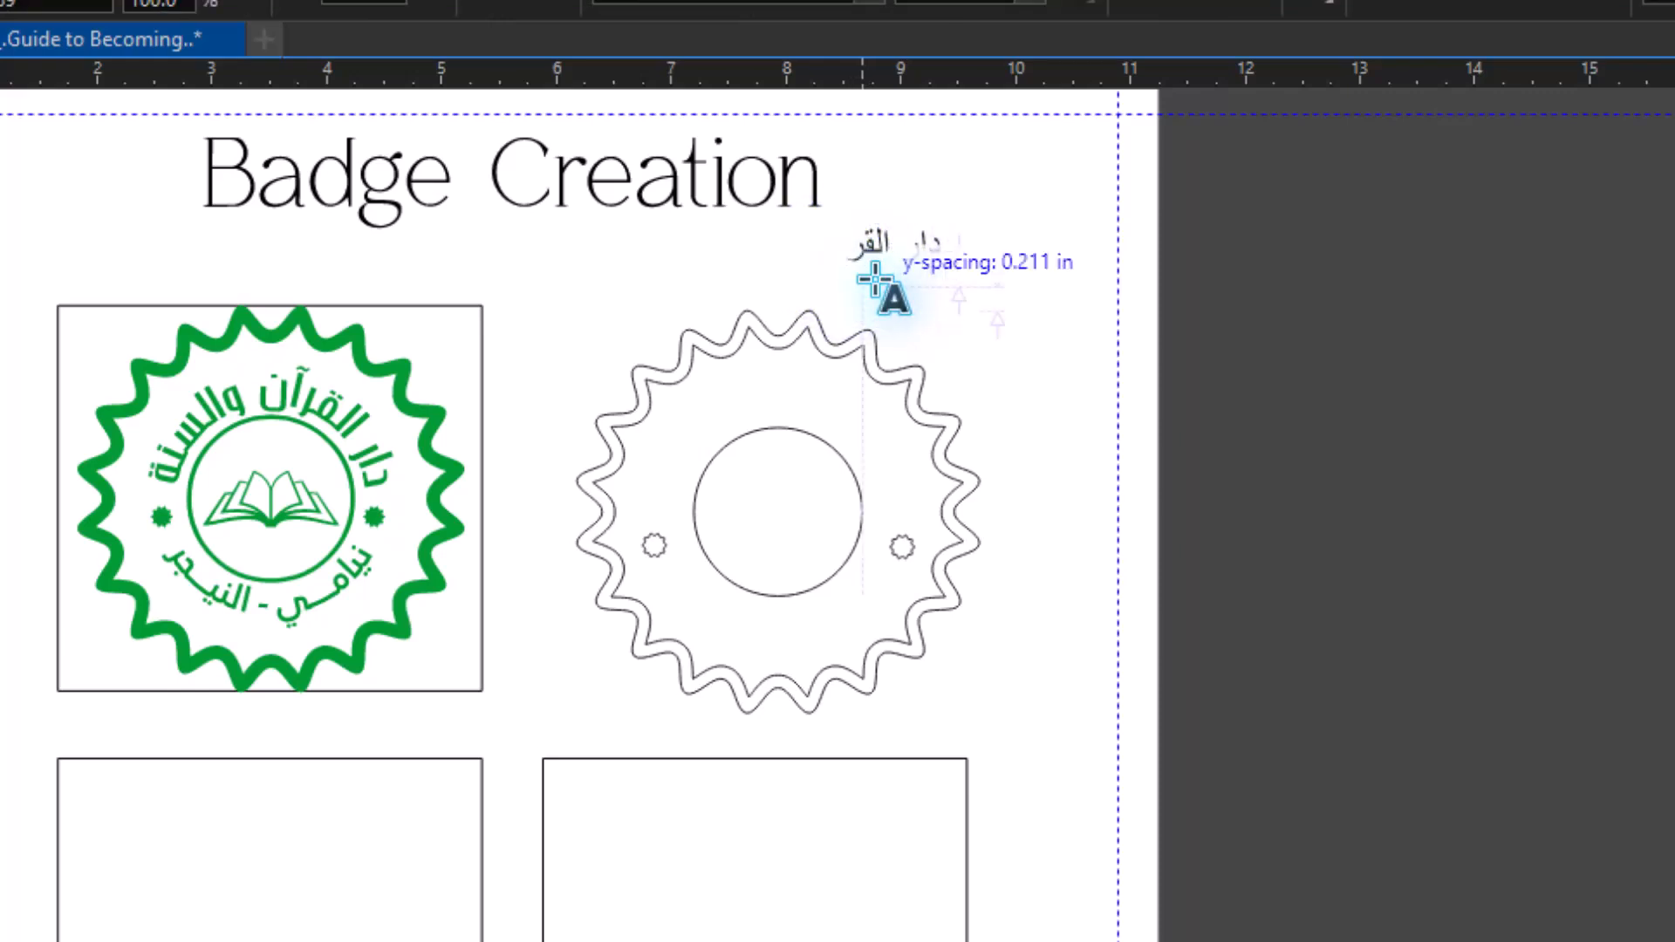
pyautogui.write('آ')
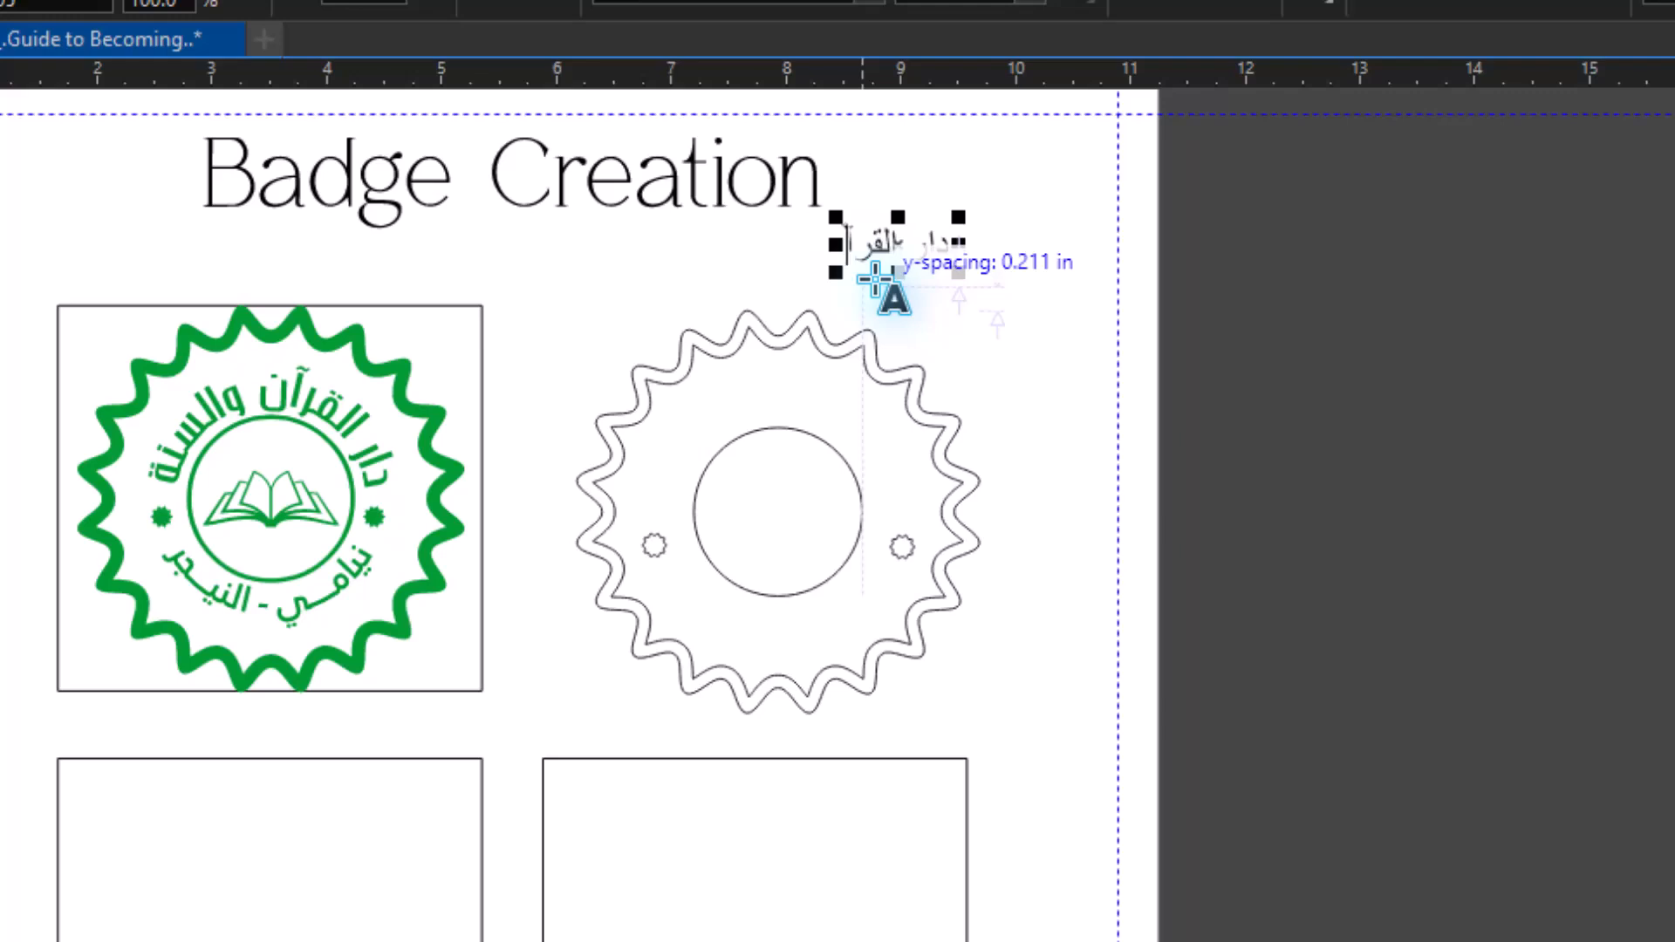
pyautogui.write('ن وا')
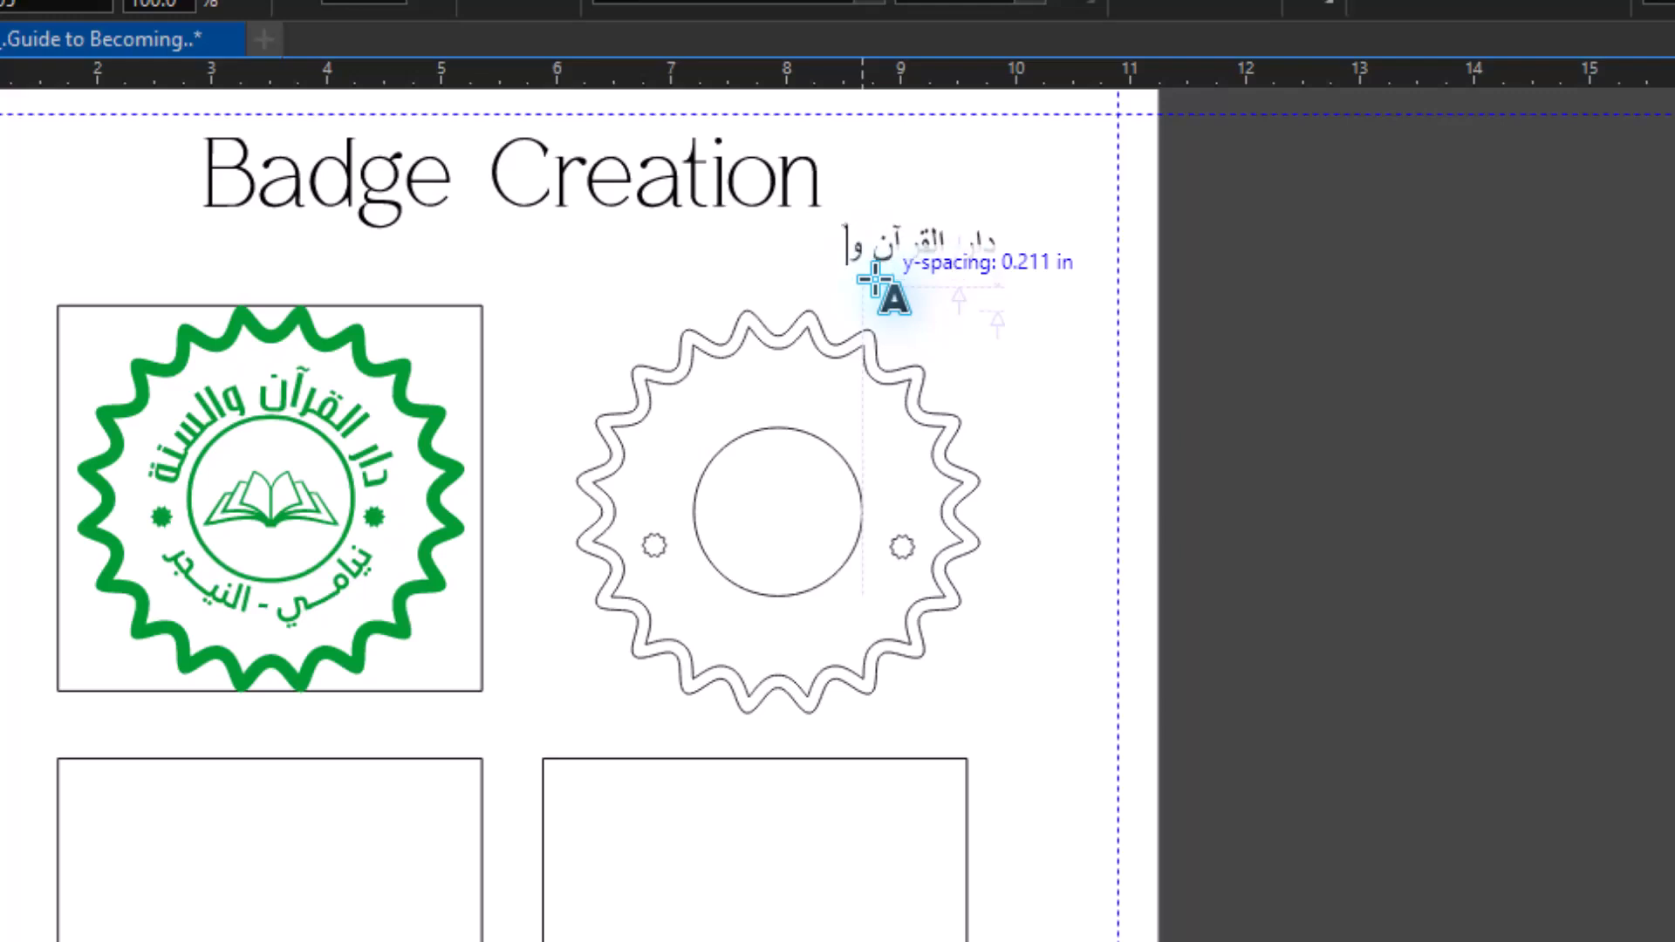
pyautogui.write('لس')
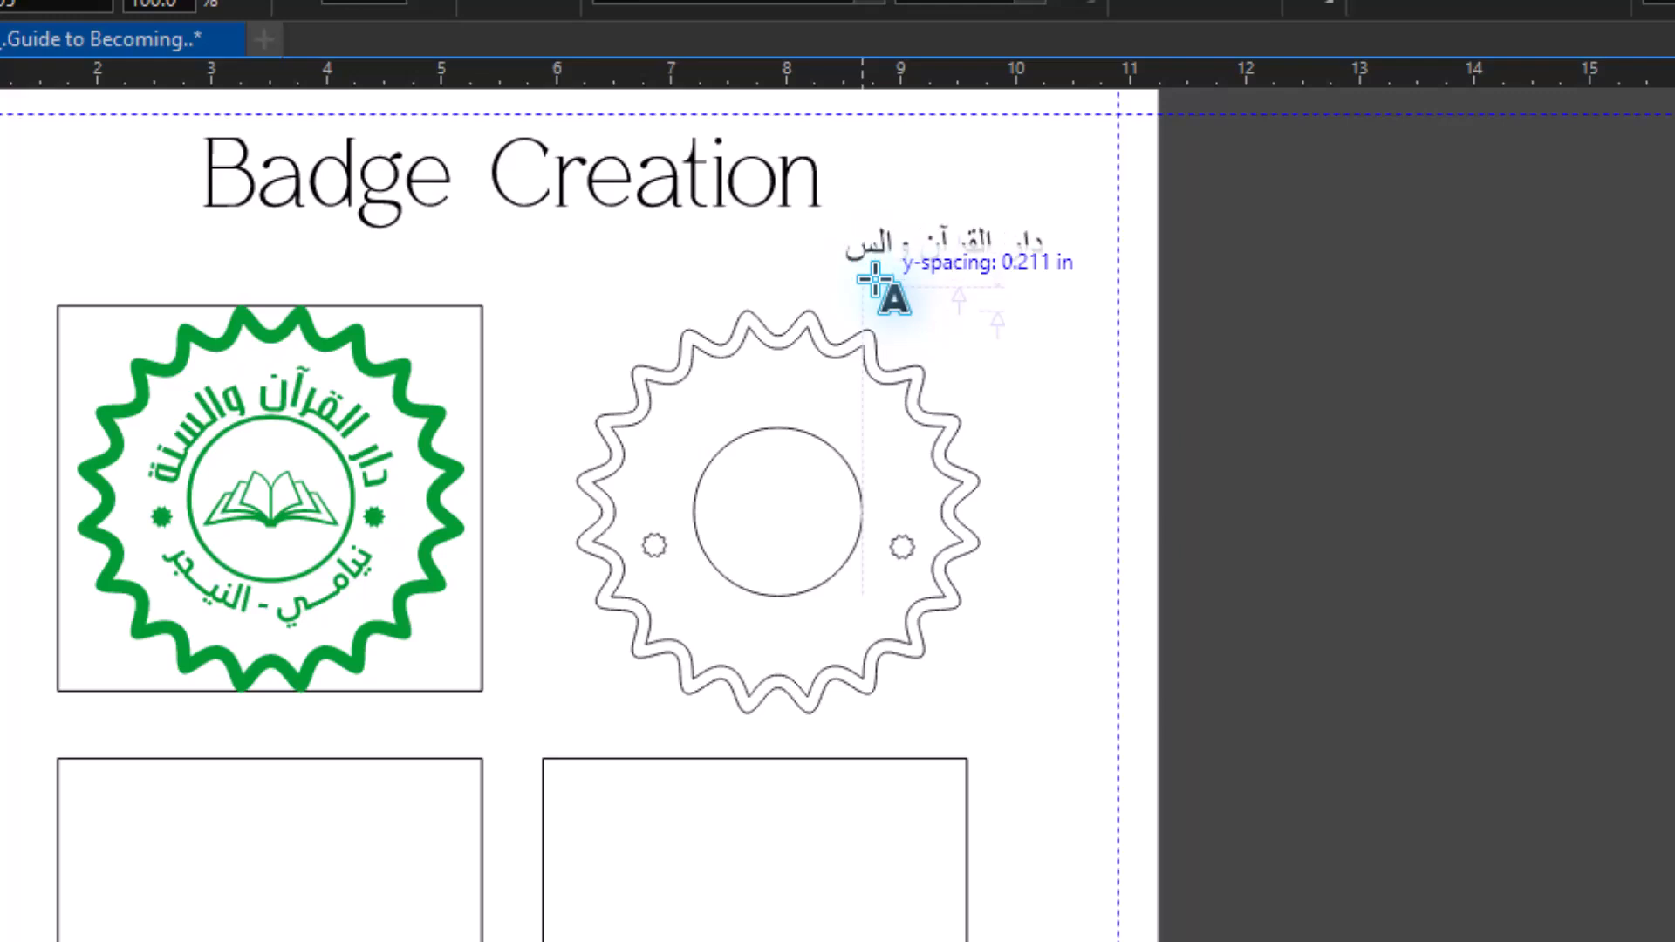
pyautogui.write('نة')
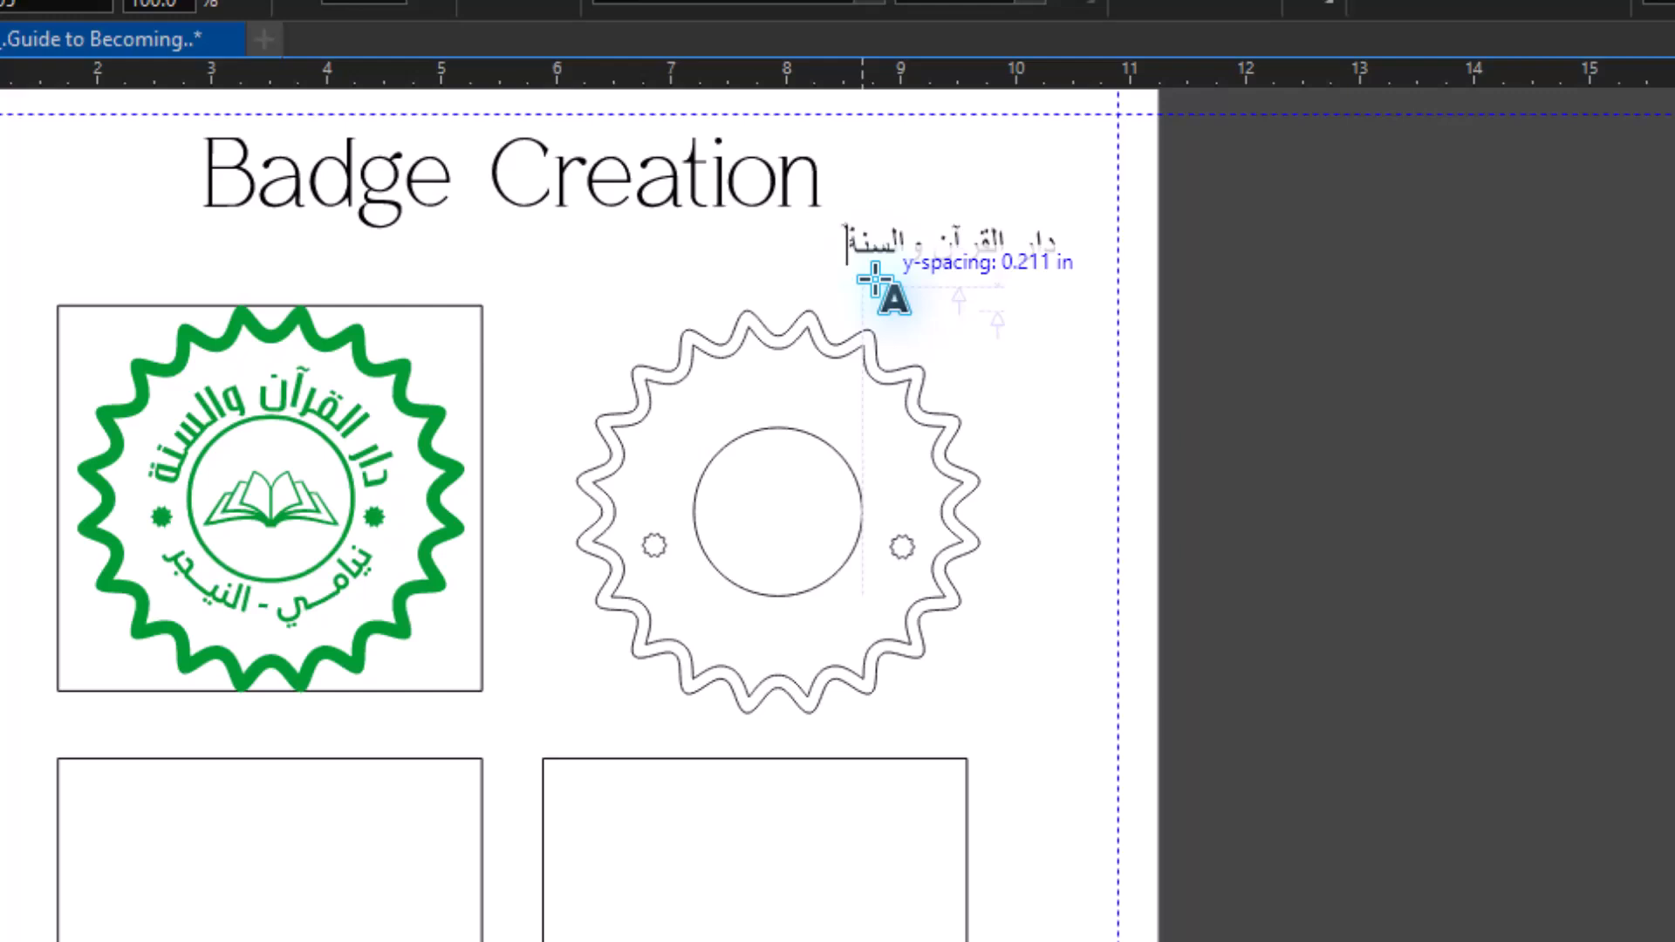
# Step: Add a second line reading "نيامي - النيجر" to the Arabic text
pyautogui.click(943, 259)
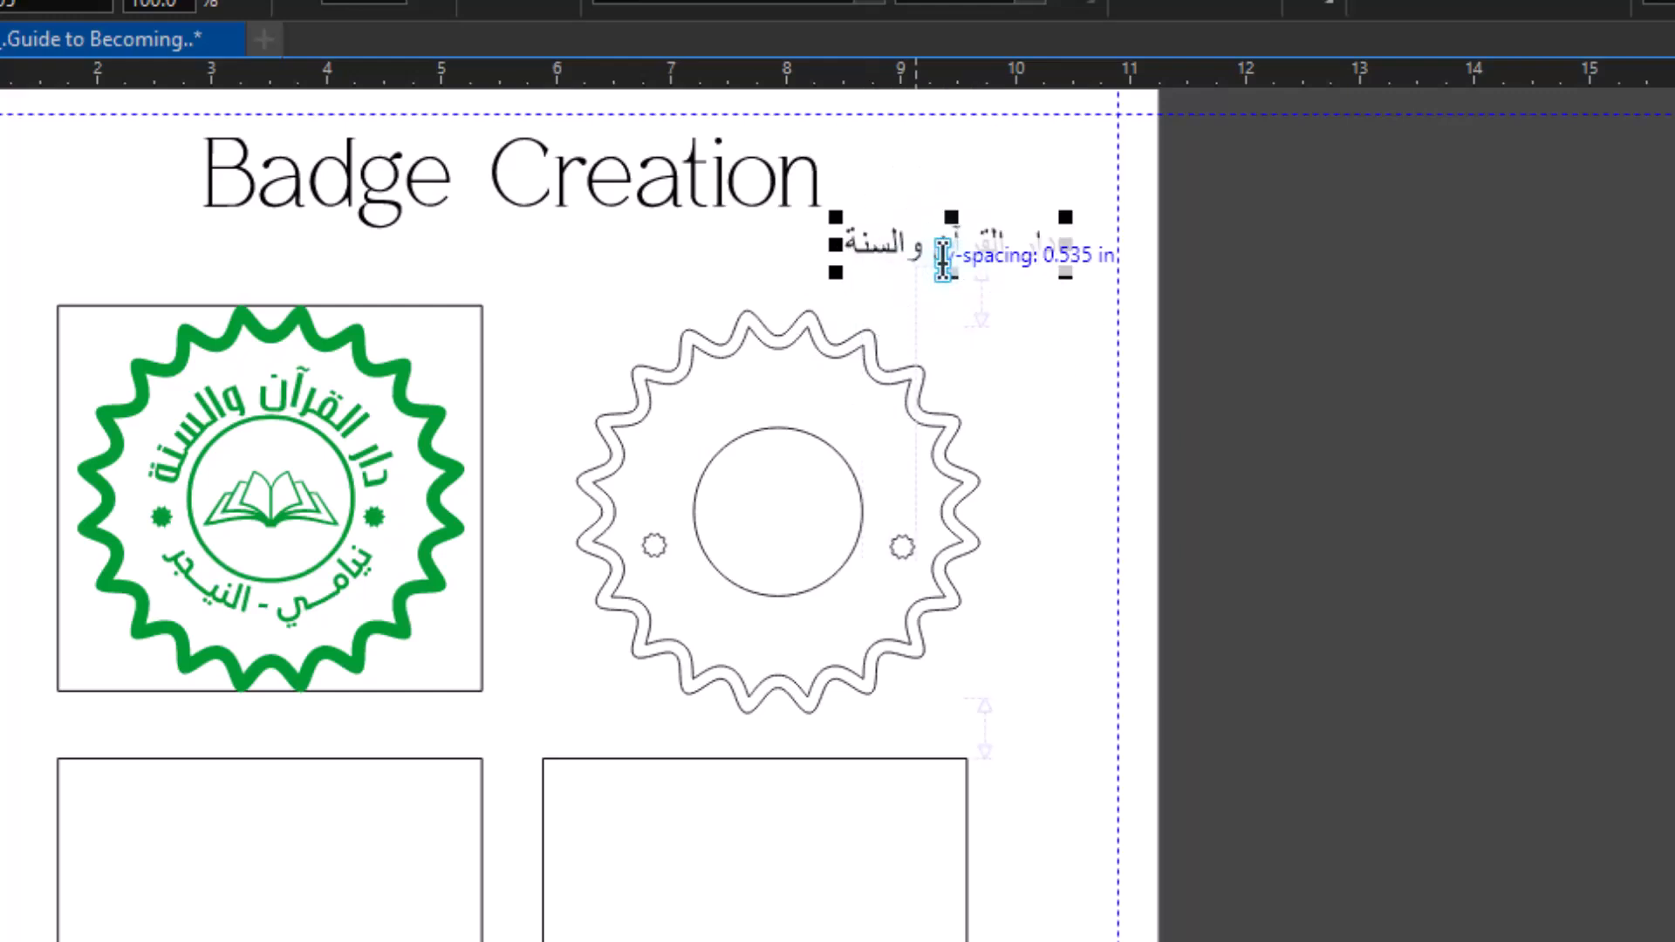
pyautogui.press('Return')
pyautogui.write('نيام')
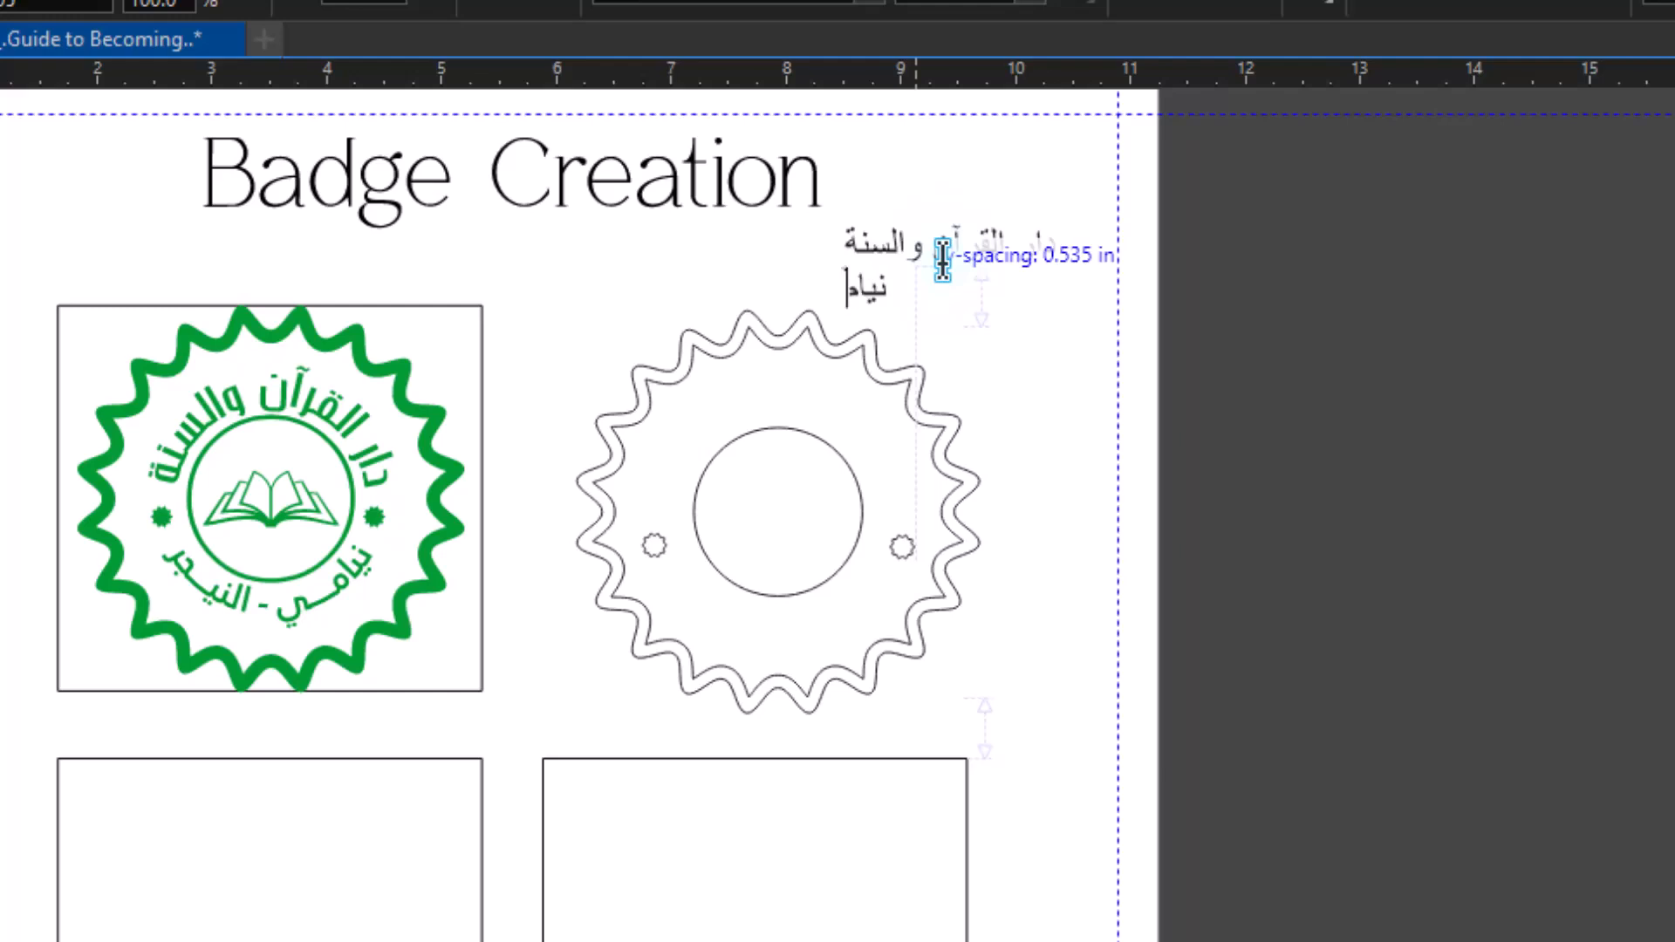
pyautogui.write('ي - النيح')
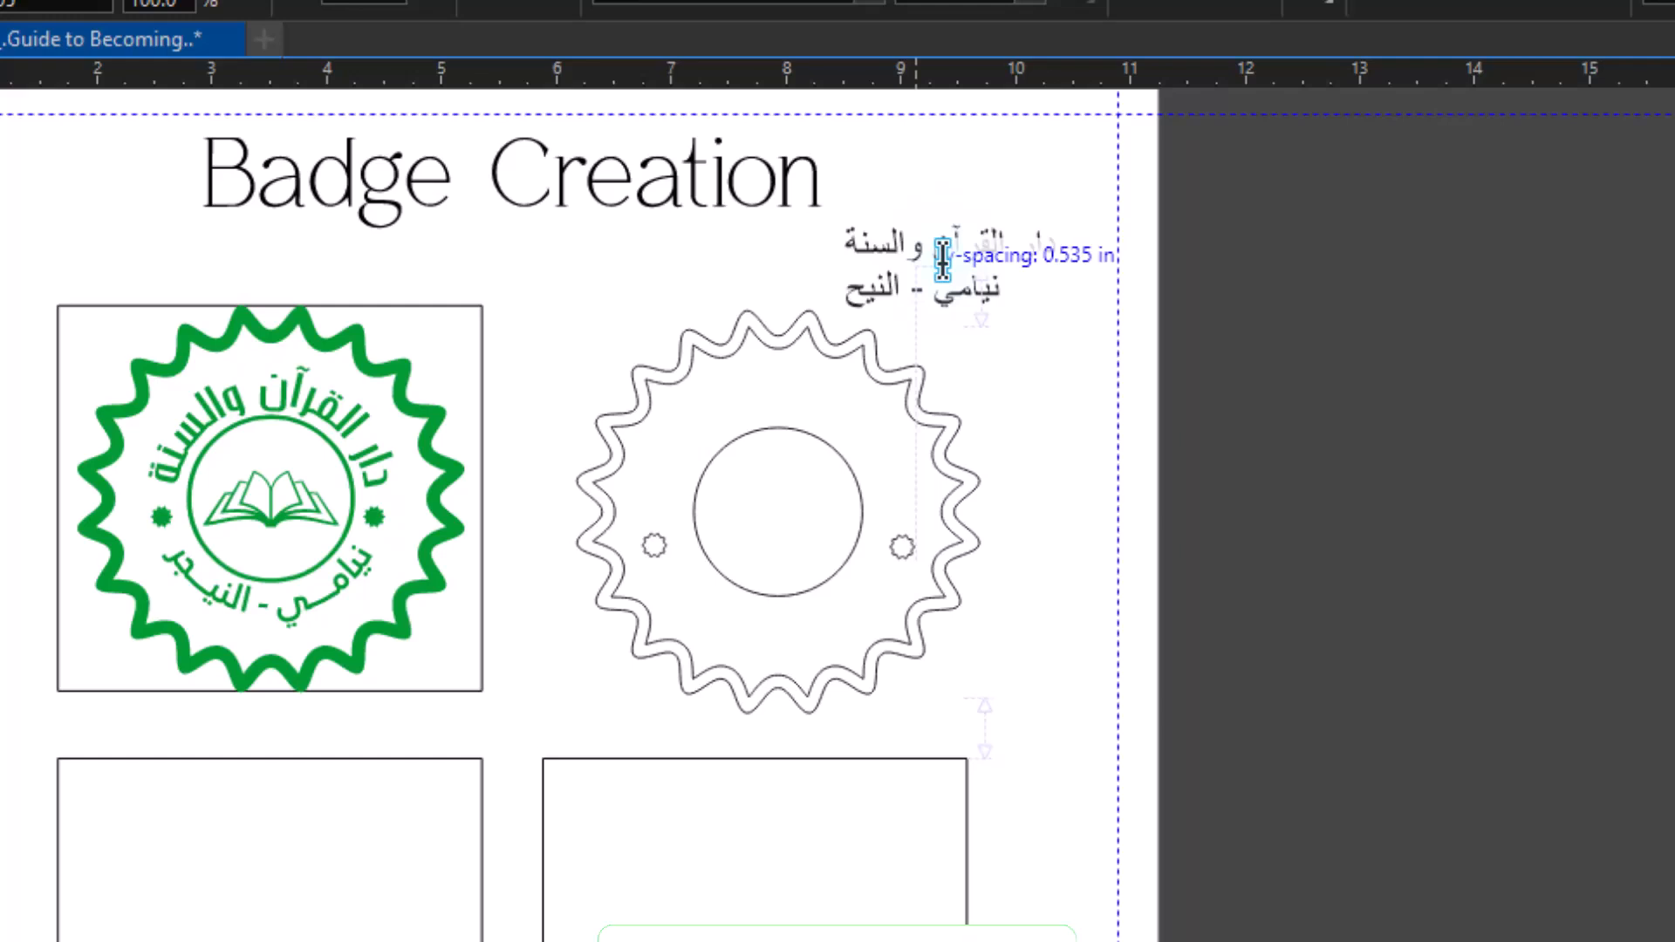
pyautogui.press('Escape')
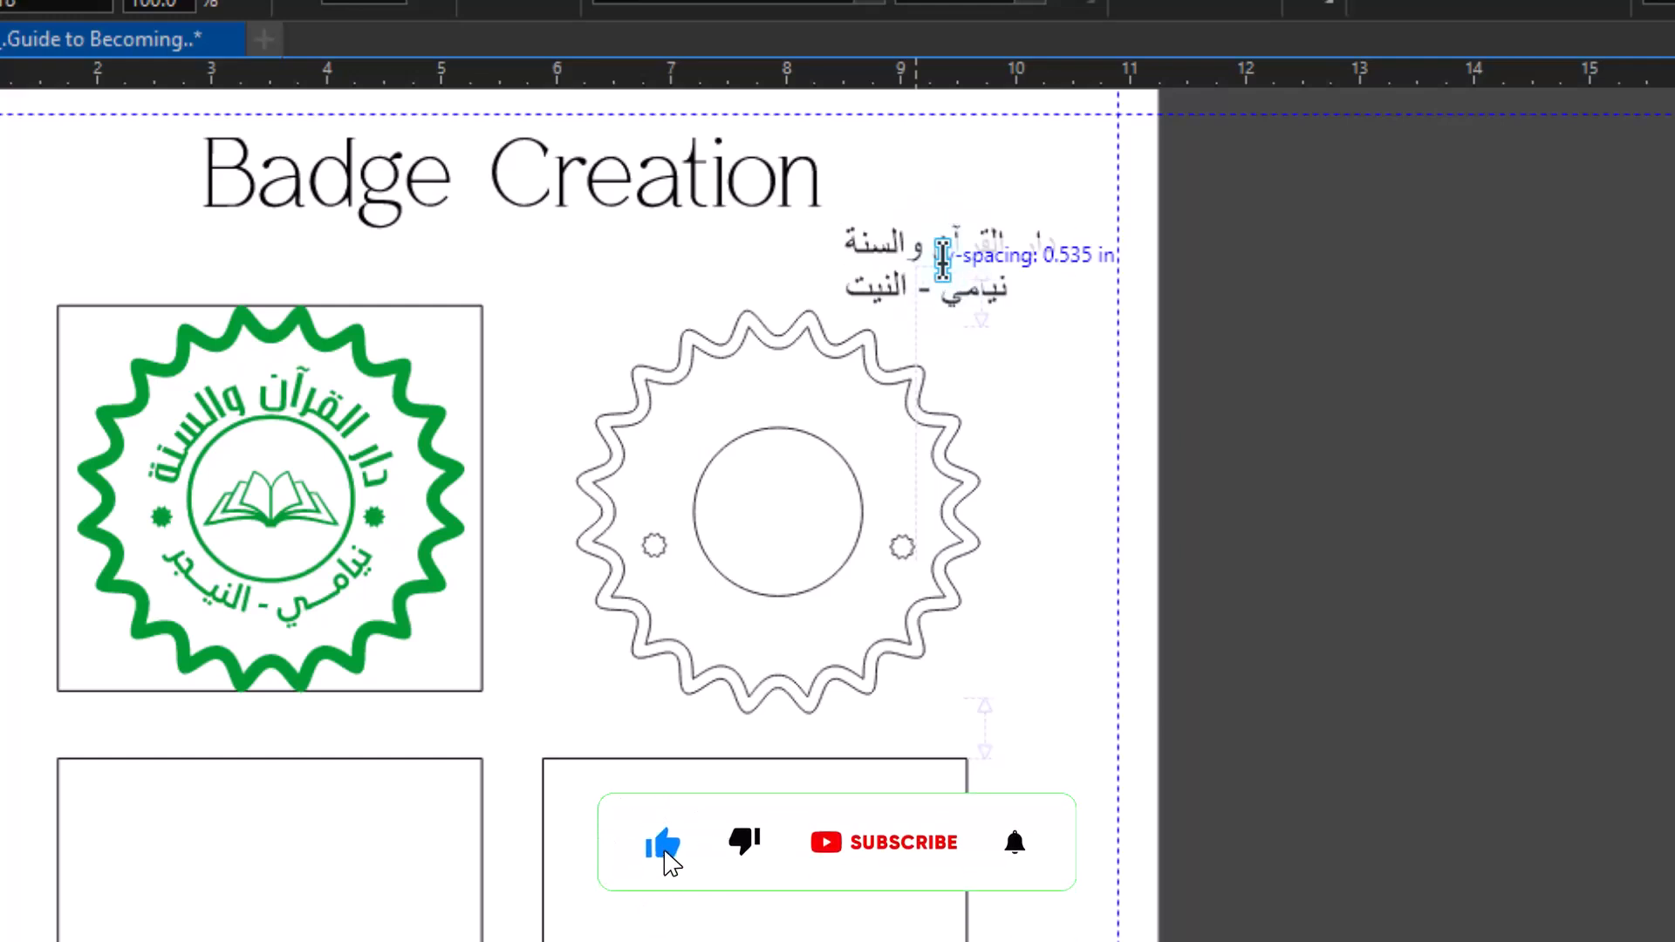
pyautogui.write('ت')
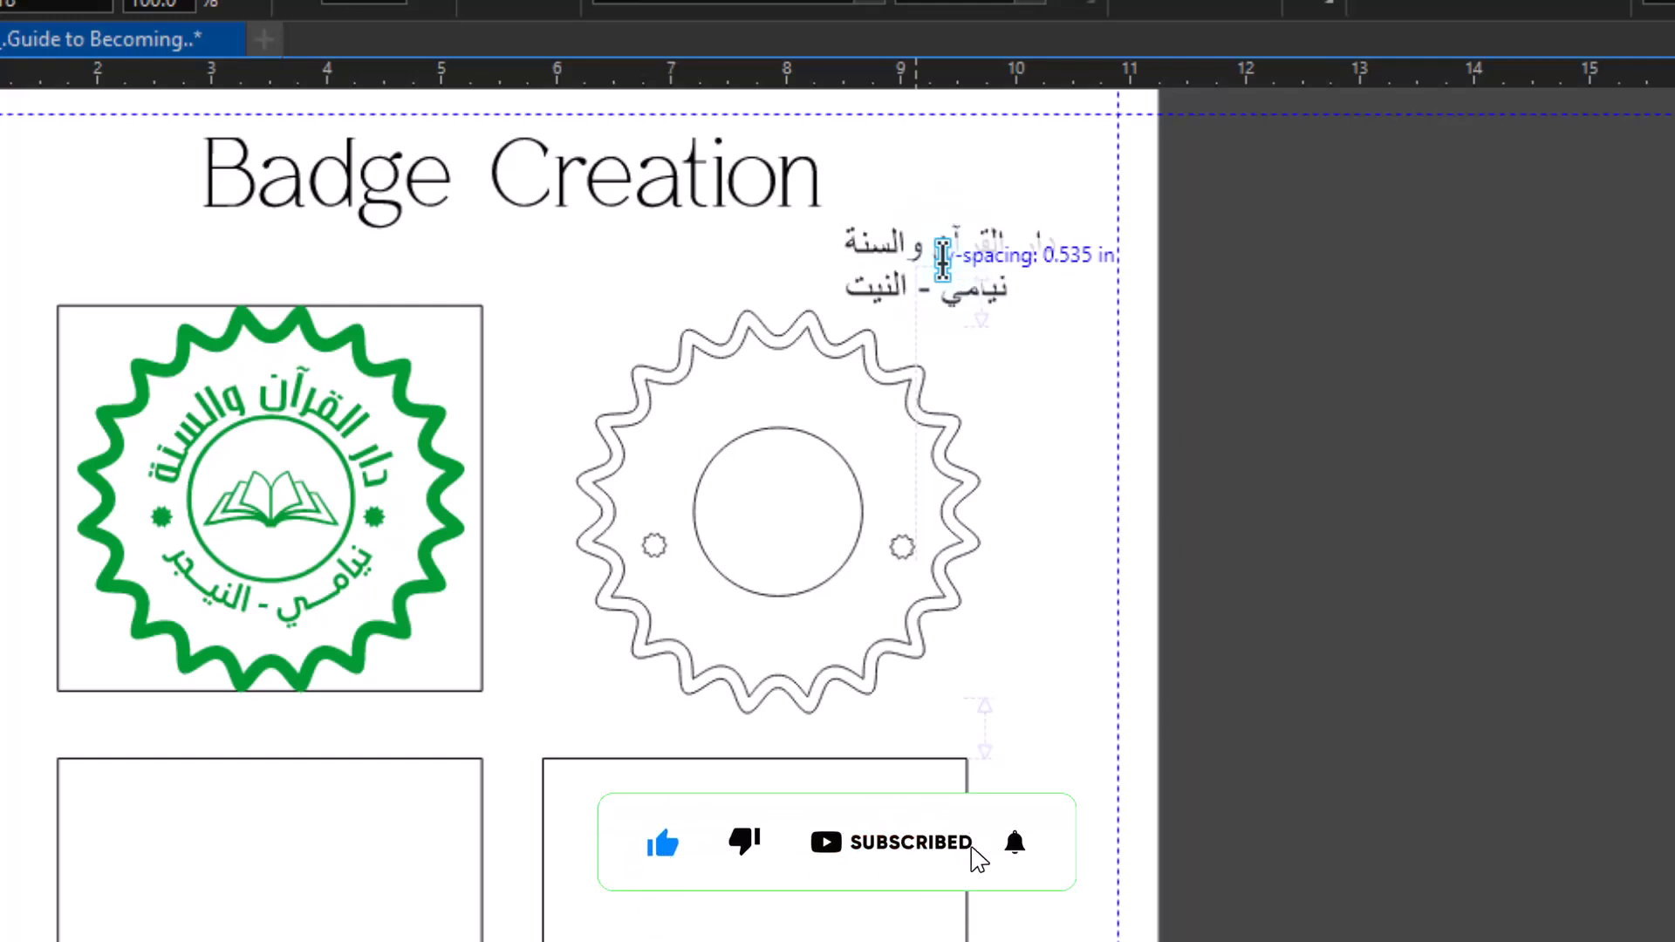
pyautogui.press('BackSpace')
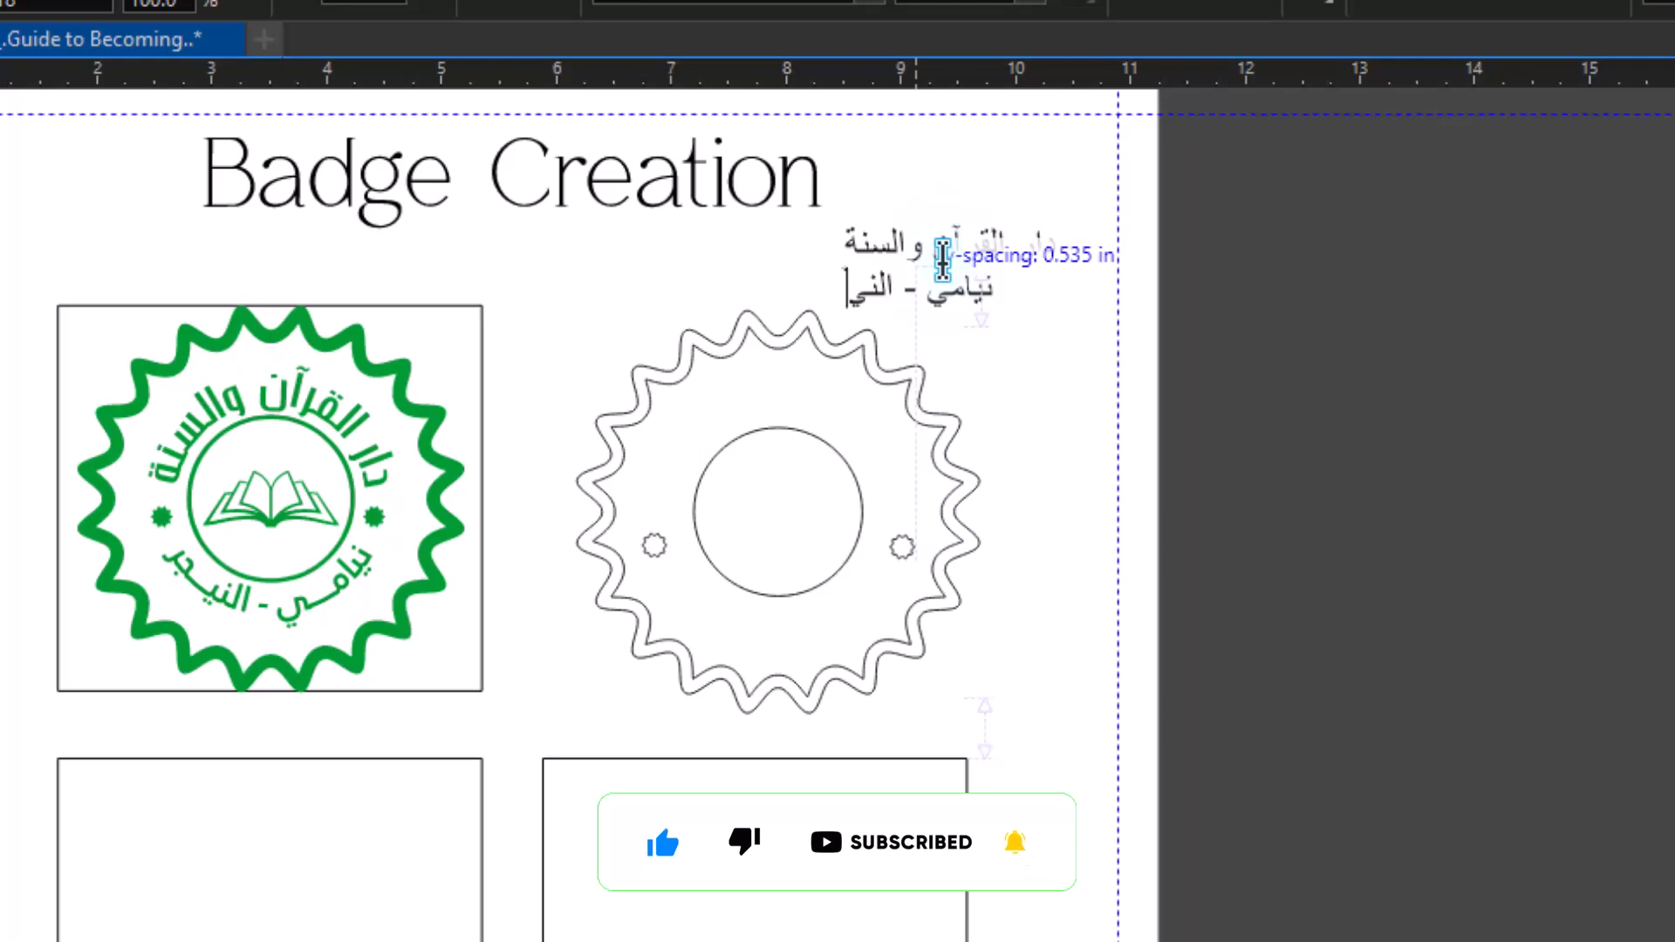
pyautogui.write('جر')
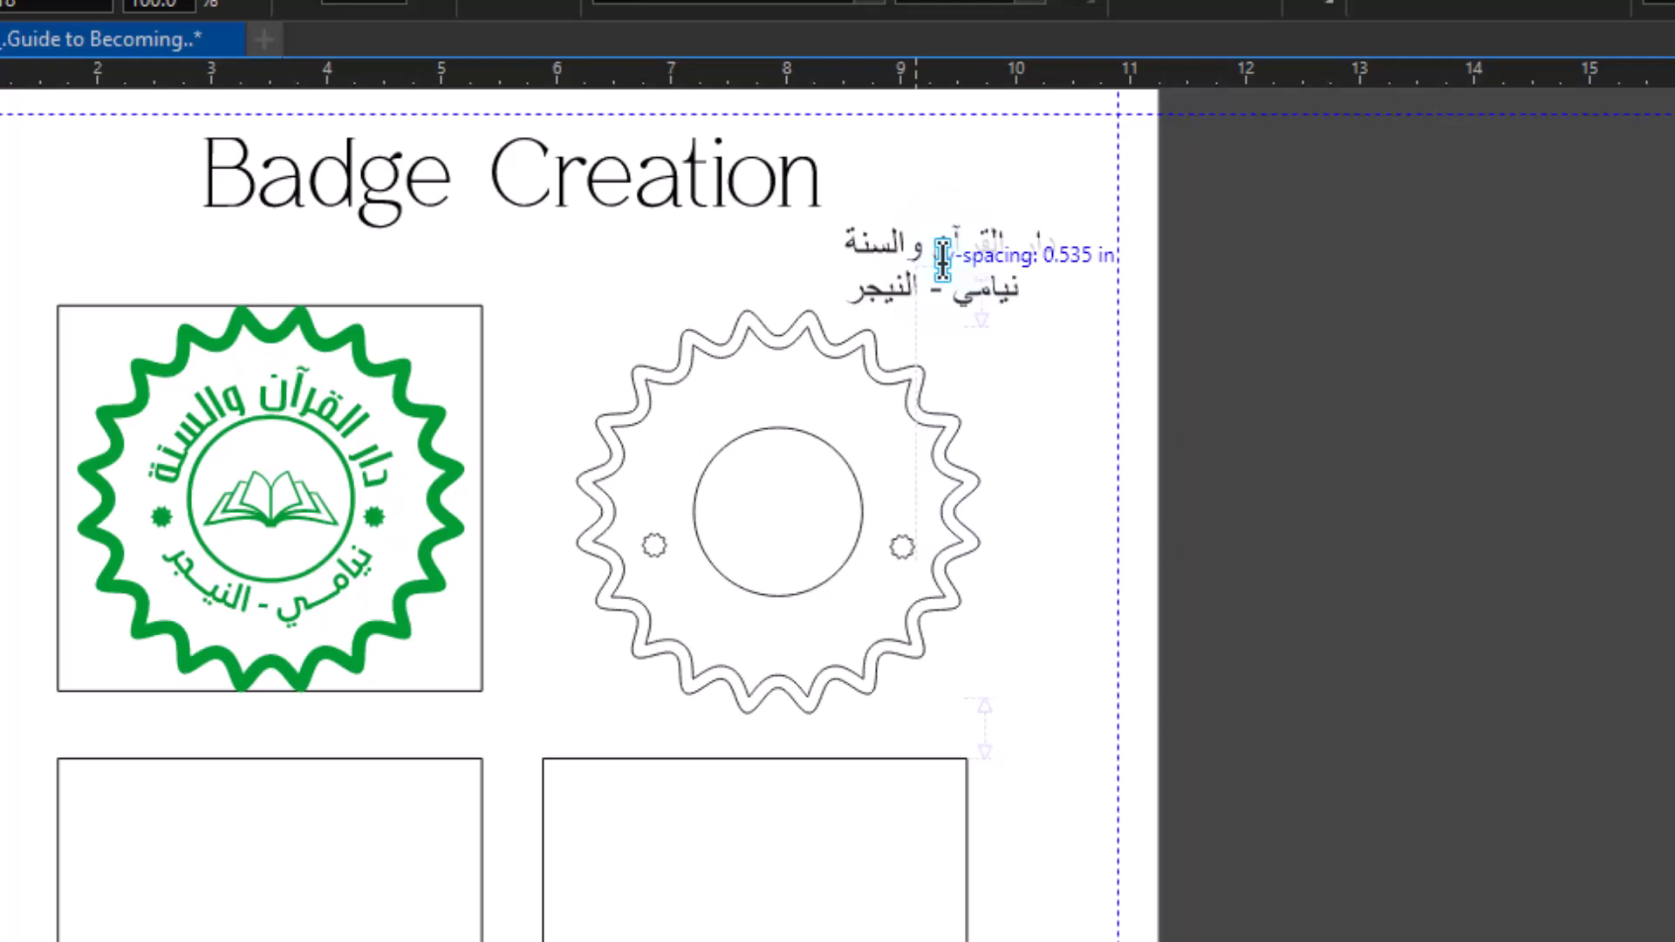
# Step: Enlarge the two-line Arabic text proportionally to 120% and move it into the empty frame below the outline badge
pyautogui.click(944, 259)
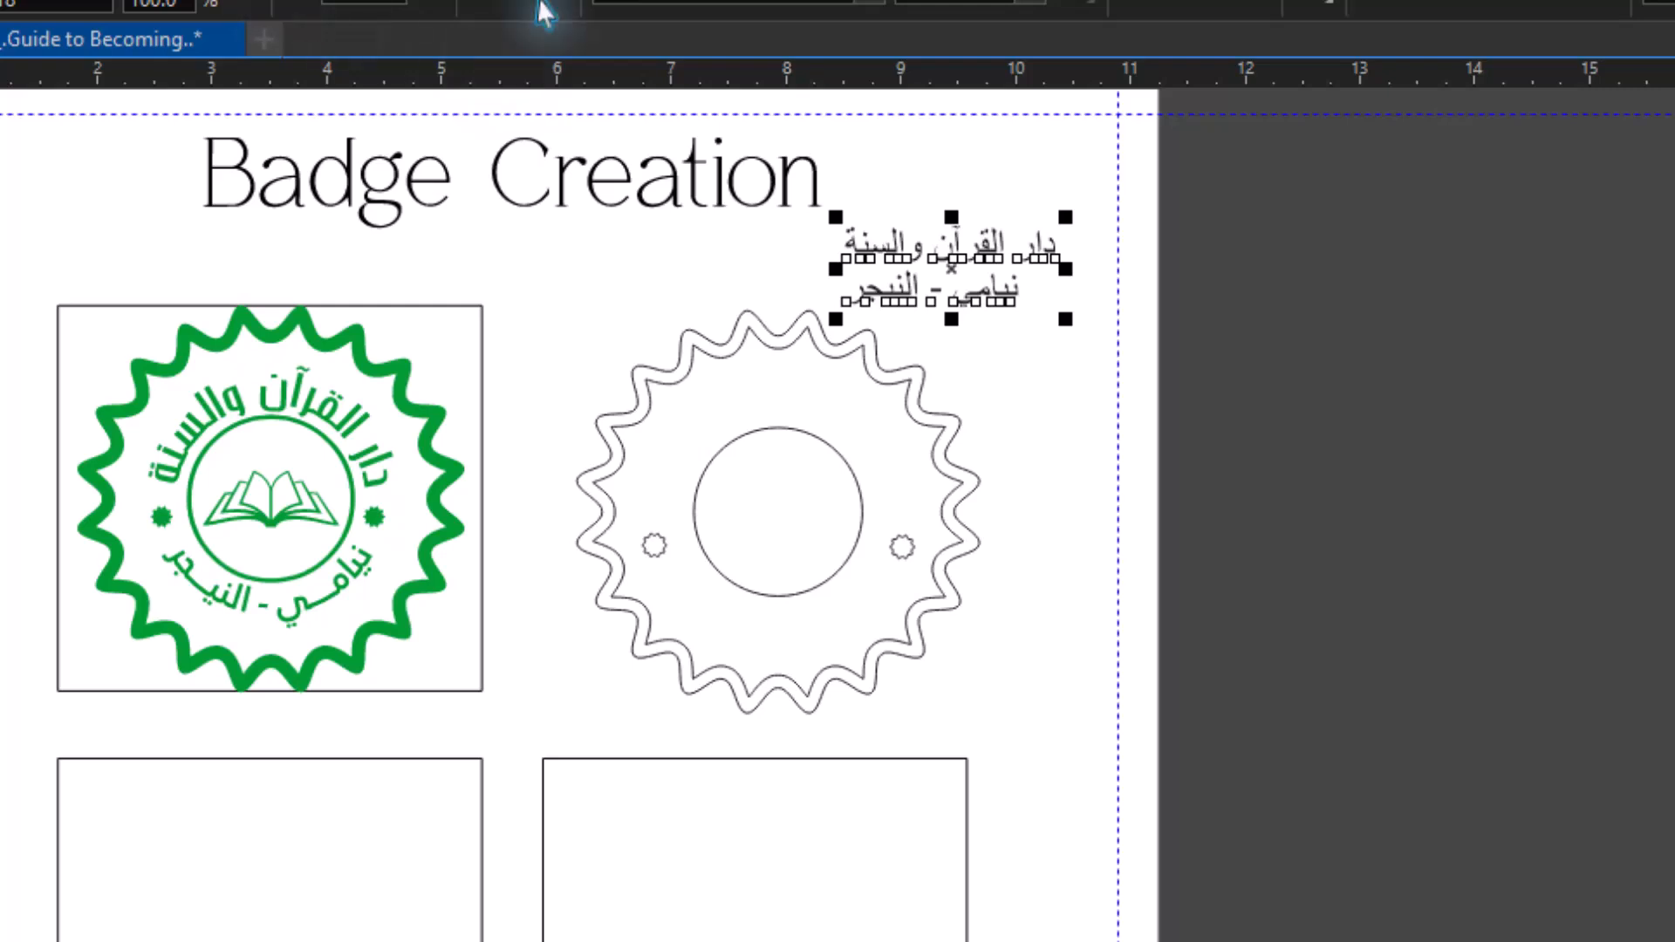
pyautogui.moveTo(836, 319); pyautogui.dragTo(789, 347)
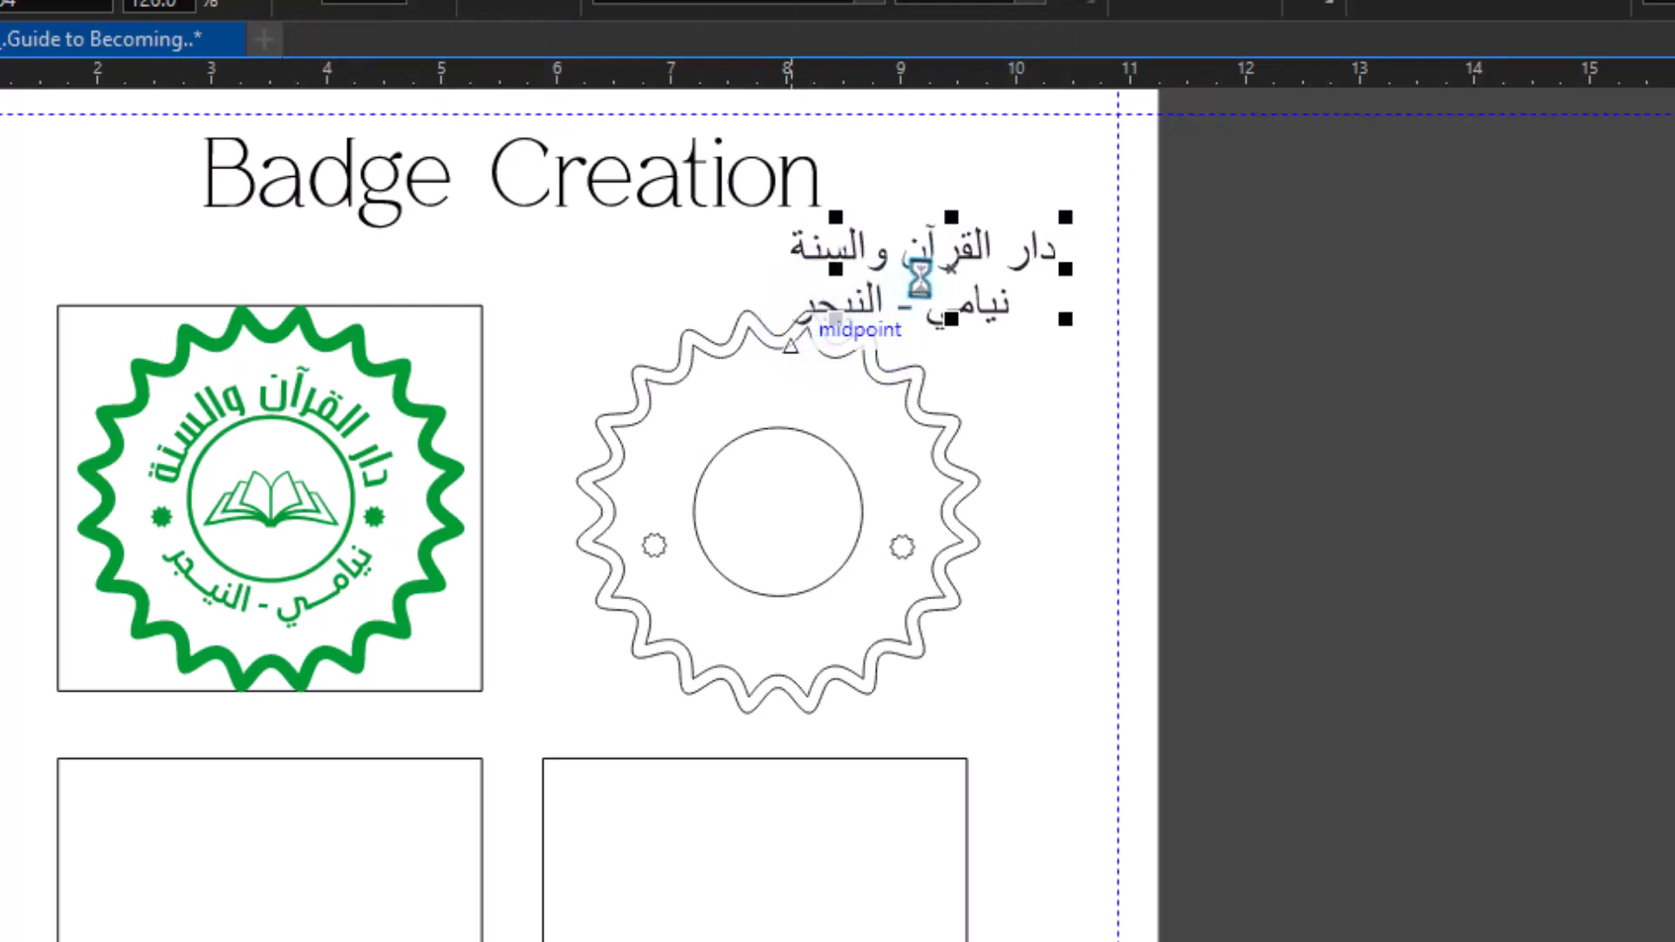
pyautogui.moveTo(949, 268); pyautogui.dragTo(801, 847)
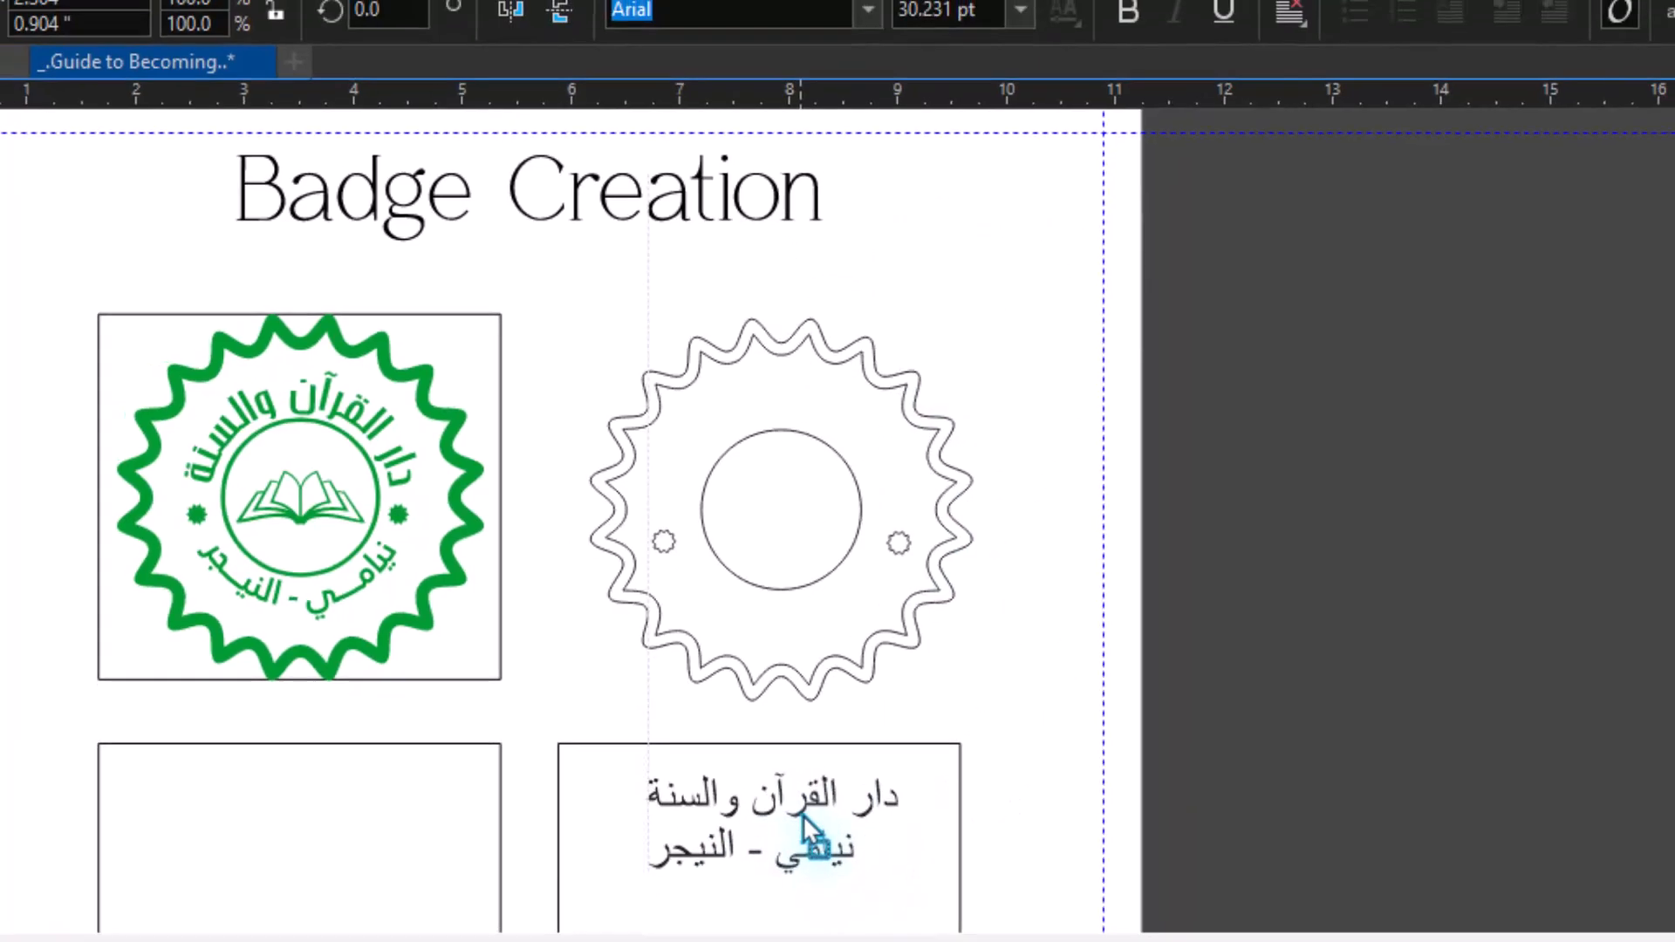
# Step: Break the two-line Arabic text apart into separate single-line text objects
pyautogui.hotkey('ctrl', 'k')
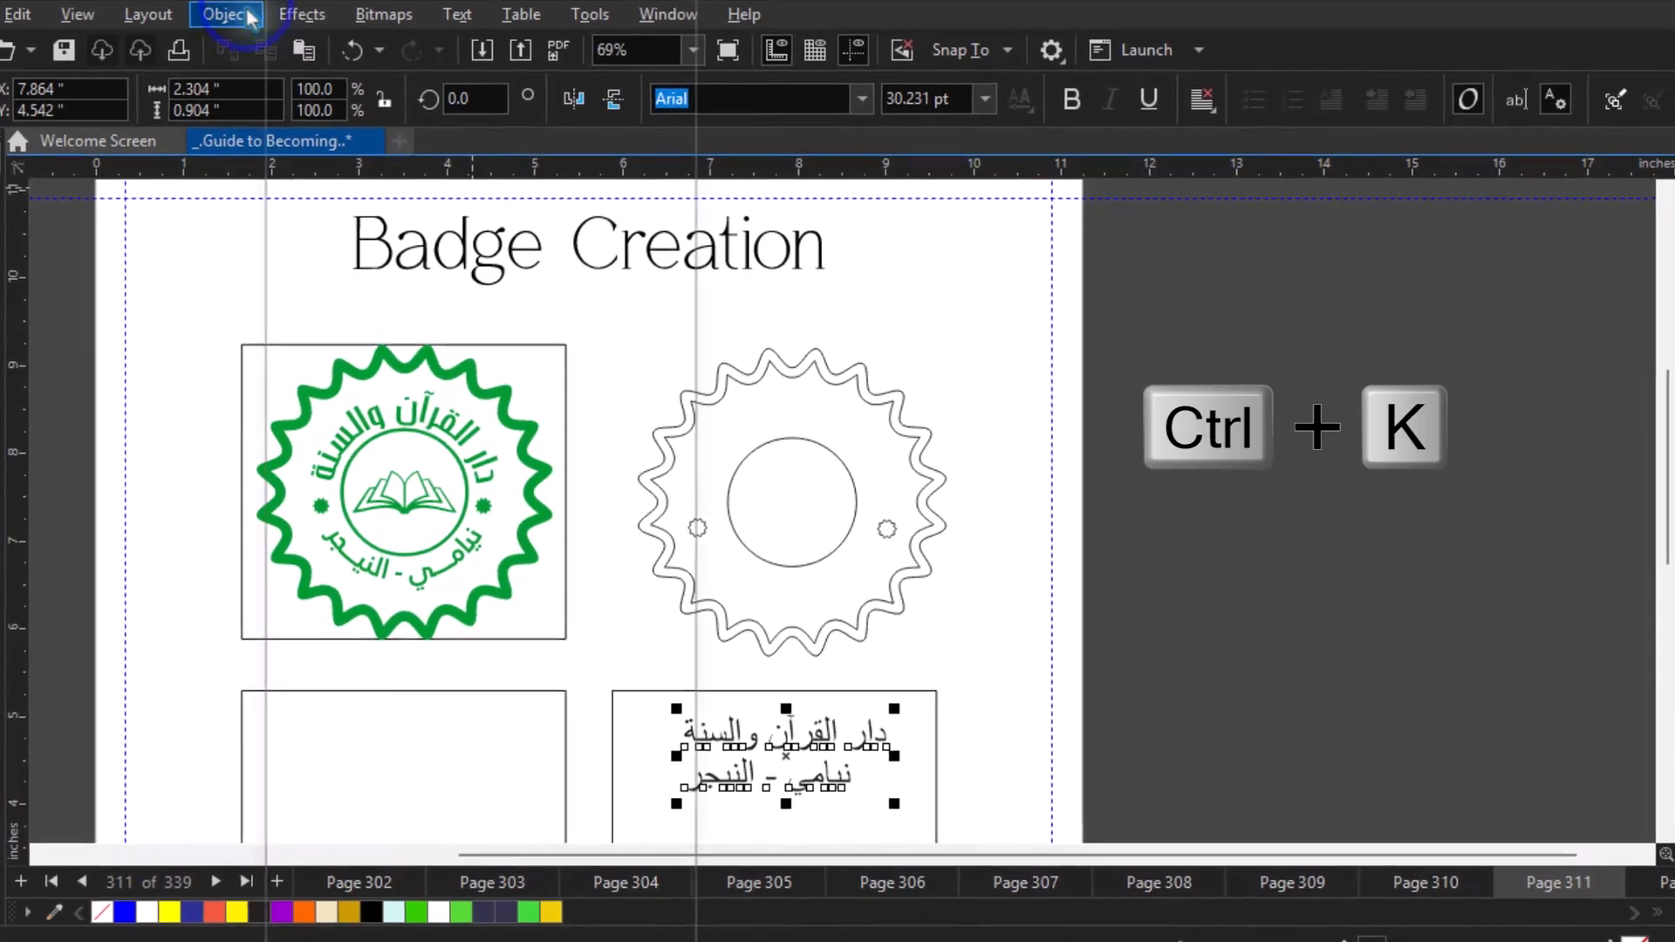
pyautogui.click(268, 43)
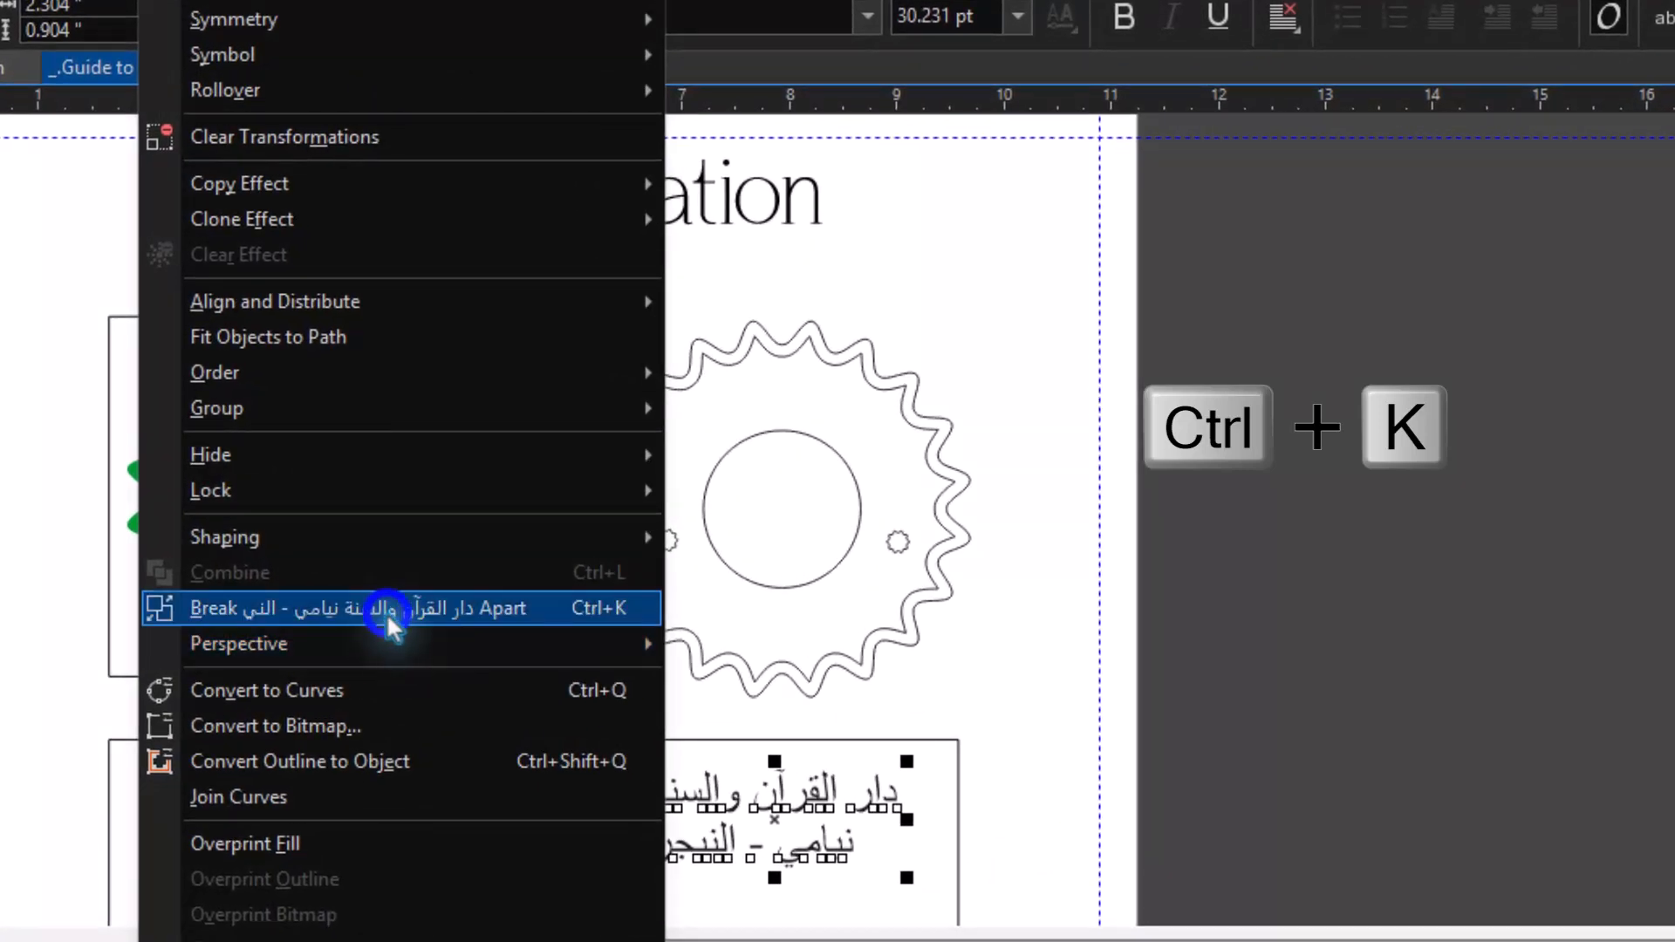
pyautogui.click(401, 609)
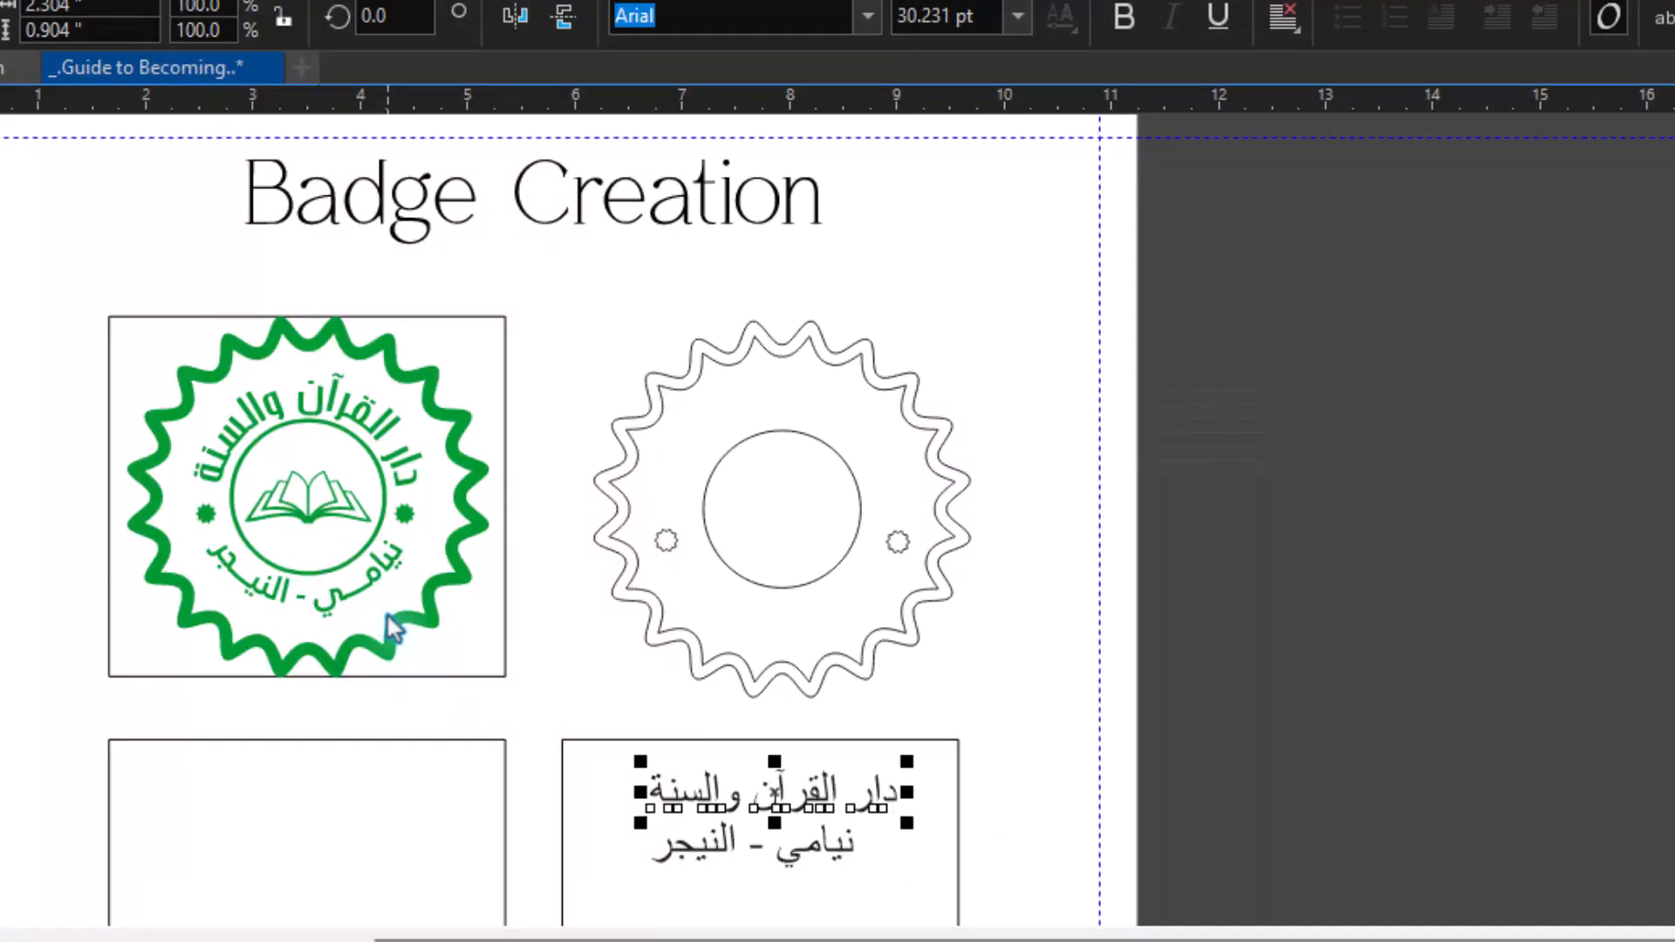
# Step: Search the font list for "Ara" with the Arabic line "دار القرآن والسنة" selected
pyautogui.click(872, 776)
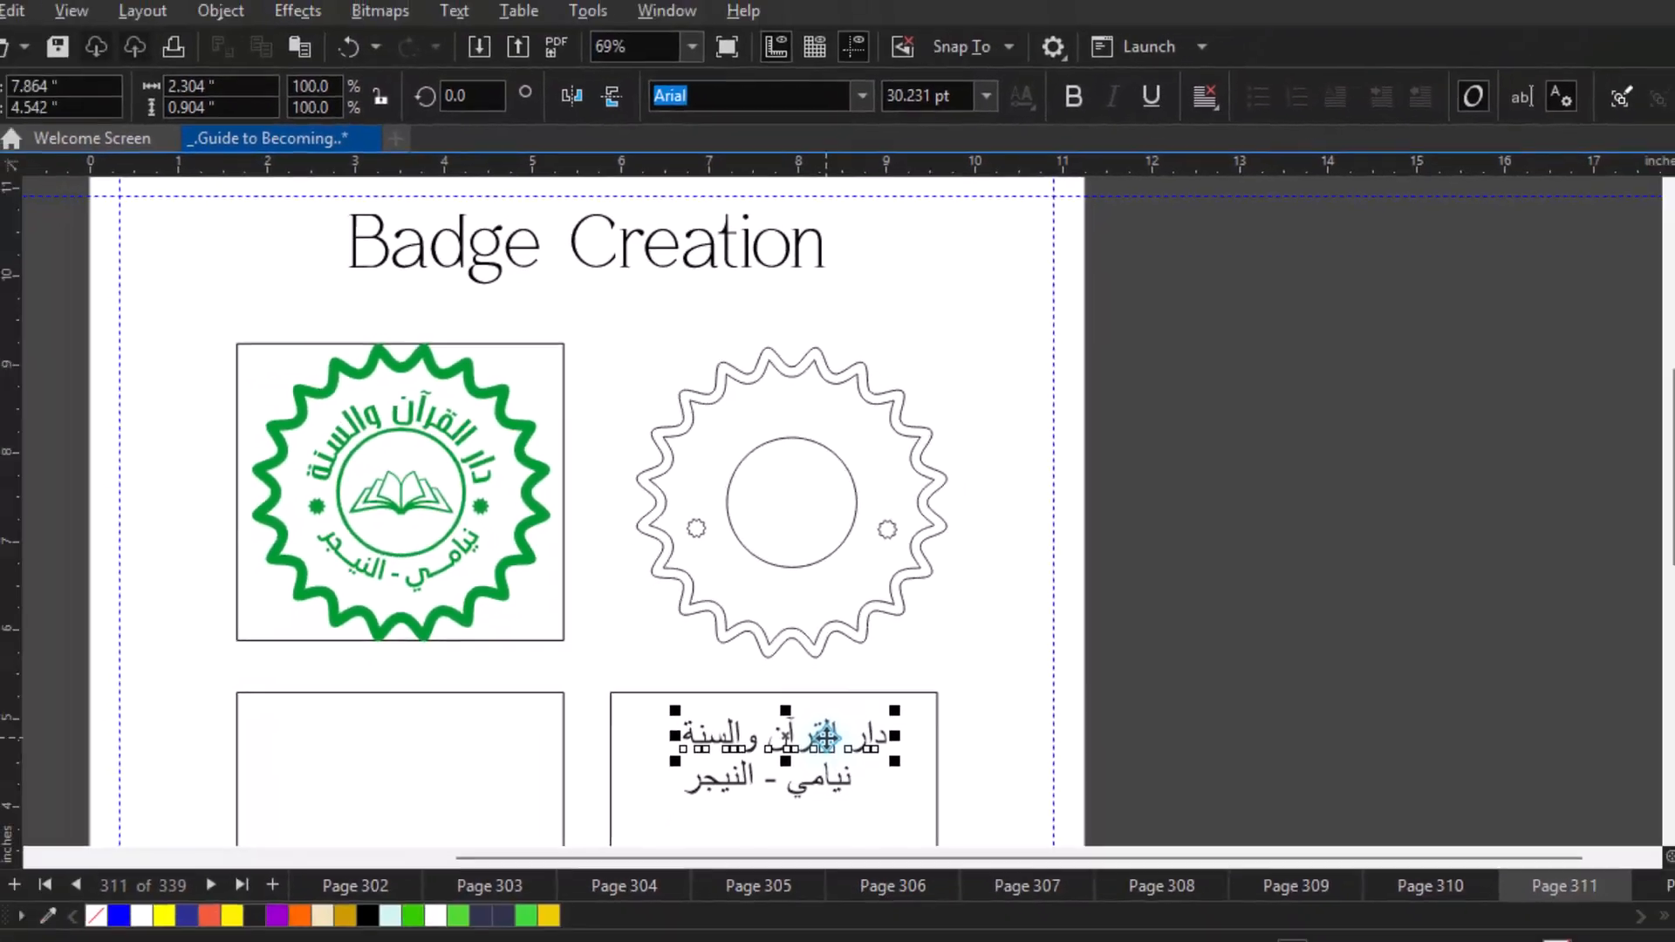
pyautogui.hotkey('alt', 'Right')
pyautogui.hotkey('alt', 'Right')
pyautogui.hotkey('alt', 'Right')
pyautogui.hotkey('alt', 'Right')
pyautogui.hotkey('alt', 'Right')
pyautogui.hotkey('alt', 'Right')
pyautogui.hotkey('alt', 'Right')
pyautogui.hotkey('alt', 'Right')
pyautogui.hotkey('alt', 'Right')
pyautogui.hotkey('alt', 'Right')
pyautogui.hotkey('alt', 'Right')
pyautogui.hotkey('alt', 'Right')
pyautogui.hotkey('alt', 'Right')
pyautogui.hotkey('alt', 'Right')
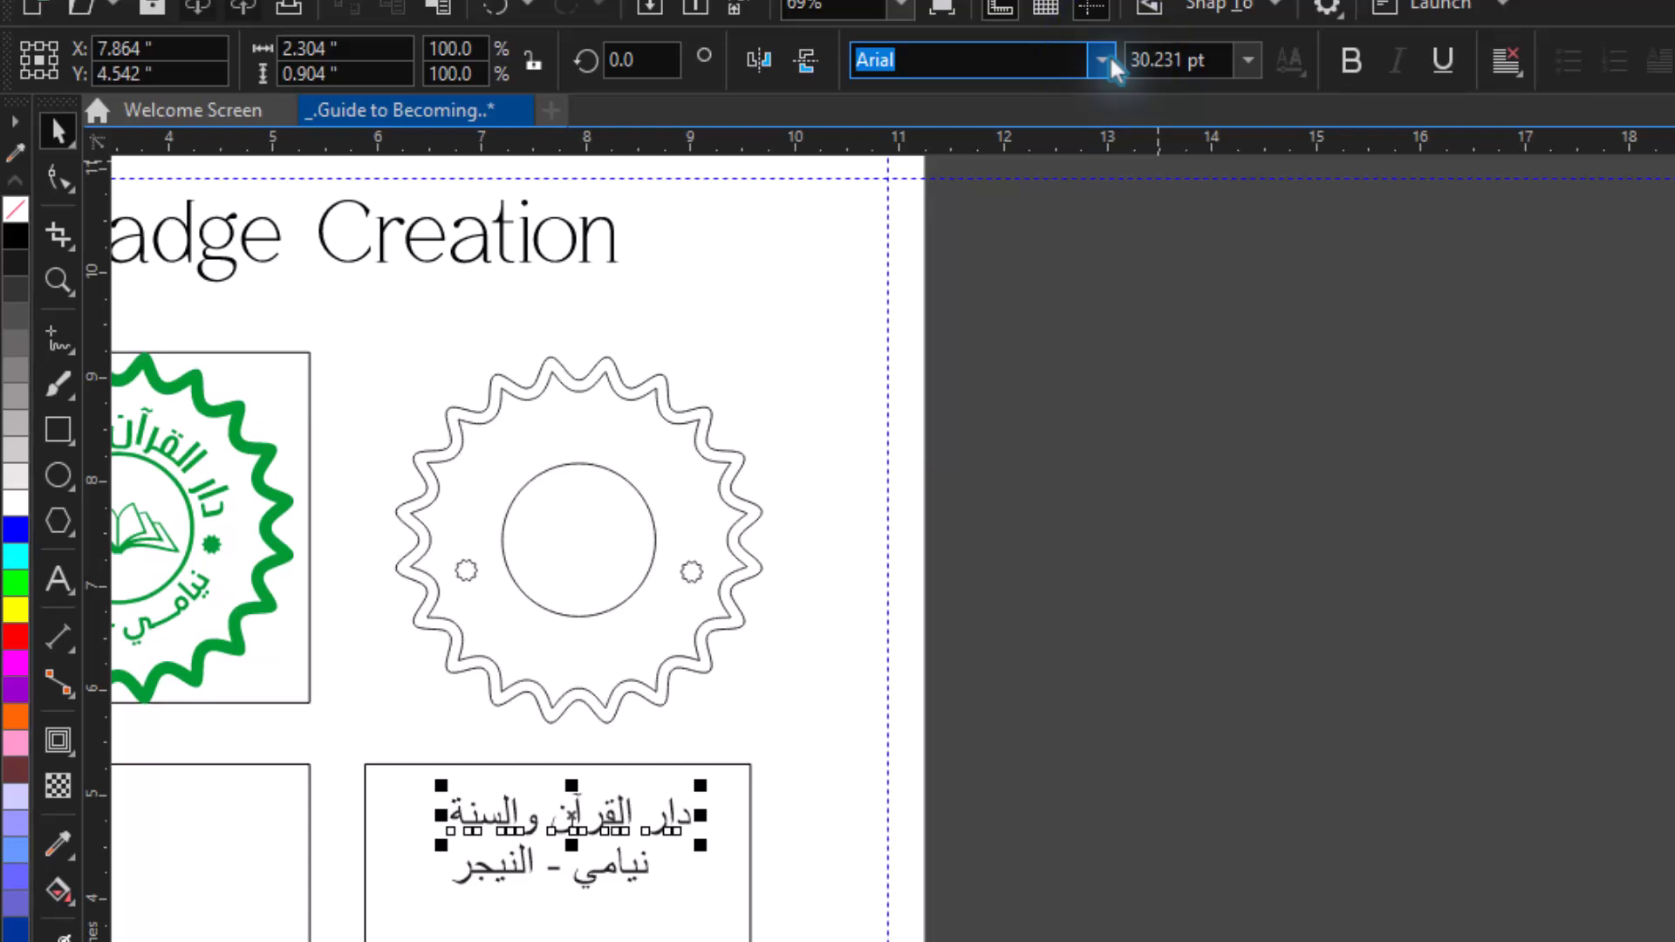
pyautogui.click(1102, 59)
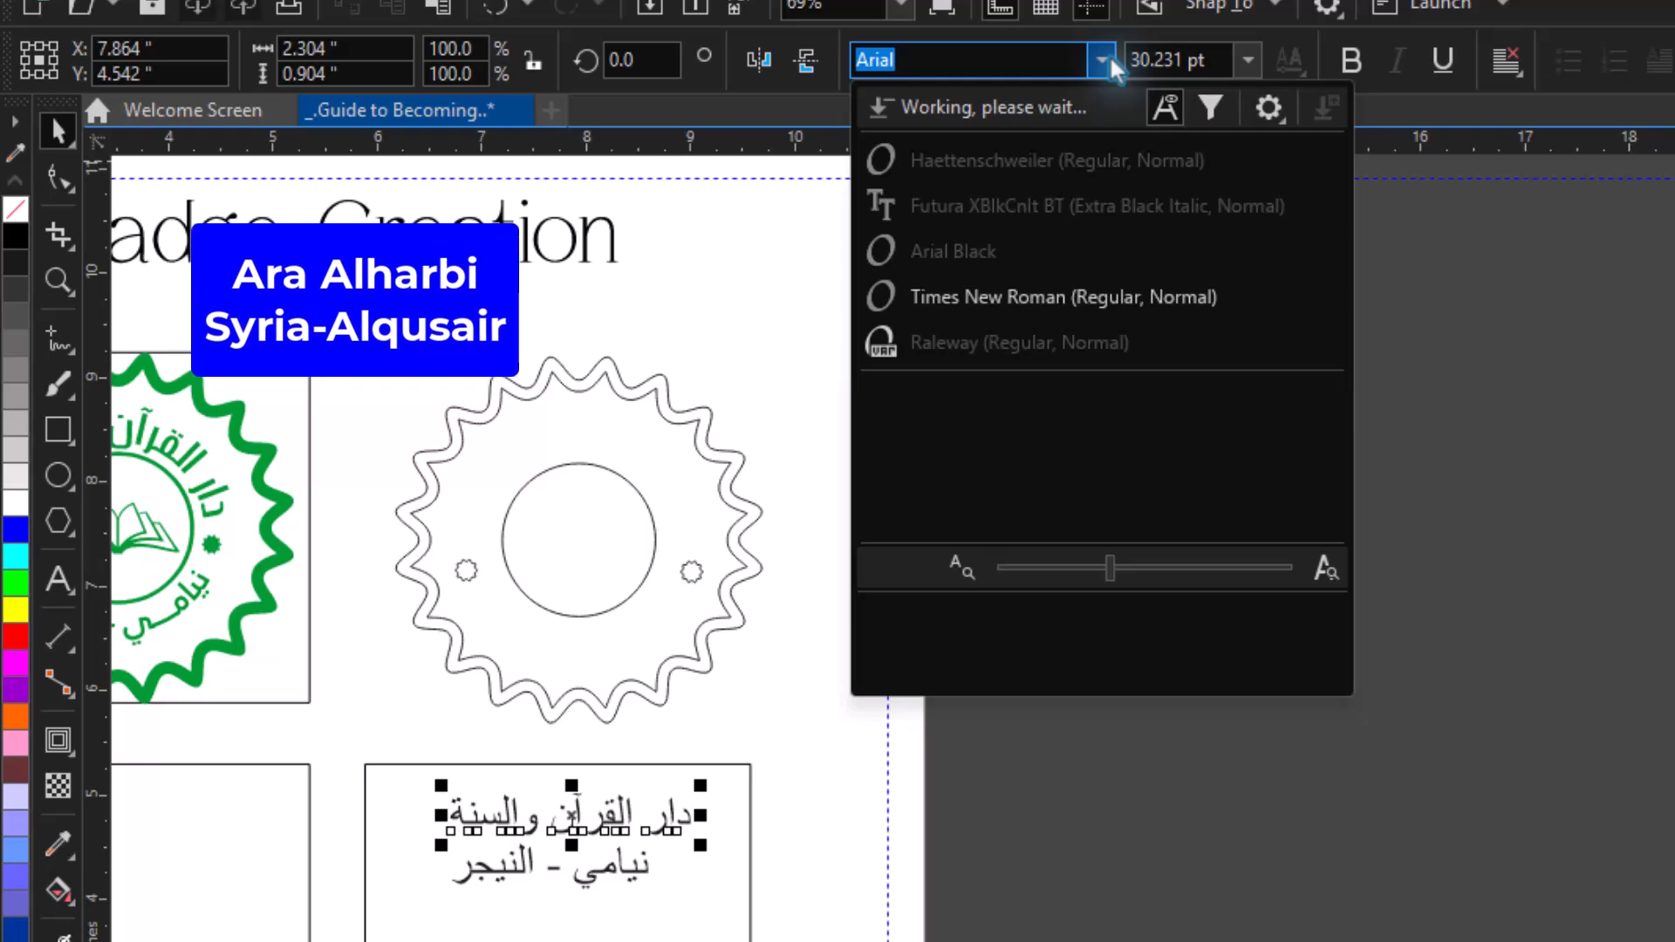
pyautogui.click(990, 58)
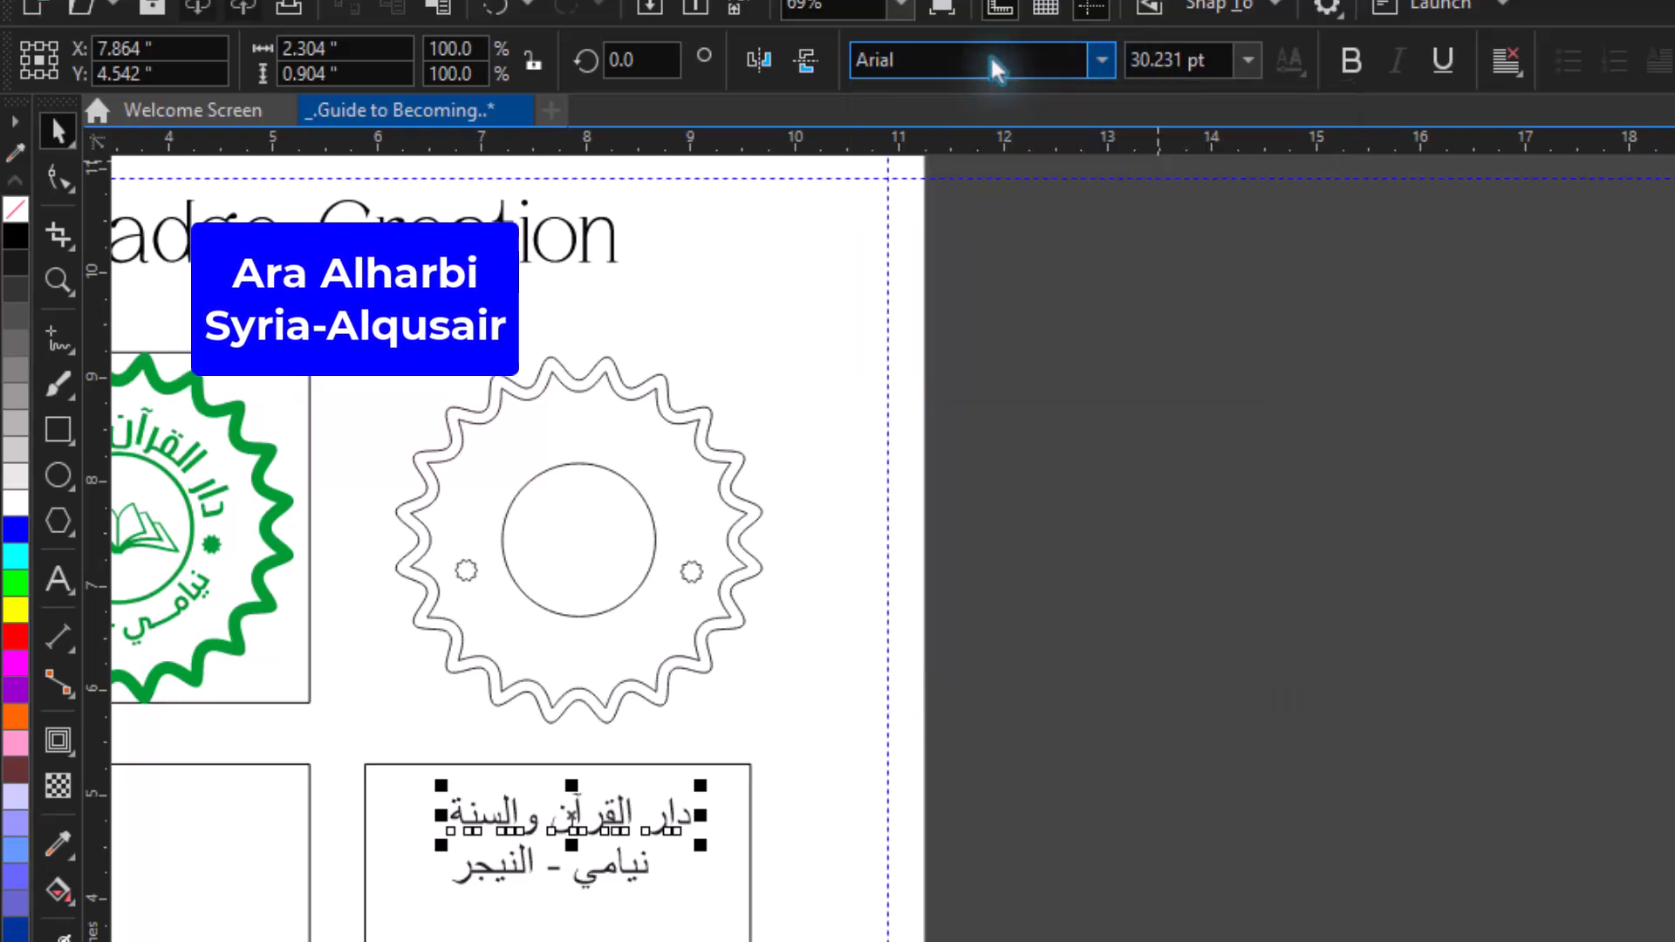
pyautogui.click(1102, 60)
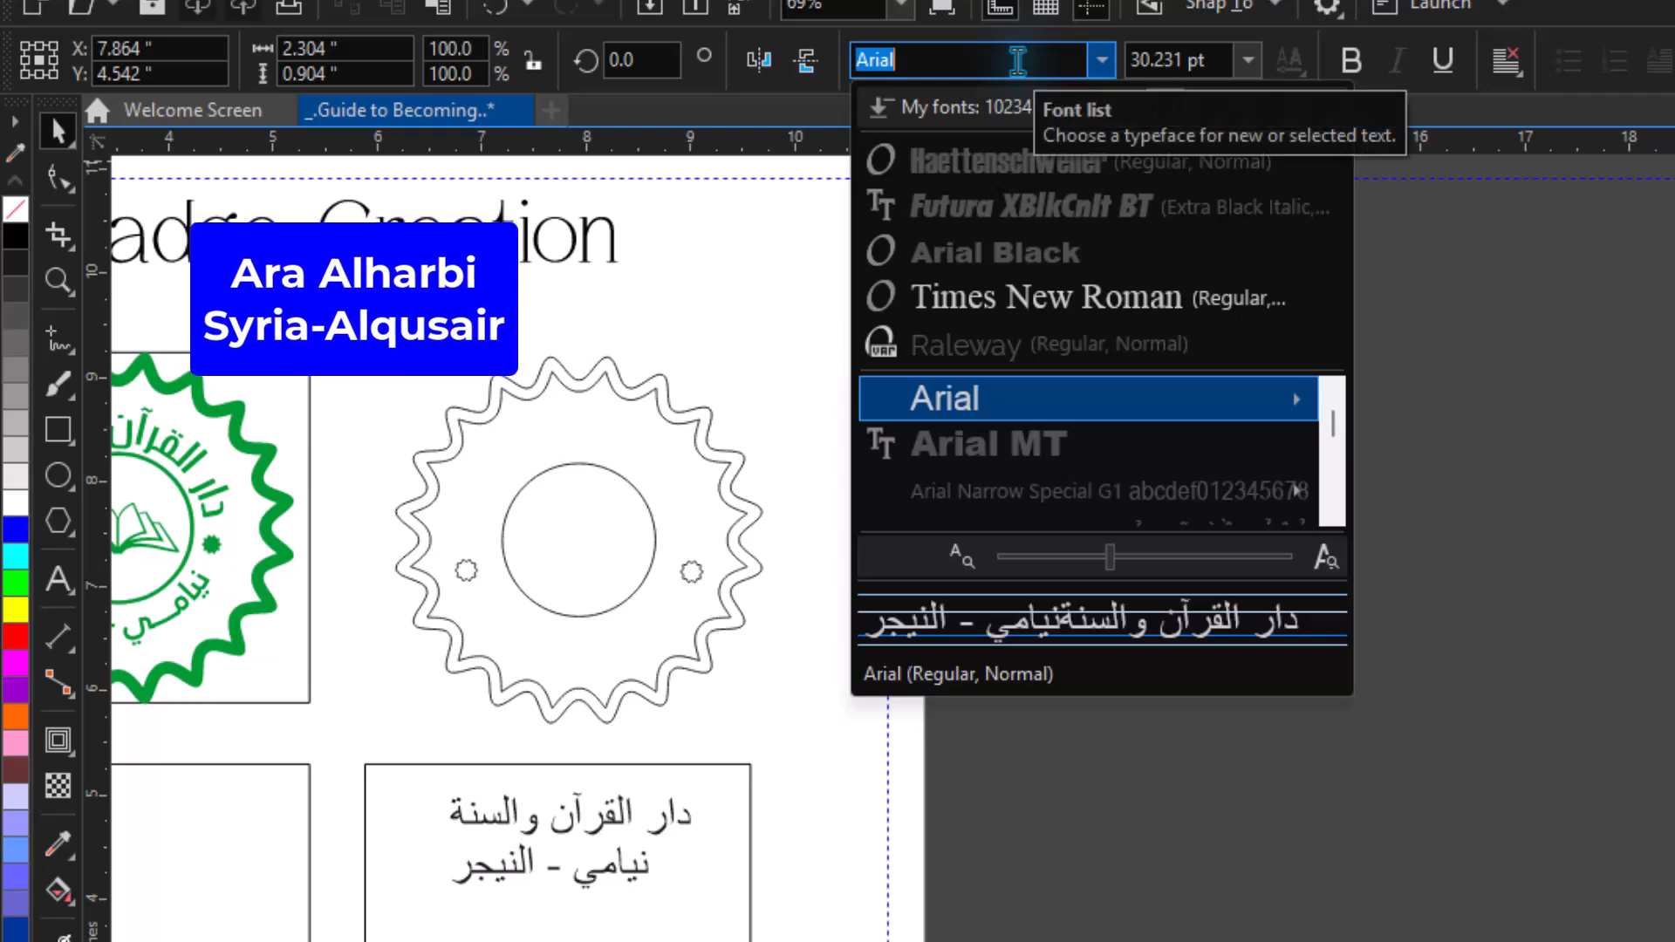
pyautogui.click(1018, 59)
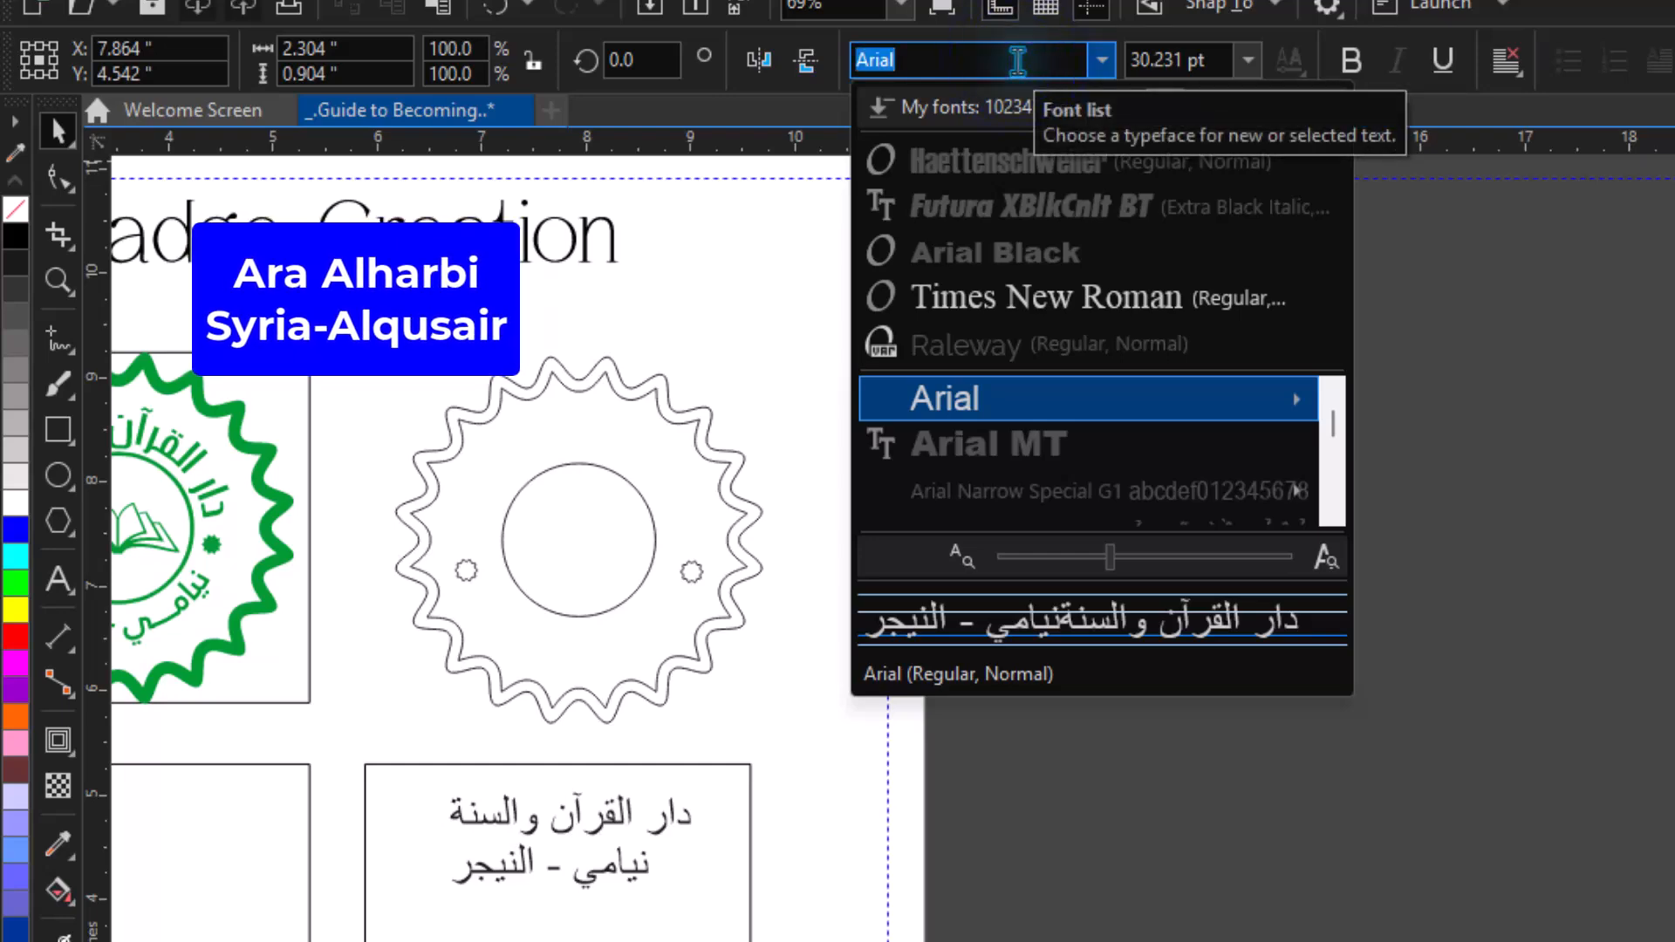
pyautogui.write('A')
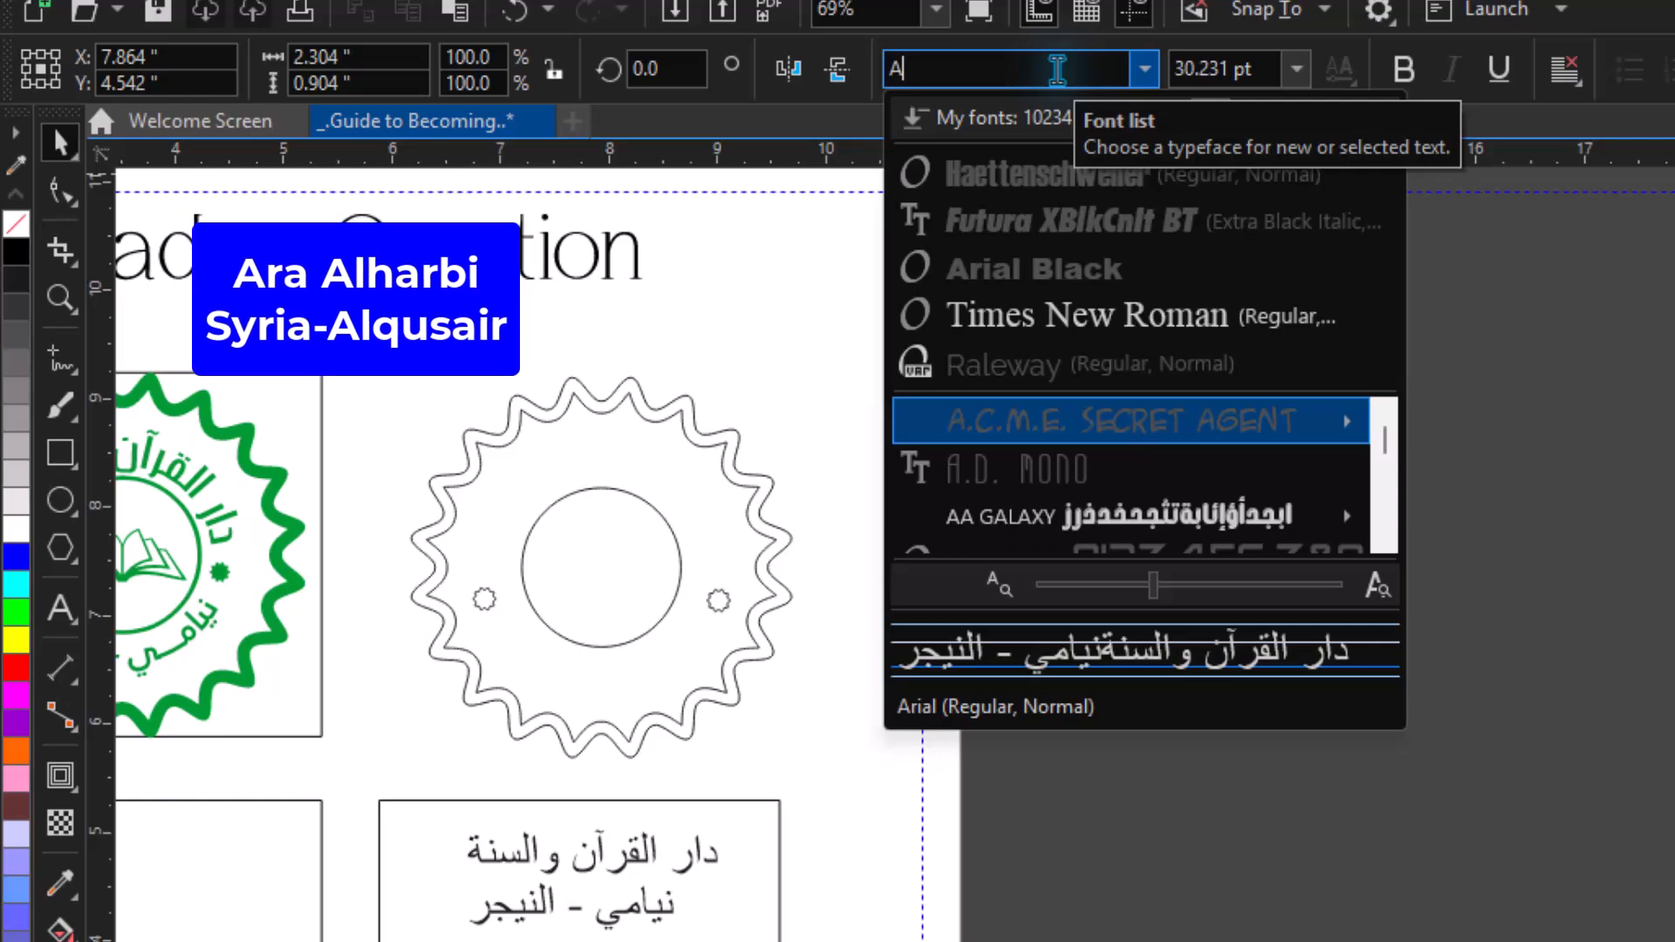
pyautogui.write('a')
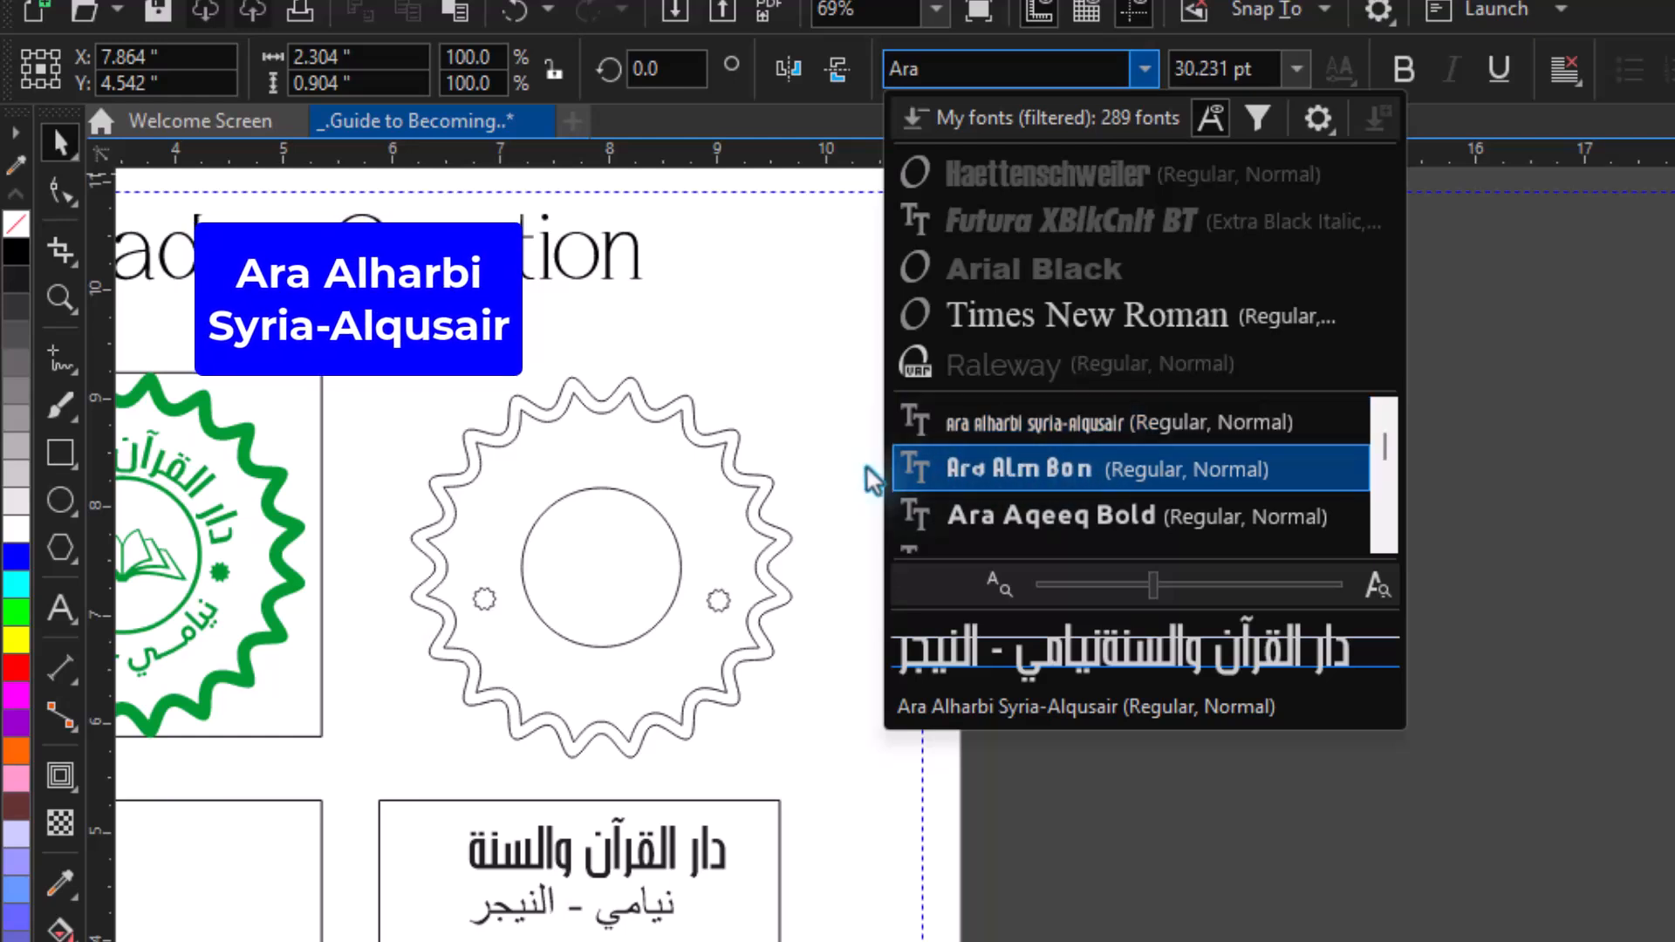
# Step: Preview the Ara fonts on the line "دار القرآن والسنة" and apply Ara Alharbi Syria-Alqusair
pyautogui.press('Down')
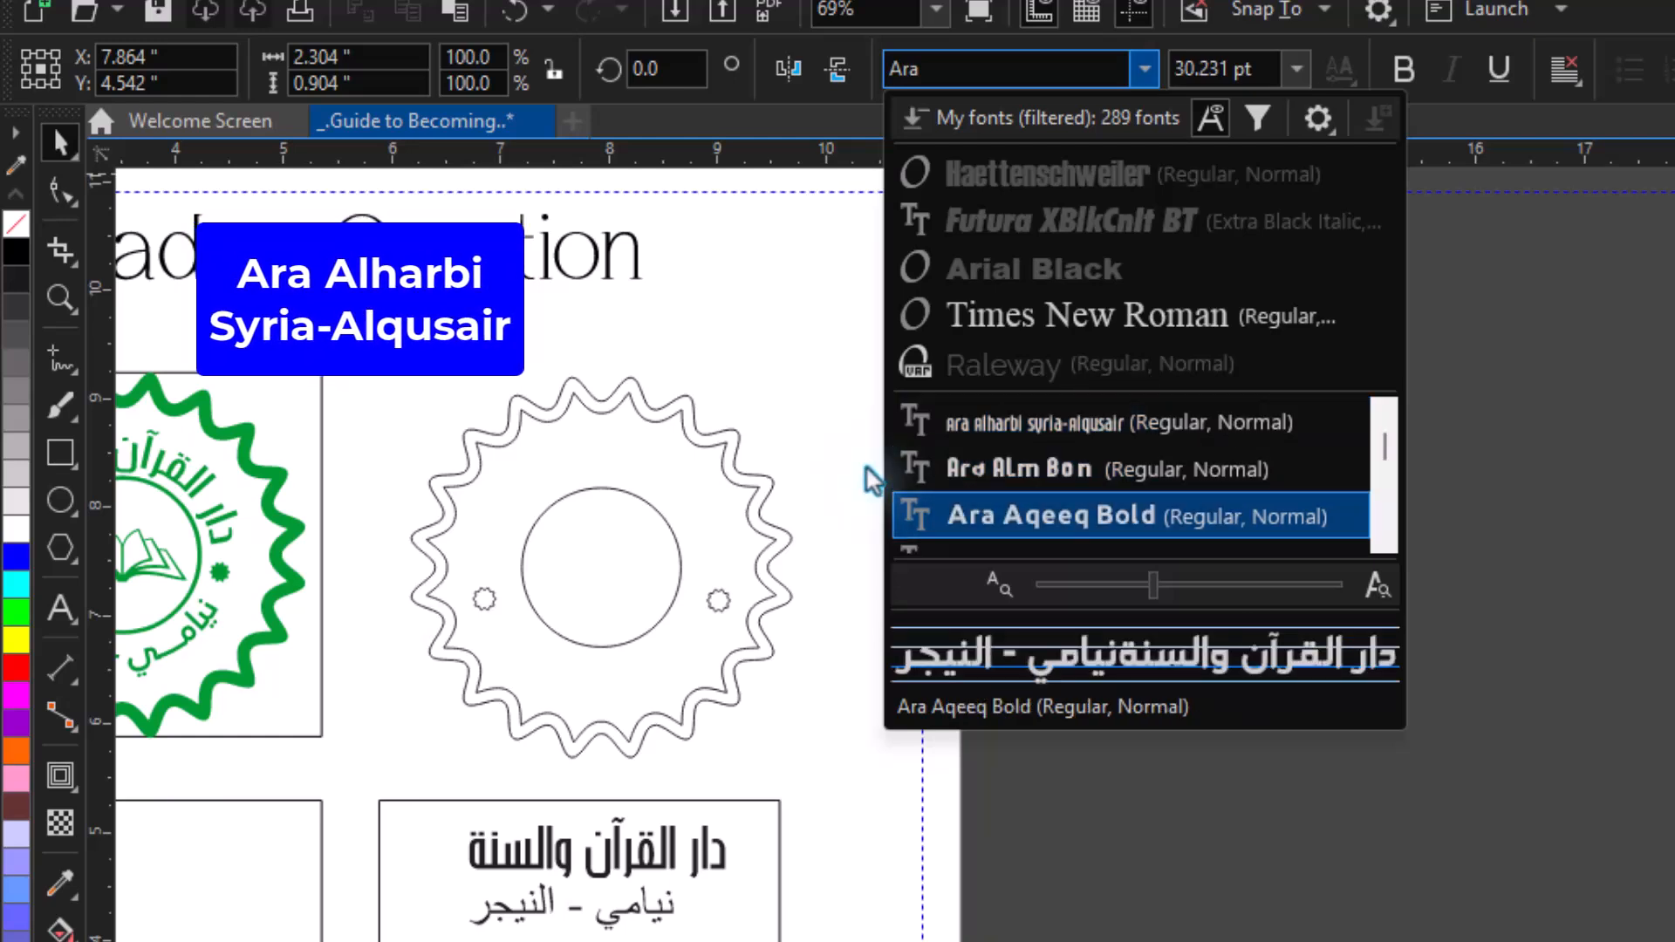
pyautogui.press('Down')
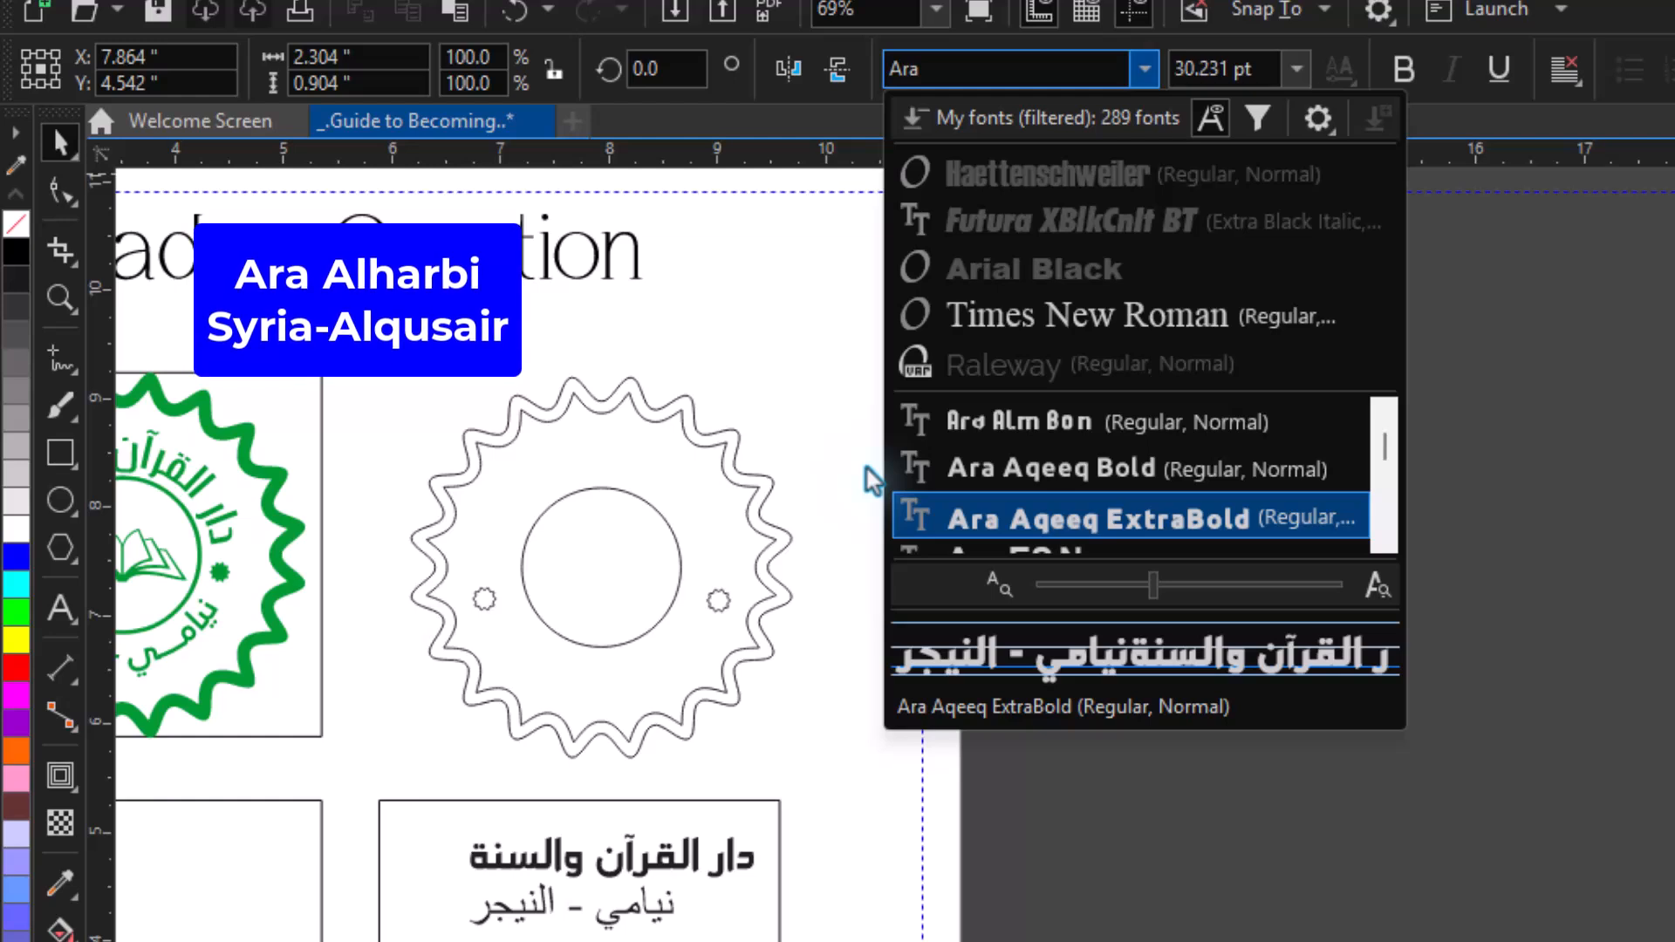
pyautogui.press('Down')
pyautogui.press('Down')
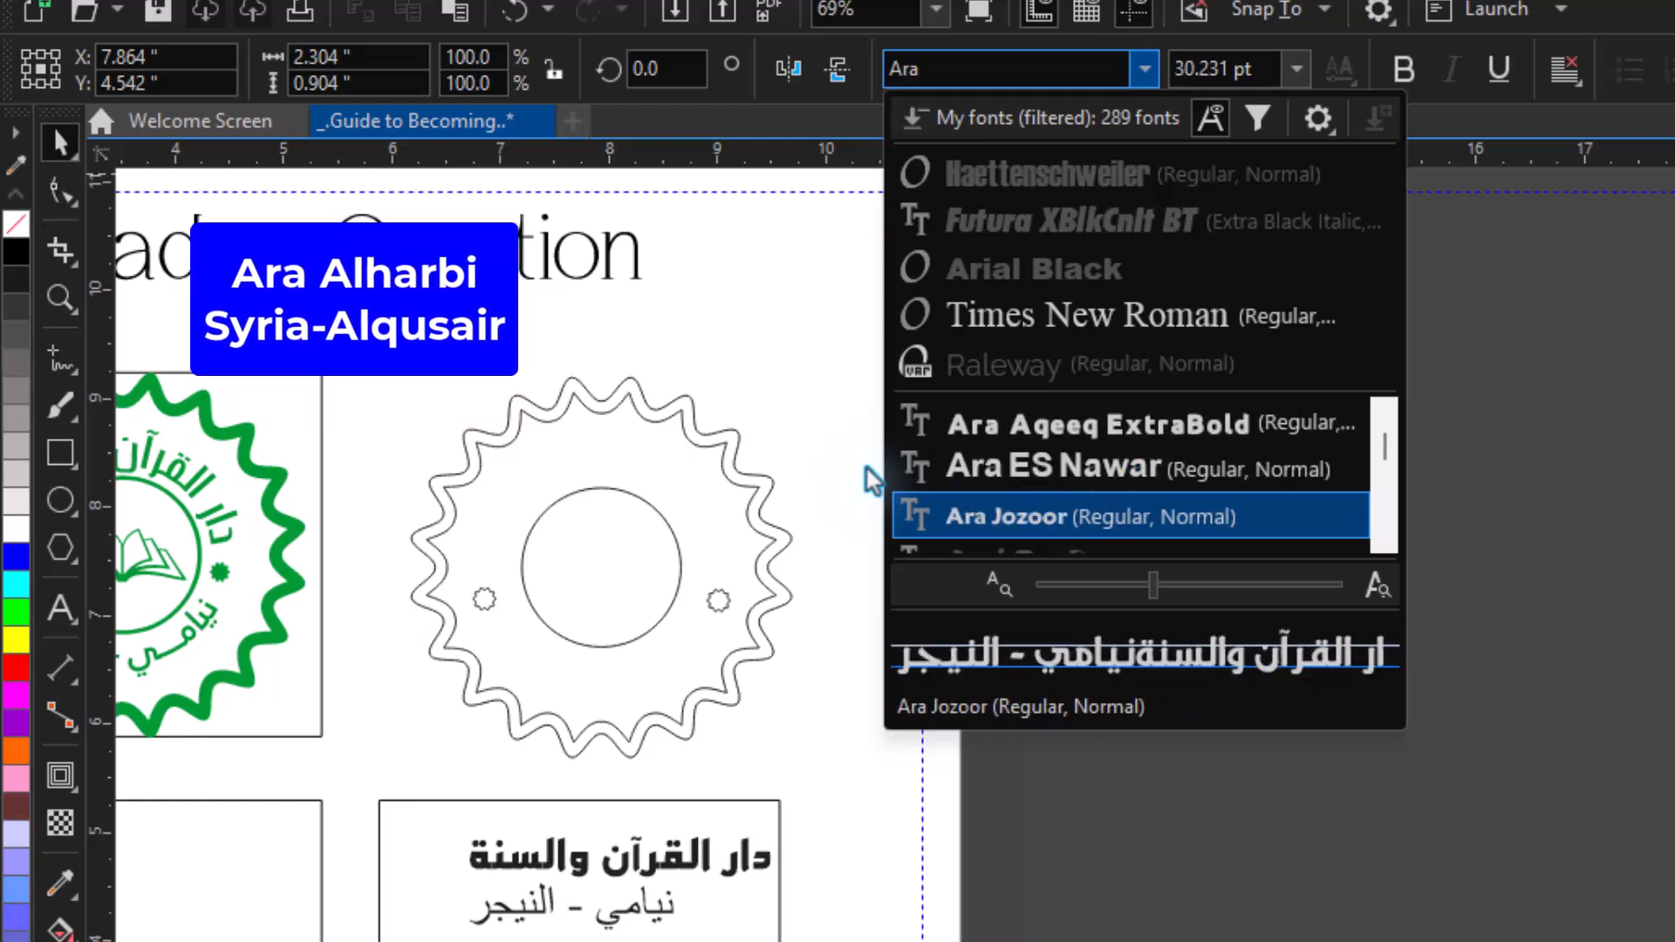
pyautogui.press('Down')
pyautogui.press('Up')
pyautogui.press('Up')
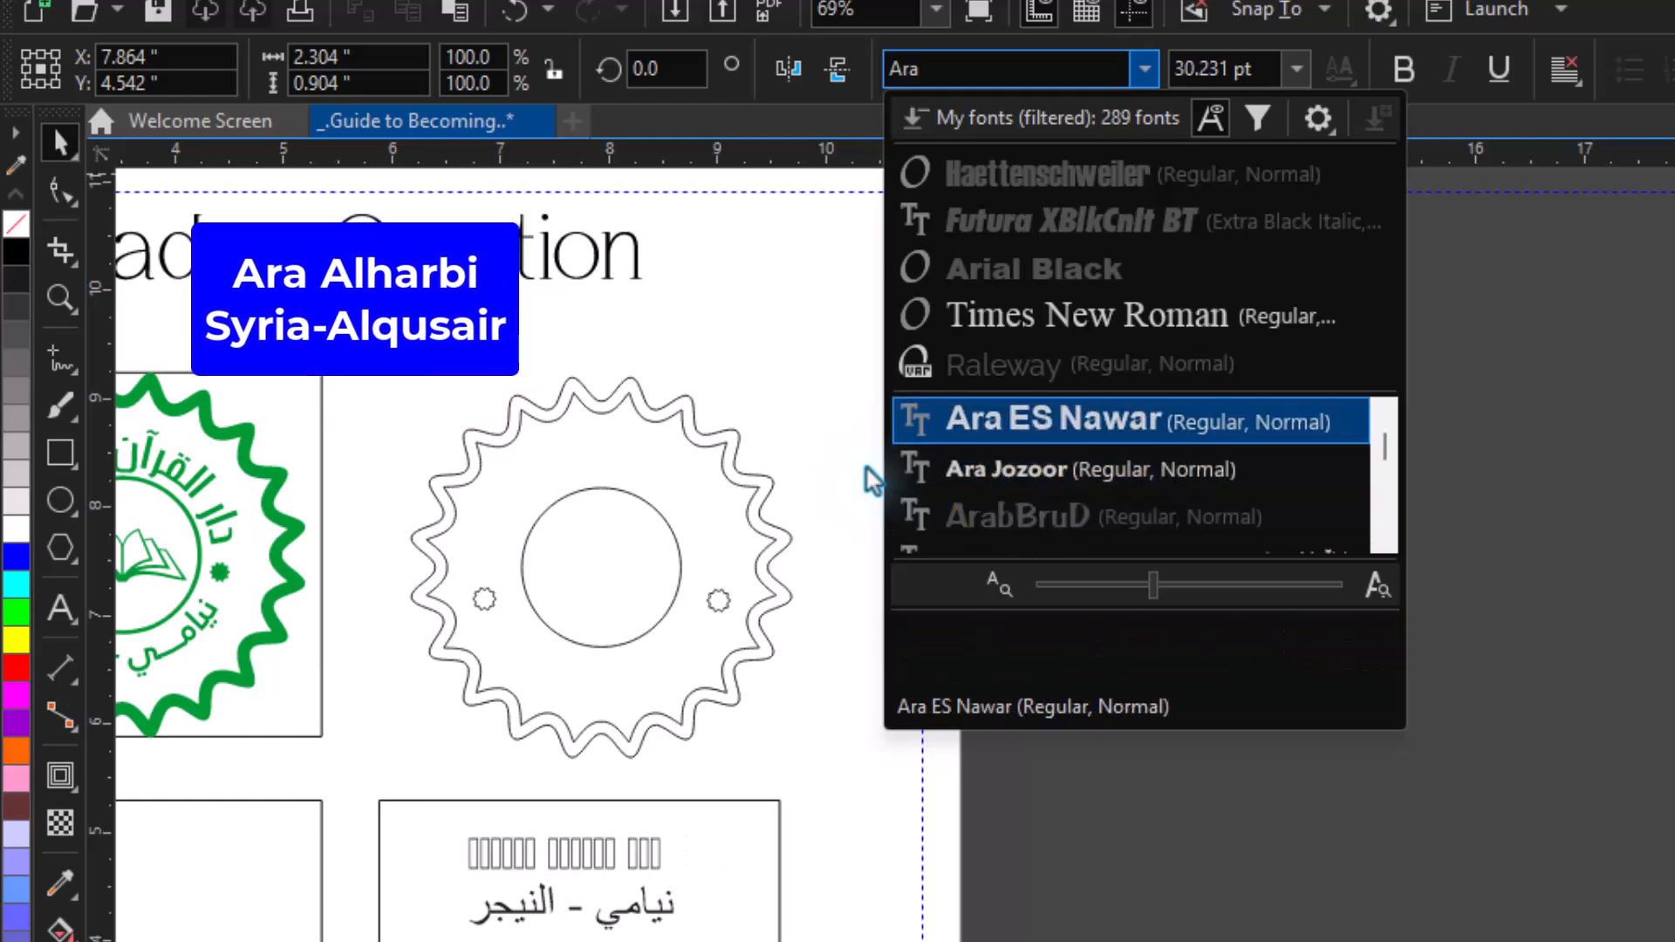
pyautogui.press('Up')
pyautogui.press('Up')
pyautogui.press('Up')
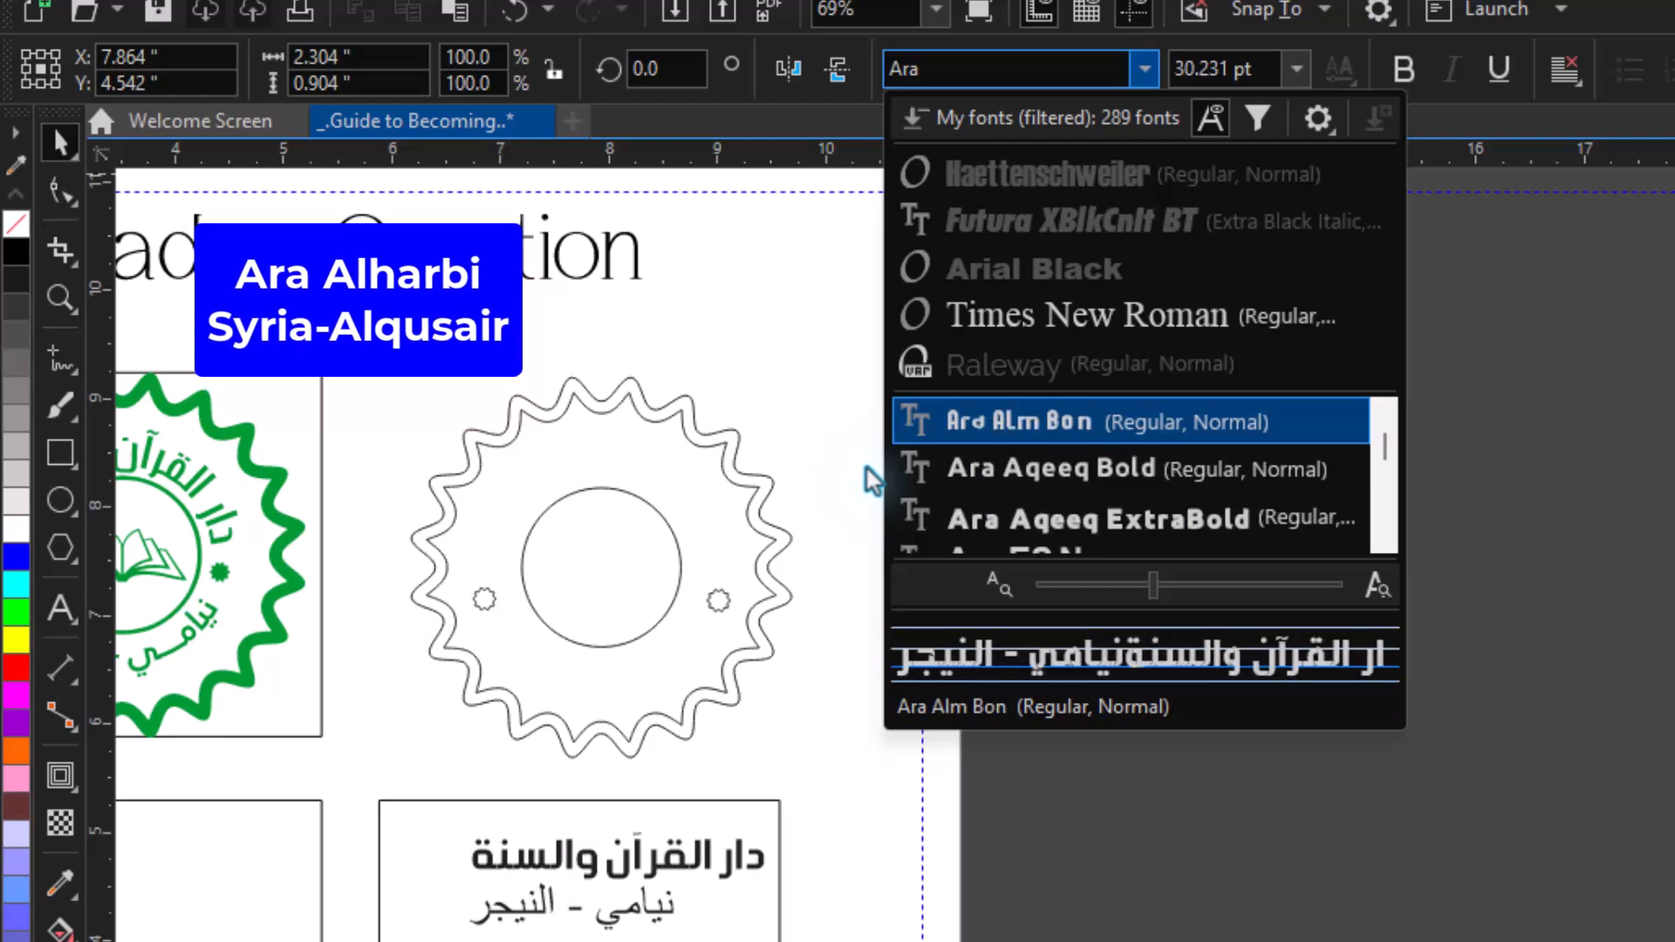
pyautogui.press('Up')
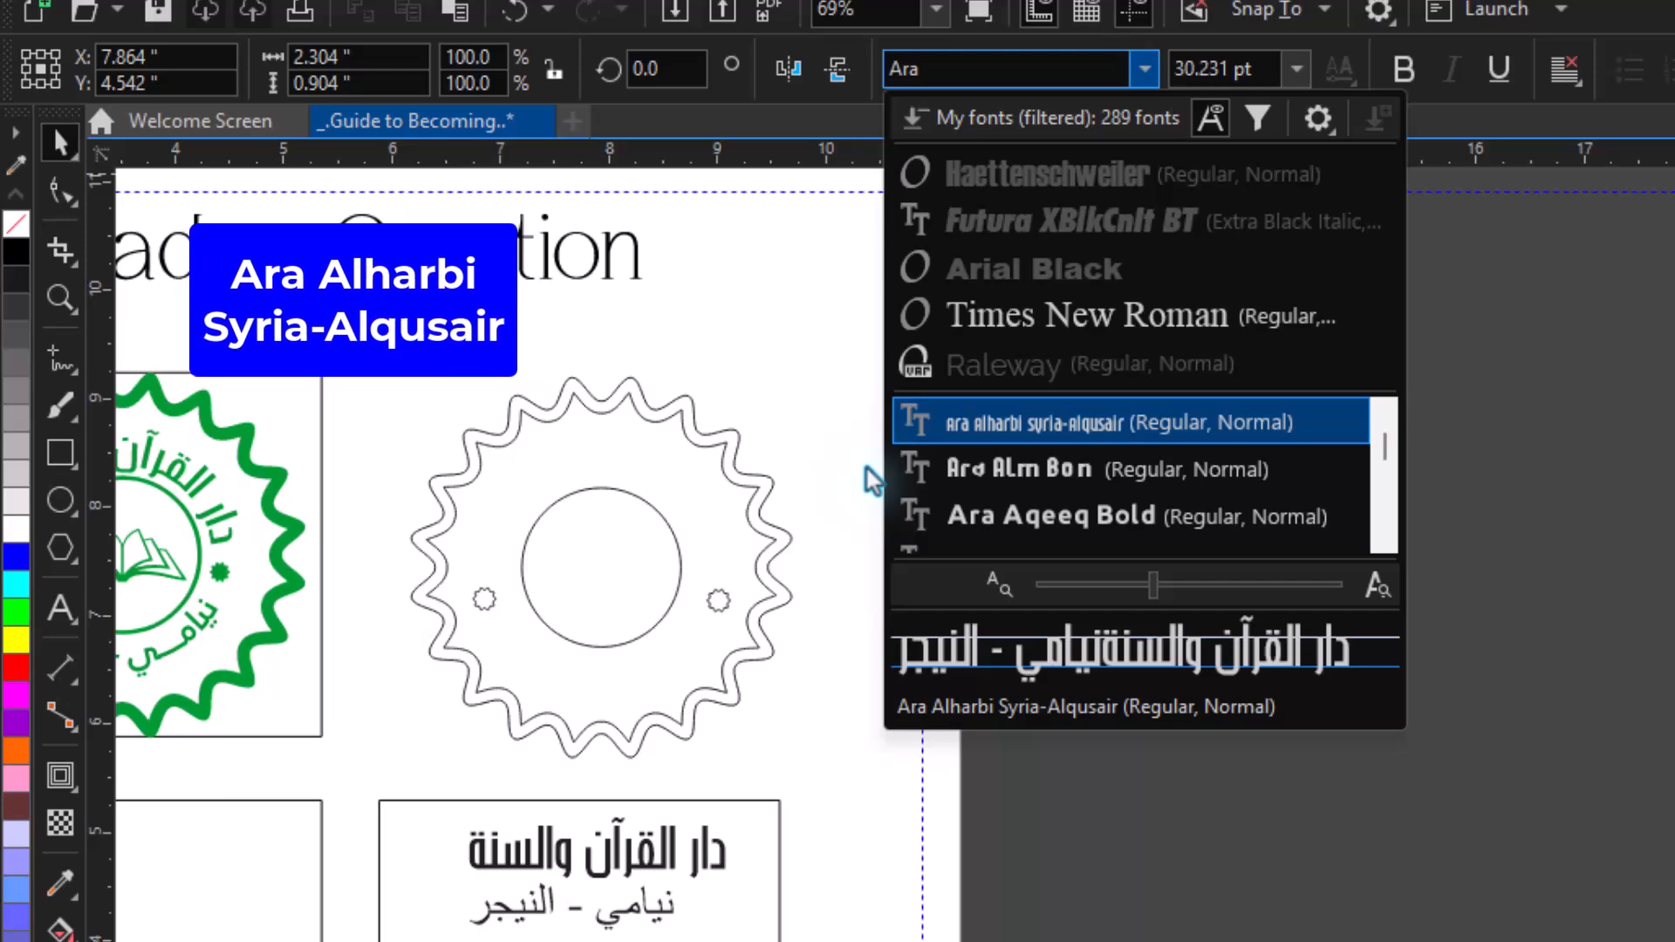
pyautogui.press('Return')
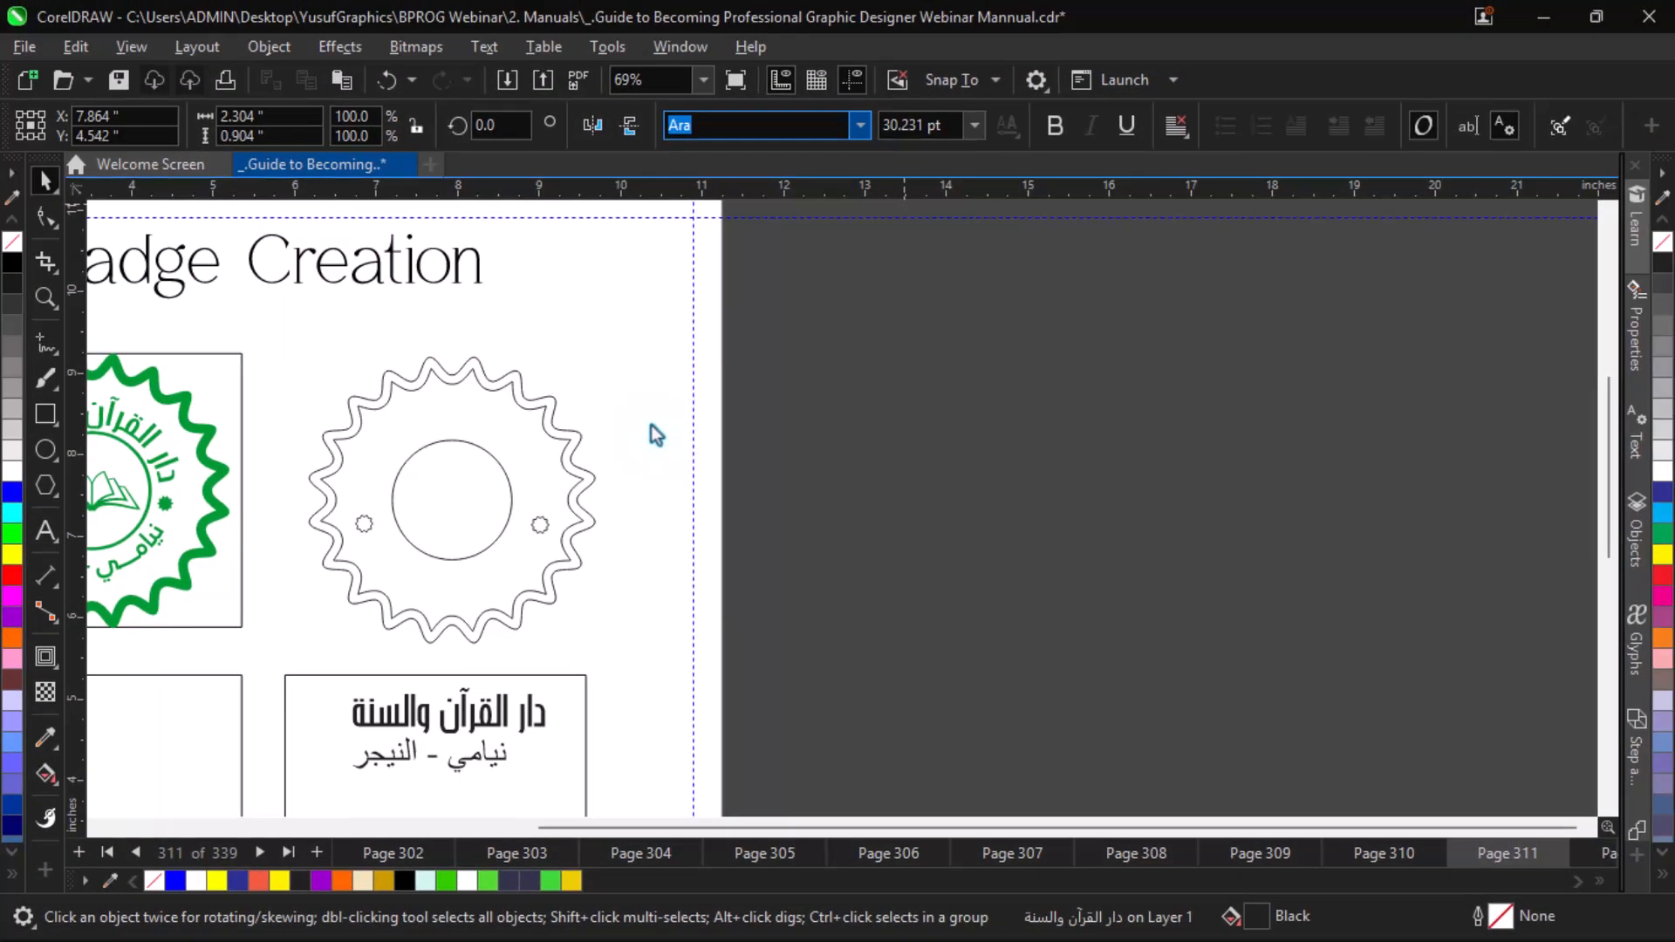
# Step: Set the font of the lower Arabic line "نيامي - النيجر" to Cairo (Bold)
pyautogui.hotkey('alt', 'Left')
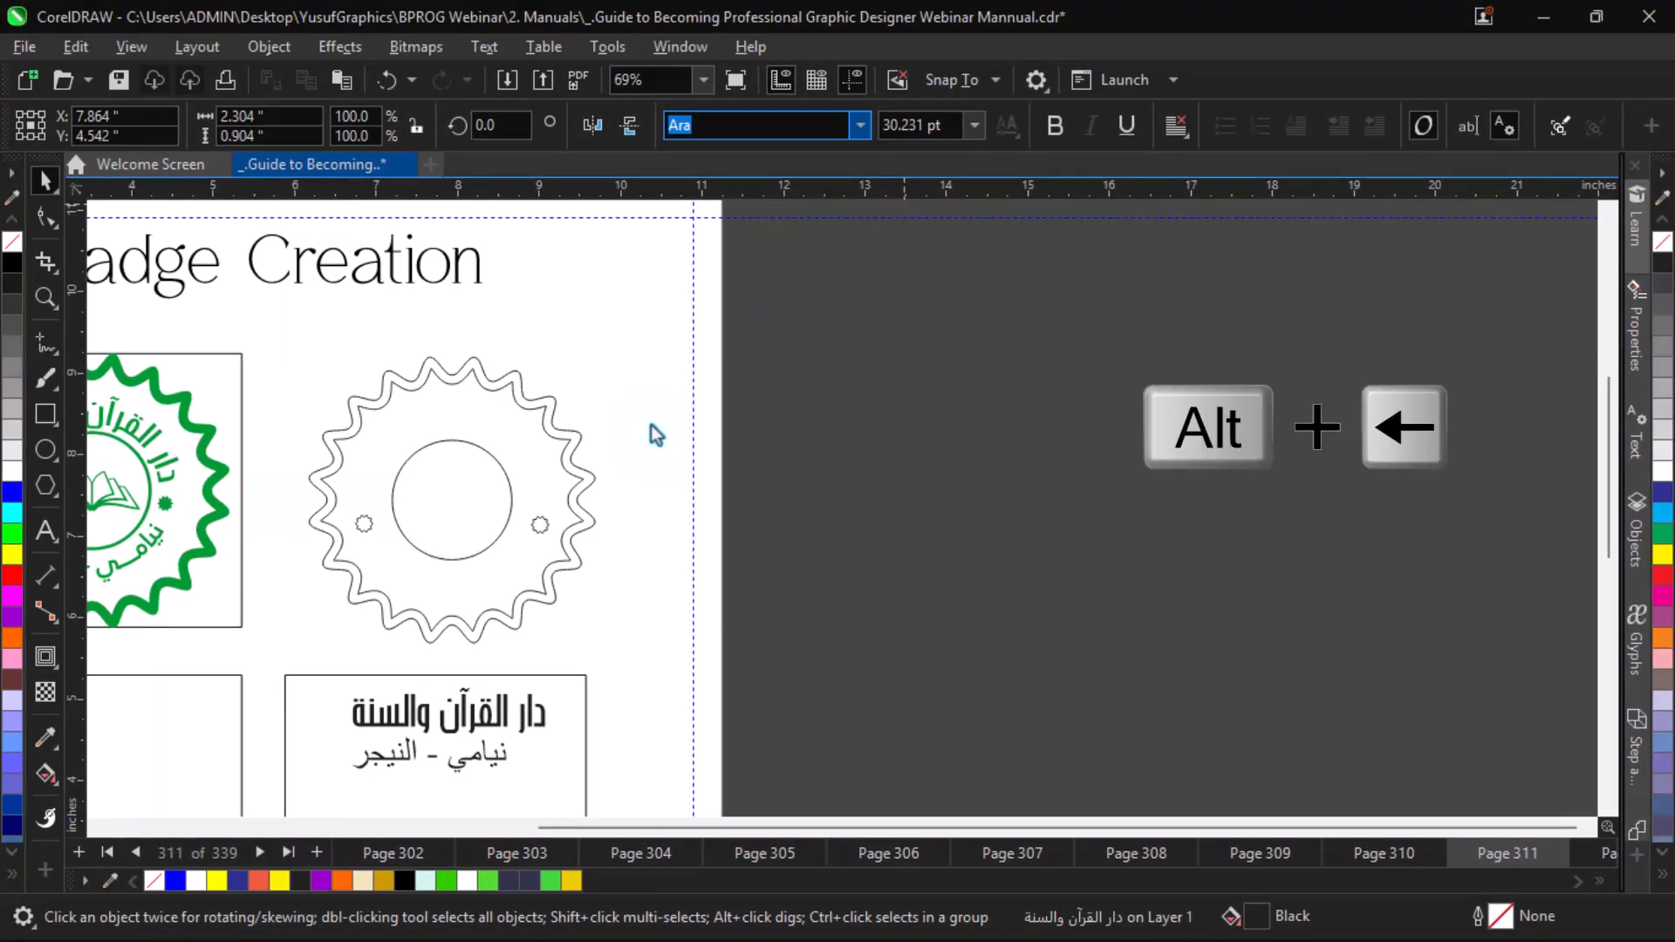
pyautogui.hotkey('alt', 'Left')
pyautogui.hotkey('alt', 'Left')
pyautogui.hotkey('alt', 'Left')
pyautogui.hotkey('alt', 'Left')
pyautogui.hotkey('alt', 'Left')
pyautogui.hotkey('alt', 'Left')
pyautogui.hotkey('alt', 'Left')
pyautogui.hotkey('alt', 'Left')
pyautogui.hotkey('alt', 'Left')
pyautogui.hotkey('alt', 'Left')
pyautogui.hotkey('alt', 'Left')
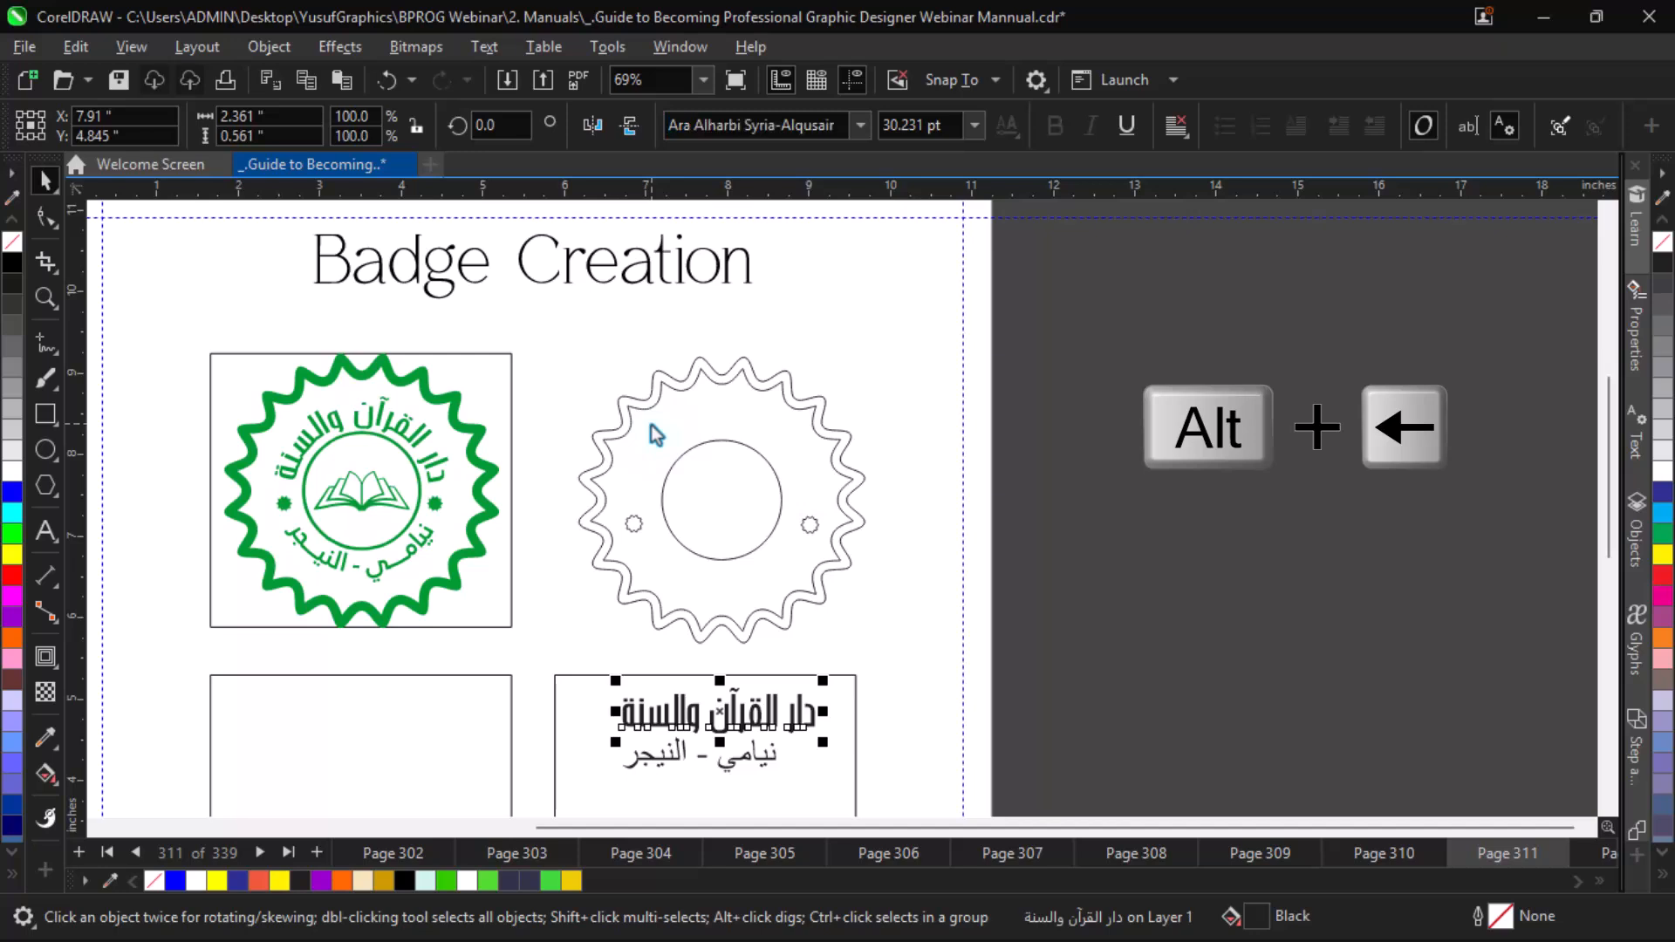
pyautogui.click(679, 761)
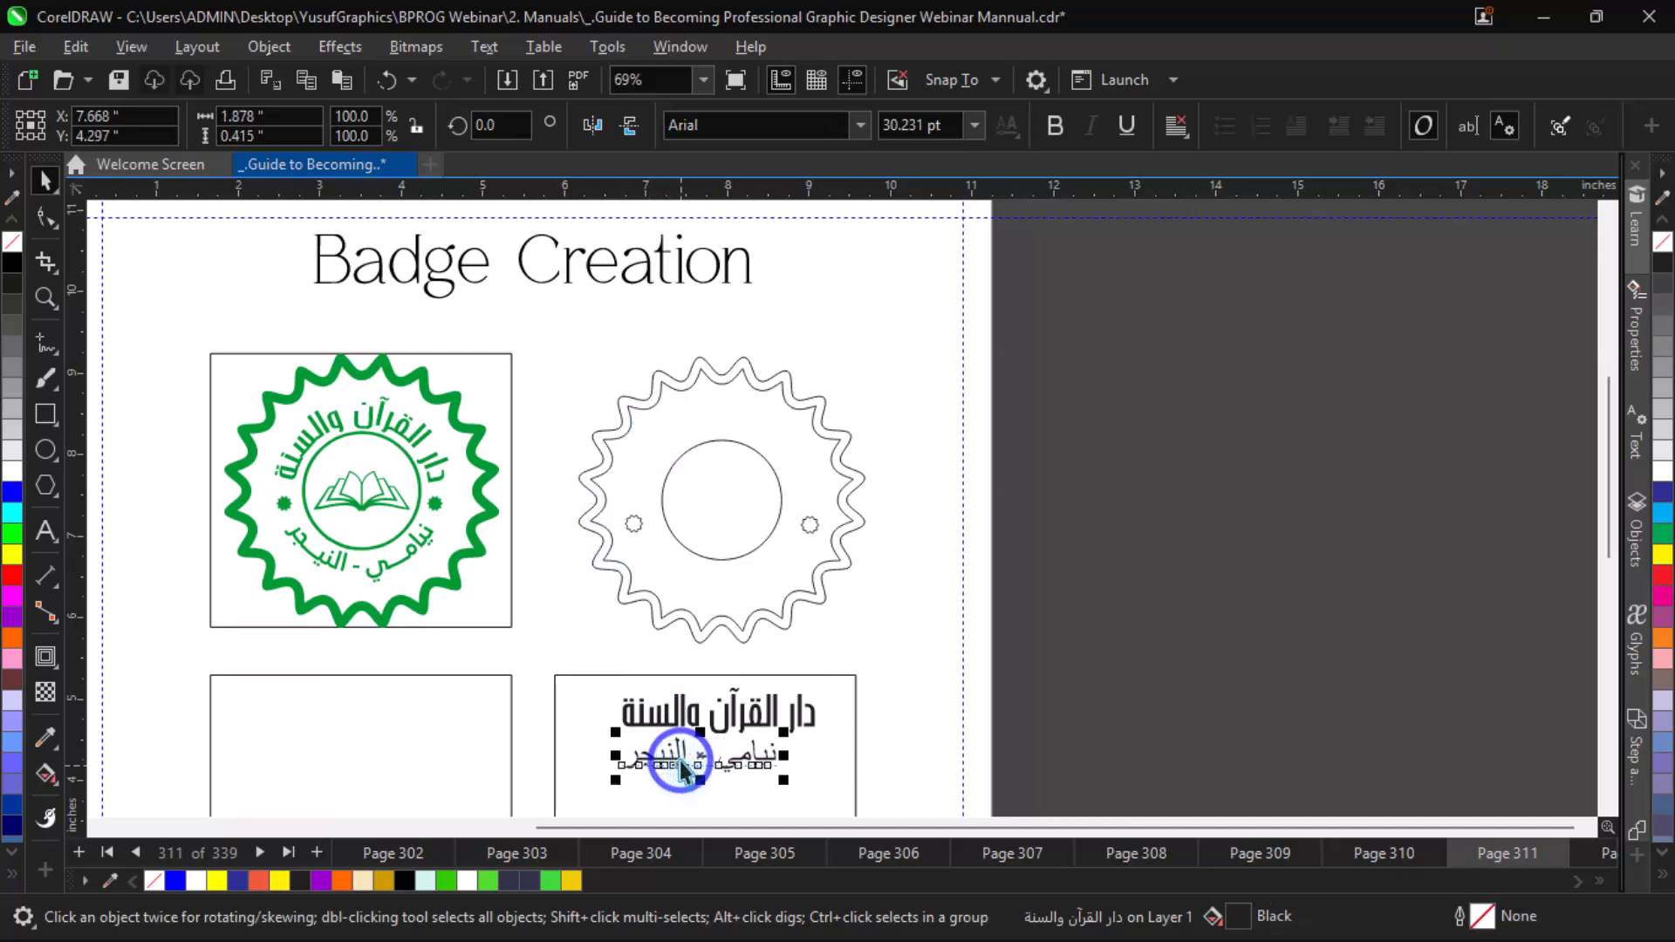
pyautogui.hotkey('alt', 'Right')
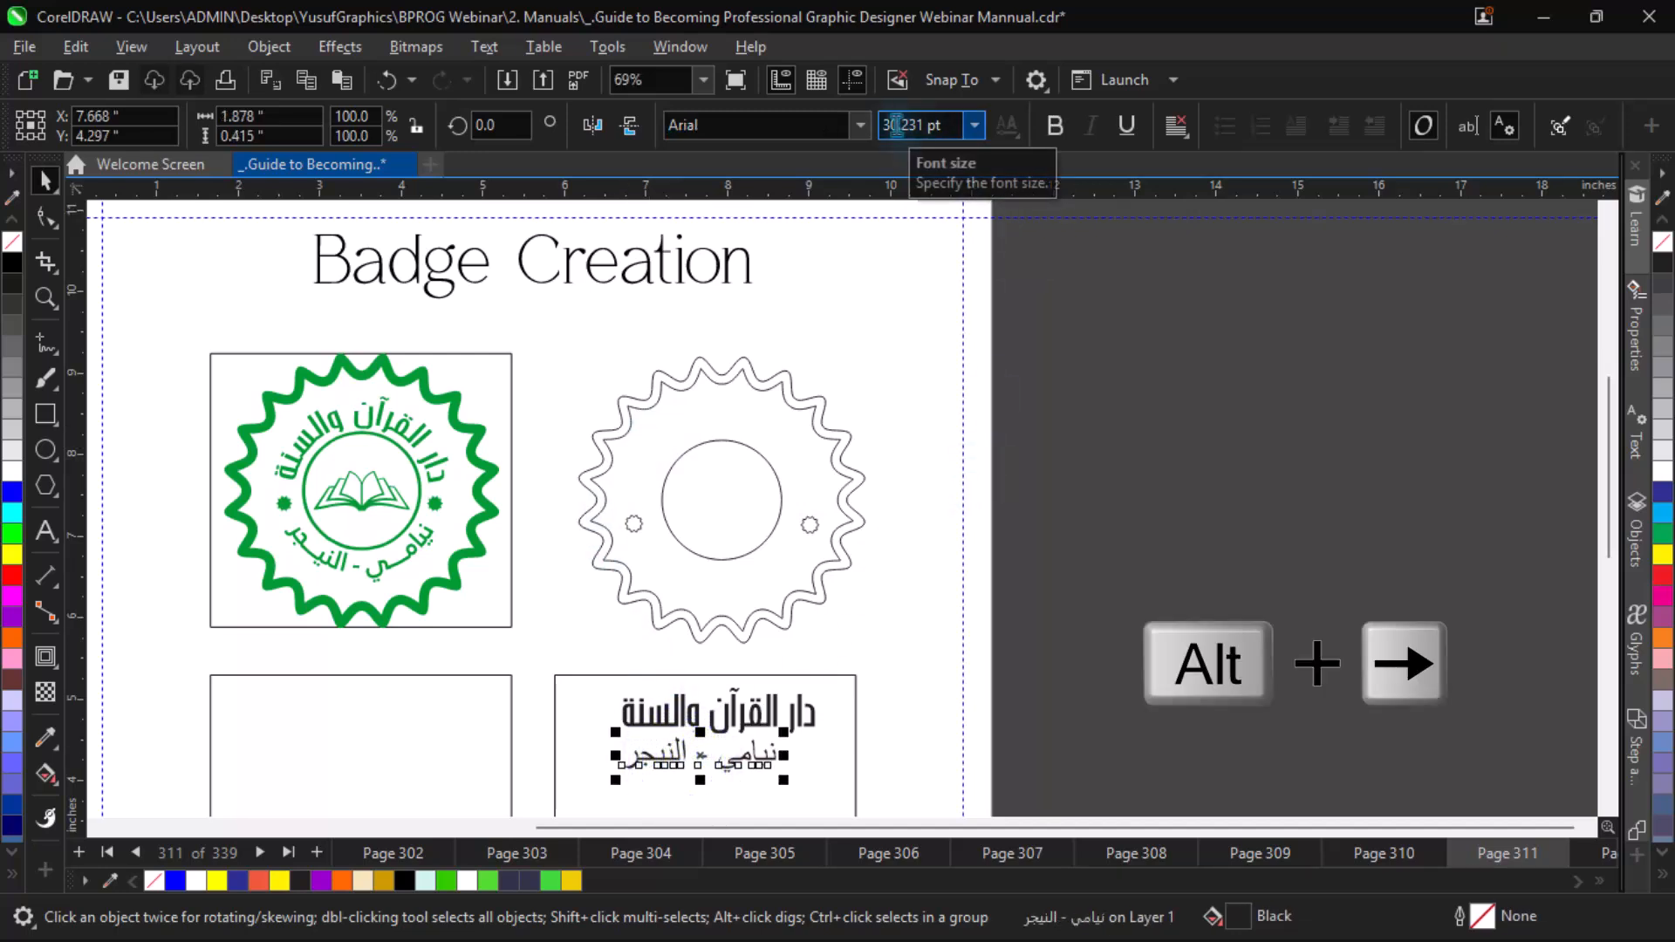
pyautogui.hotkey('alt', 'Right')
pyautogui.hotkey('alt', 'Right')
pyautogui.hotkey('alt', 'Right')
pyautogui.hotkey('alt', 'Right')
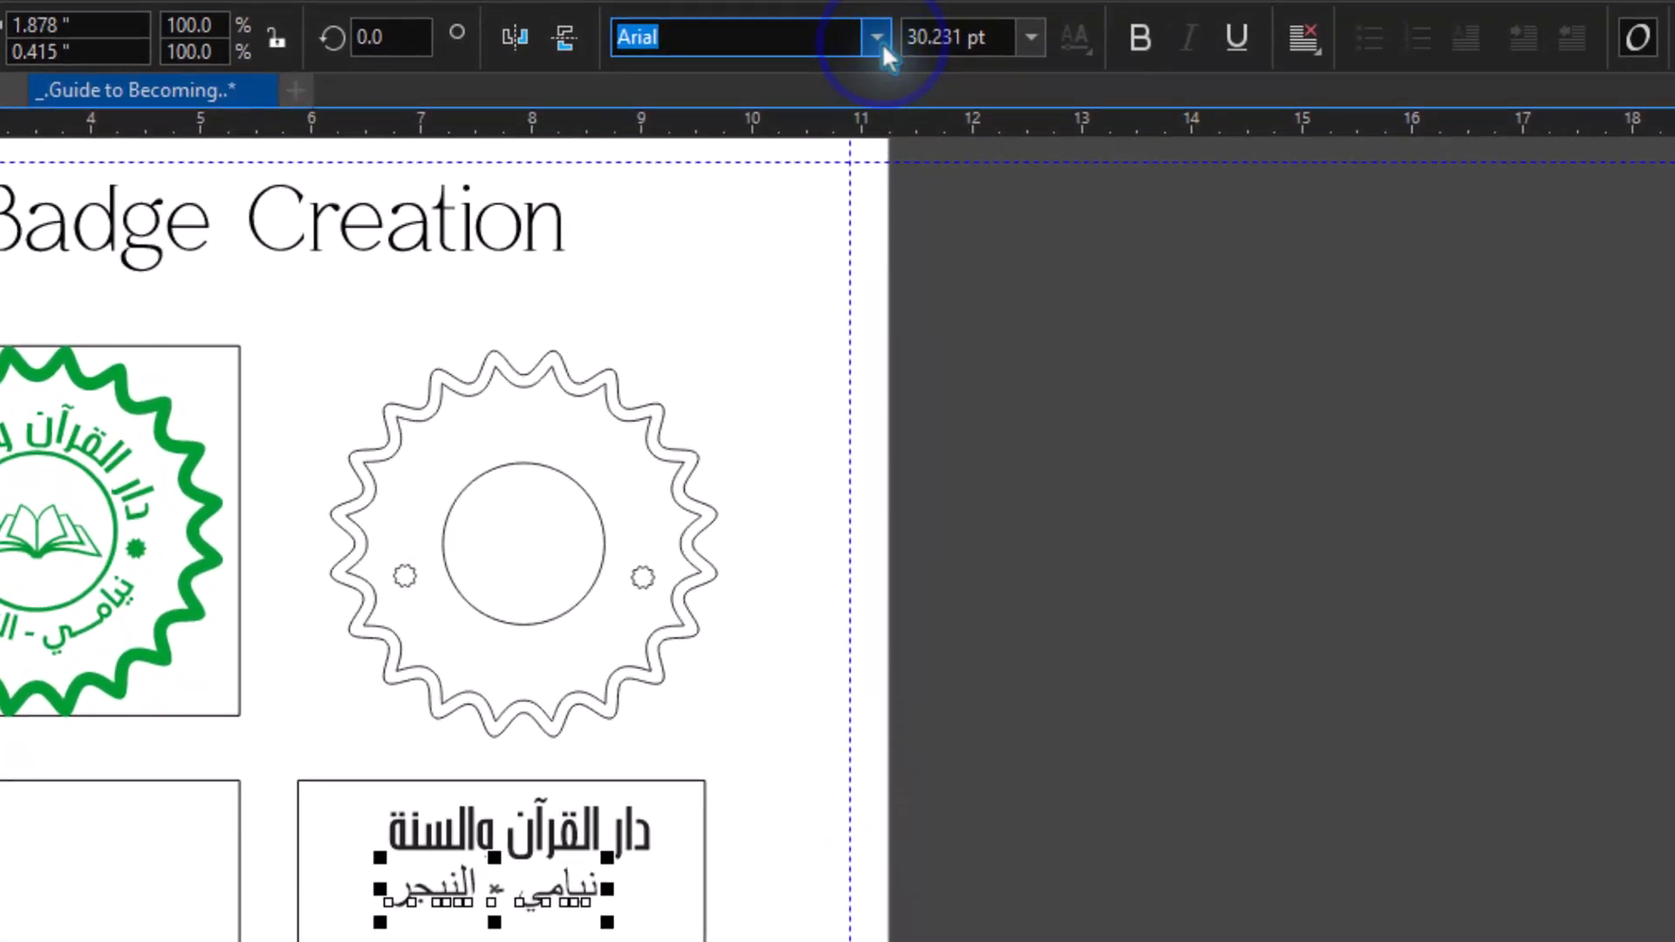
pyautogui.click(864, 111)
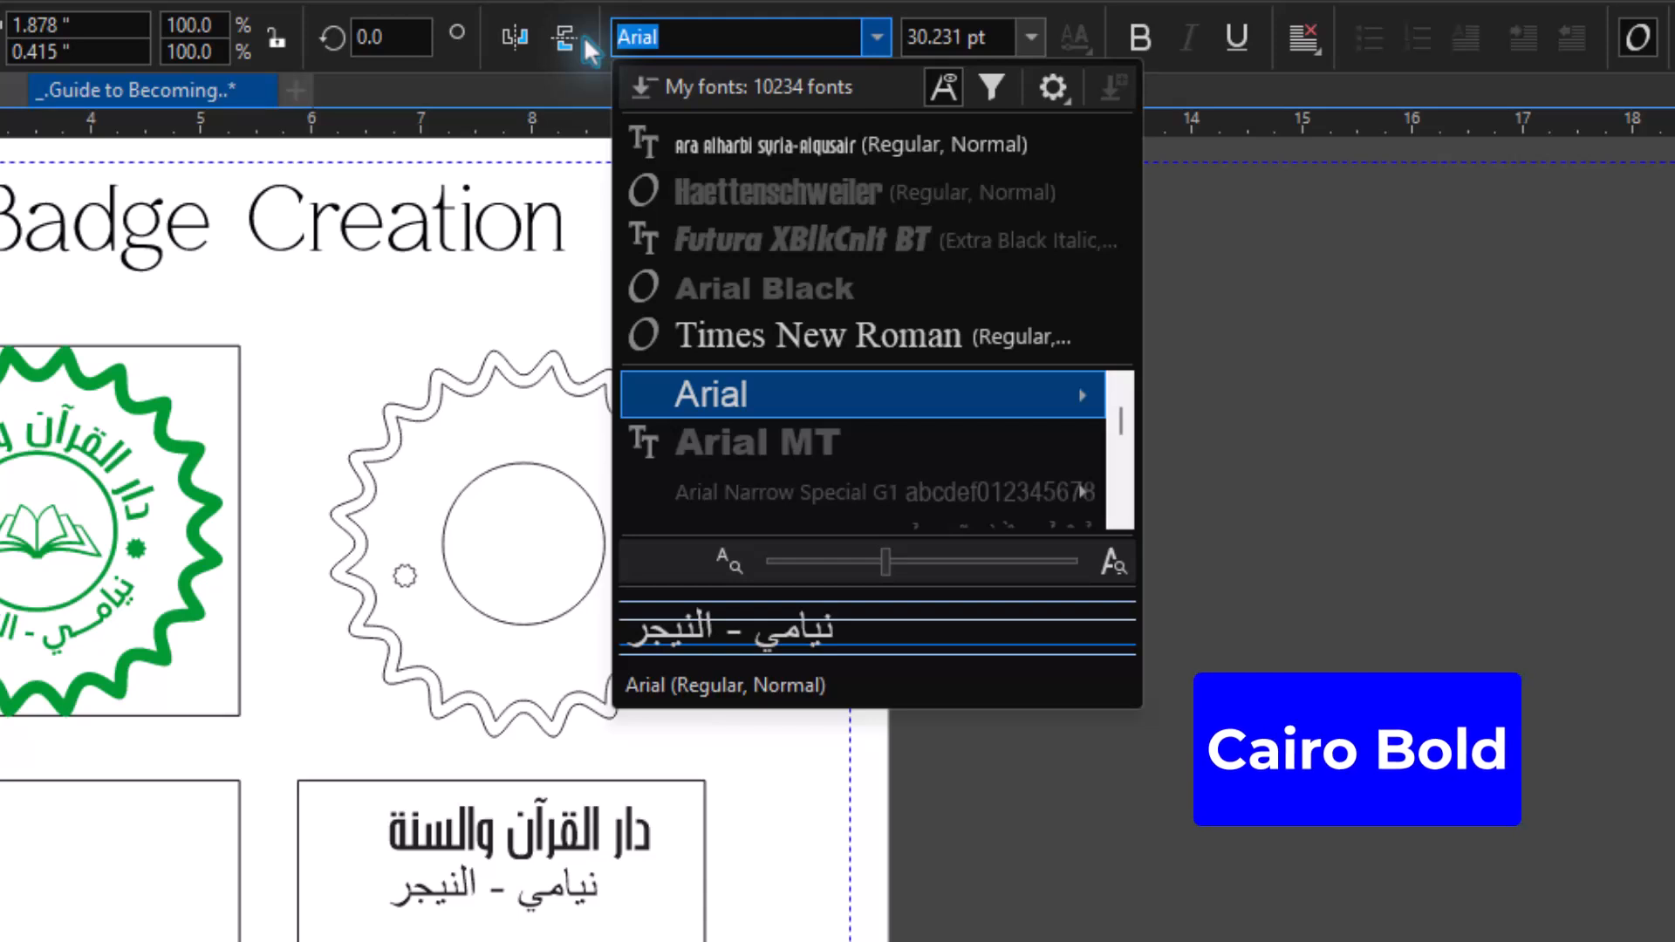
pyautogui.write('Caio')
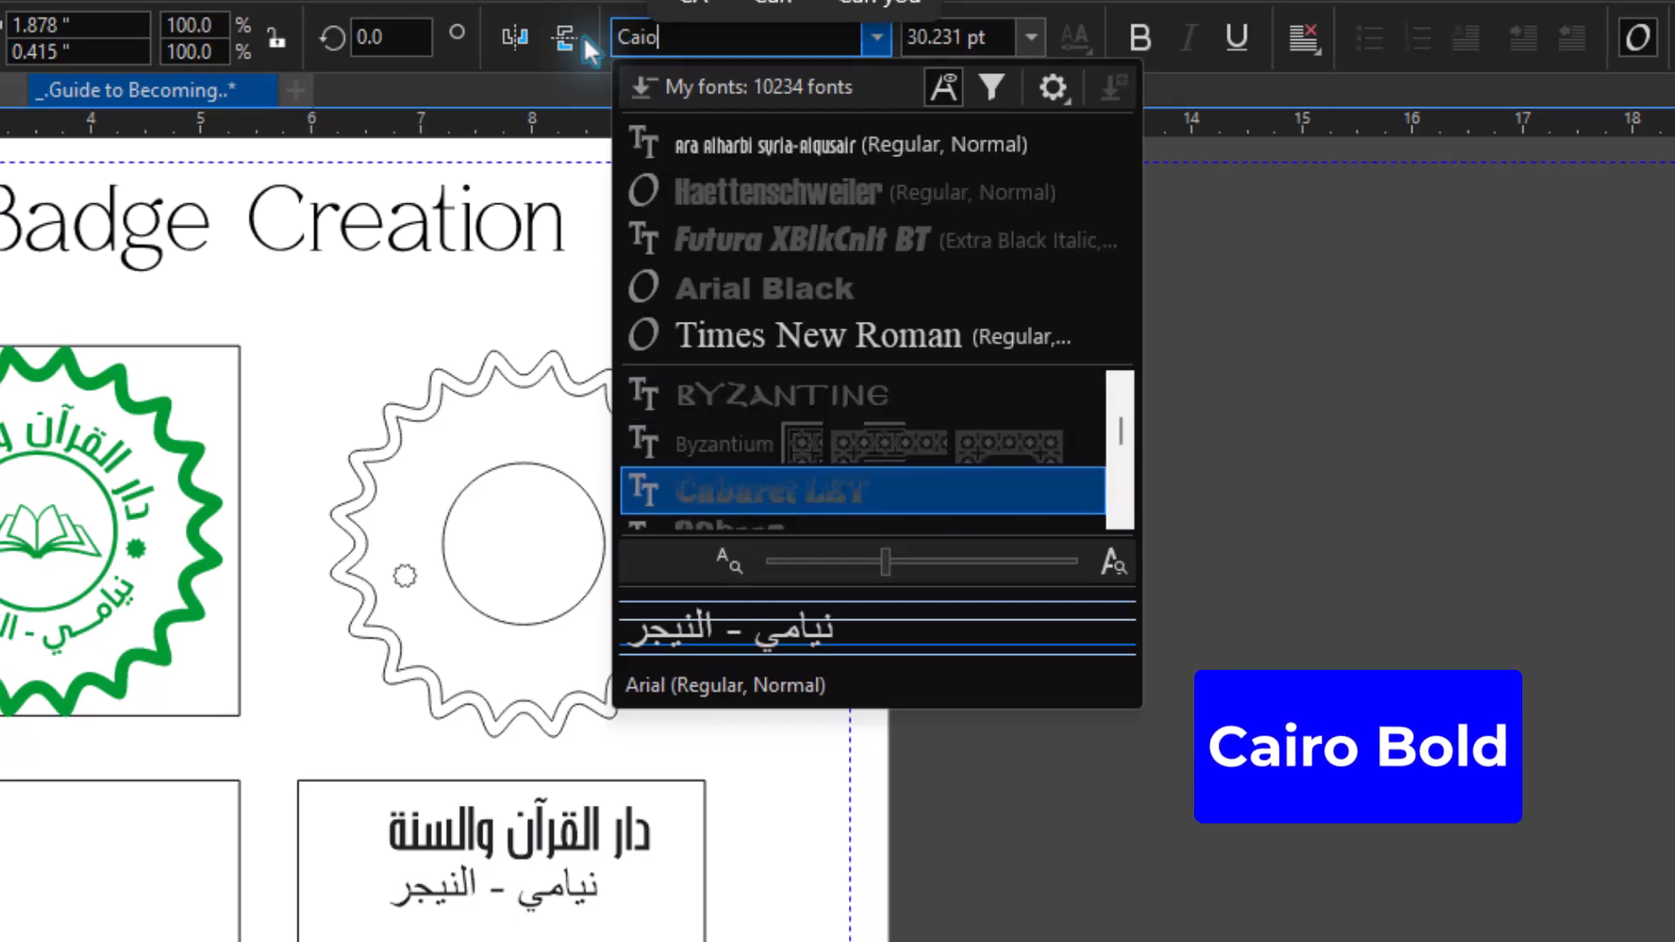
pyautogui.press('BackSpace')
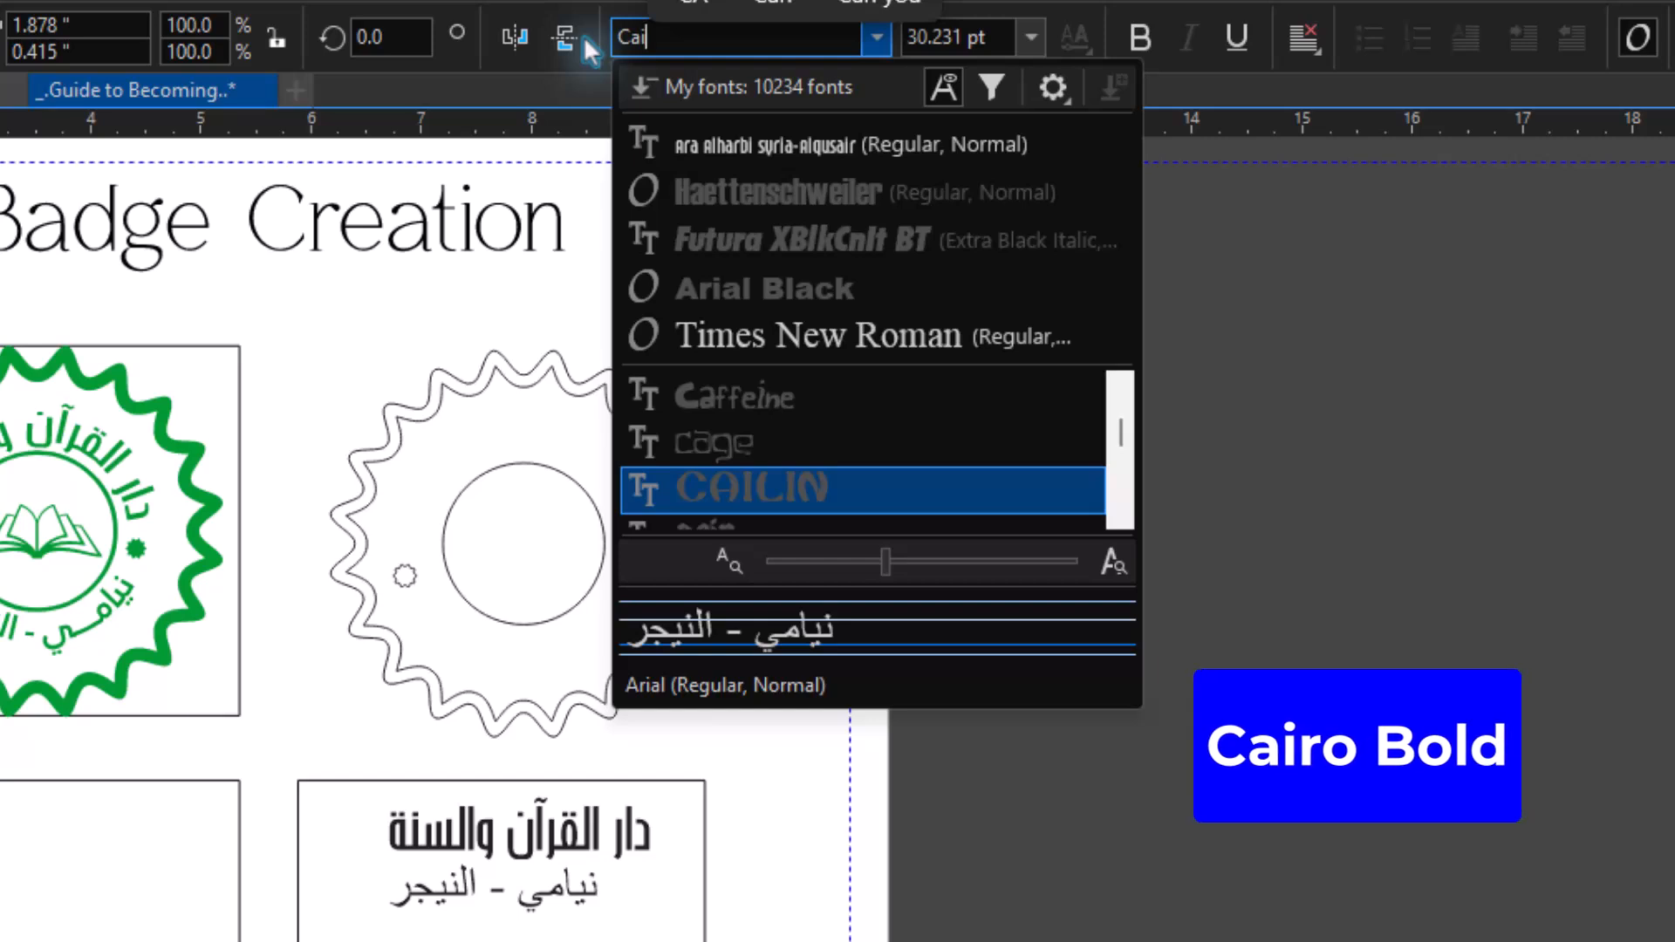
pyautogui.write('ro')
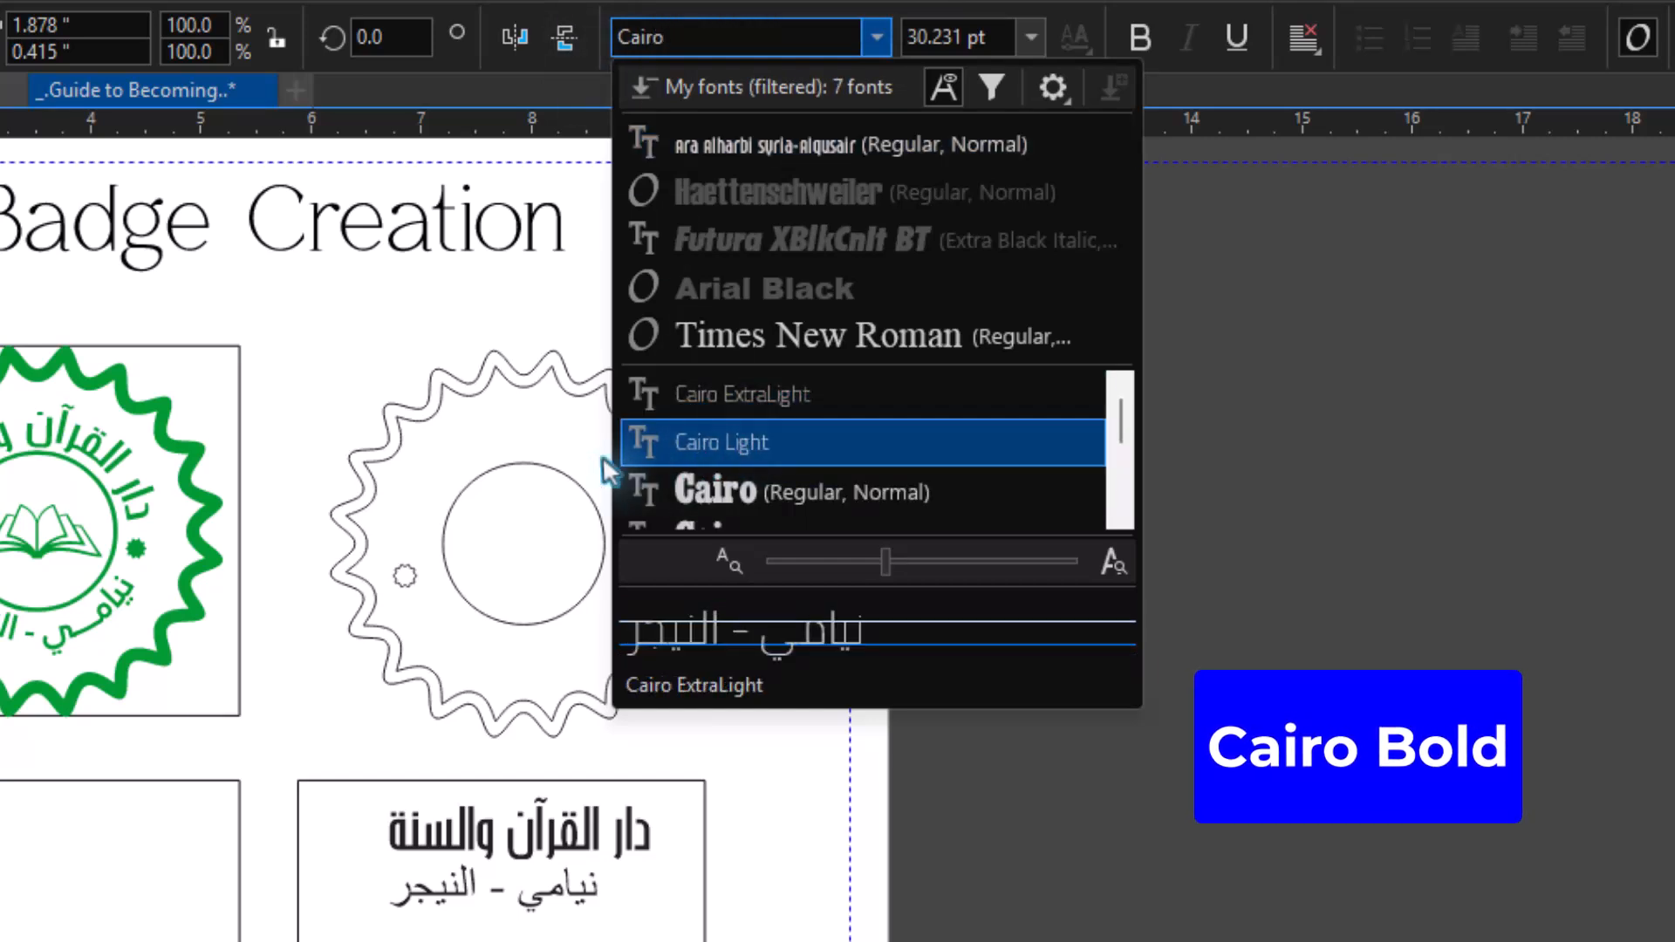
pyautogui.press('Down')
pyautogui.press('Down')
pyautogui.press('Down')
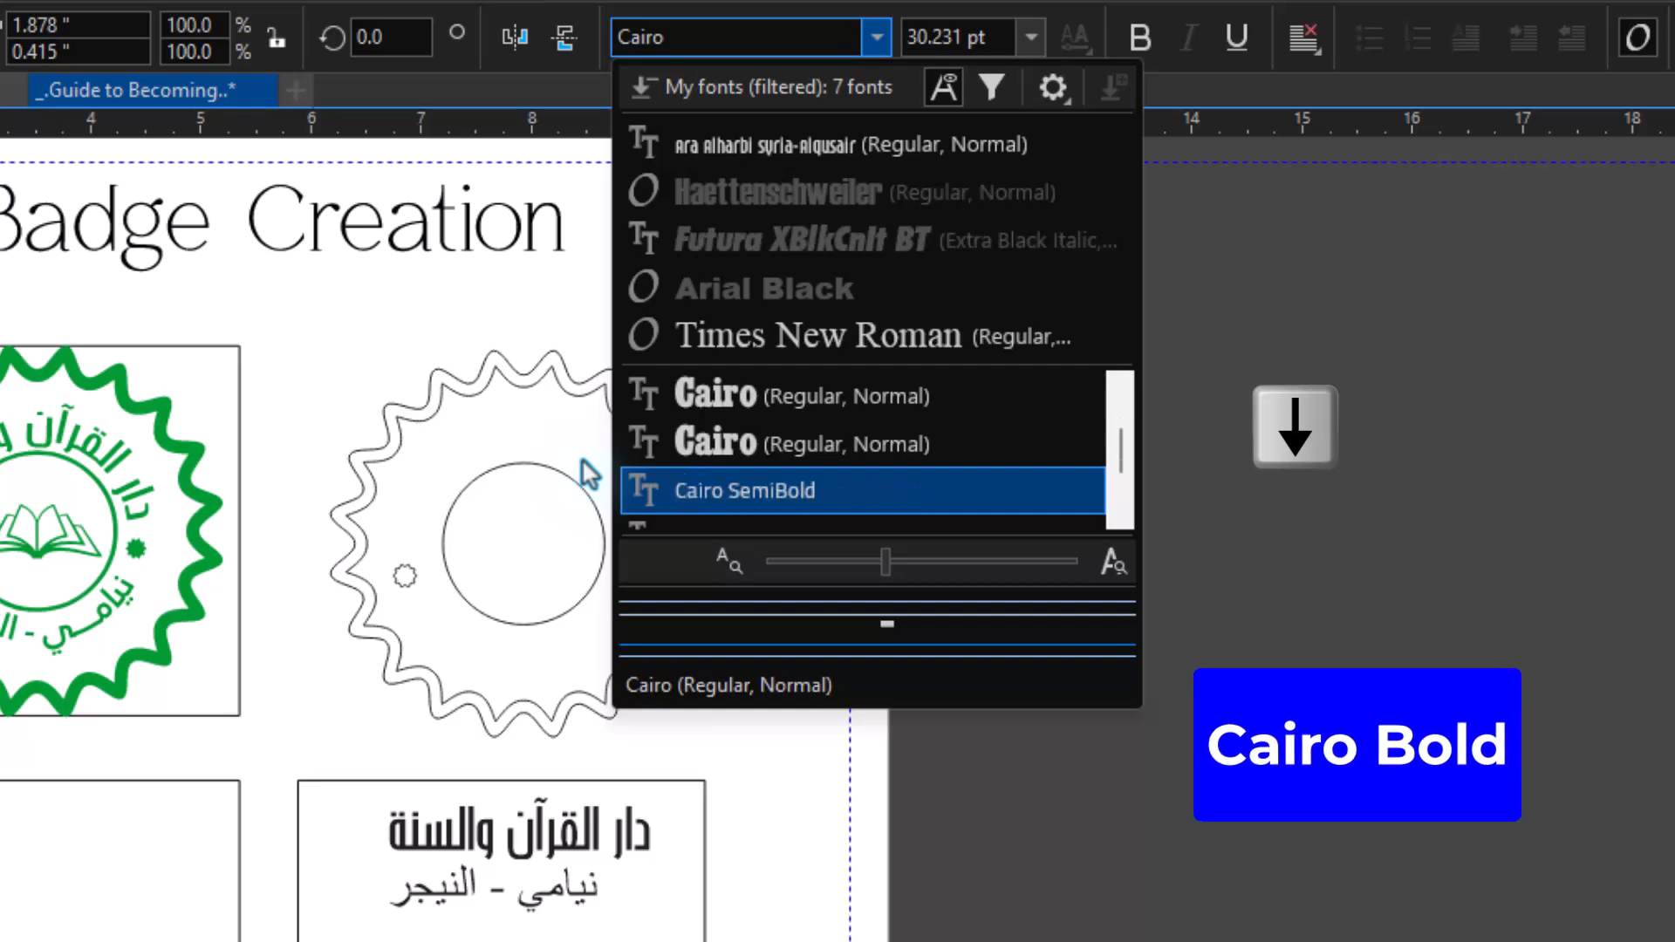
pyautogui.press('Down')
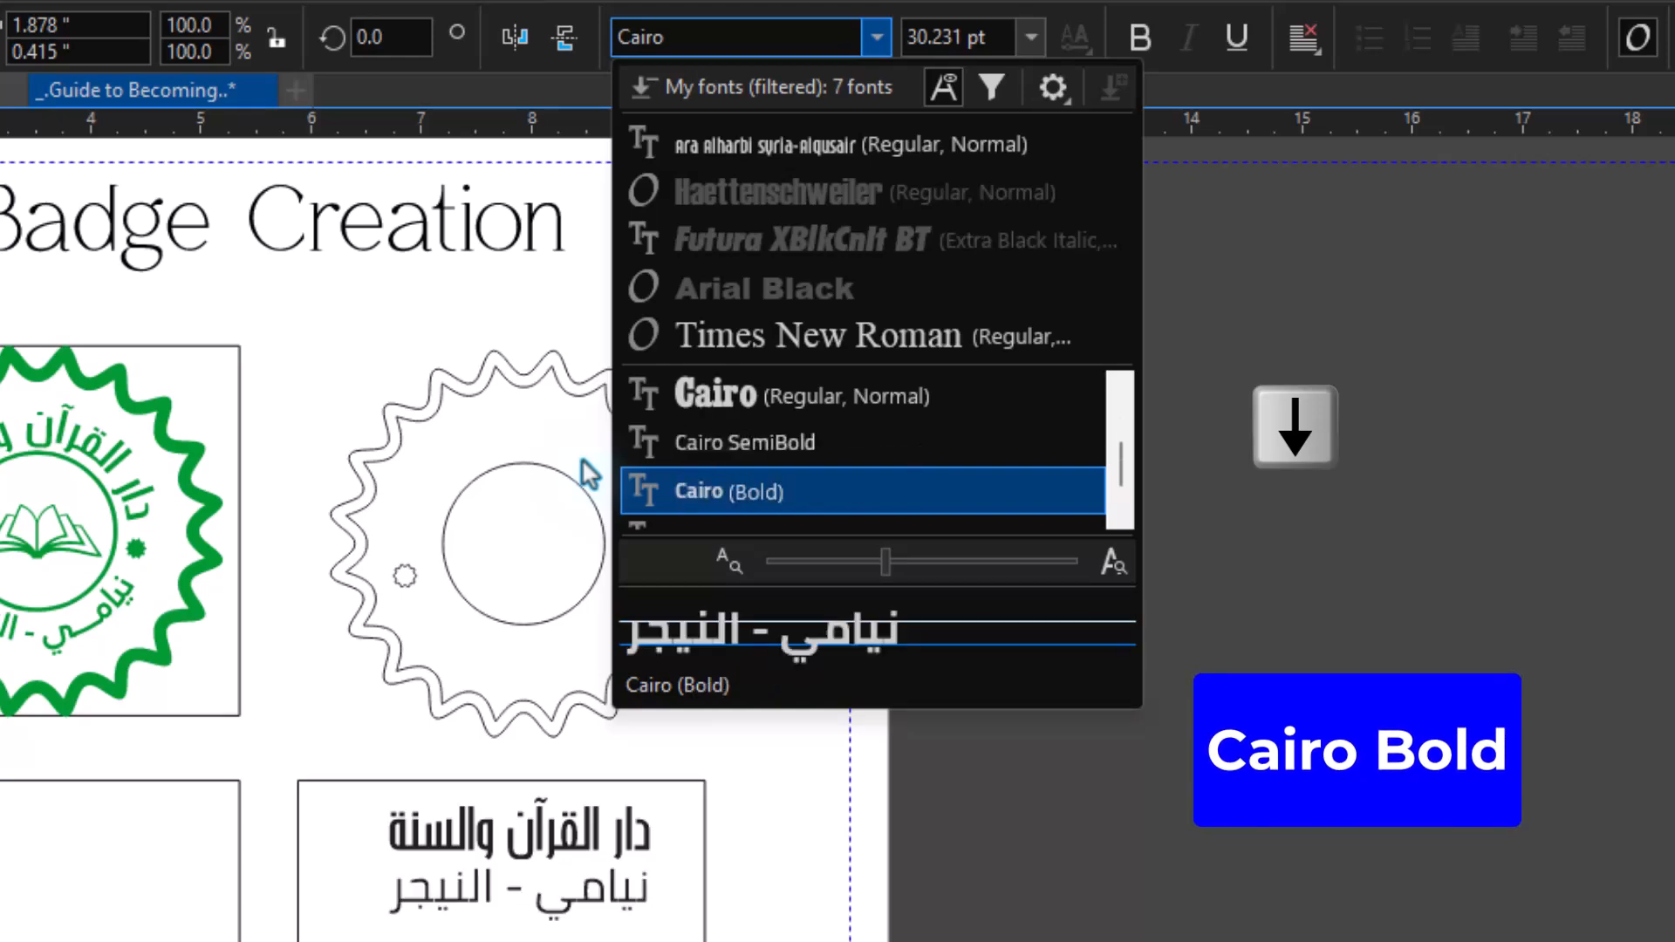
pyautogui.press('Return')
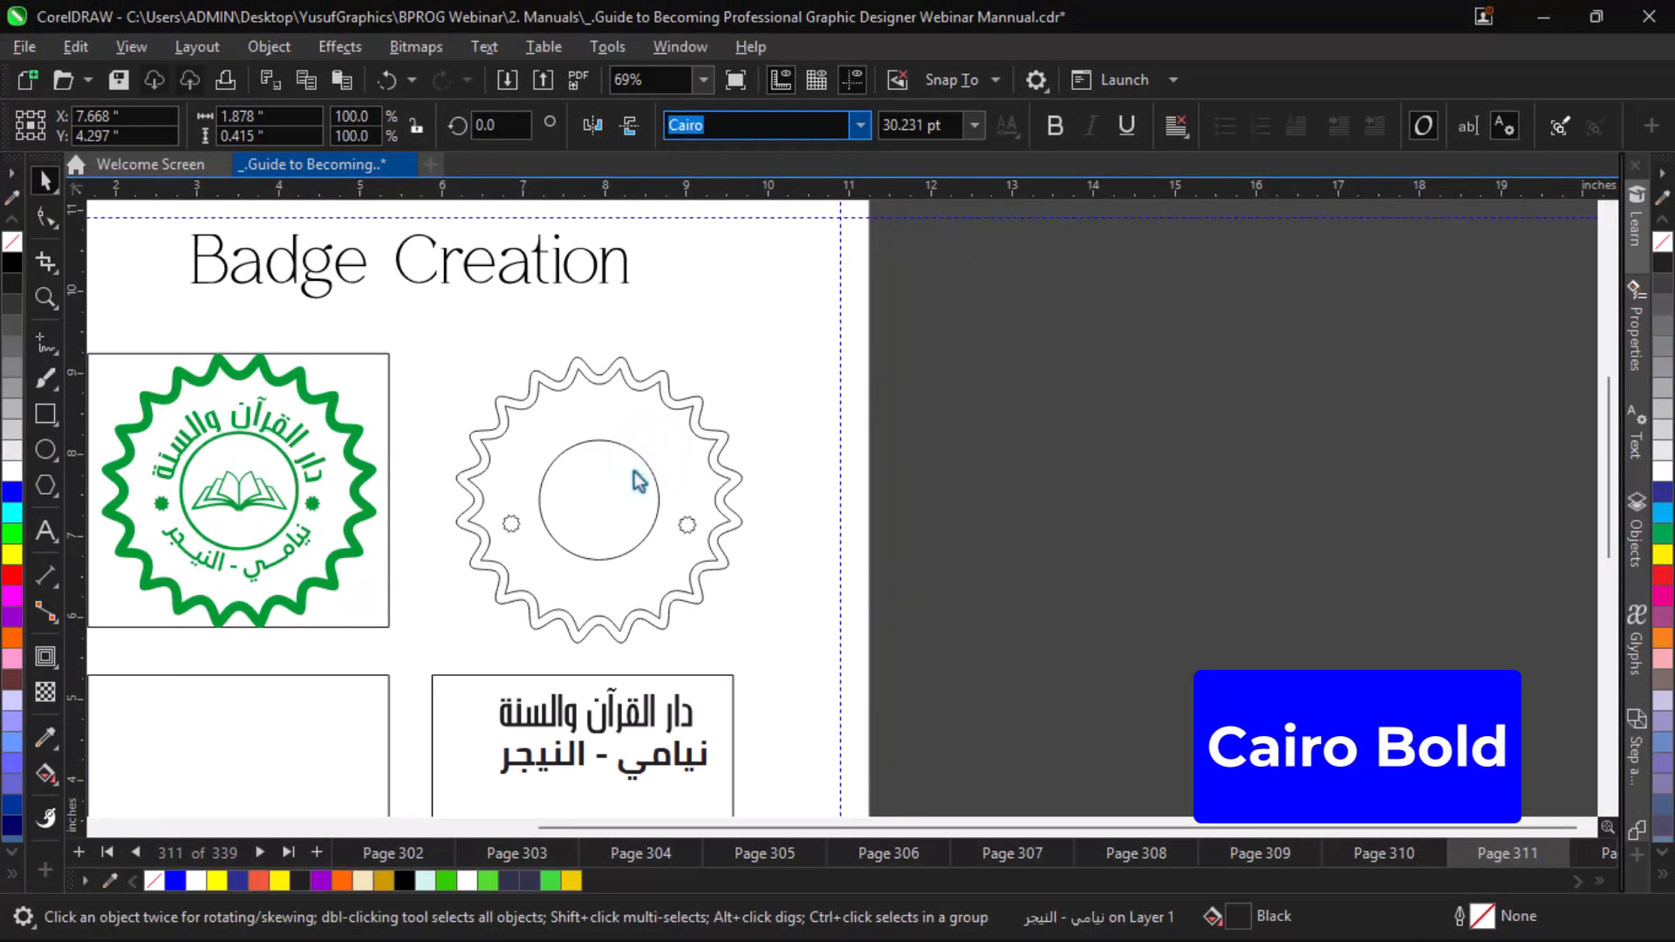
# Step: Stretch the word "نيامي" in the lower line by inserting kashida characters (ـ) before its final letter
pyautogui.click(655, 776)
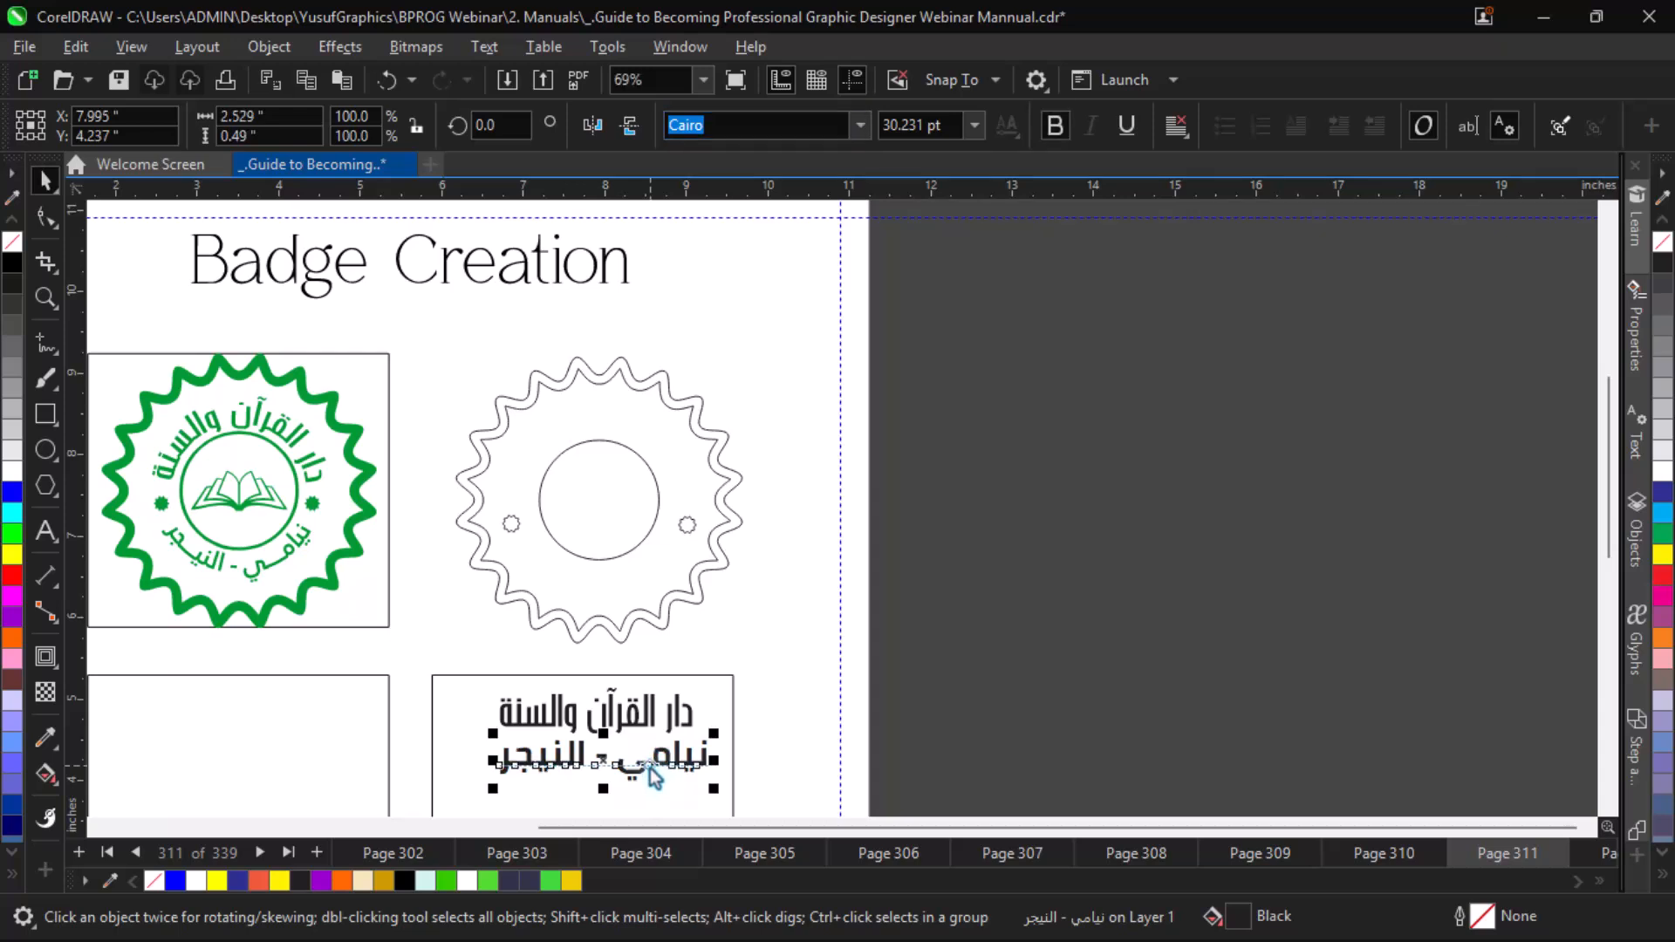
pyautogui.doubleClick(652, 775)
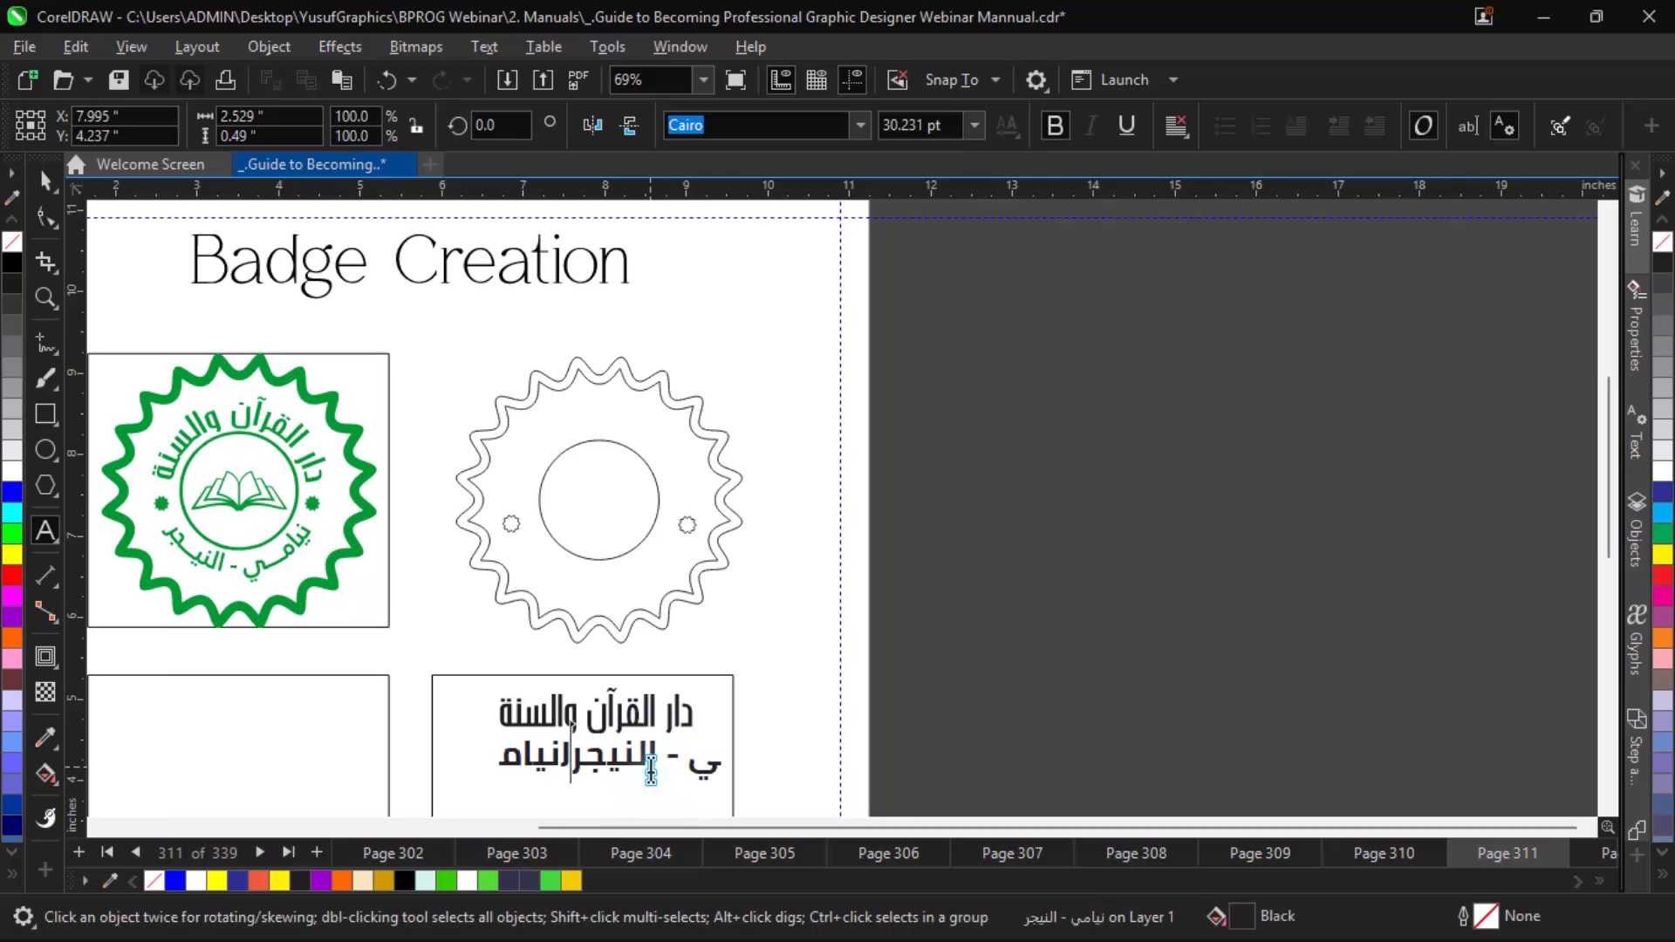
pyautogui.hotkey('ctrl', 'z')
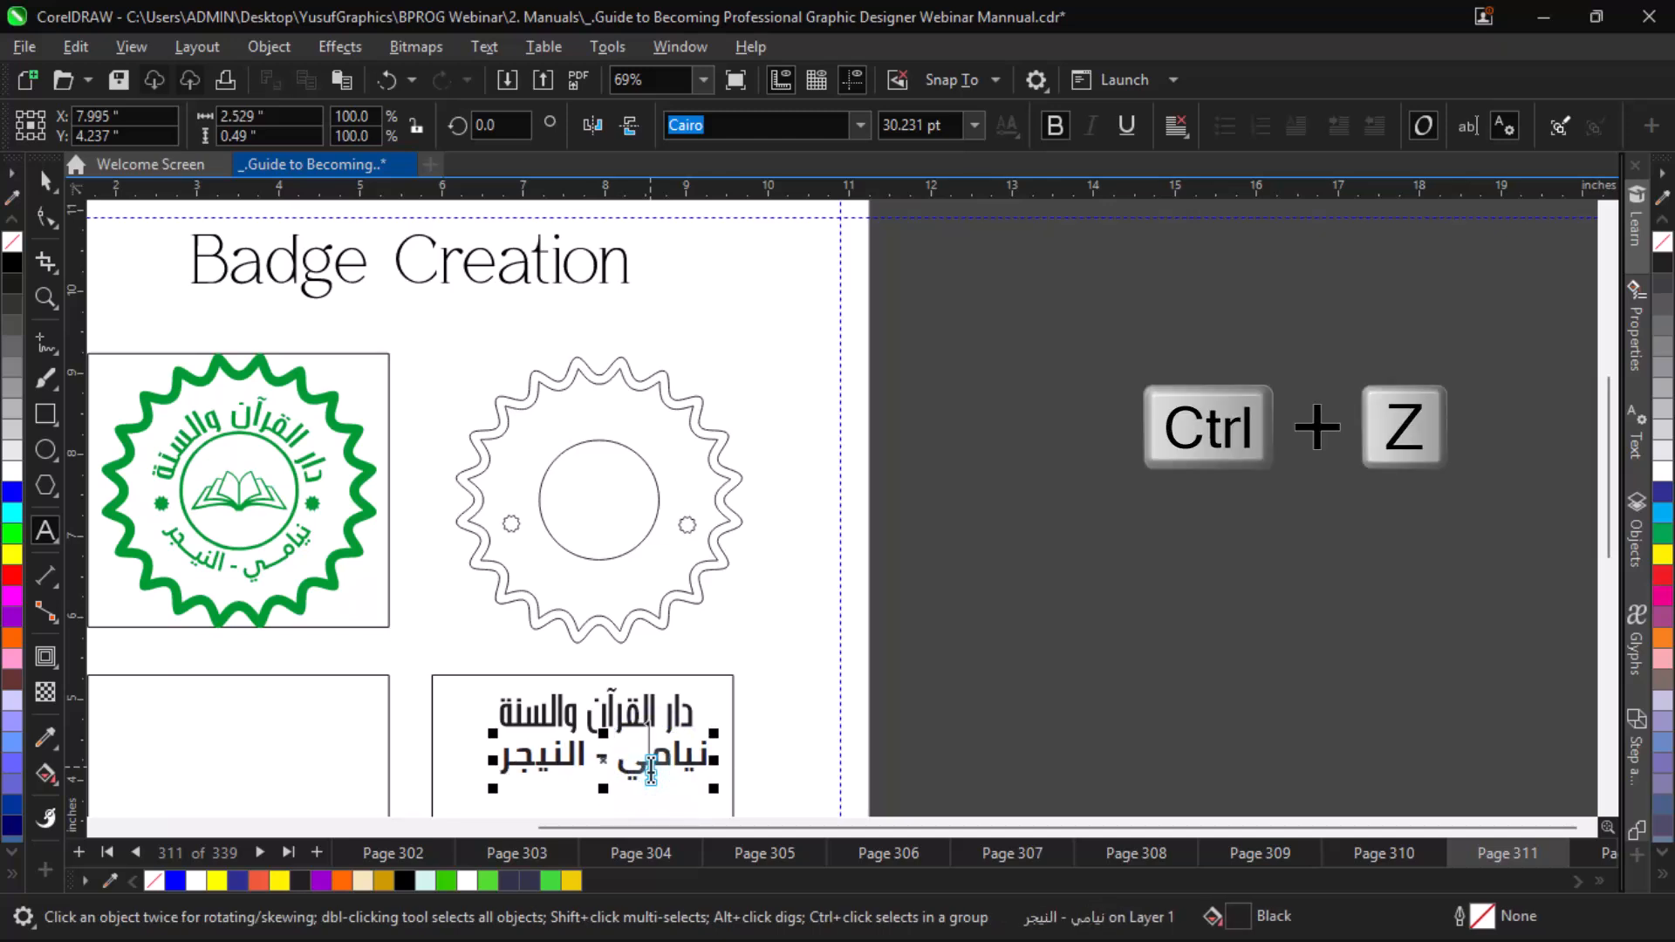
pyautogui.hotkey('shift', 'j')
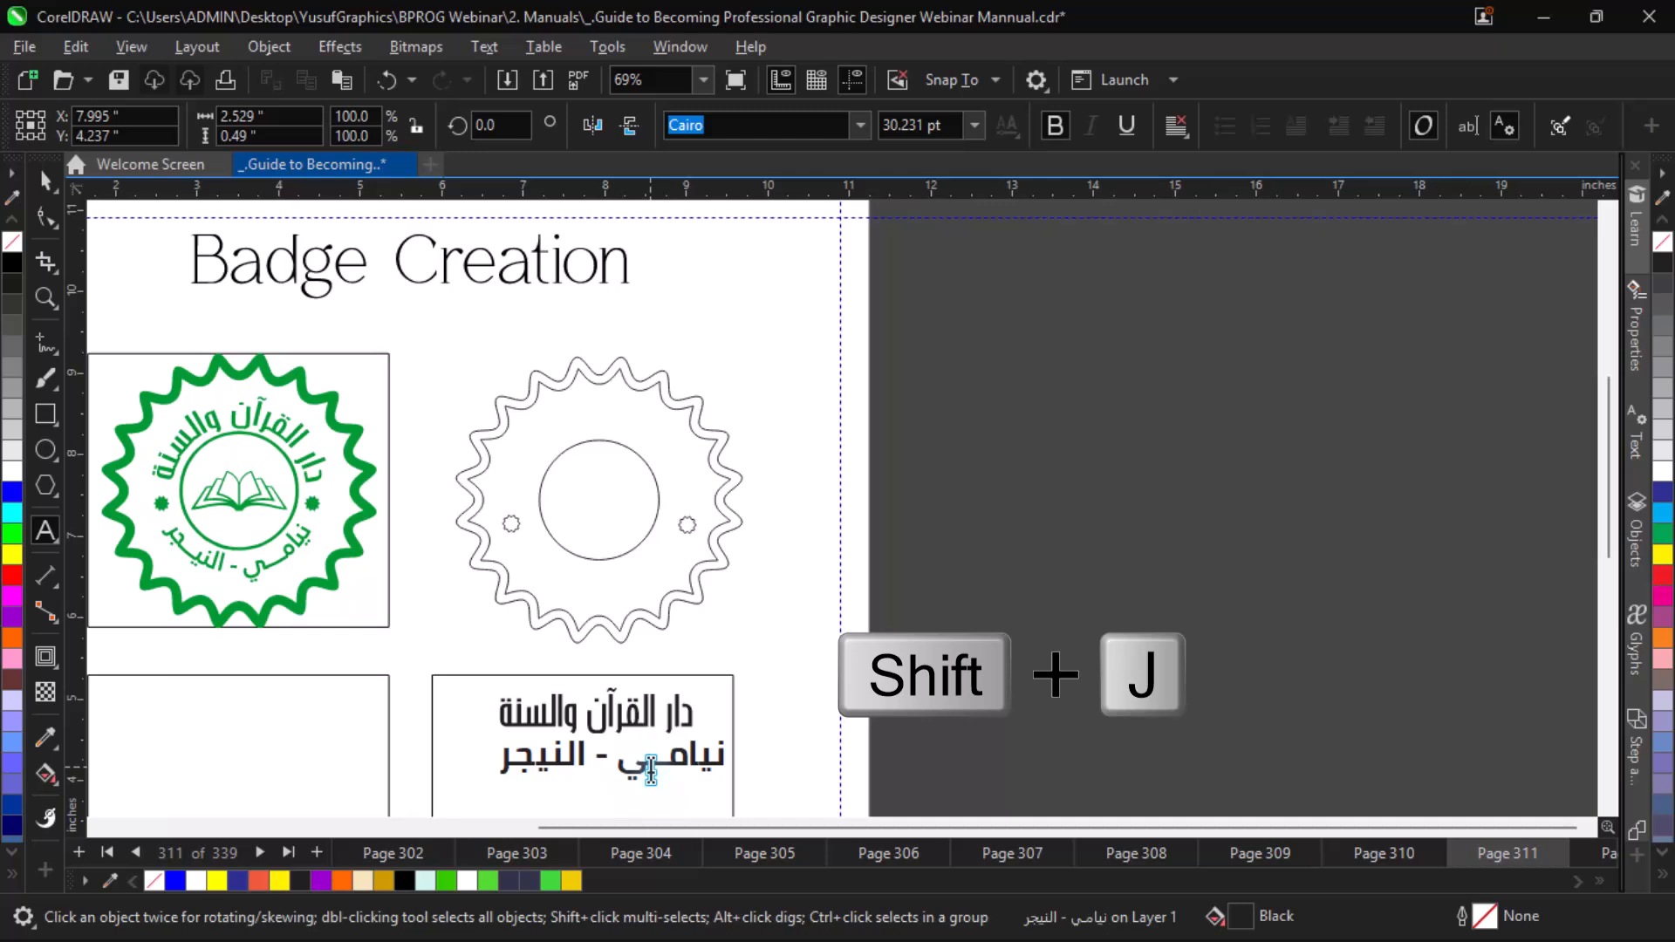
pyautogui.write('ـ')
pyautogui.hotkey('ctrl', 'space')
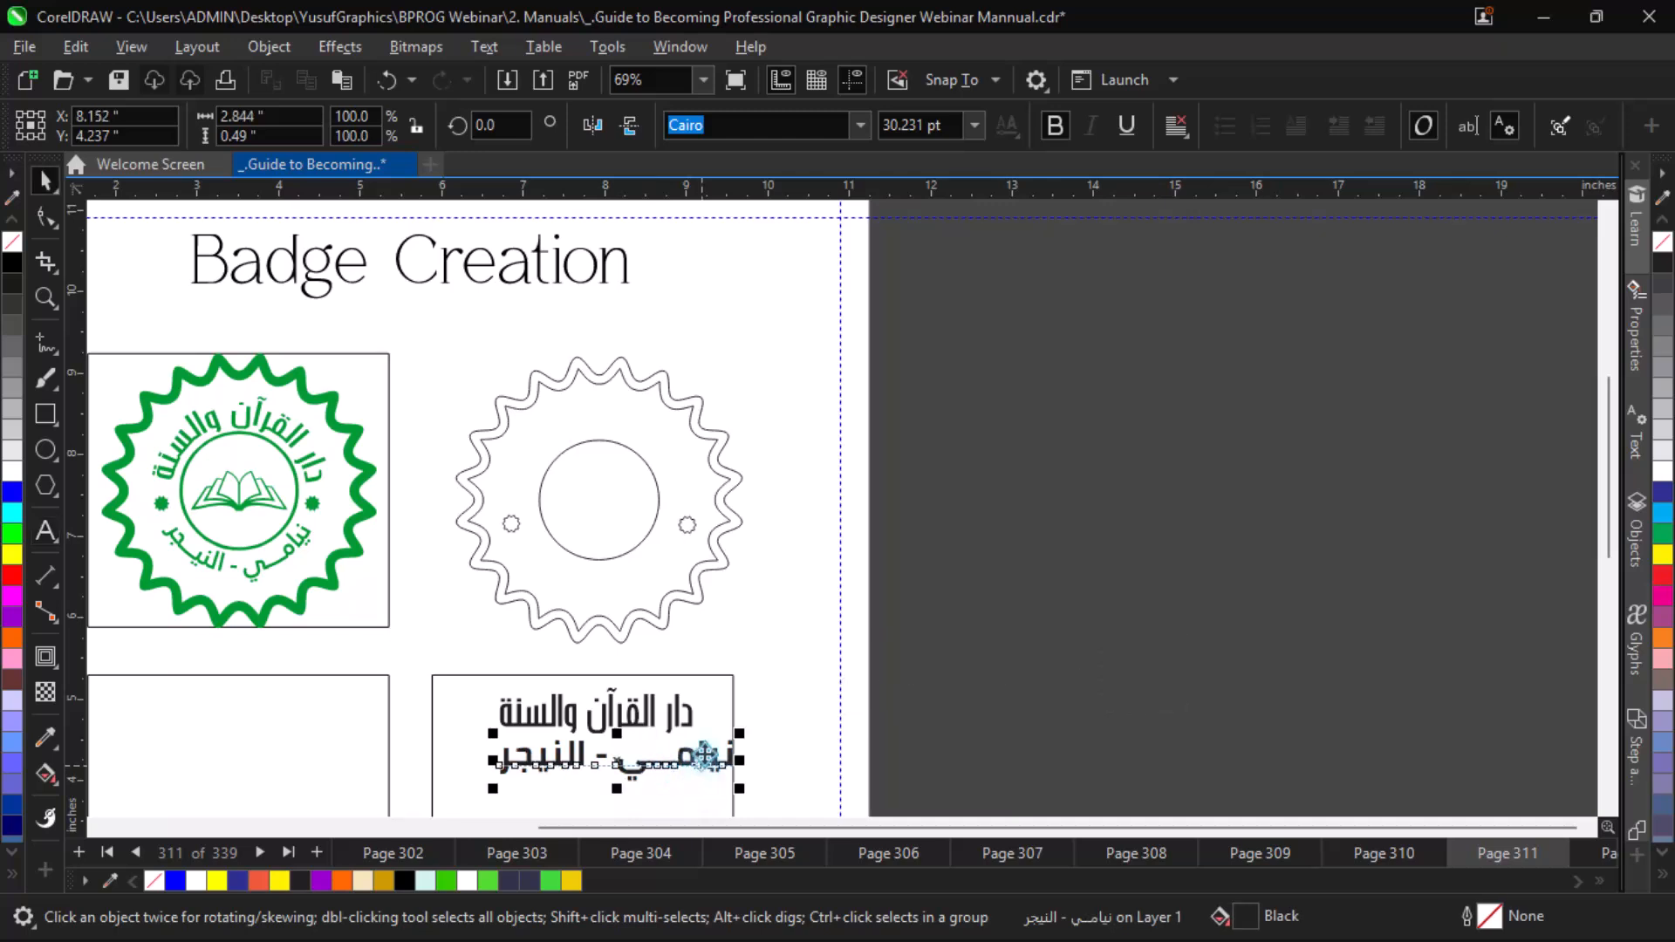
# Step: Fit the Arabic line "دار القرآن والسنة" to the upper arc of the badge's inner circle
pyautogui.click(689, 717)
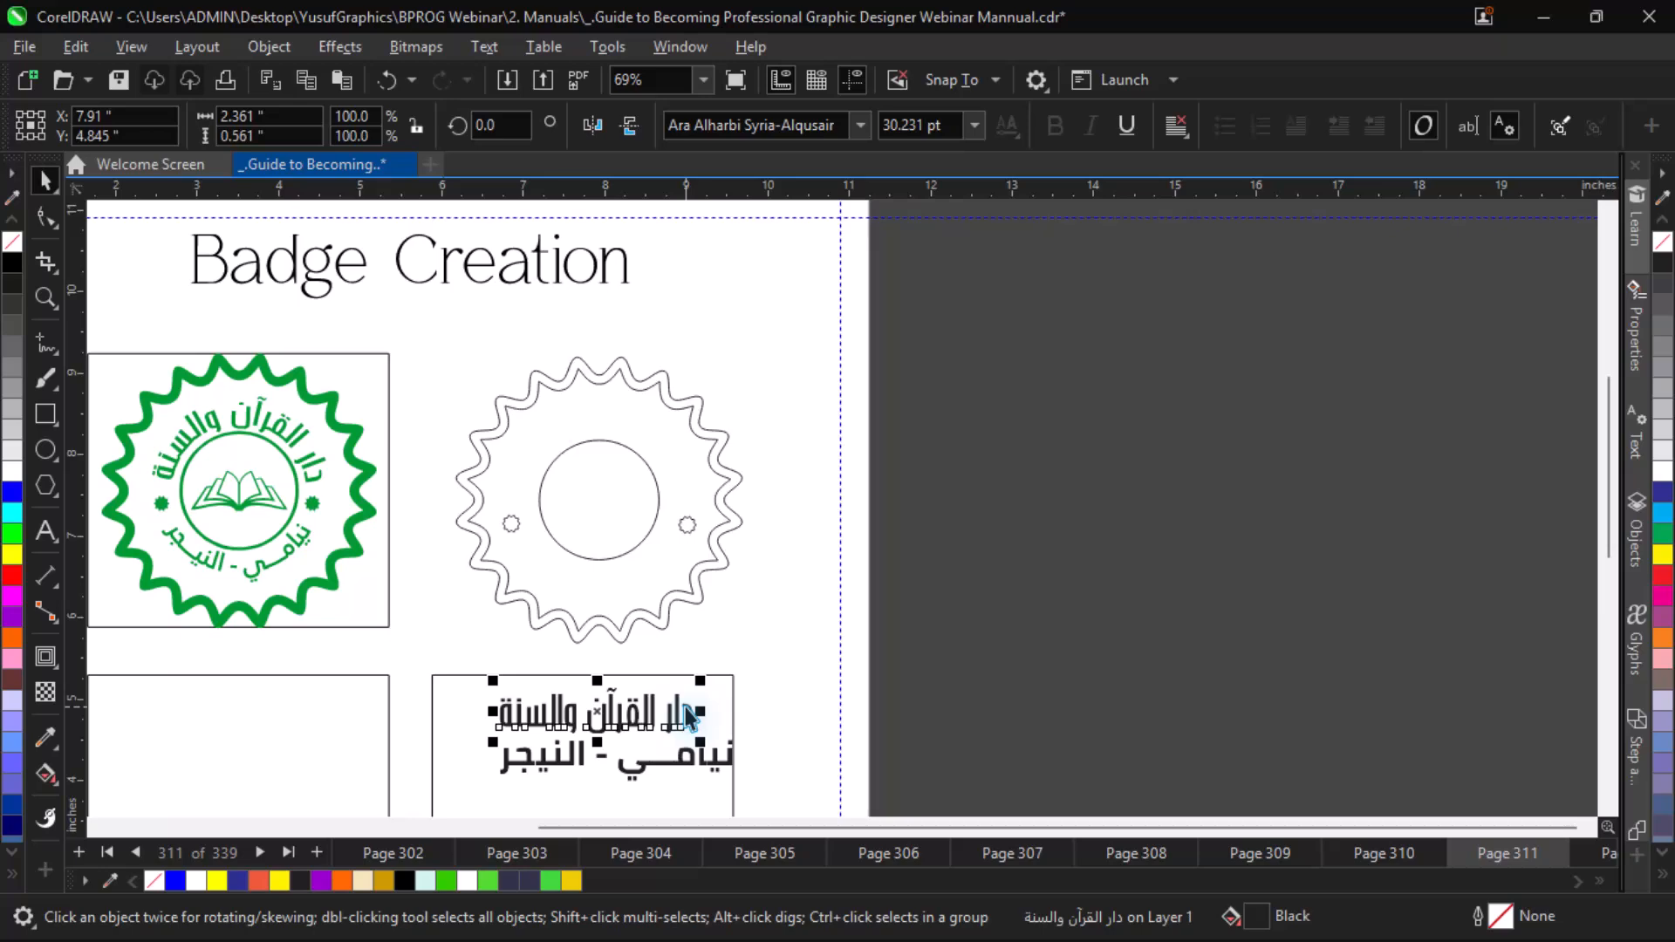
pyautogui.hotkey('shift', 'j')
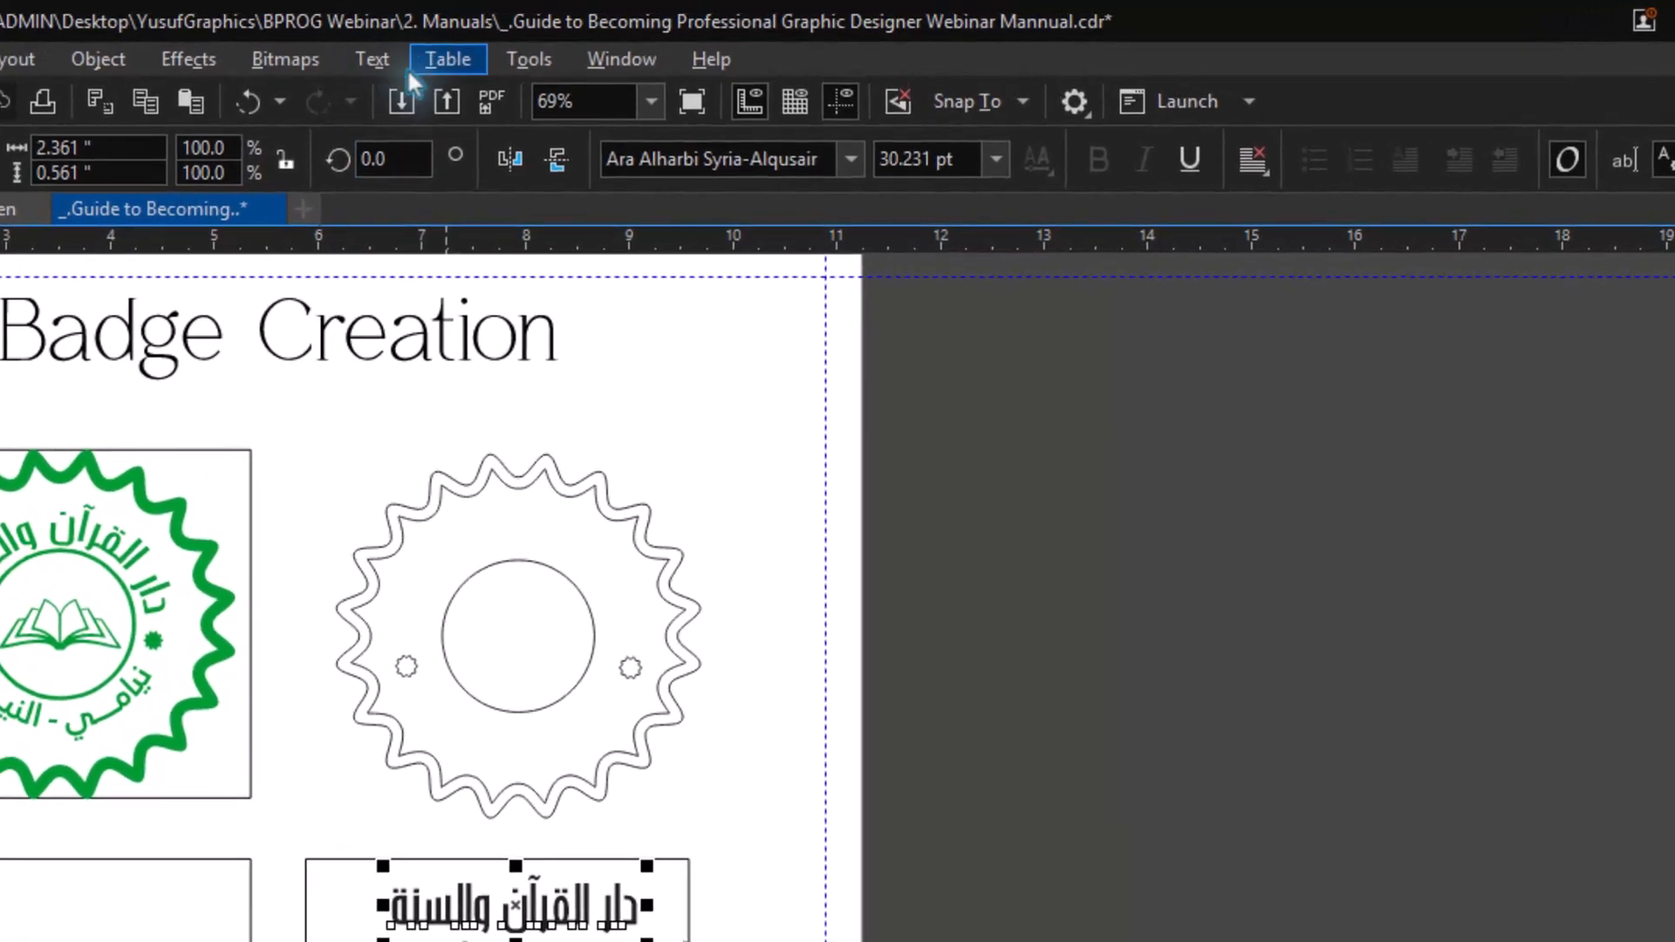
pyautogui.click(394, 64)
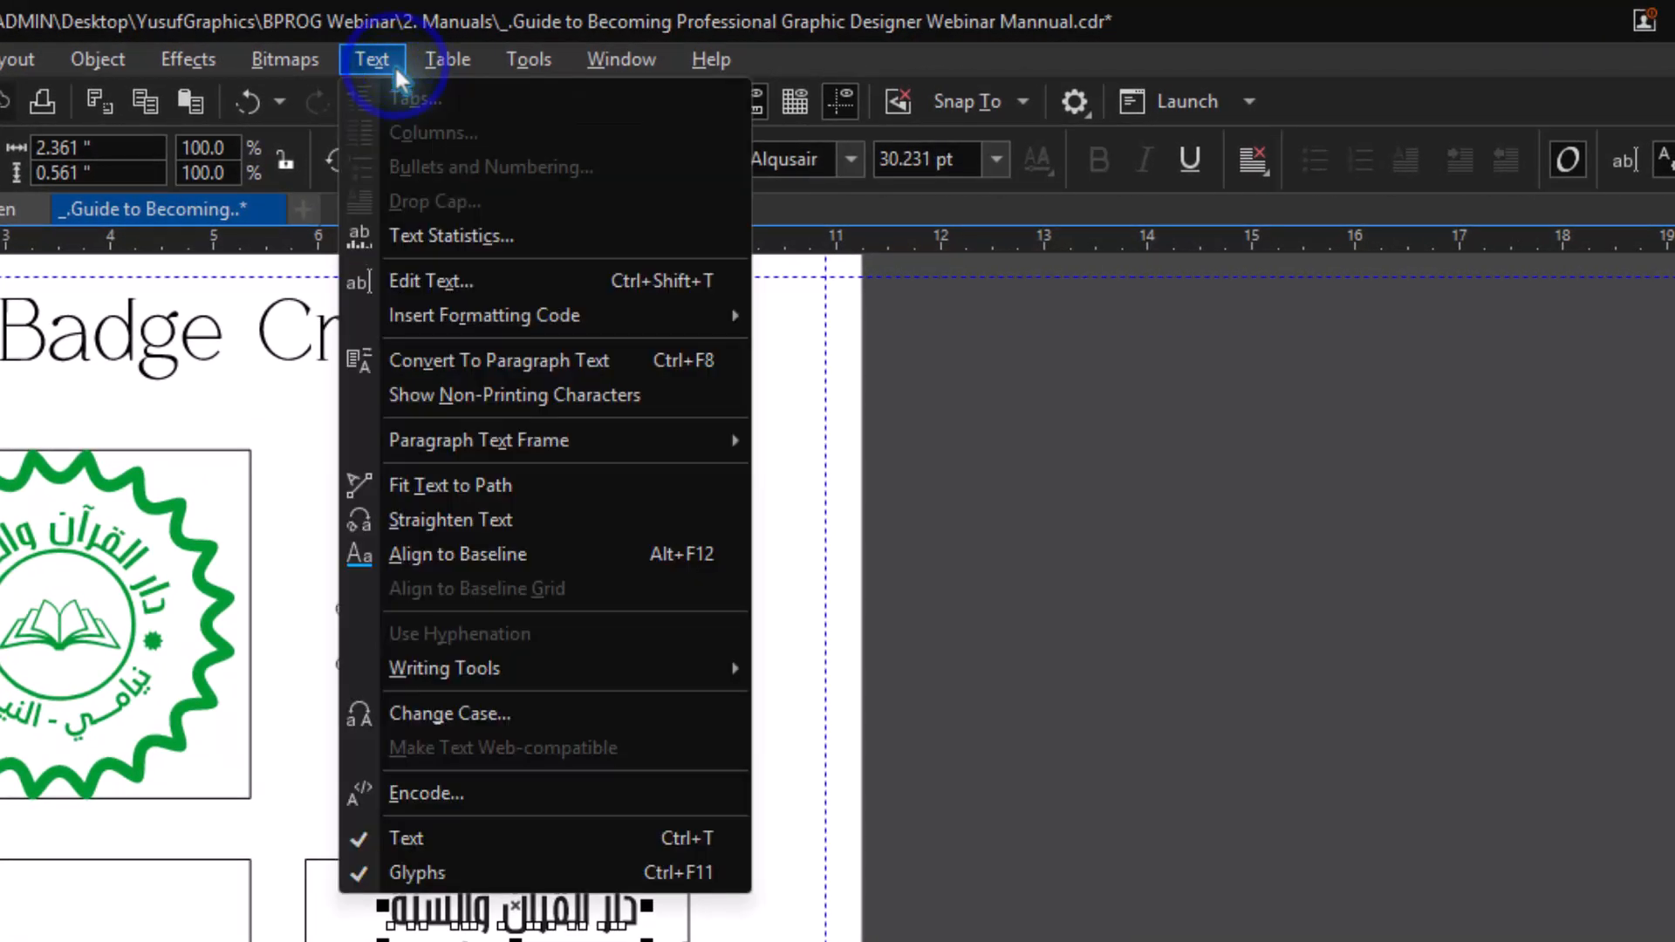
pyautogui.moveTo(469, 56)
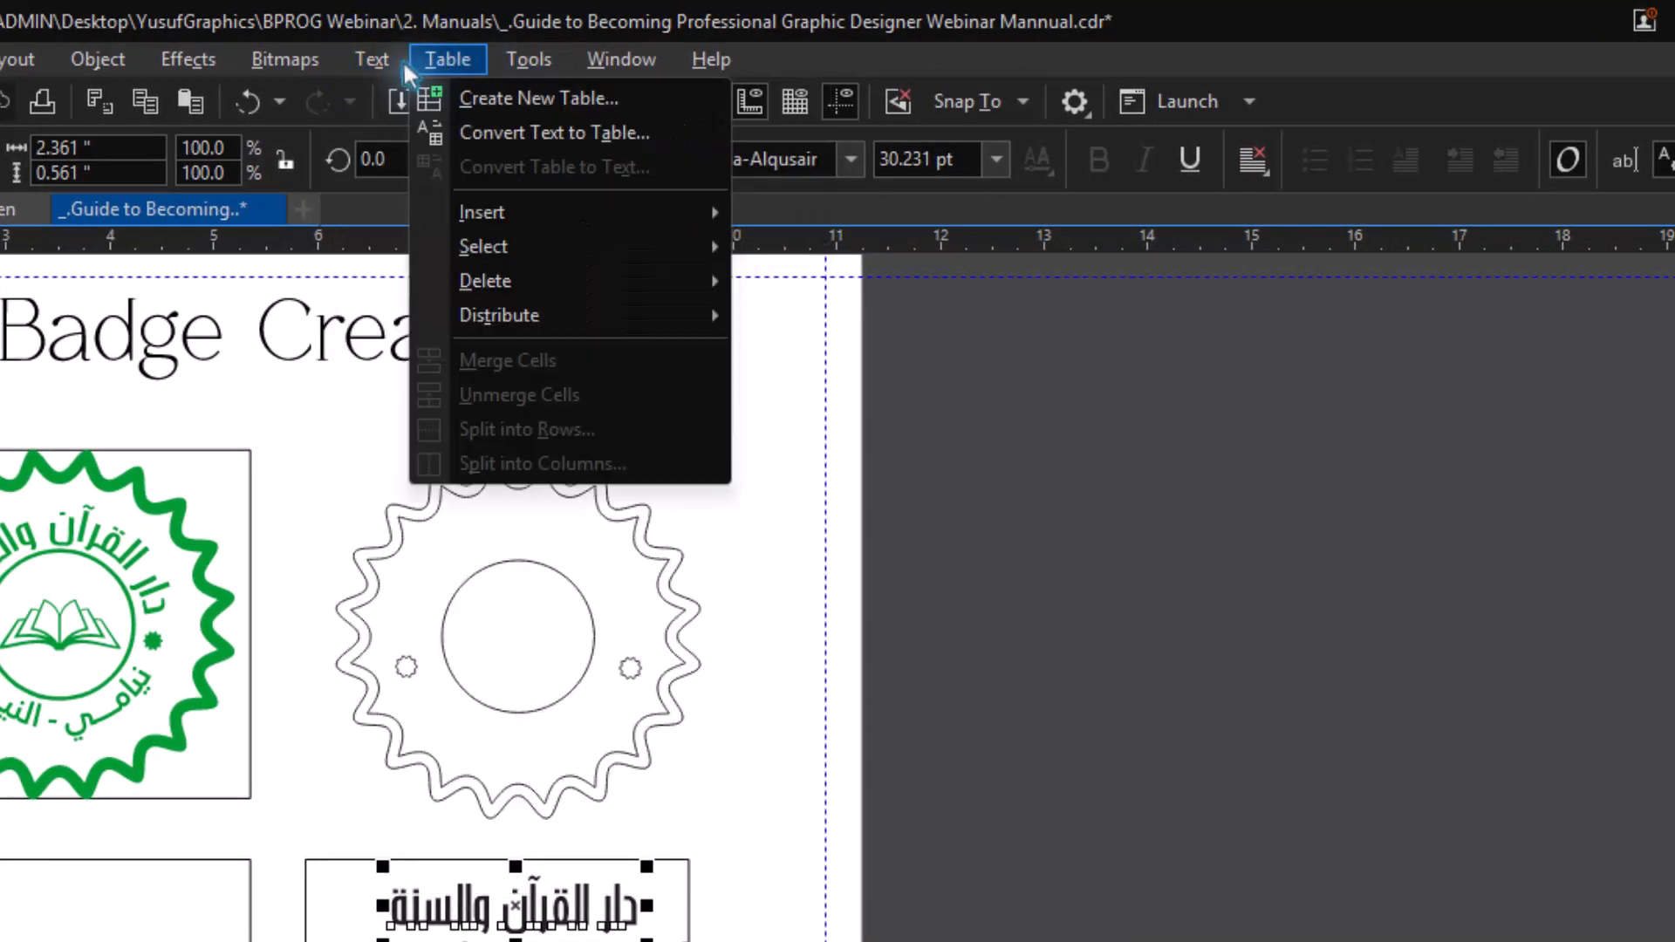
pyautogui.moveTo(382, 61)
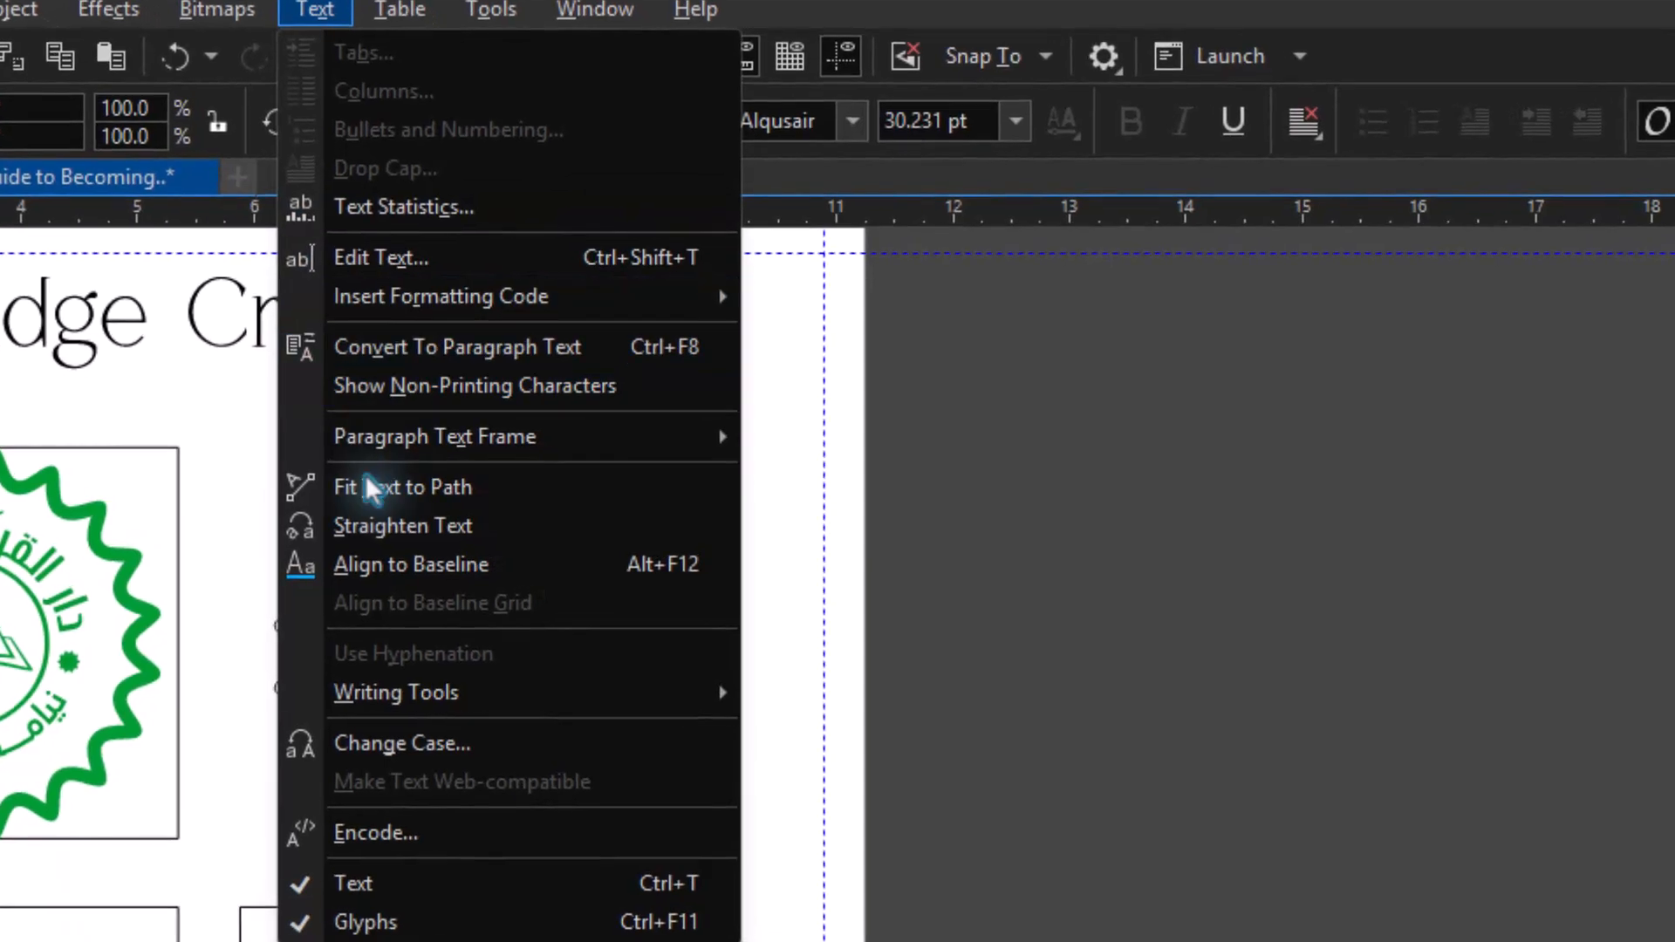
pyautogui.click(420, 483)
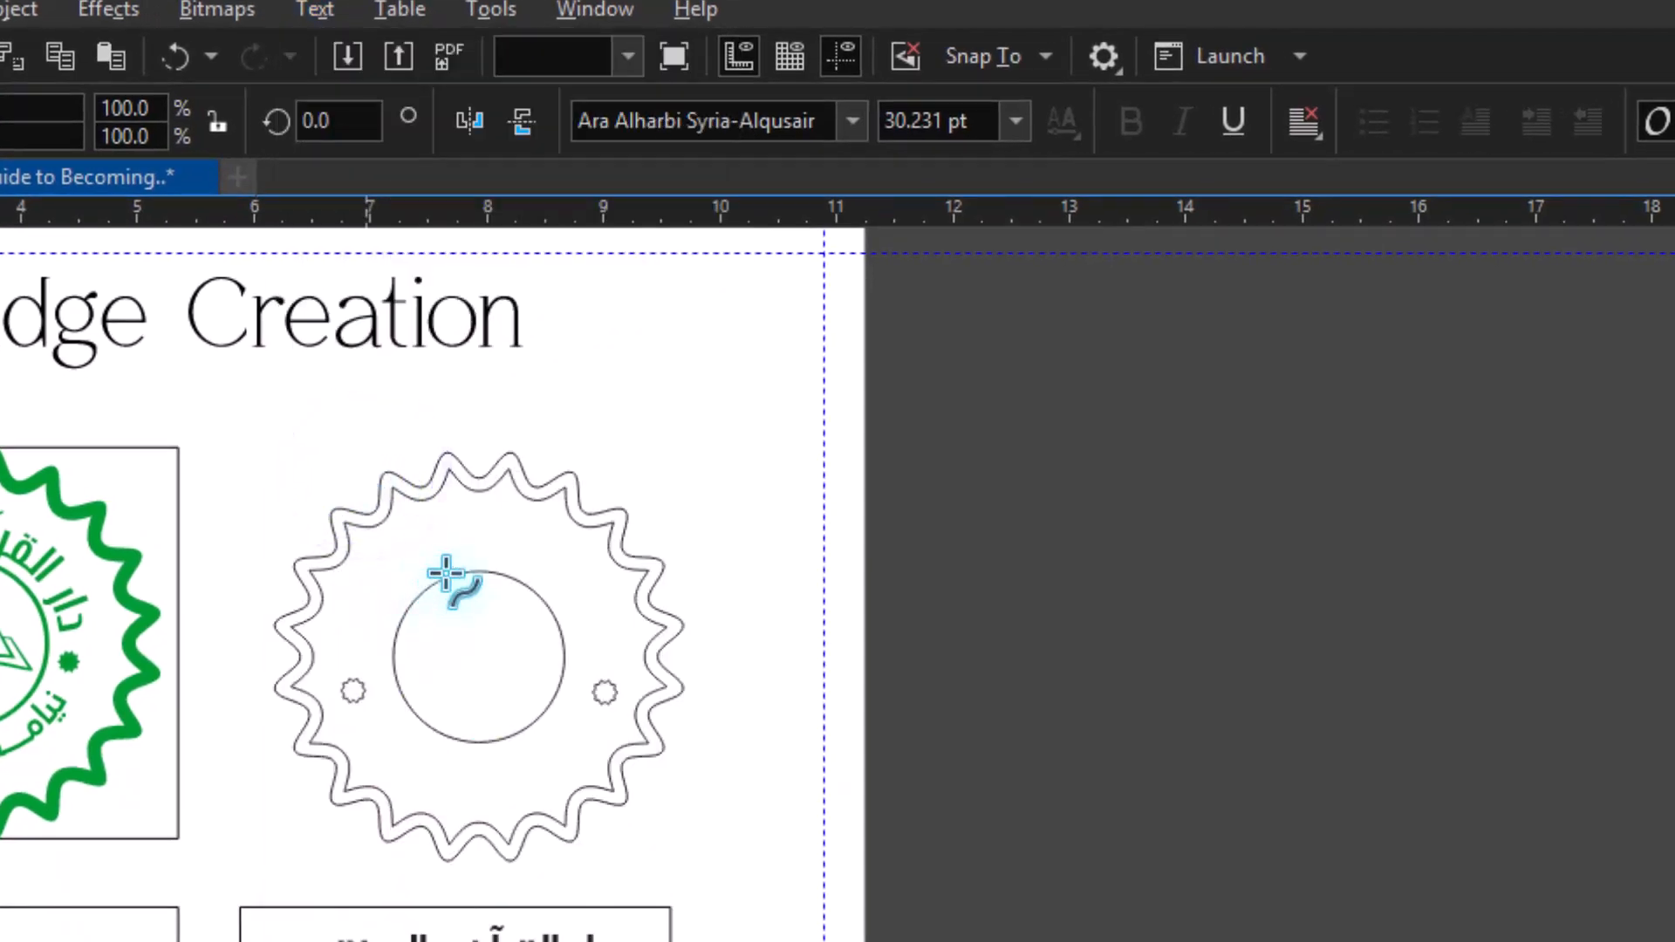
pyautogui.click(456, 576)
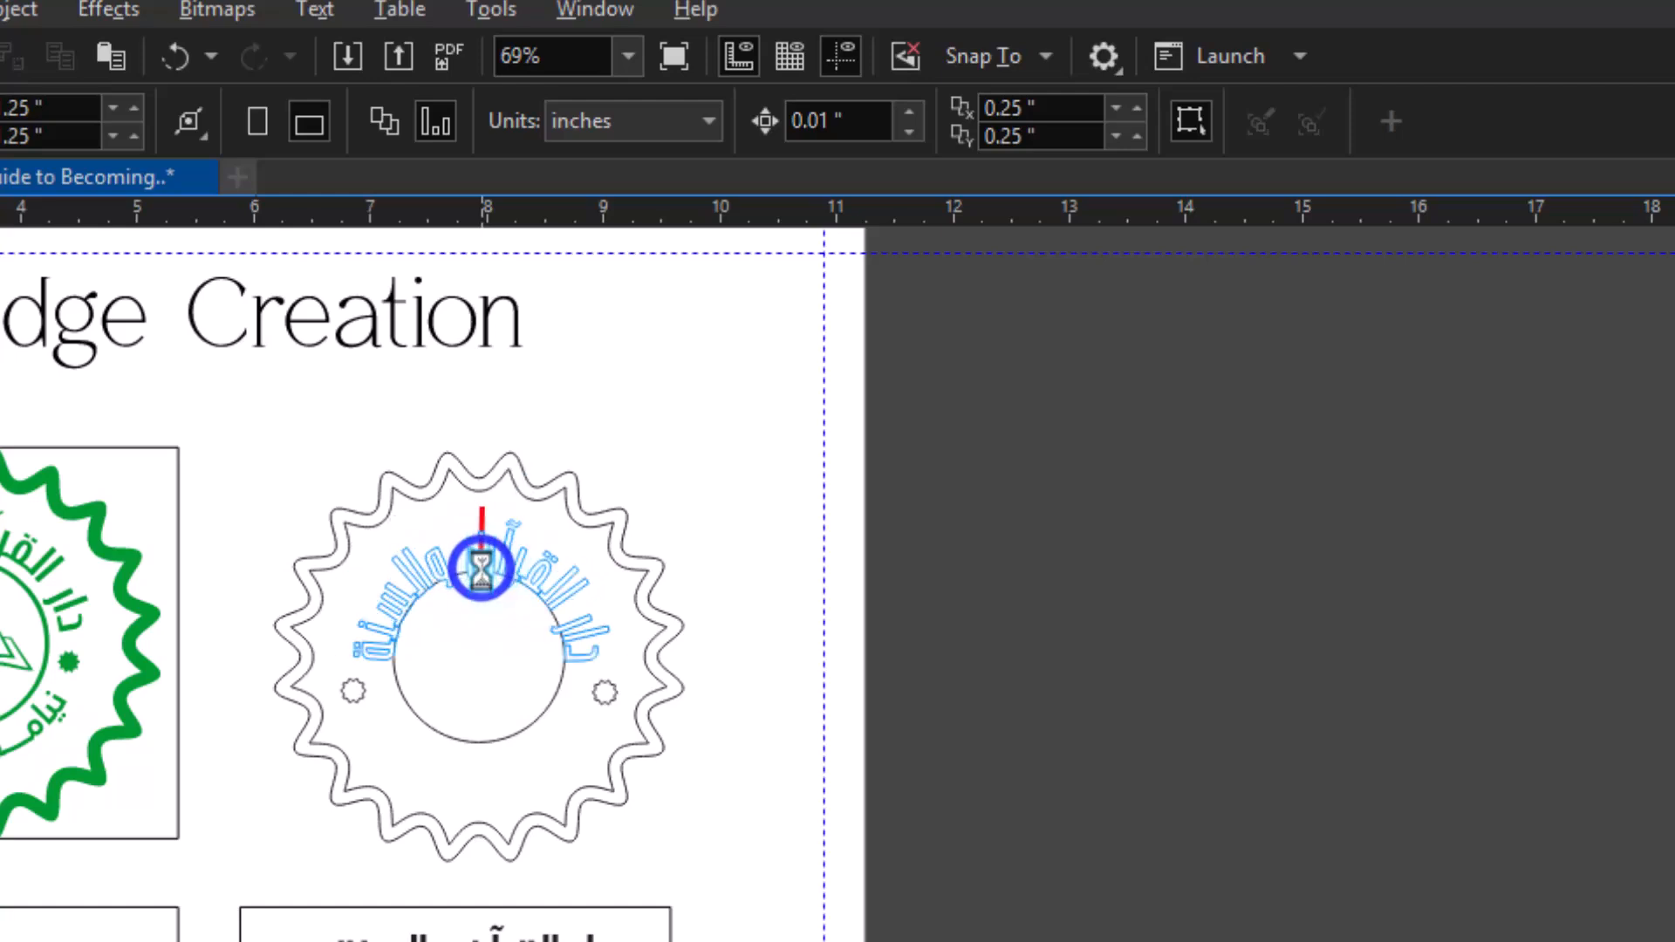
pyautogui.click(480, 565)
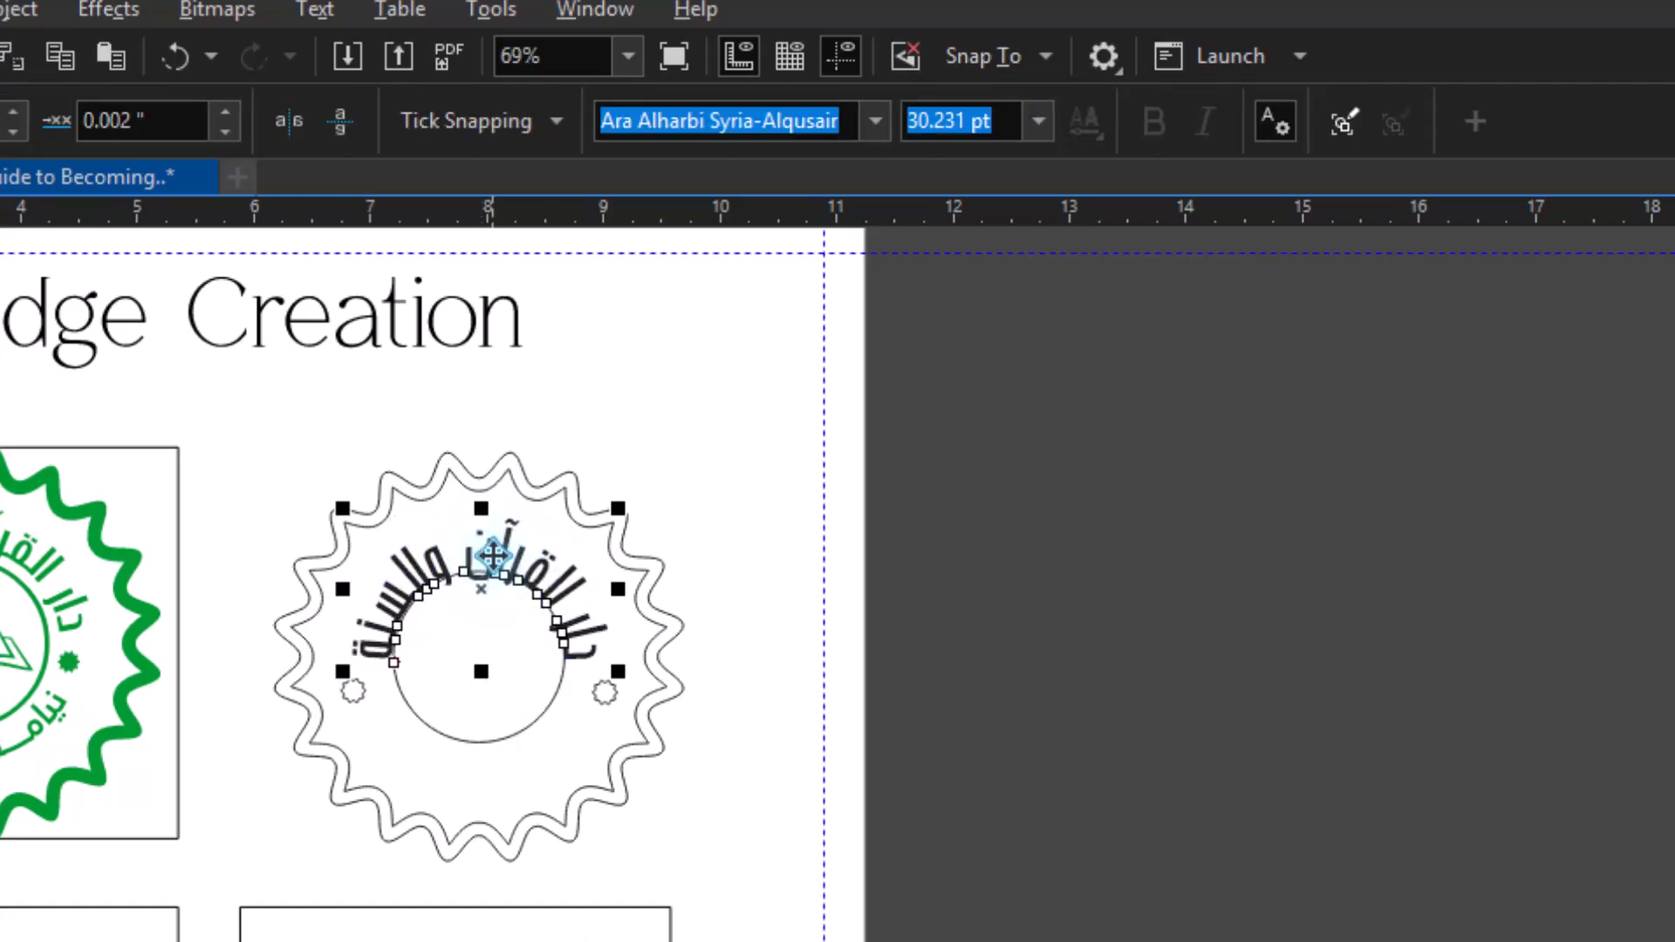
# Step: Reposition the curved line "دار القرآن والسنة" against the top of the circle, with a path offset of 5.133"
pyautogui.moveTo(495, 555); pyautogui.dragTo(495, 551)
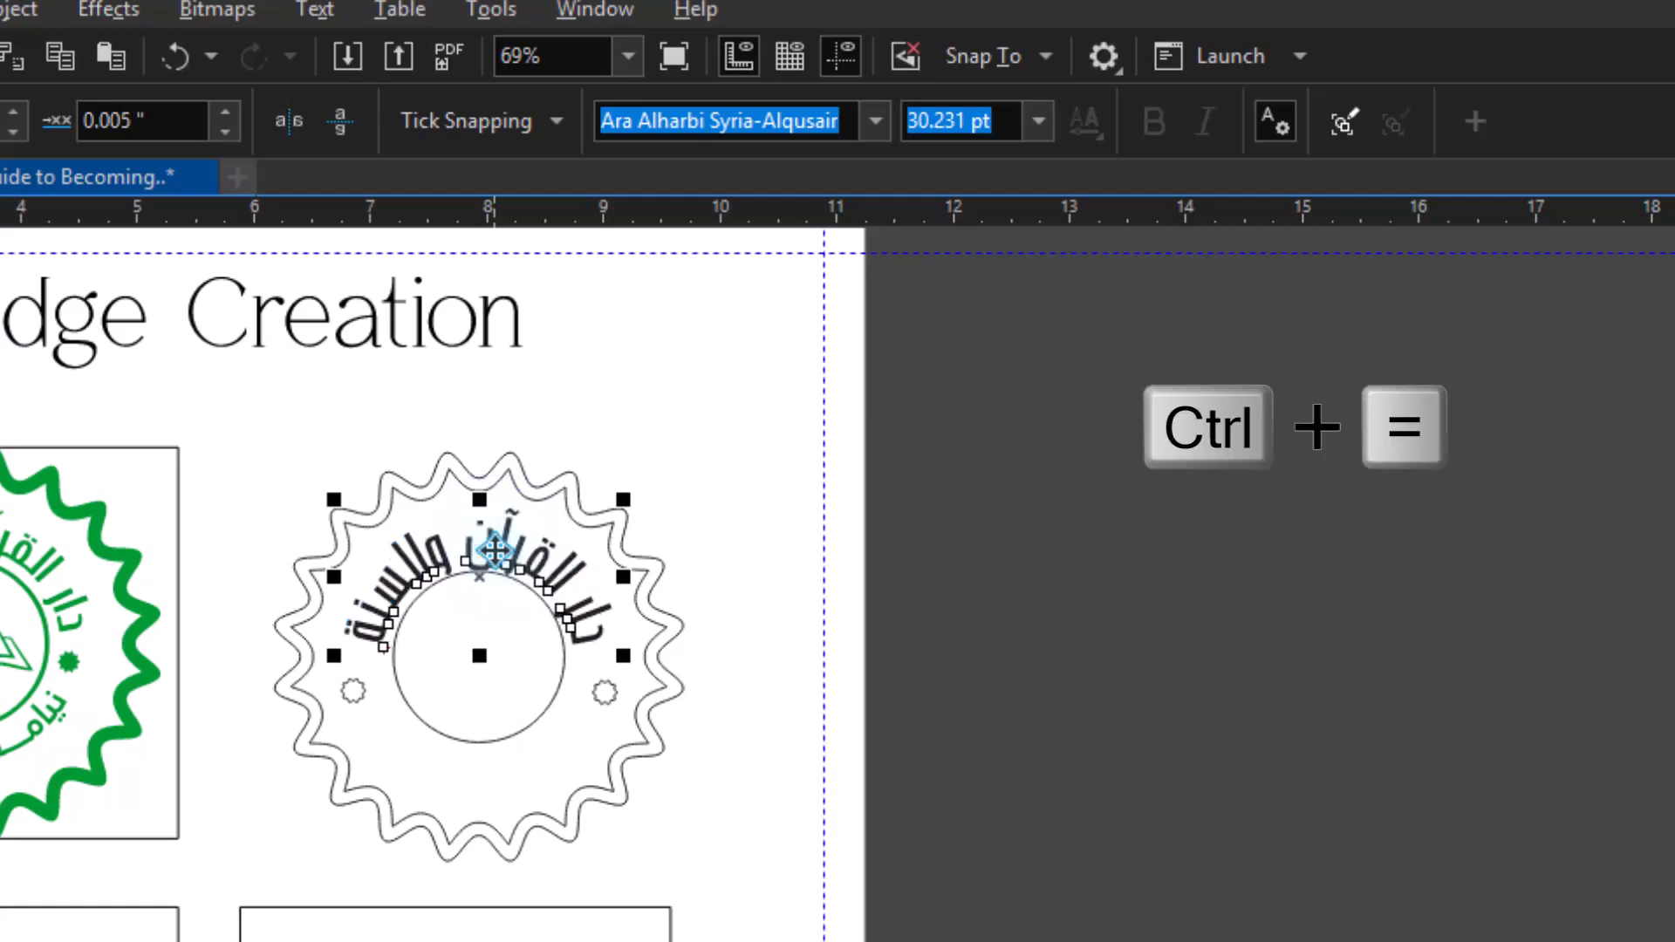
pyautogui.hotkey('ctrl', '=')
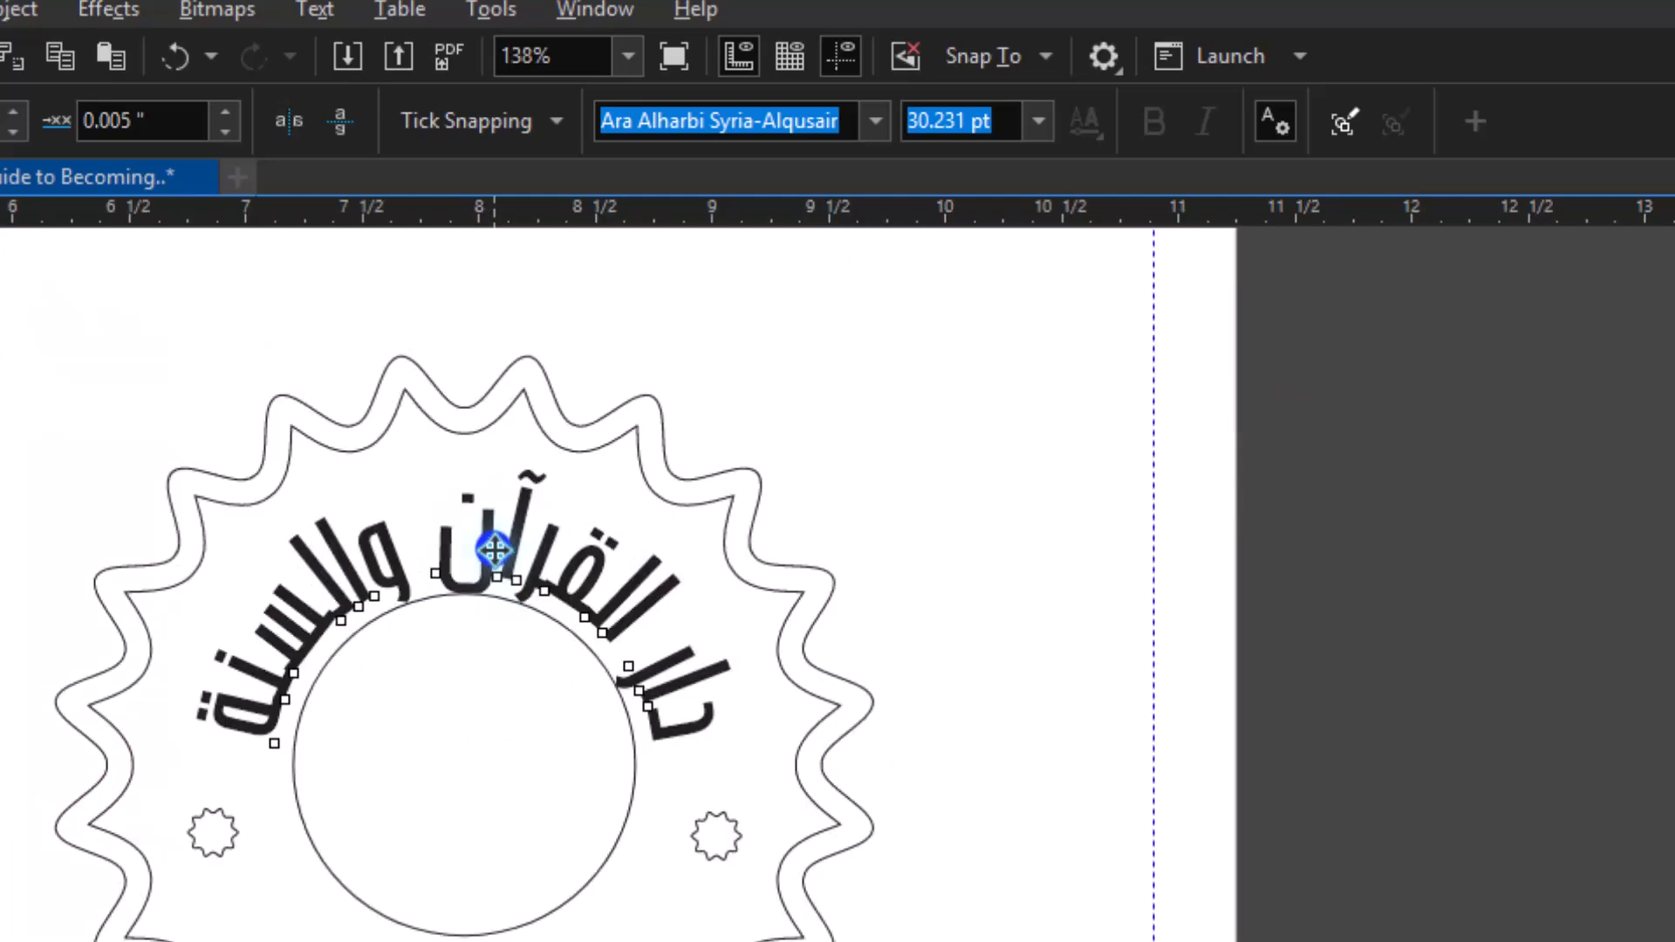
pyautogui.moveTo(494, 550); pyautogui.dragTo(489, 541)
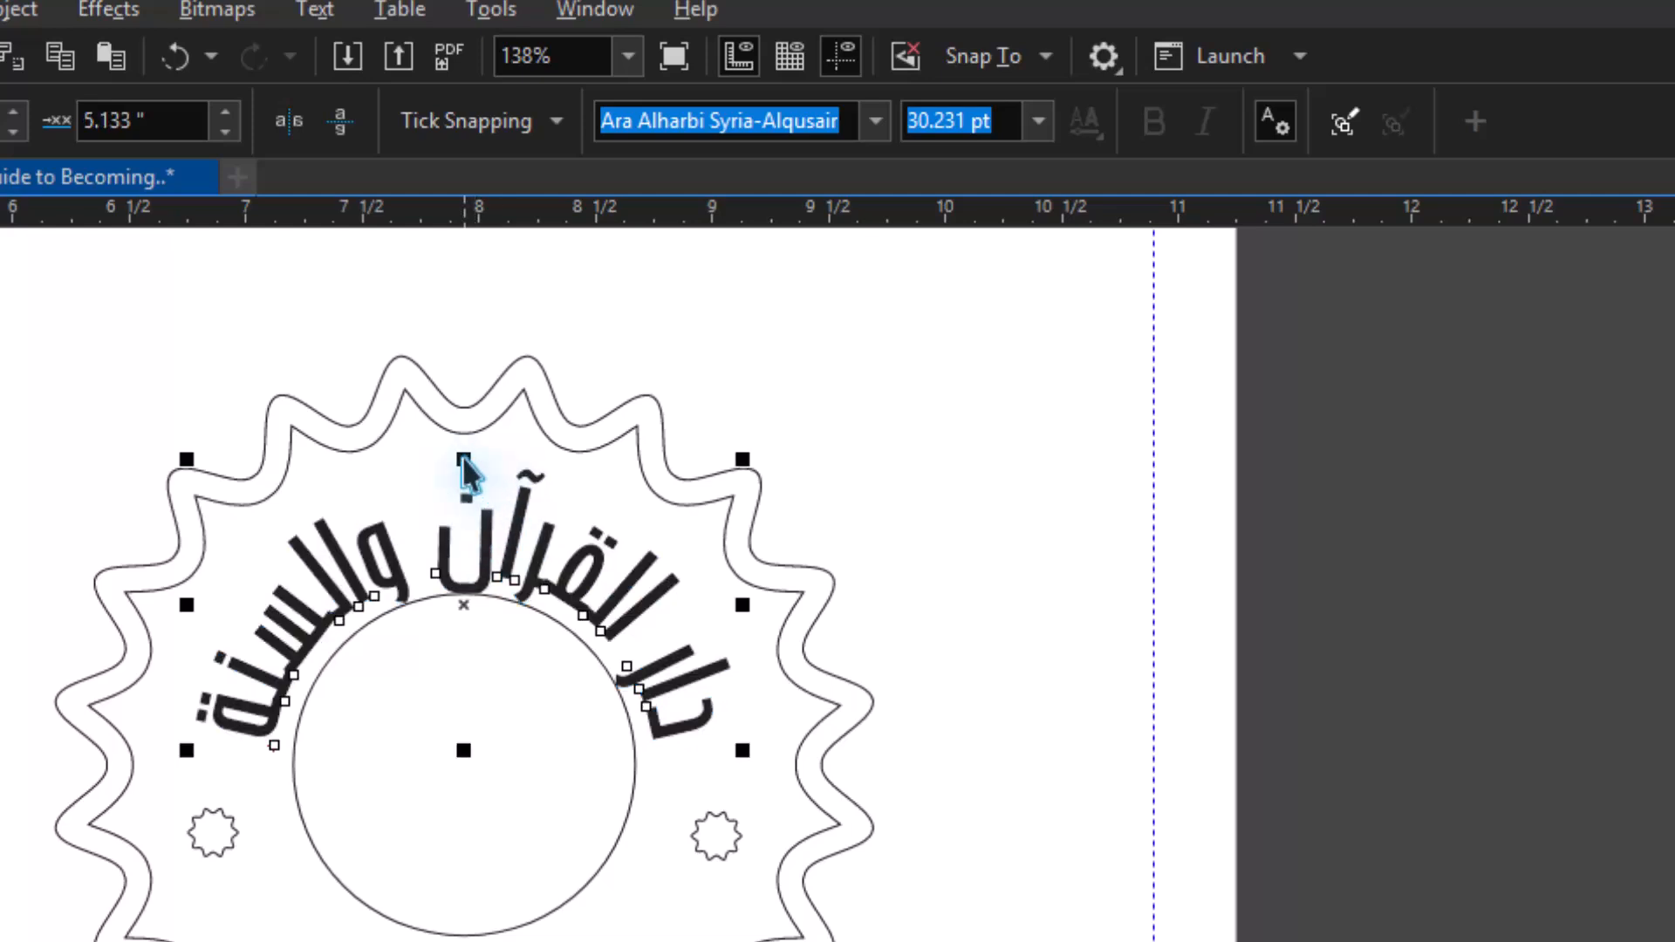
# Step: Reduce the height of the curved upper text and widen it along the arc, bringing its size to 23.215 pt
pyautogui.moveTo(463, 460); pyautogui.dragTo(469, 495)
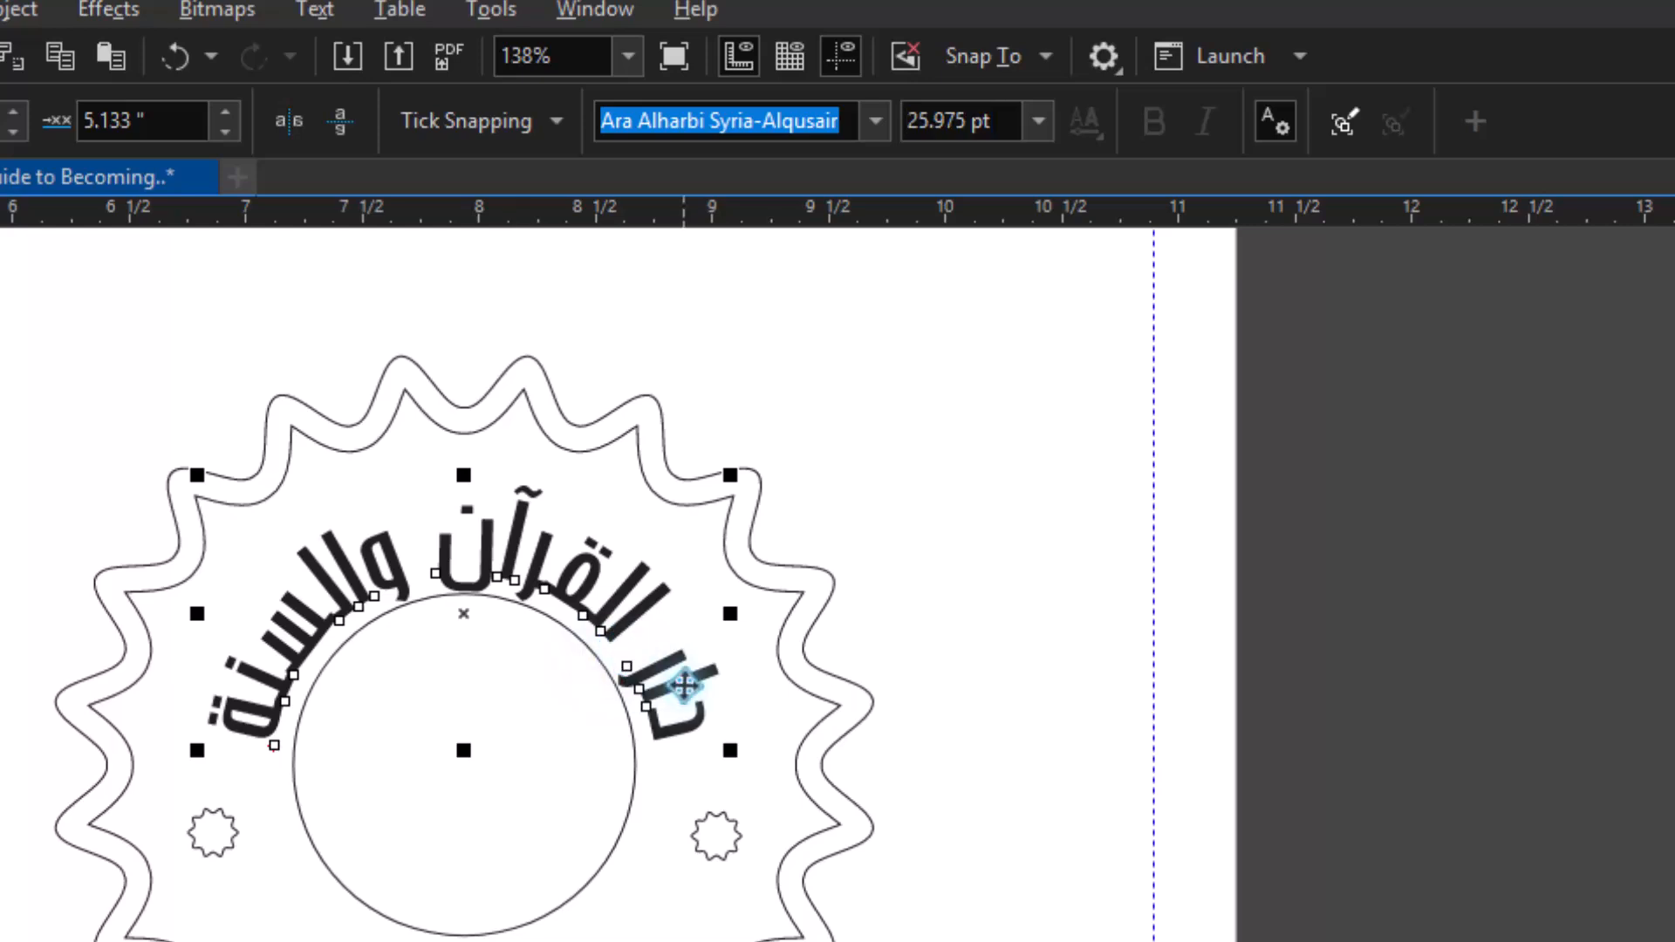
pyautogui.moveTo(732, 753); pyautogui.dragTo(698, 792)
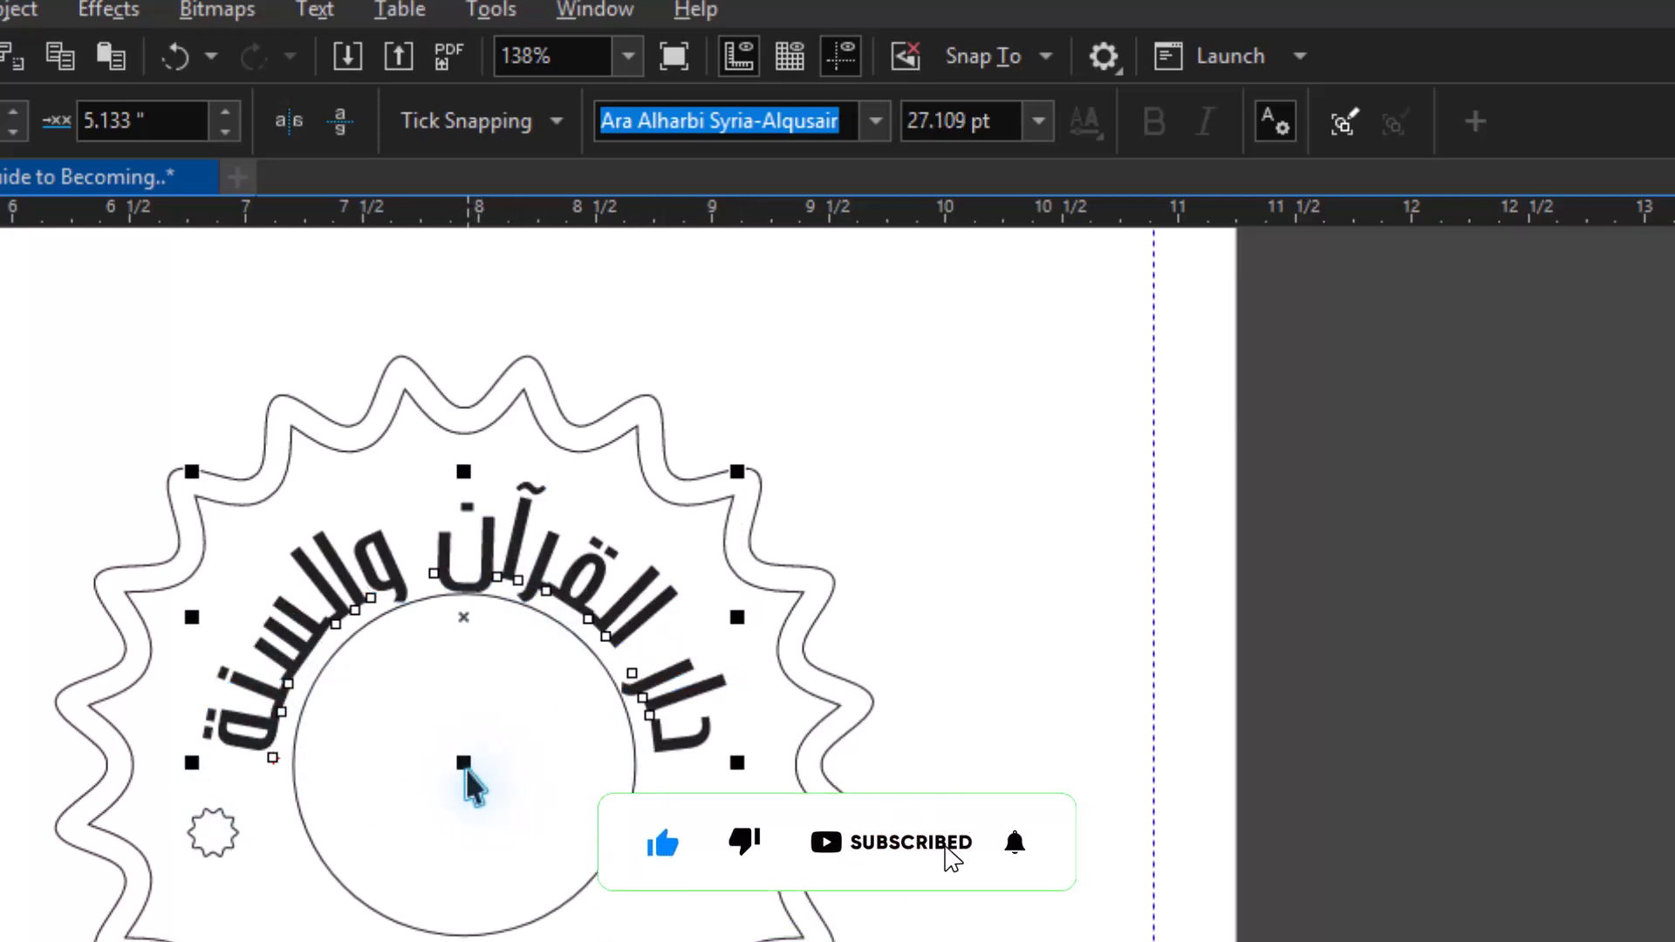
pyautogui.moveTo(464, 761); pyautogui.dragTo(474, 730)
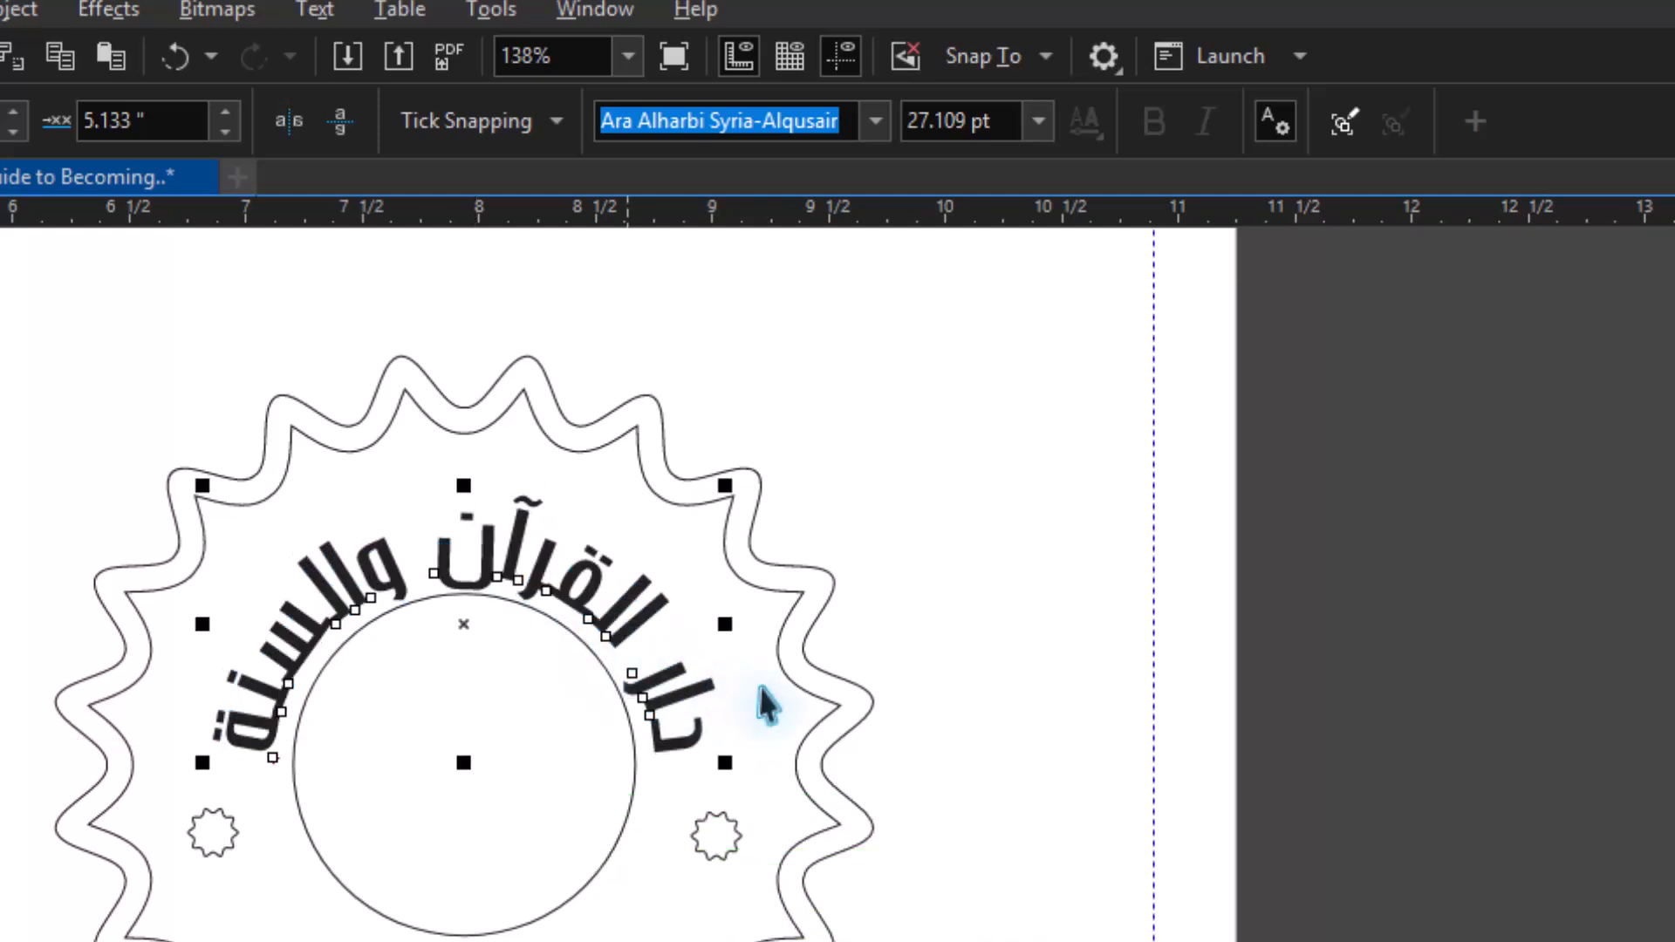
pyautogui.moveTo(729, 640); pyautogui.dragTo(756, 630)
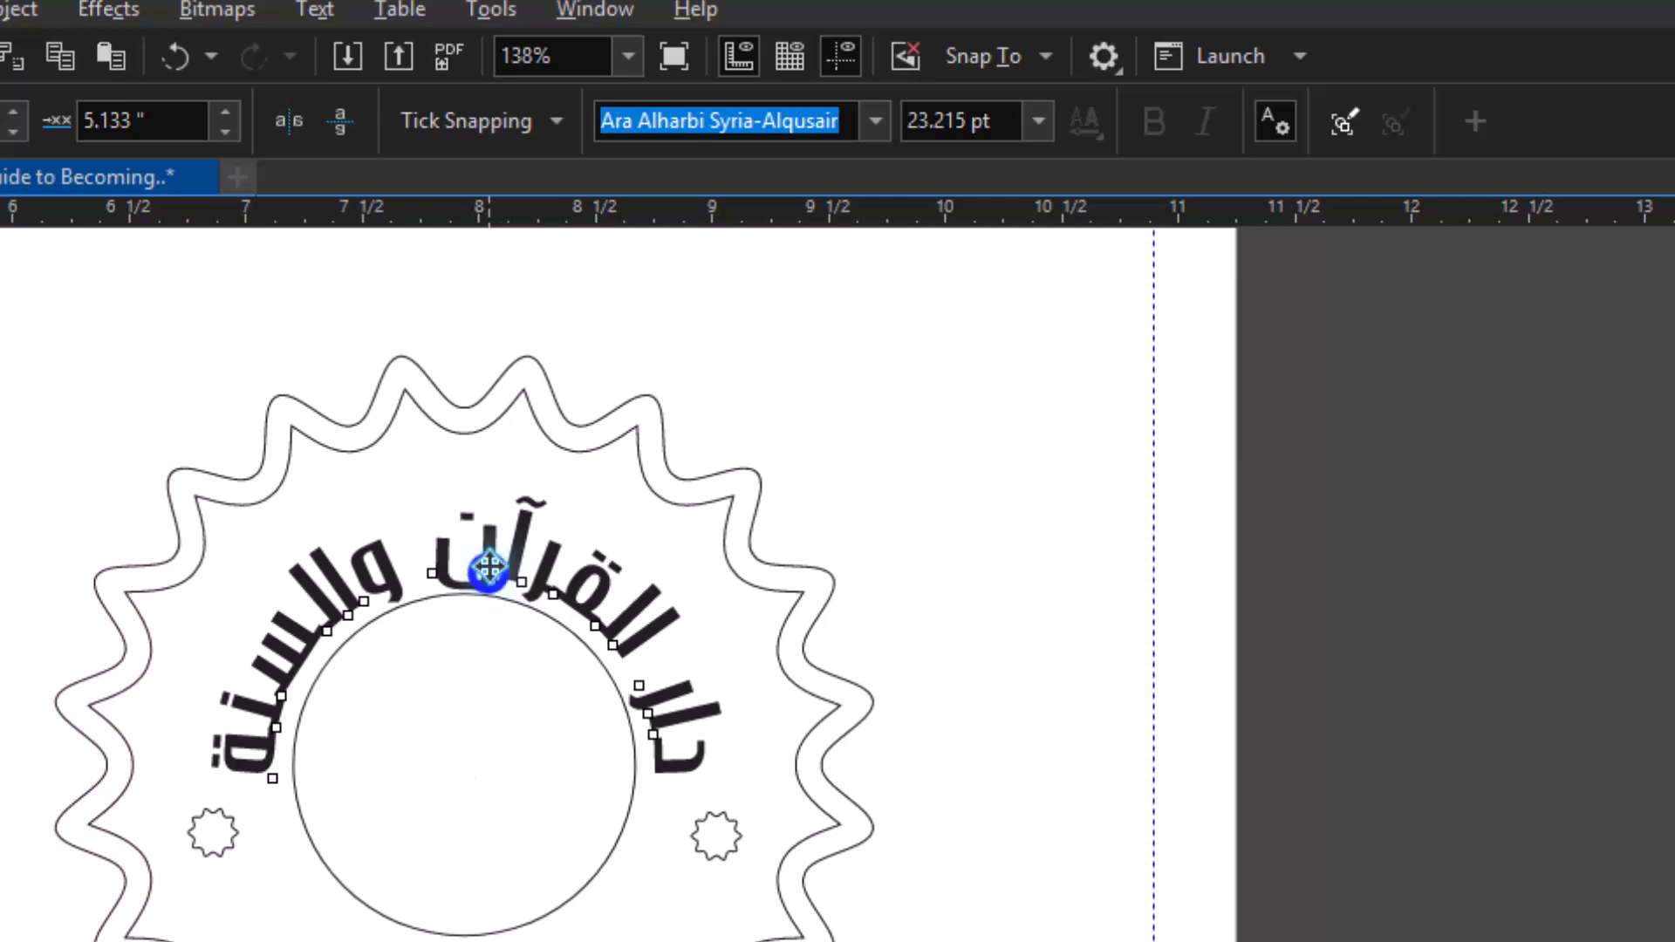
# Step: Move the curved upper text outward to 0.157" from the circle and scale it to 25.108 pt
pyautogui.moveTo(487, 572); pyautogui.dragTo(489, 560)
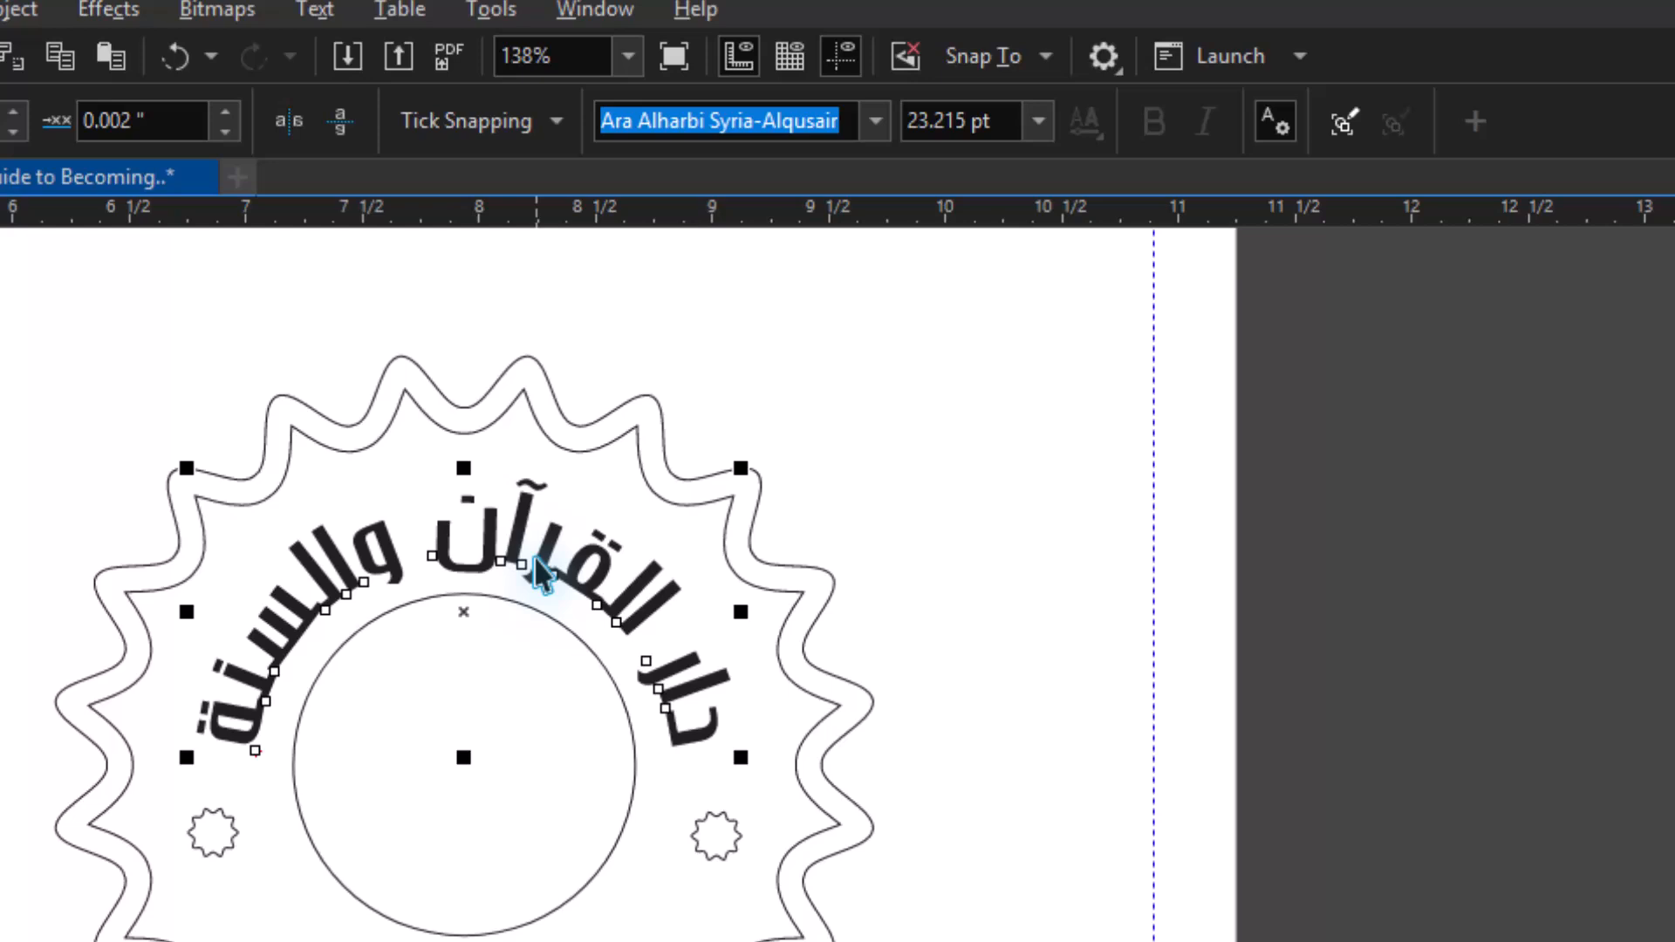
pyautogui.moveTo(536, 561); pyautogui.dragTo(535, 548)
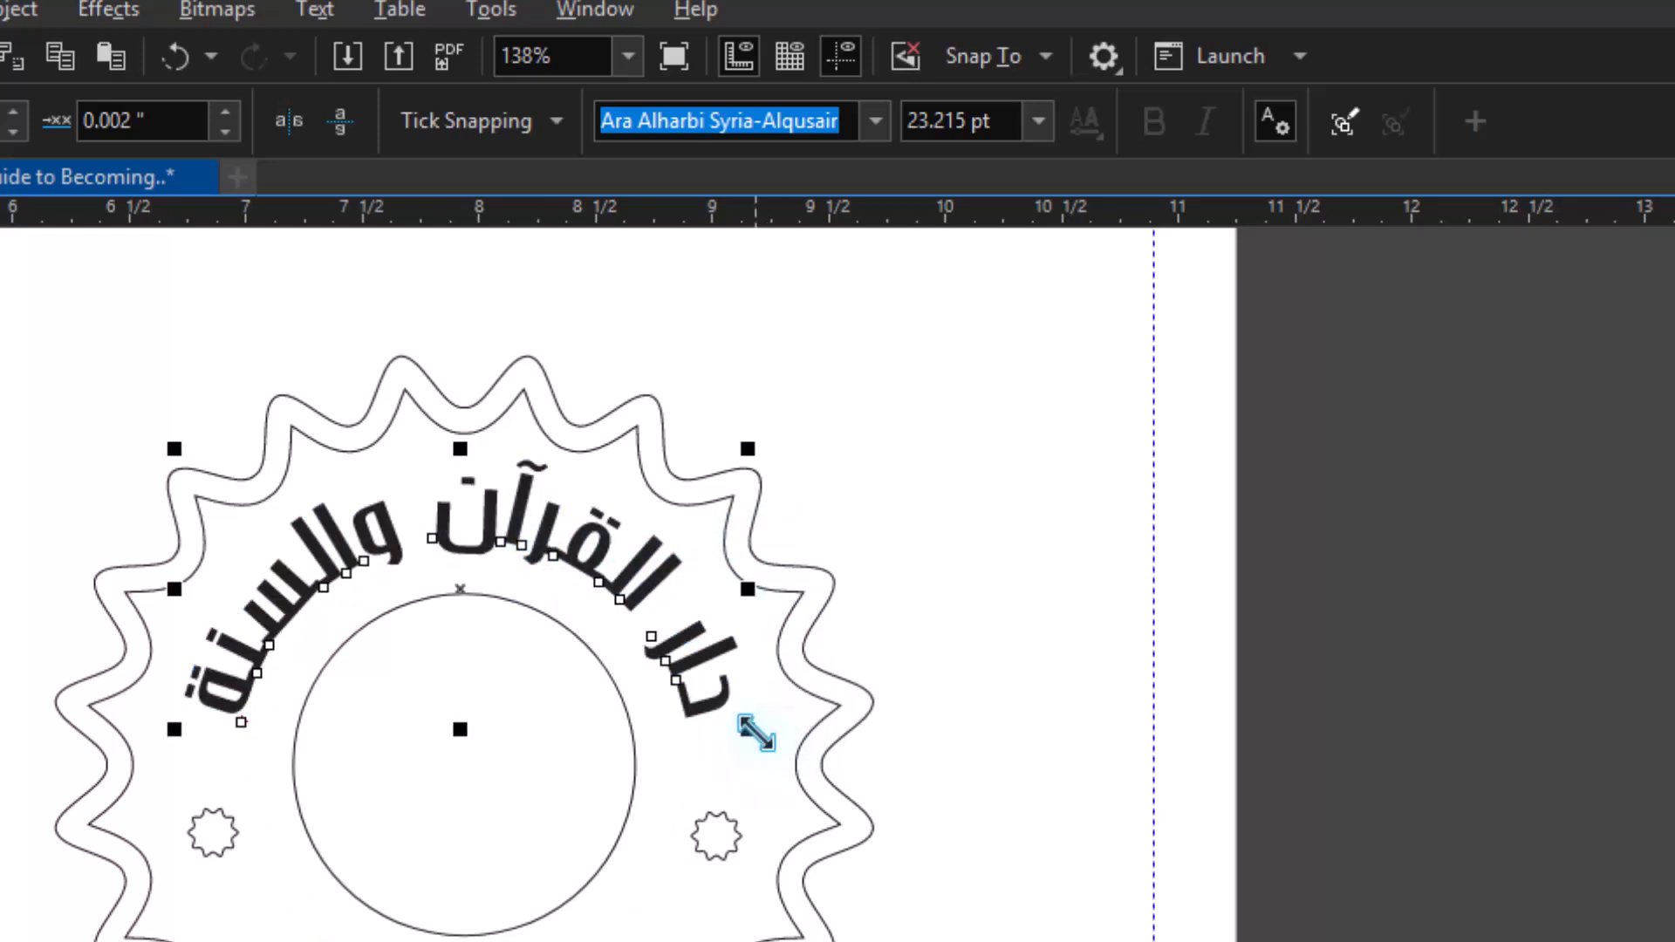
pyautogui.moveTo(748, 730)
pyautogui.mouseDown()
pyautogui.moveTo(666, 637)
pyautogui.moveTo(677, 678)
pyautogui.mouseUp()
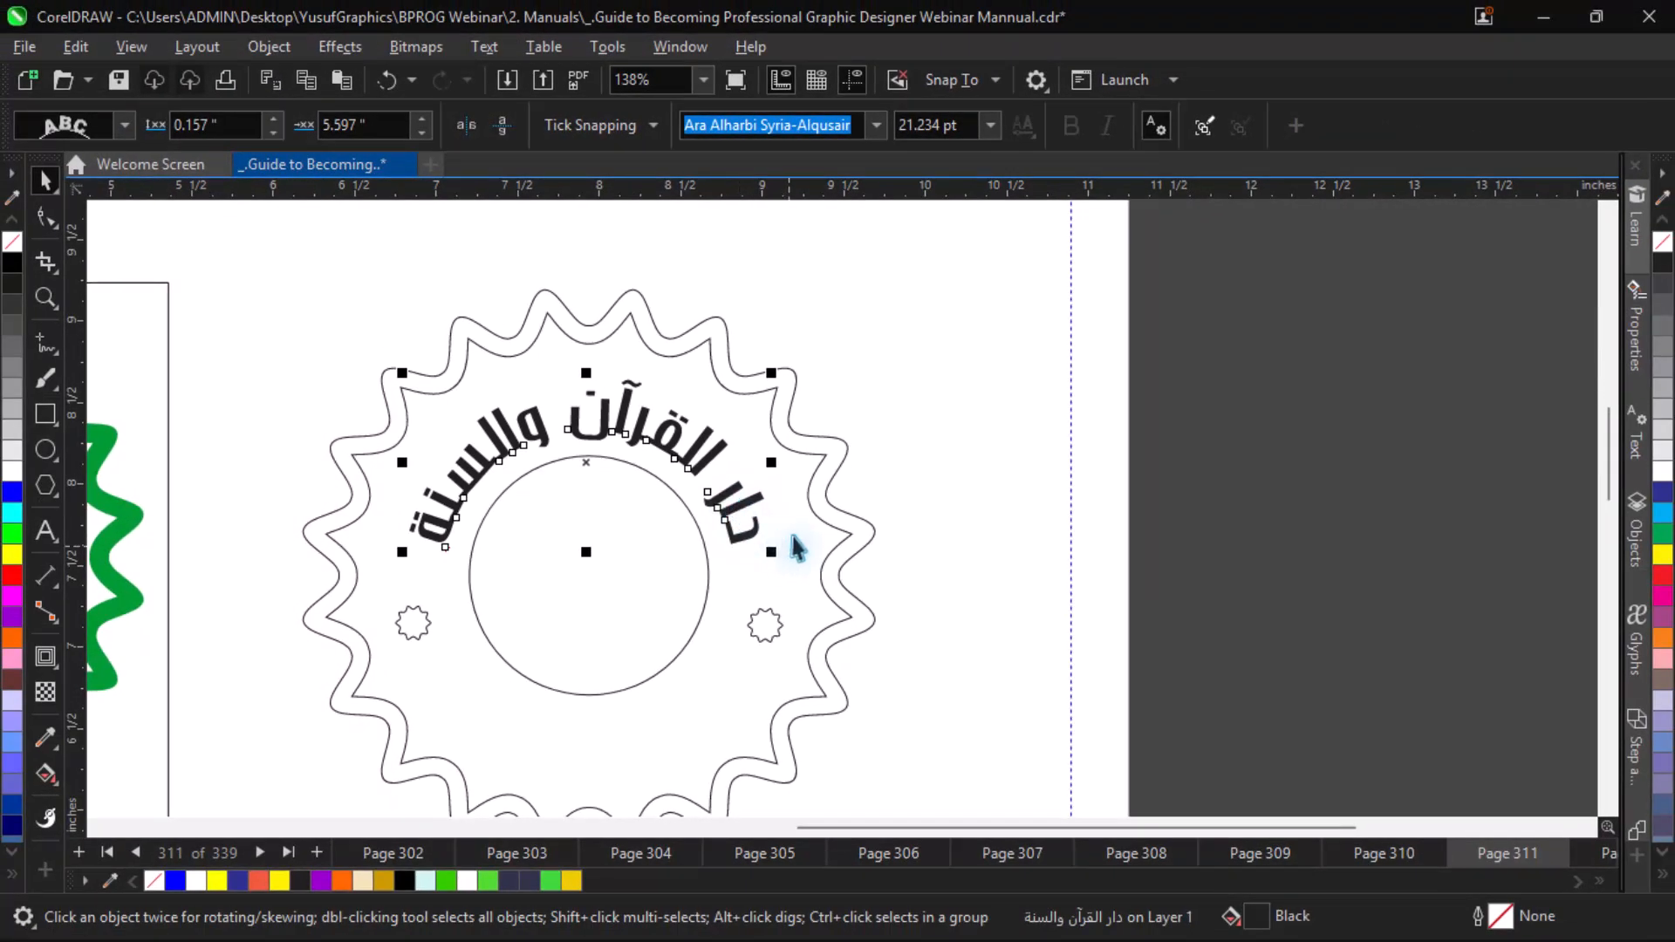
pyautogui.press('shift')
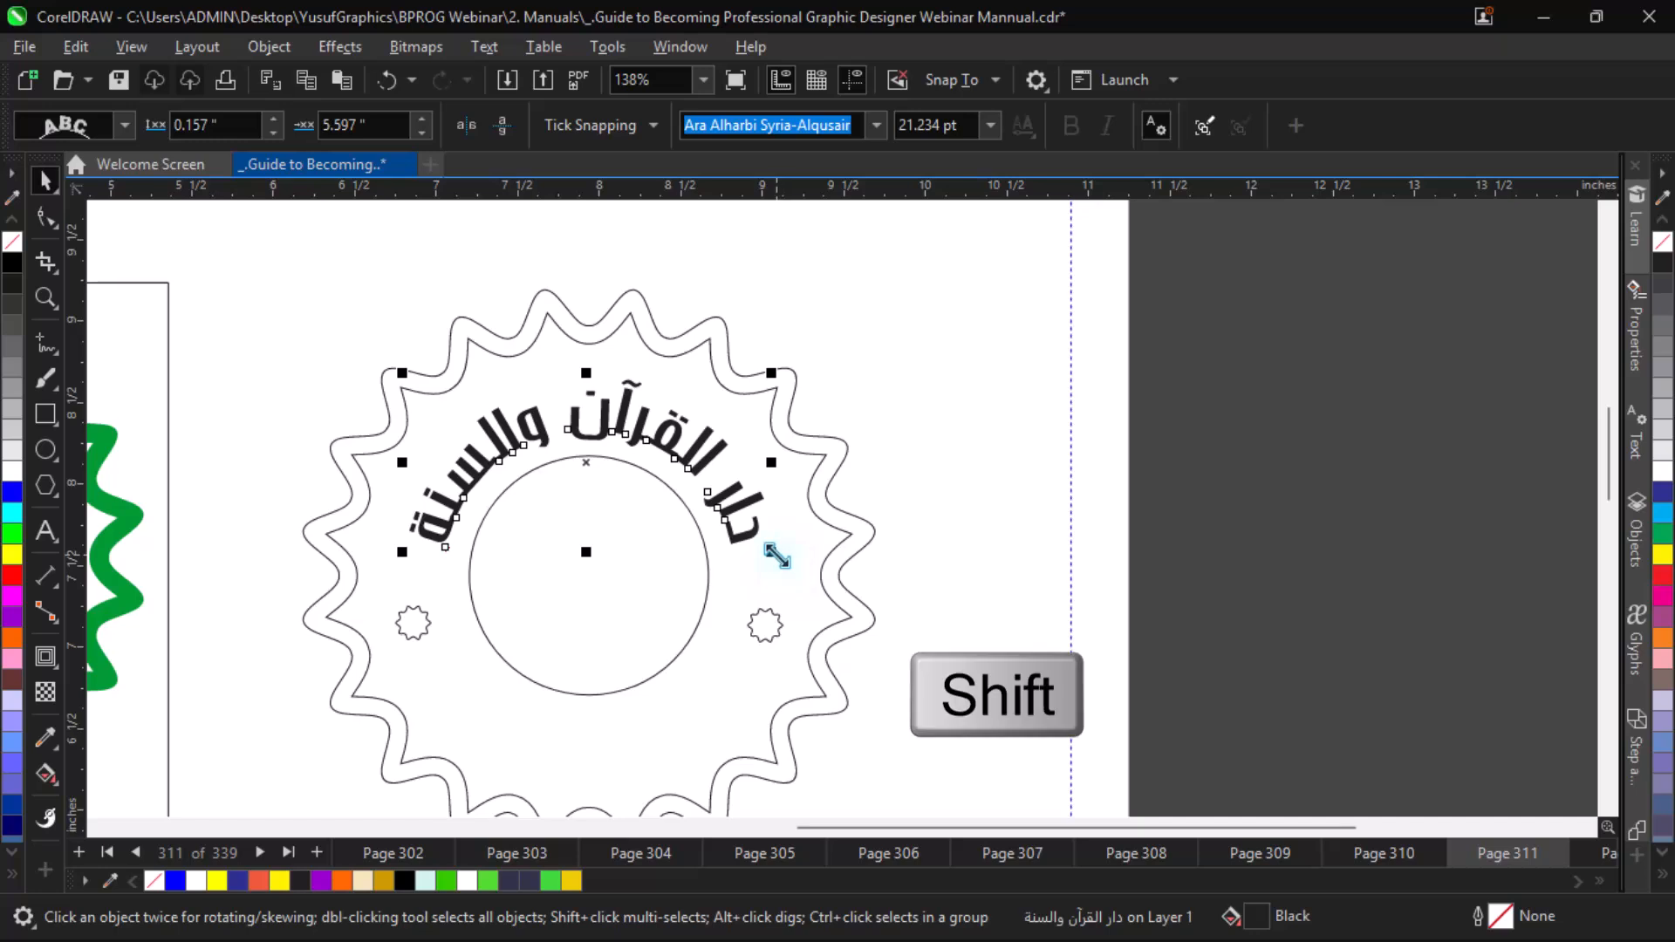
pyautogui.moveTo(772, 551)
pyautogui.mouseDown()
pyautogui.moveTo(792, 569)
pyautogui.moveTo(753, 560)
pyautogui.mouseUp()
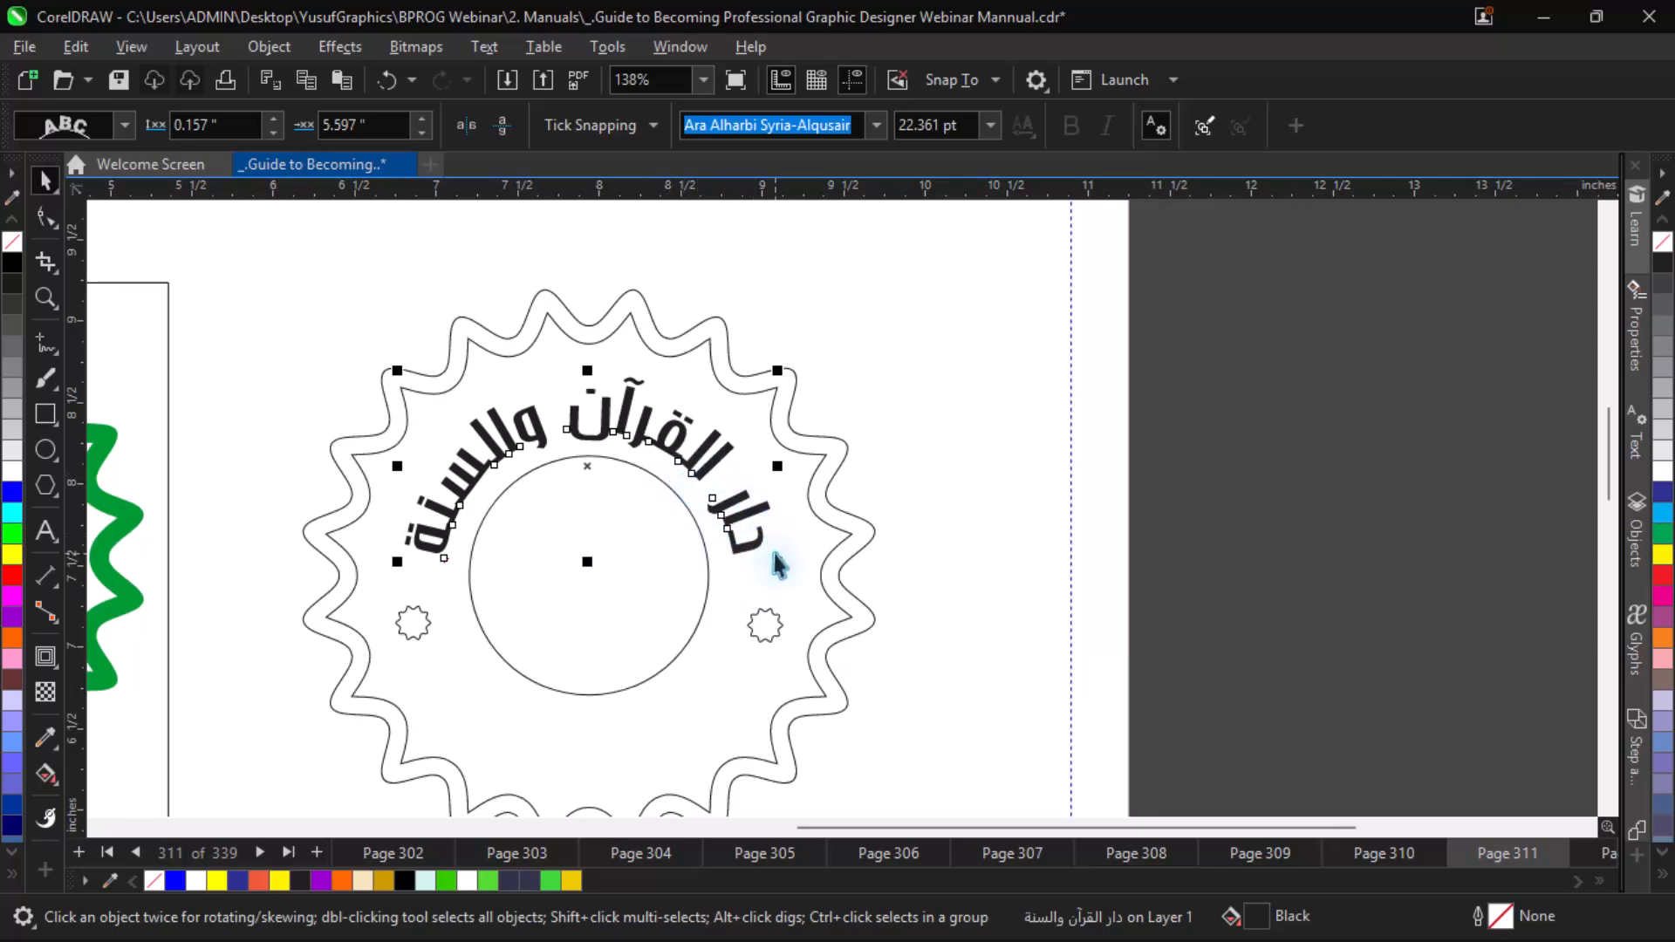
pyautogui.moveTo(779, 564); pyautogui.dragTo(817, 600)
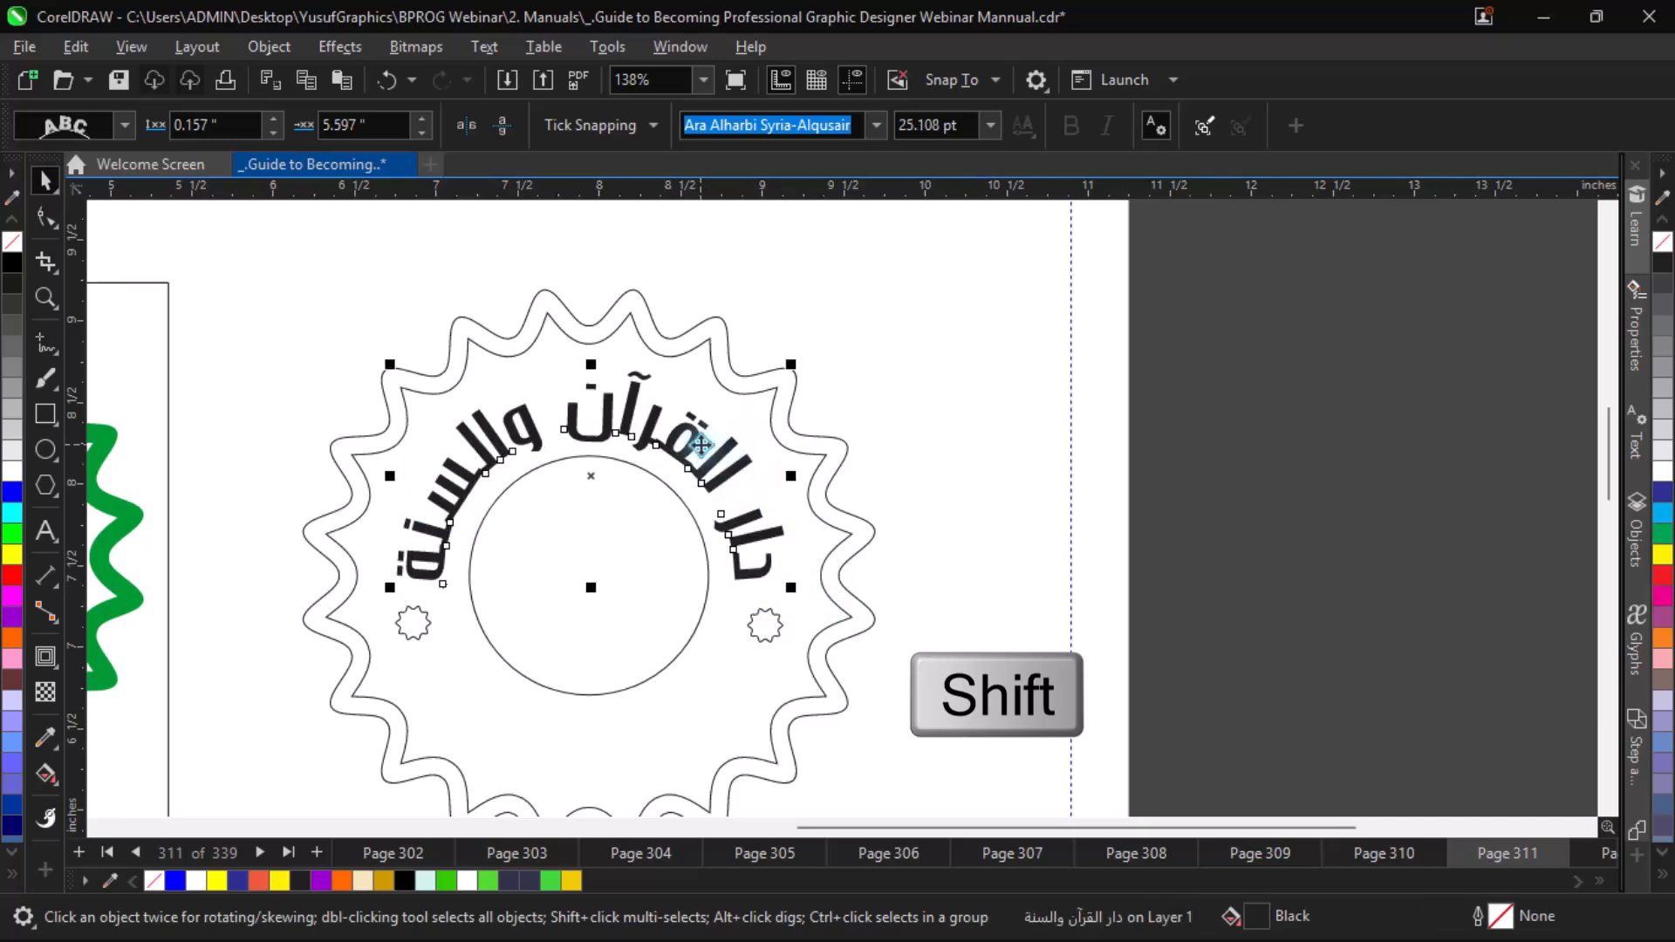
# Step: Slide the curved upper text along the circle to an offset of 0.05" so it sits evenly between the two stars
pyautogui.moveTo(695, 445); pyautogui.dragTo(702, 448)
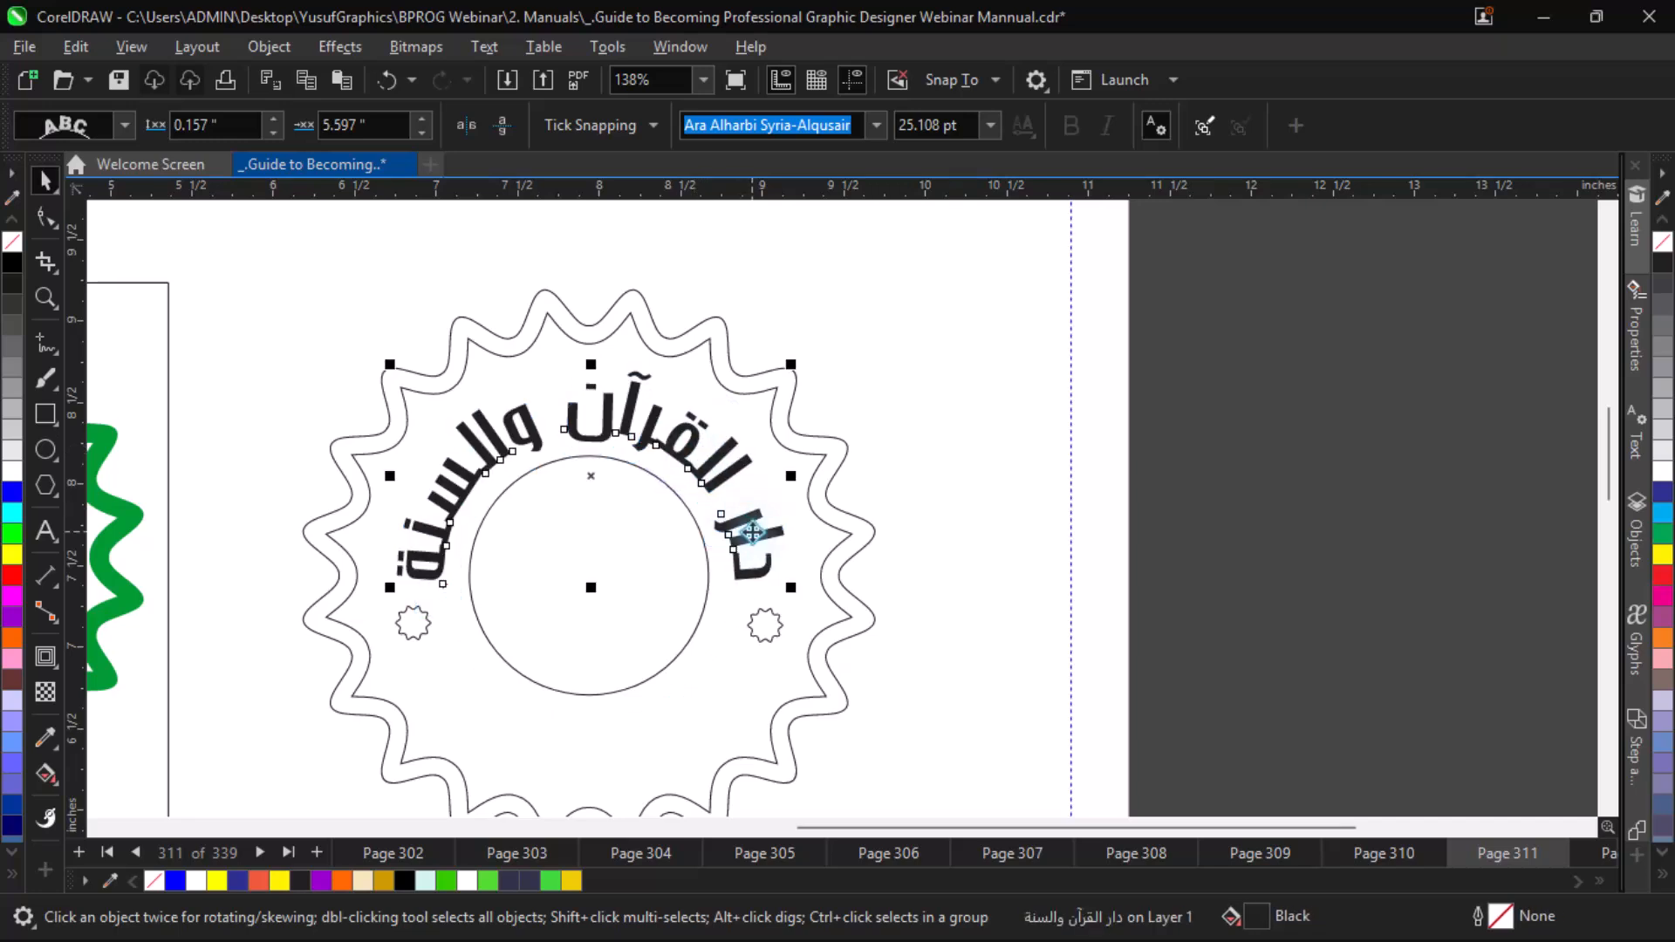
pyautogui.moveTo(750, 534)
pyautogui.mouseDown()
pyautogui.moveTo(766, 534)
pyautogui.moveTo(749, 542)
pyautogui.mouseUp()
pyautogui.click(956, 500)
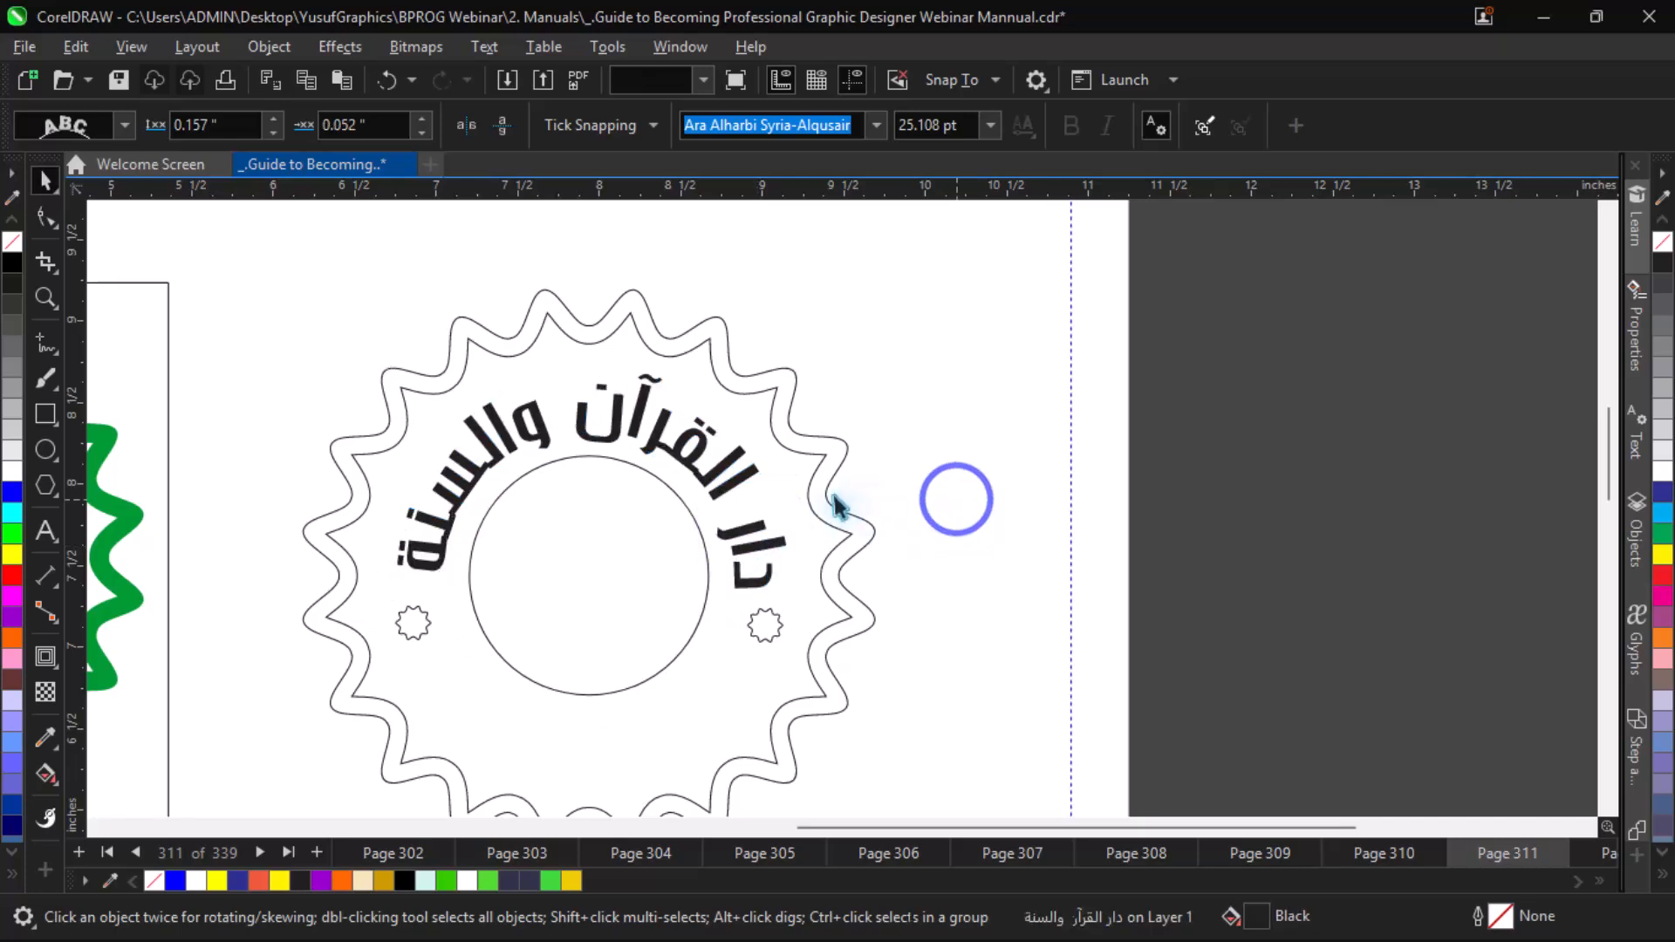
pyautogui.hotkey('ctrl', '=')
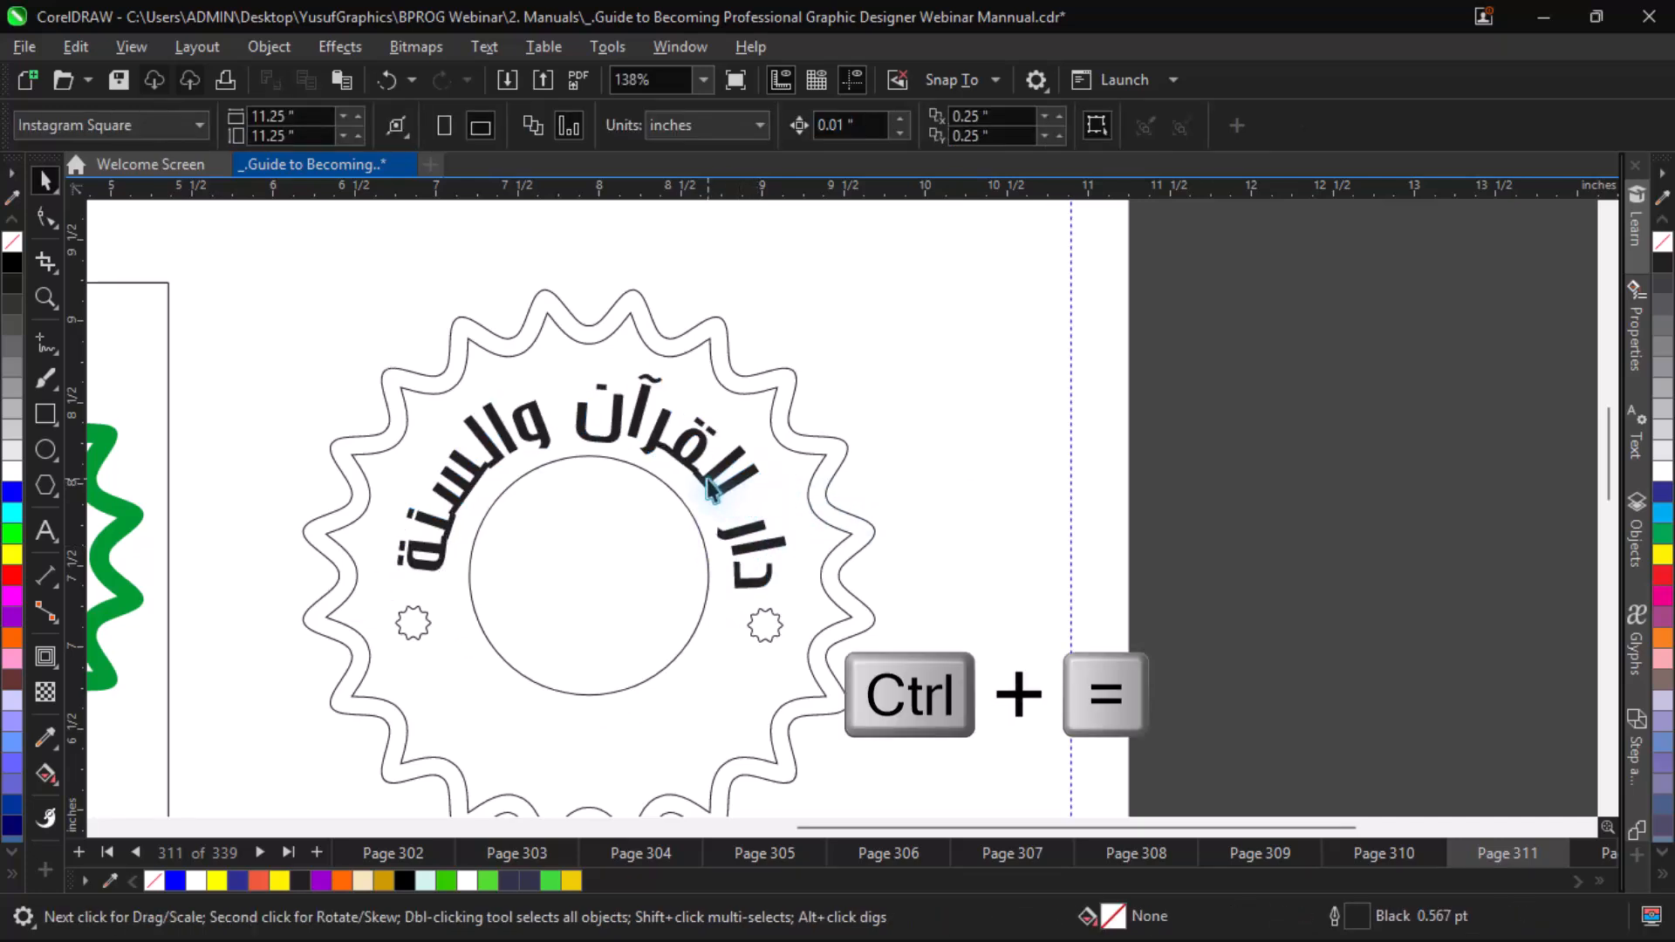
pyautogui.click(709, 487)
pyautogui.hotkey('ctrl', '=')
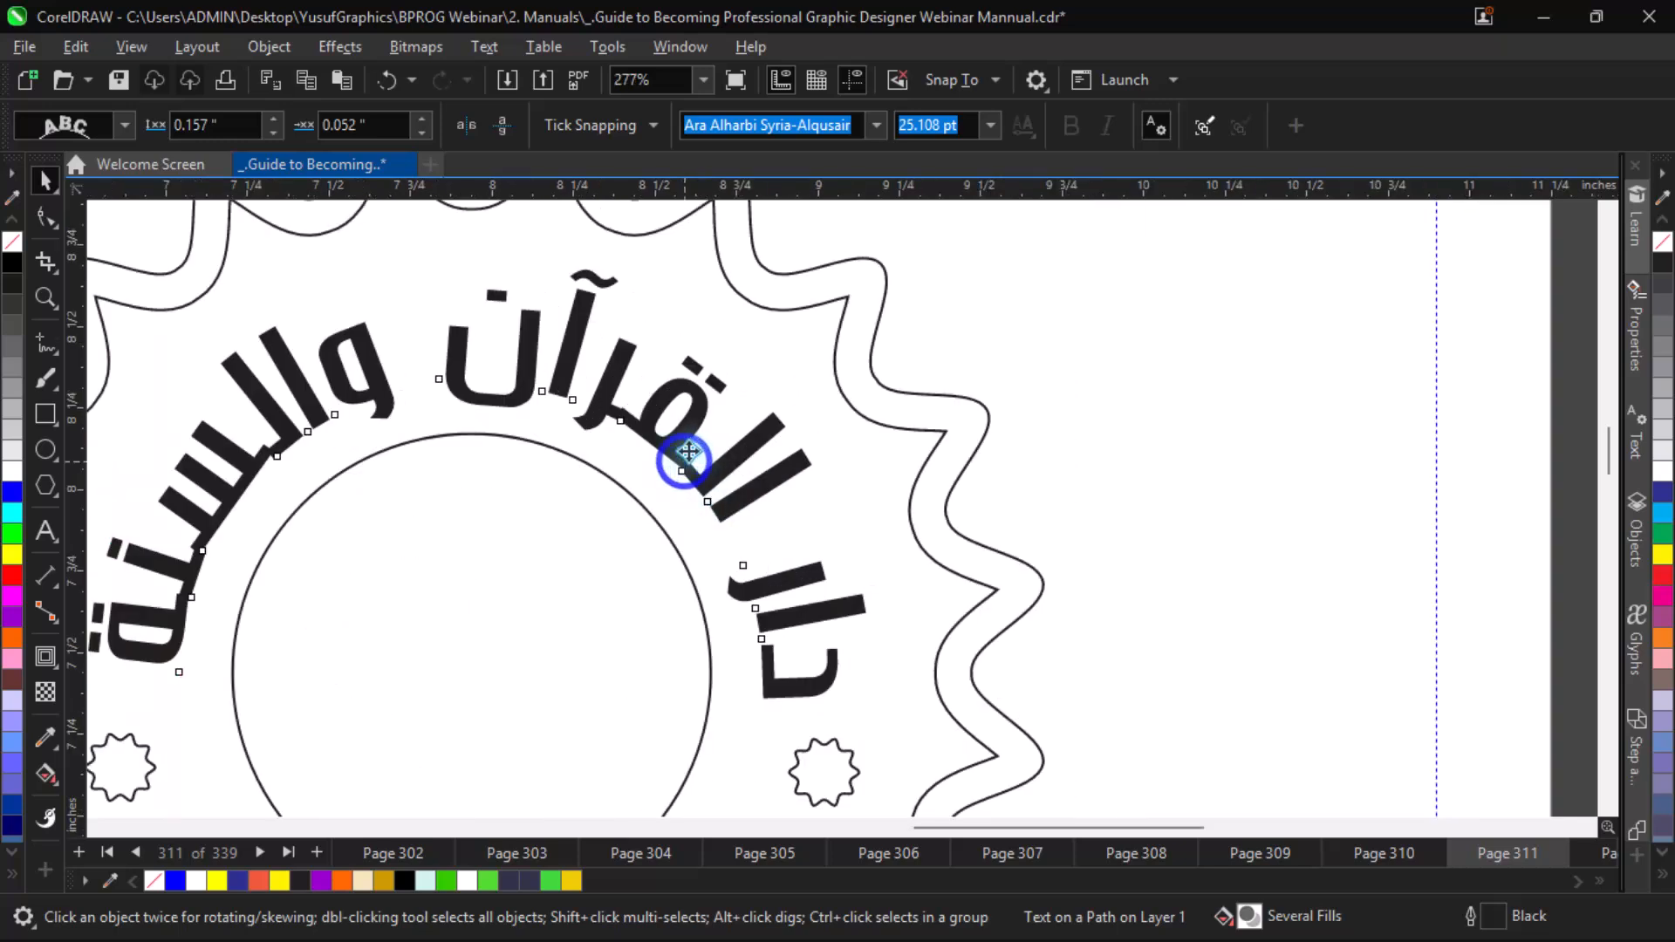
pyautogui.moveTo(688, 450); pyautogui.dragTo(687, 451)
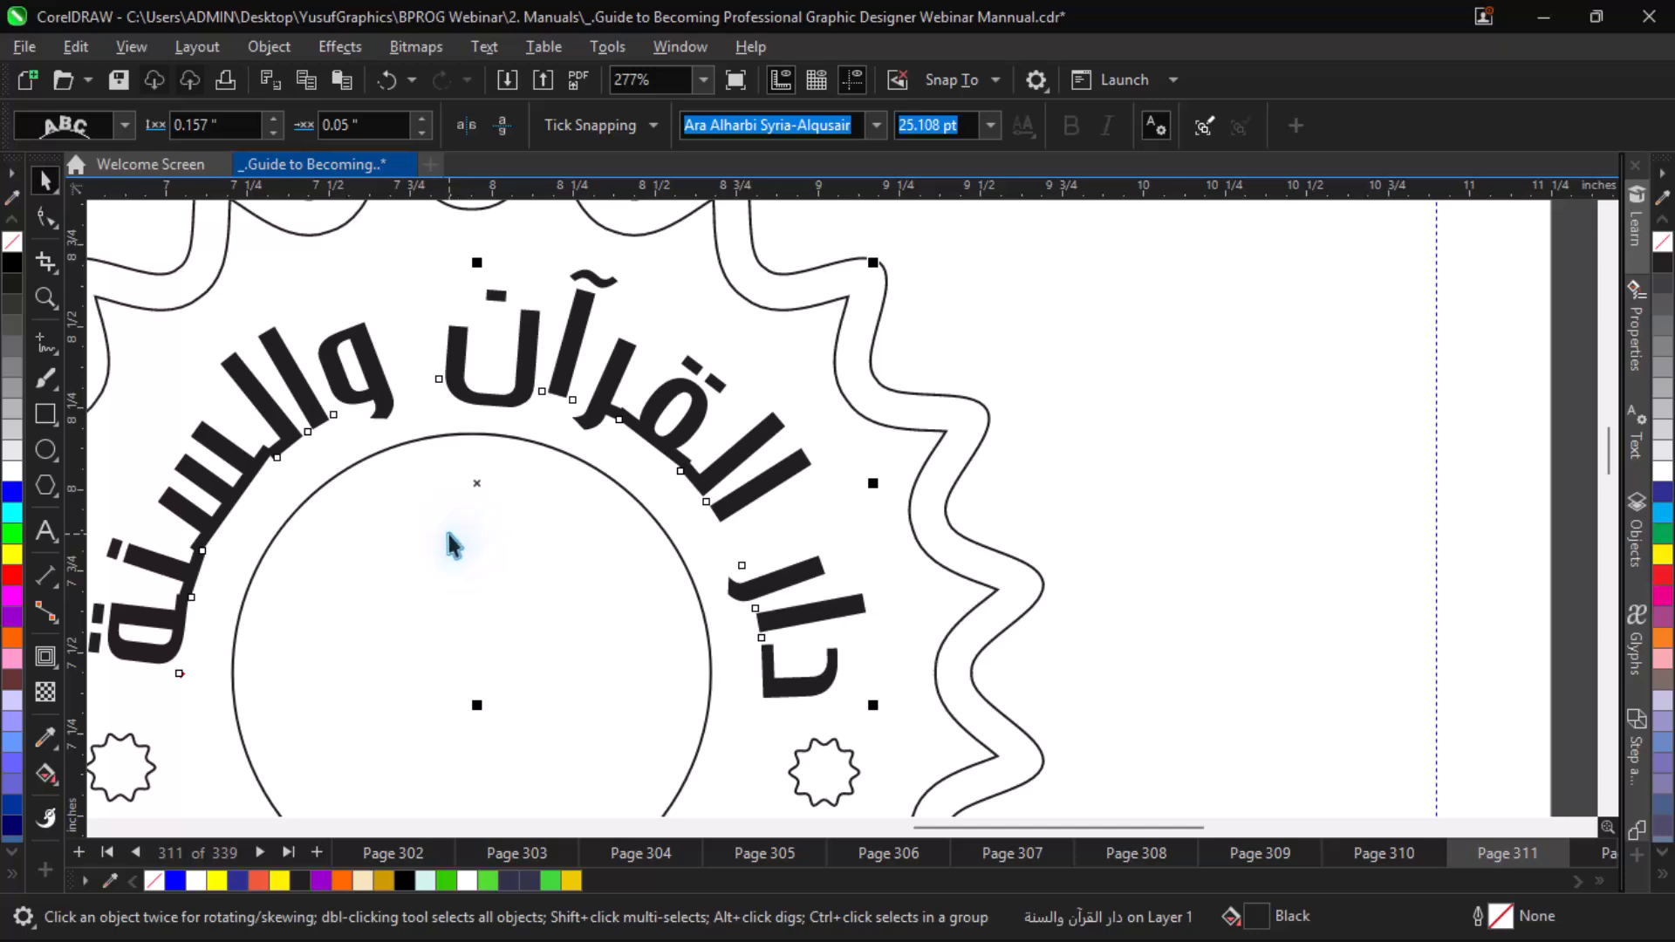
# Step: Fit the lower Arabic line "نيامي - النيجر" to the badge's inner circle as its path
pyautogui.hotkey('ctrl', '-')
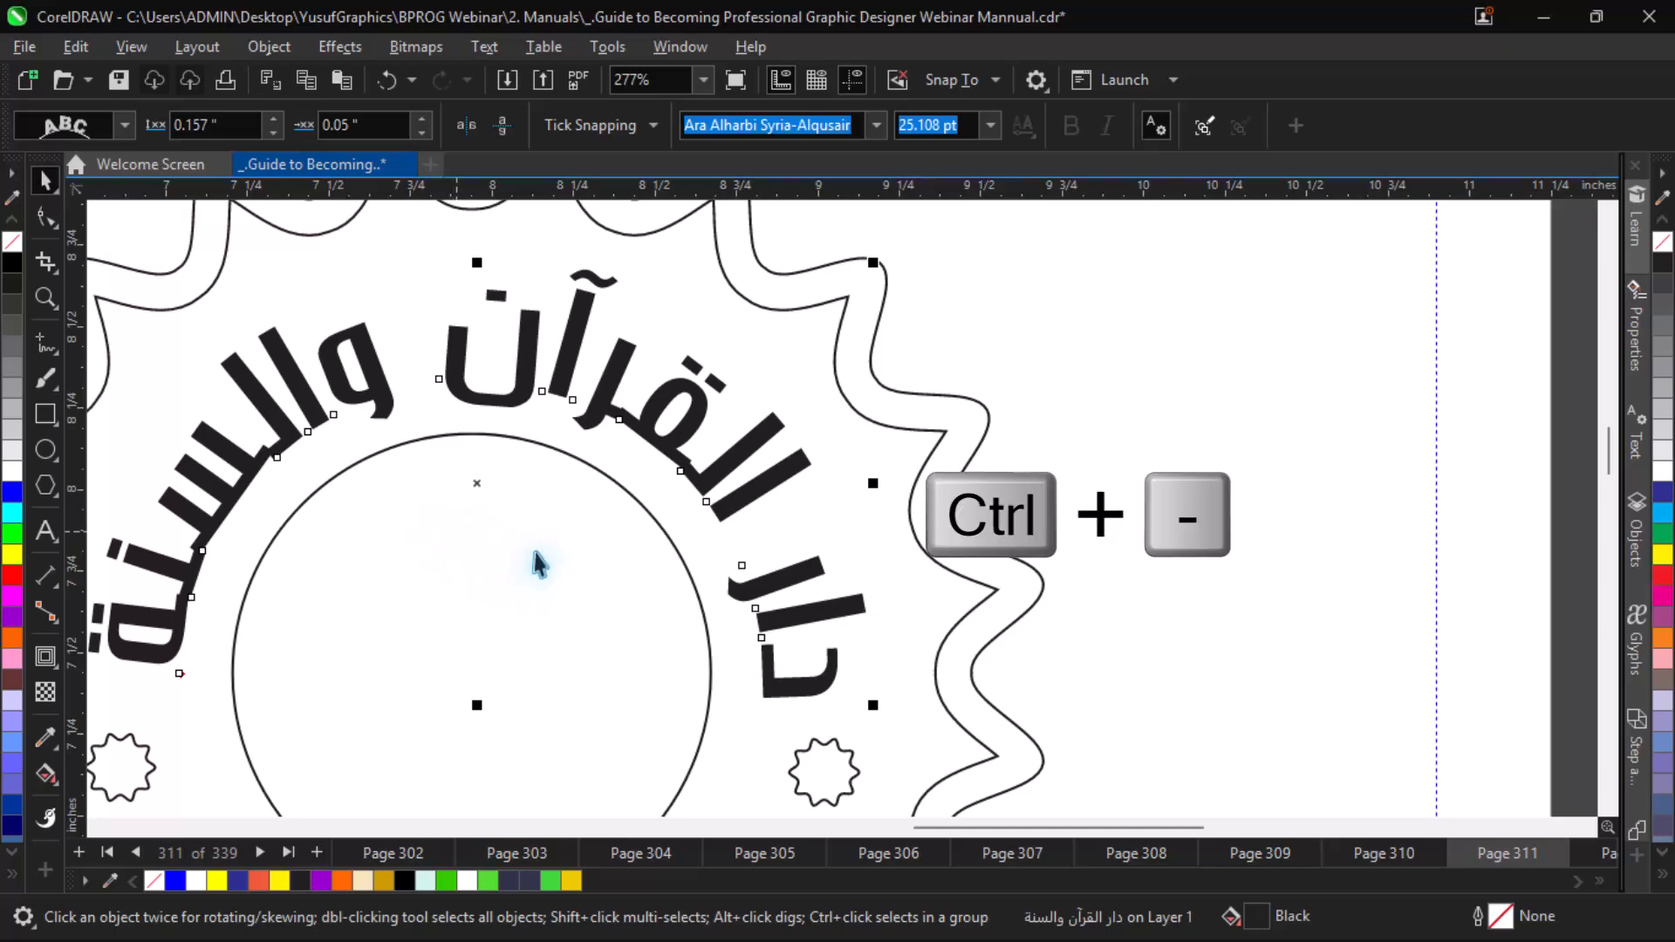
pyautogui.hotkey('ctrl', '-')
pyautogui.hotkey('ctrl', '-')
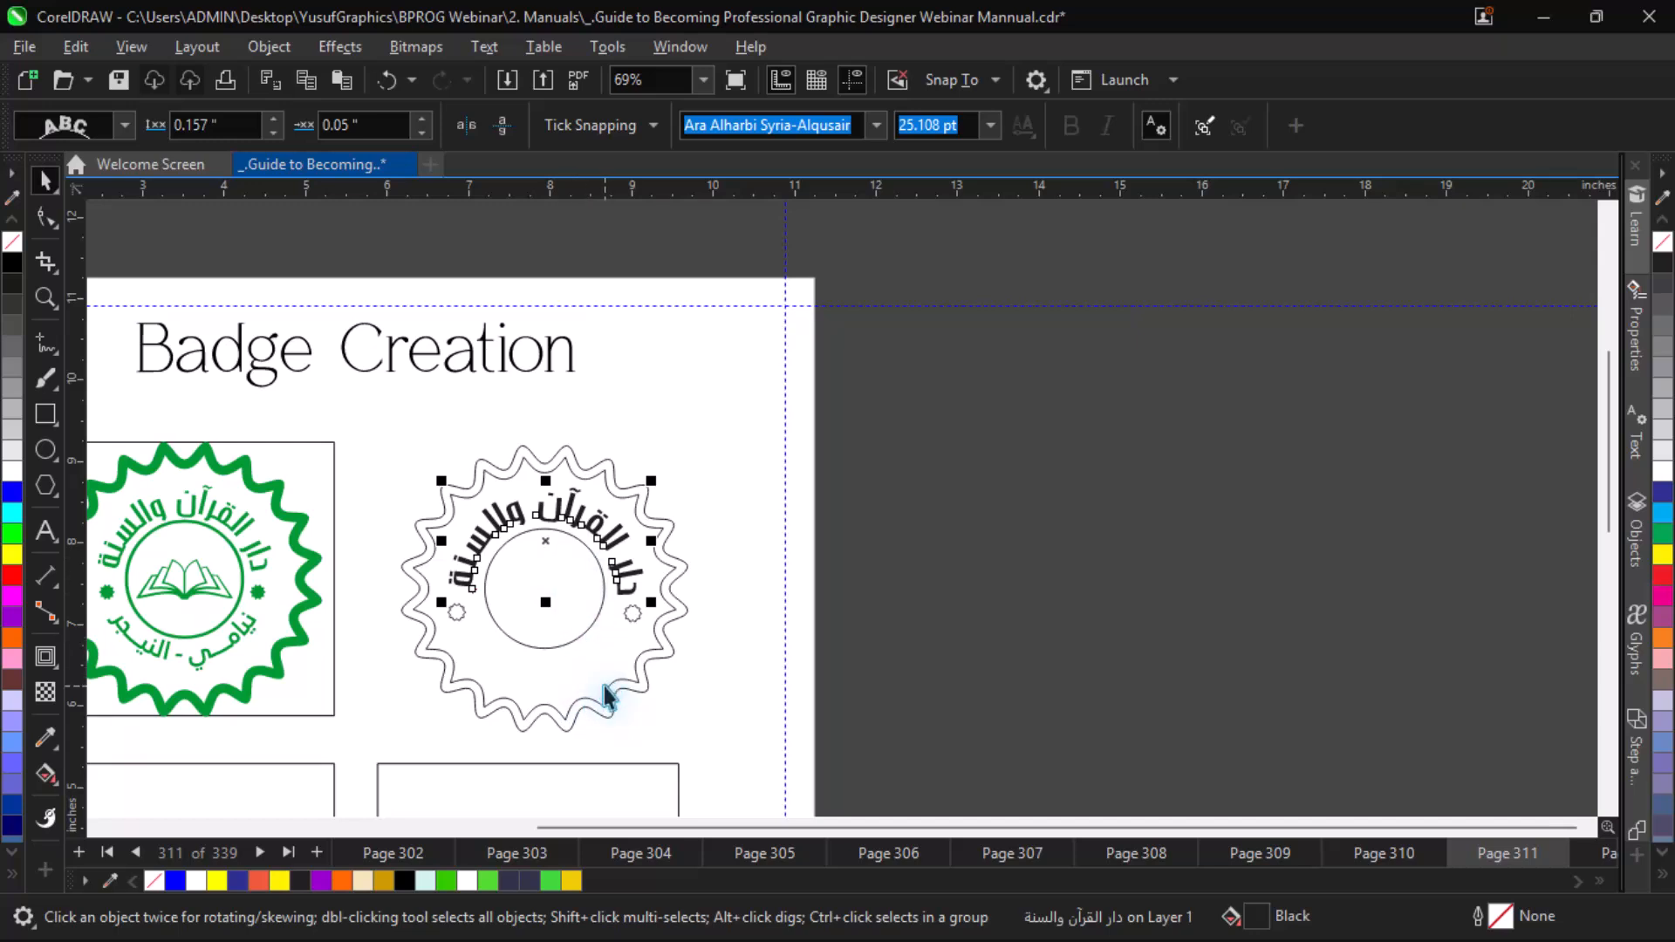
pyautogui.hotkey('alt', 'Down')
pyautogui.hotkey('alt', 'Down')
pyautogui.hotkey('alt', 'Down')
pyautogui.hotkey('alt', 'Down')
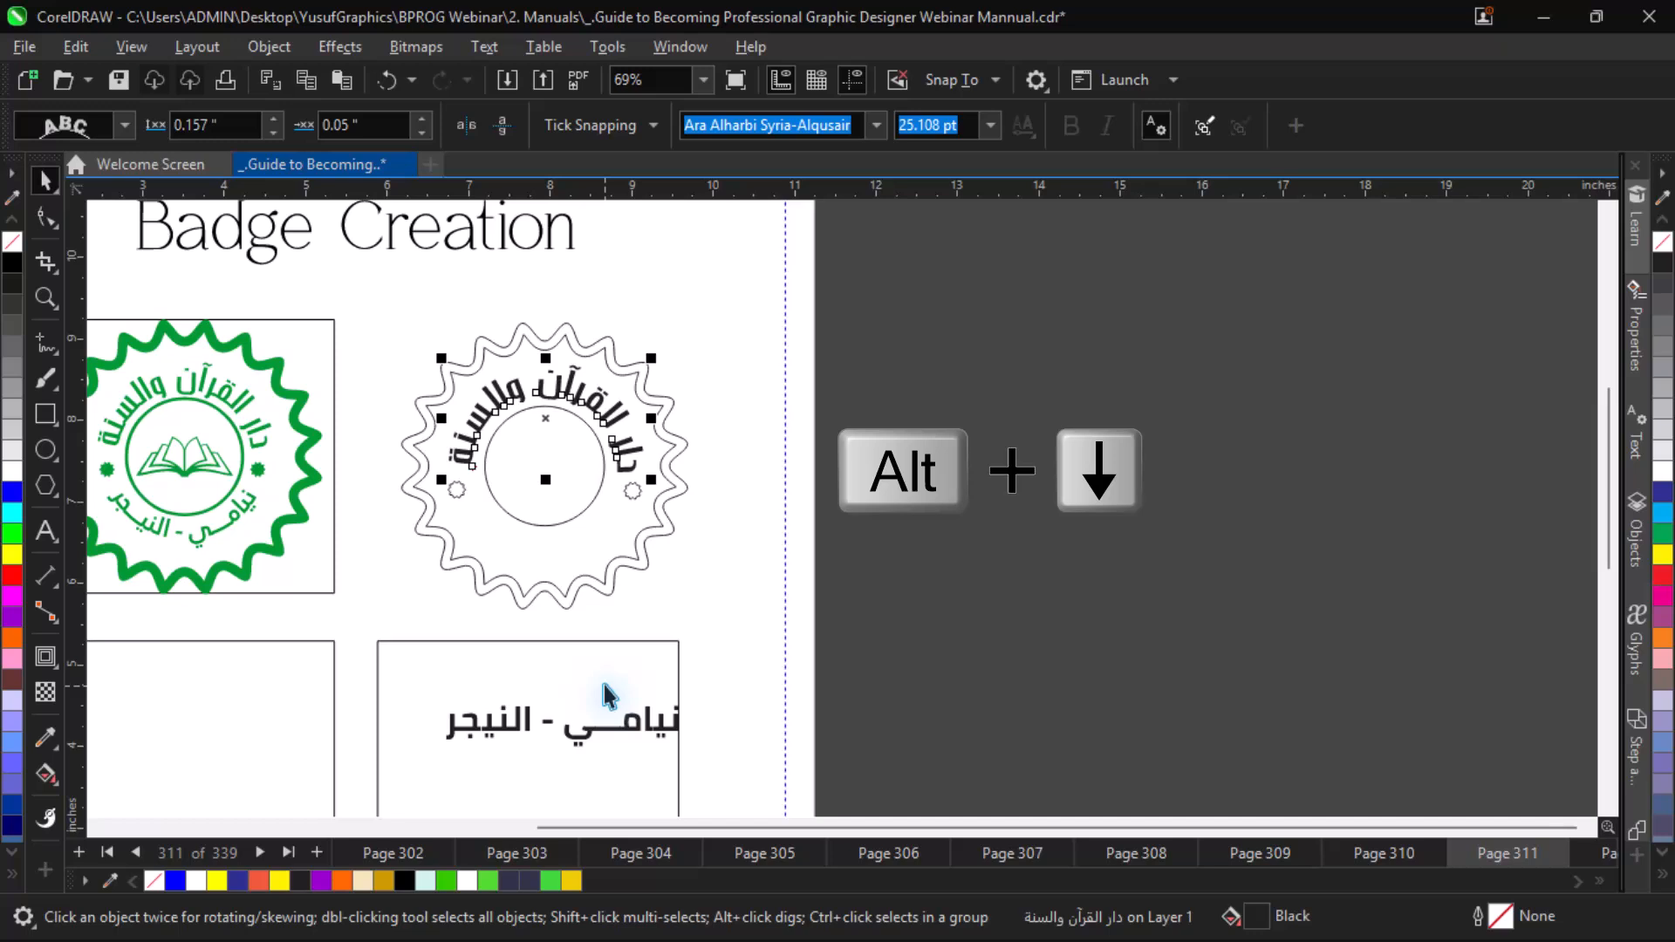
pyautogui.click(629, 744)
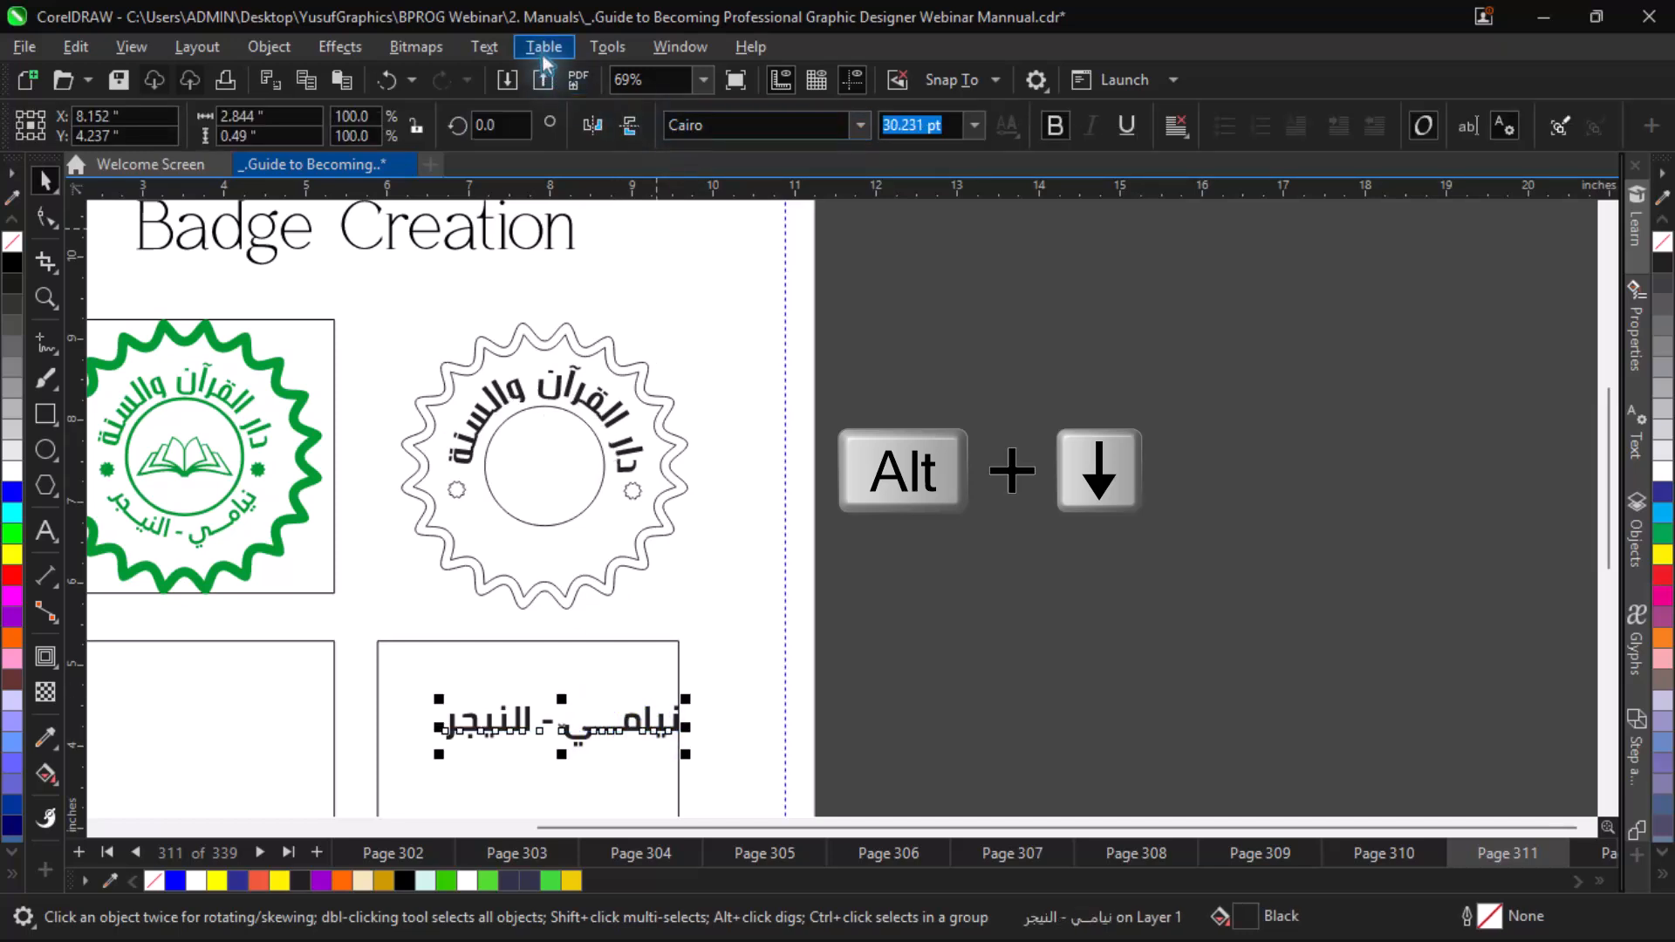
pyautogui.press('F4')
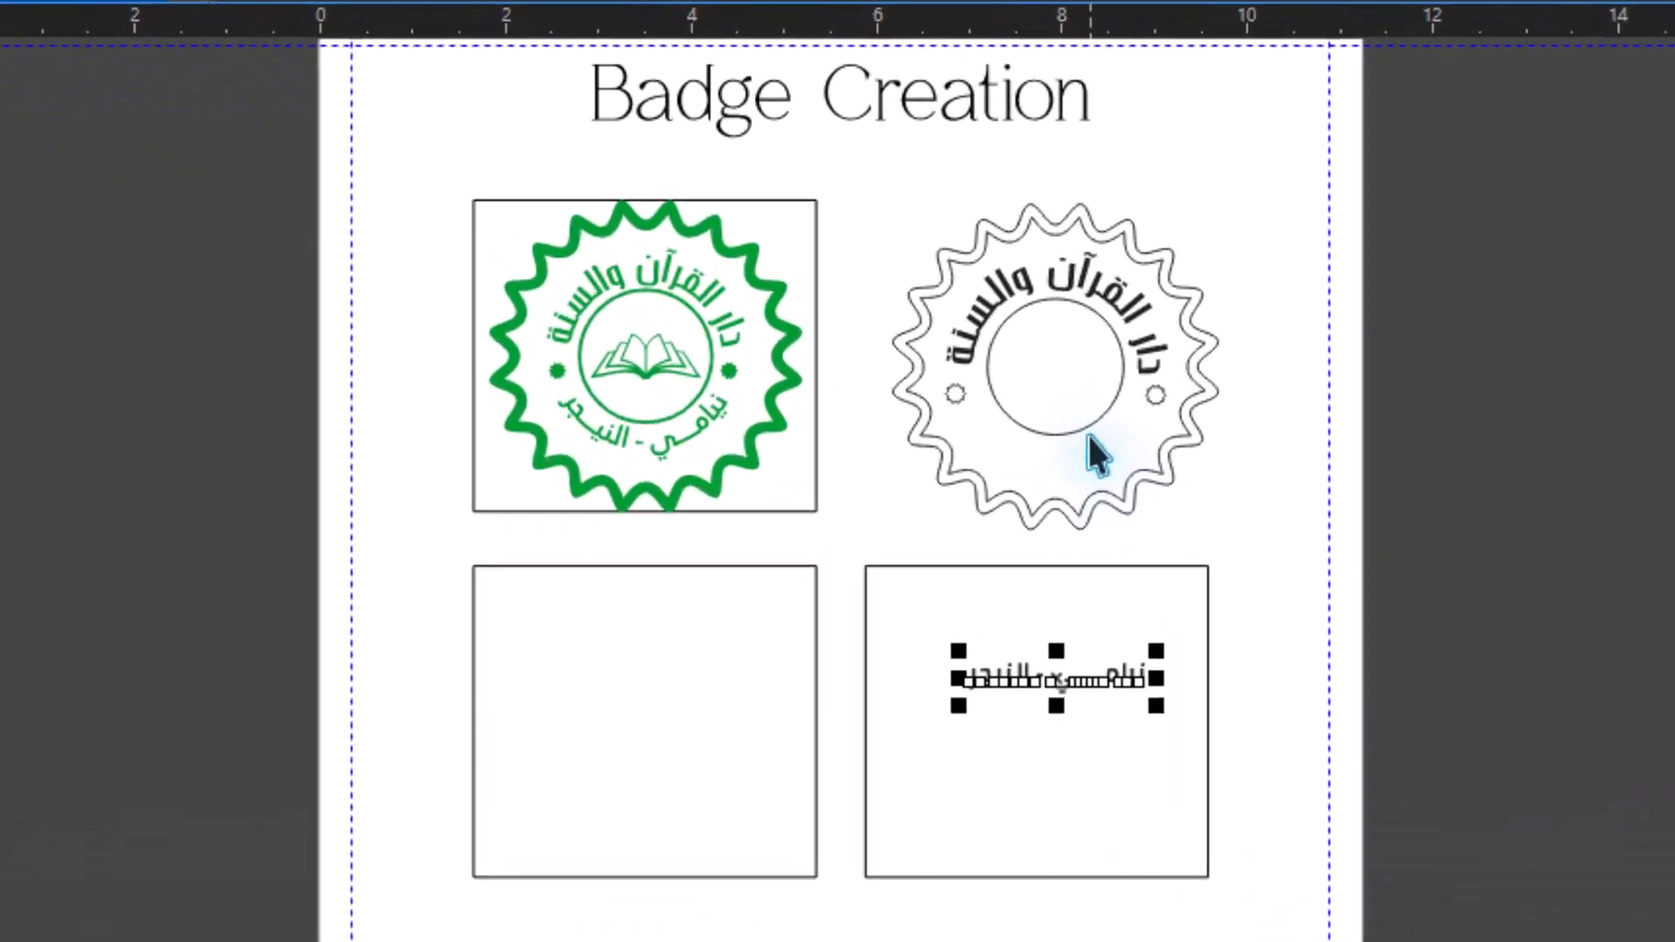
pyautogui.press('shift')
pyautogui.keyDown('shift'); pyautogui.click(1115, 426); pyautogui.keyUp('shift')
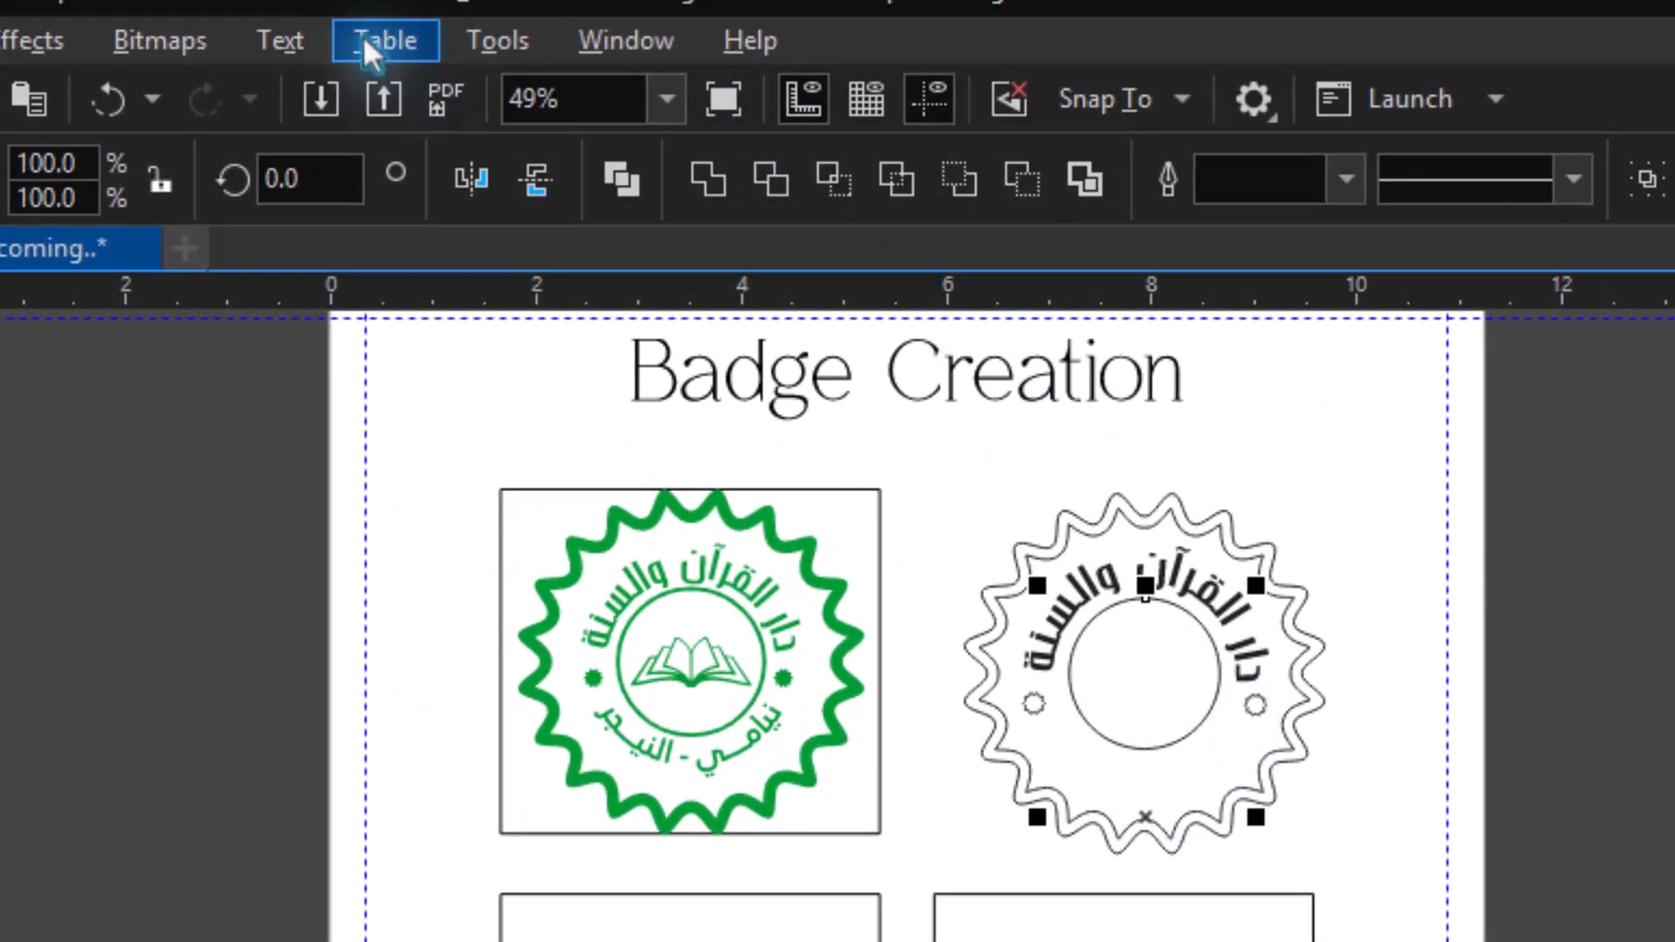
pyautogui.click(281, 40)
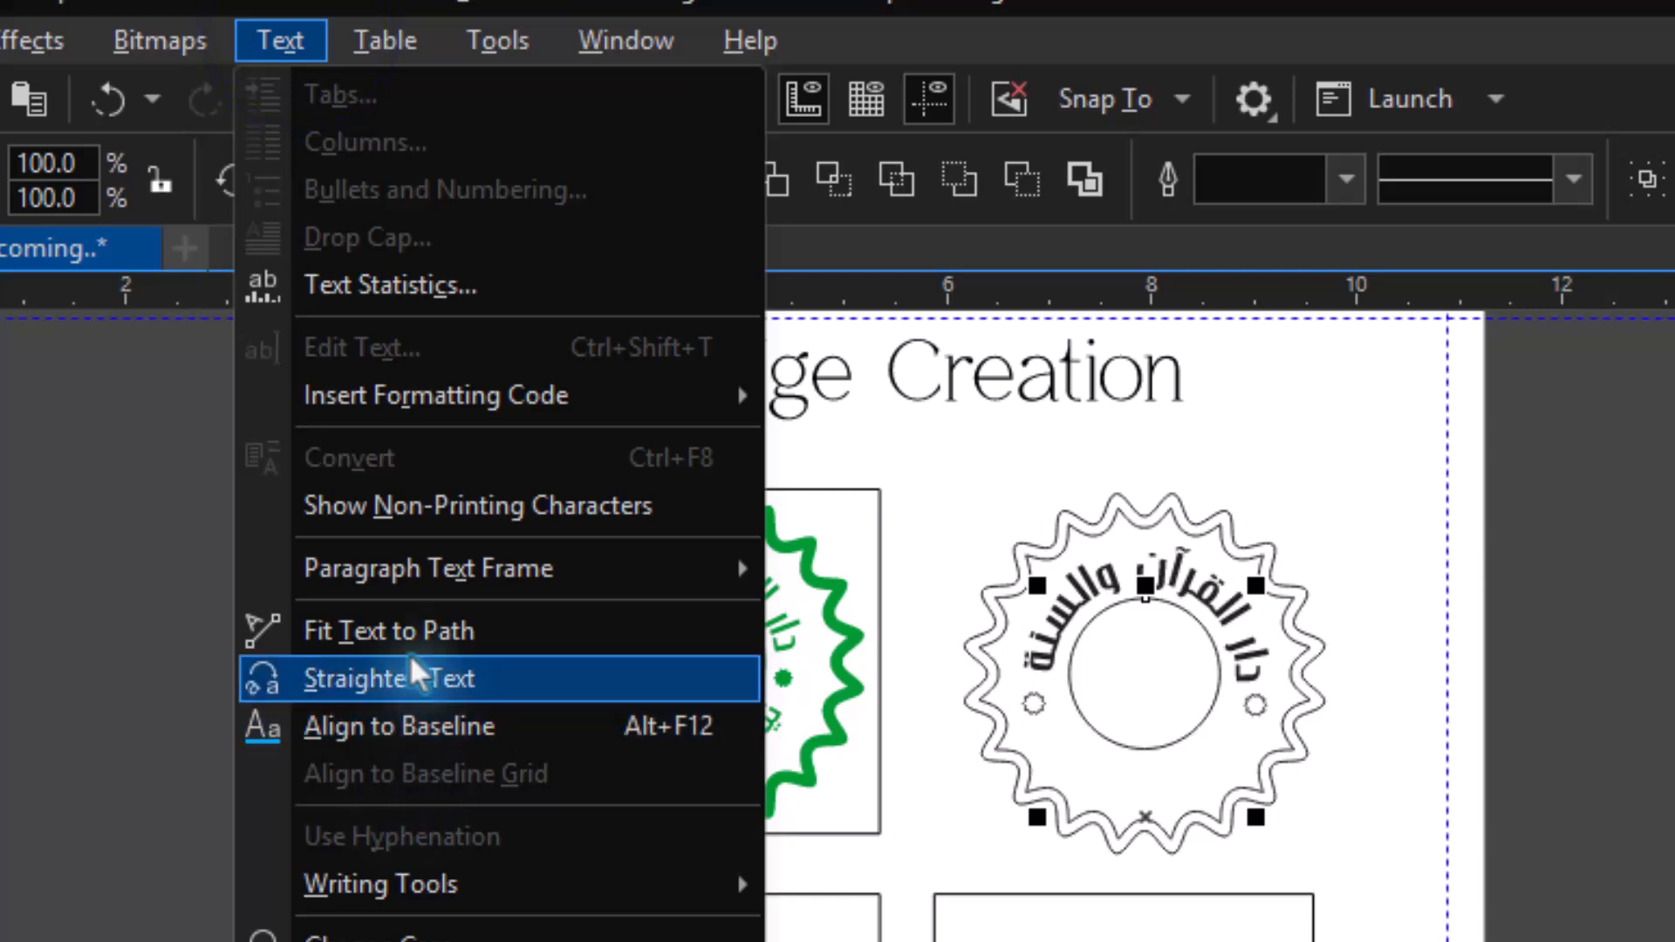
pyautogui.click(412, 644)
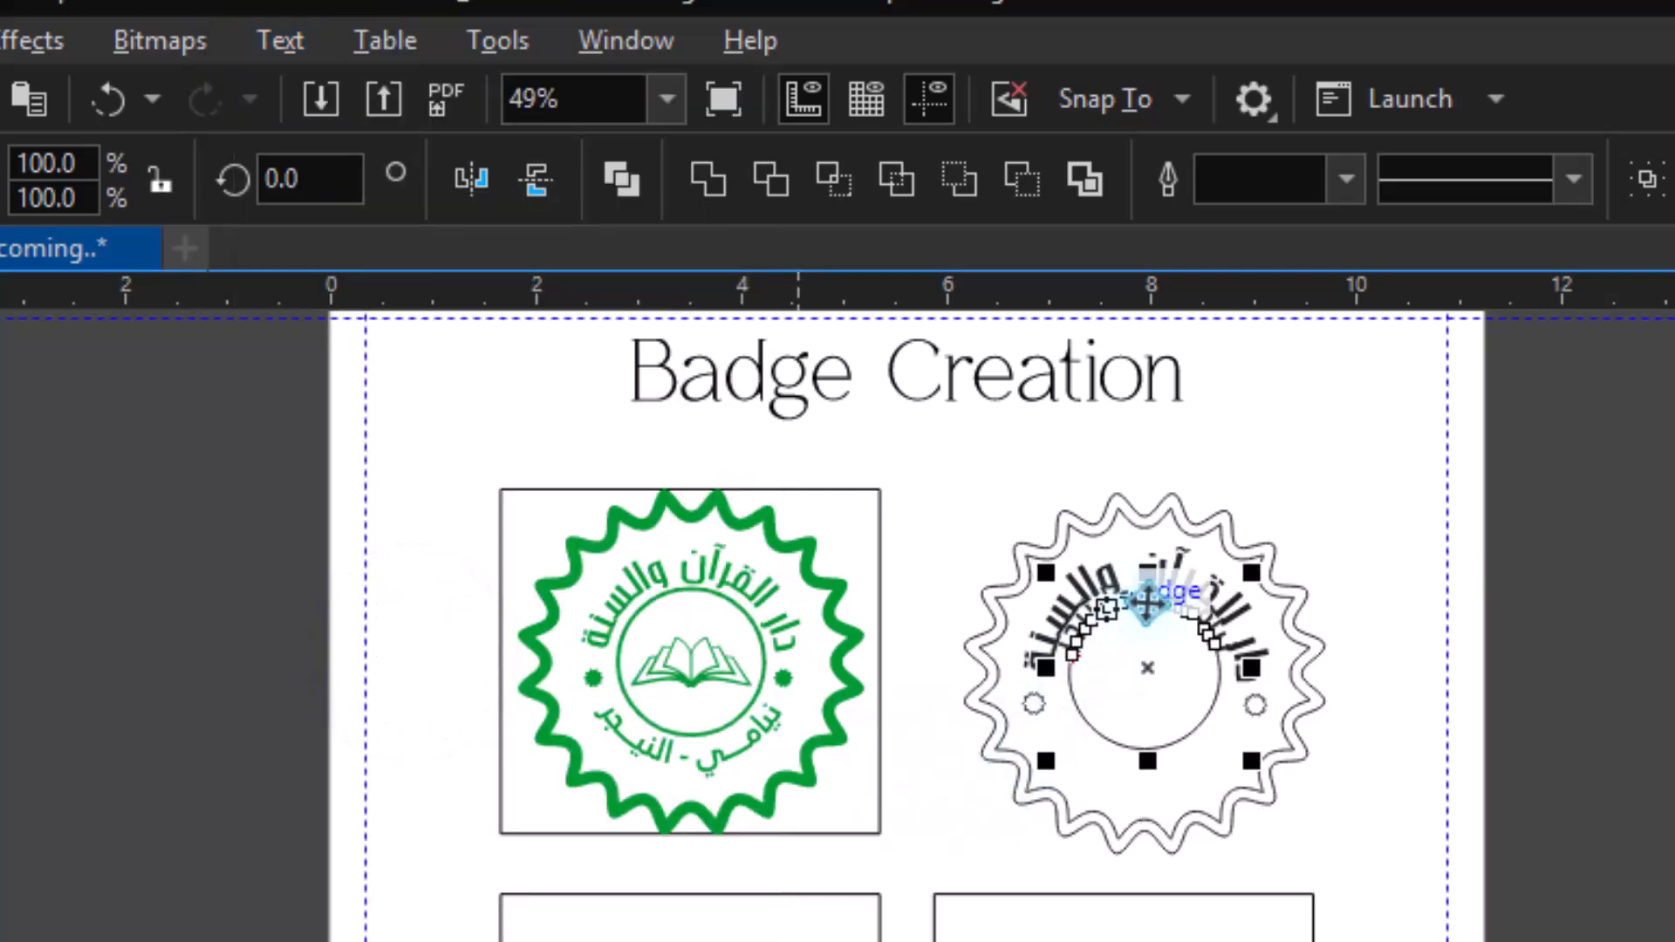
# Step: Try to move the curved line "نيامي - النيجر" toward the lower part of the circle
pyautogui.click(1174, 601)
pyautogui.moveTo(1165, 600); pyautogui.dragTo(1126, 762)
pyautogui.hotkey('ctrl', 'z')
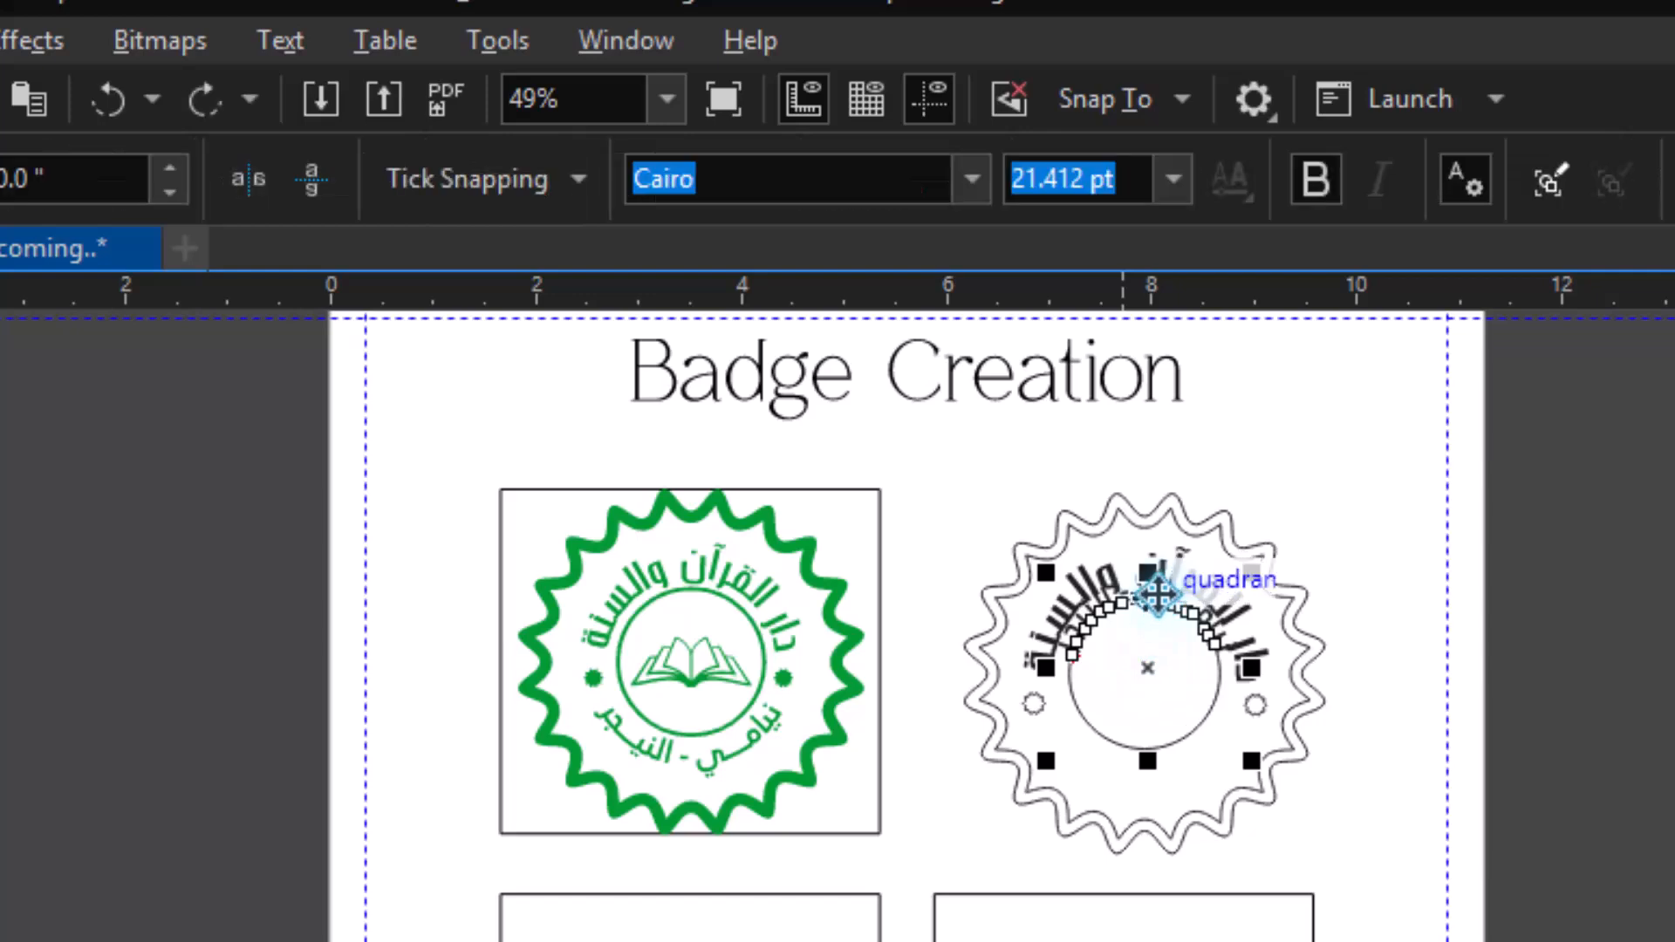
pyautogui.moveTo(1157, 594); pyautogui.dragTo(1150, 718)
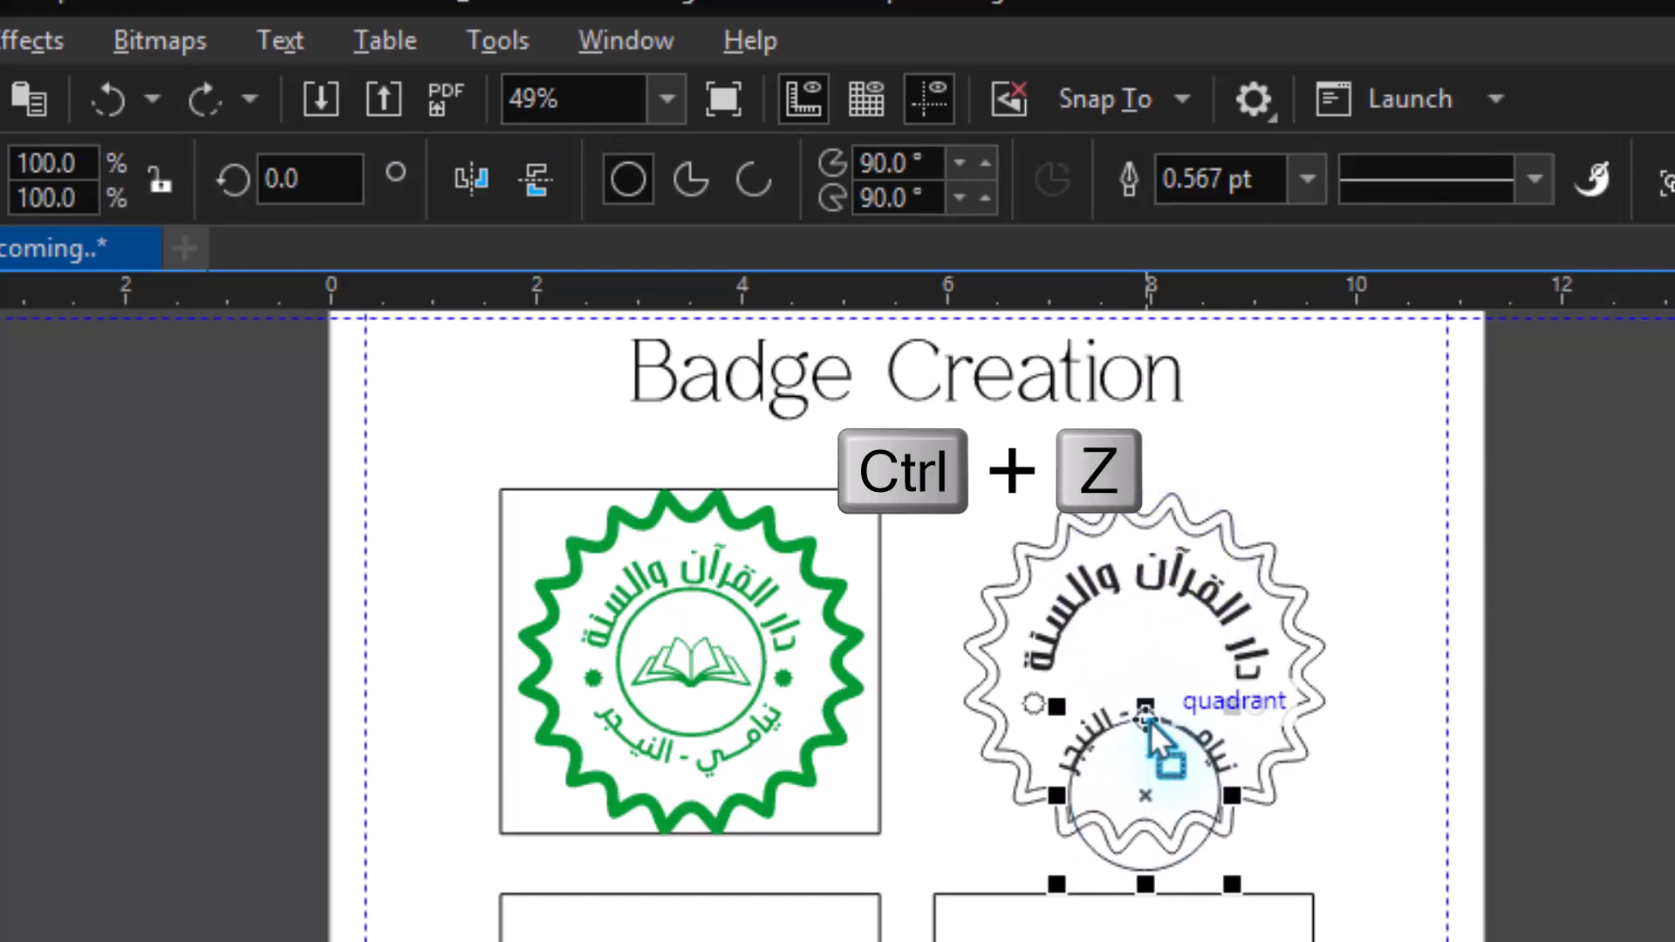
pyautogui.hotkey('ctrl', 'z')
pyautogui.click(1169, 613)
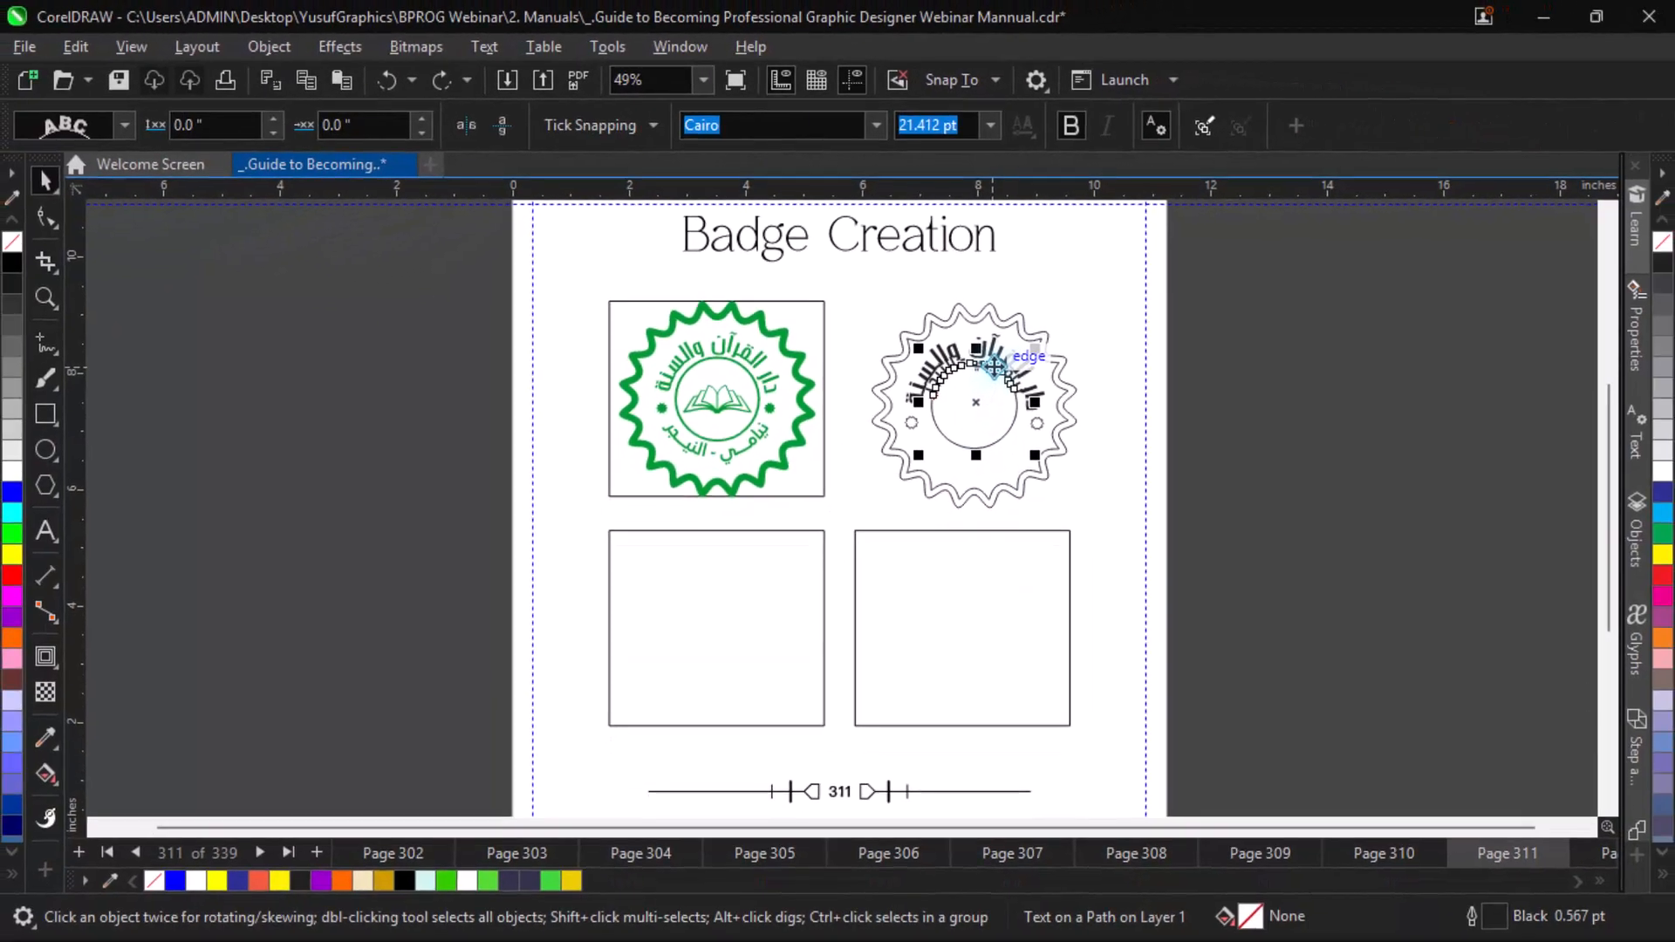
# Step: Move the curved line "نيامي - النيجر" to the lower outside of the circle, 0.315" from the path with a 3.36" offset
pyautogui.hotkey('ctrl', '=')
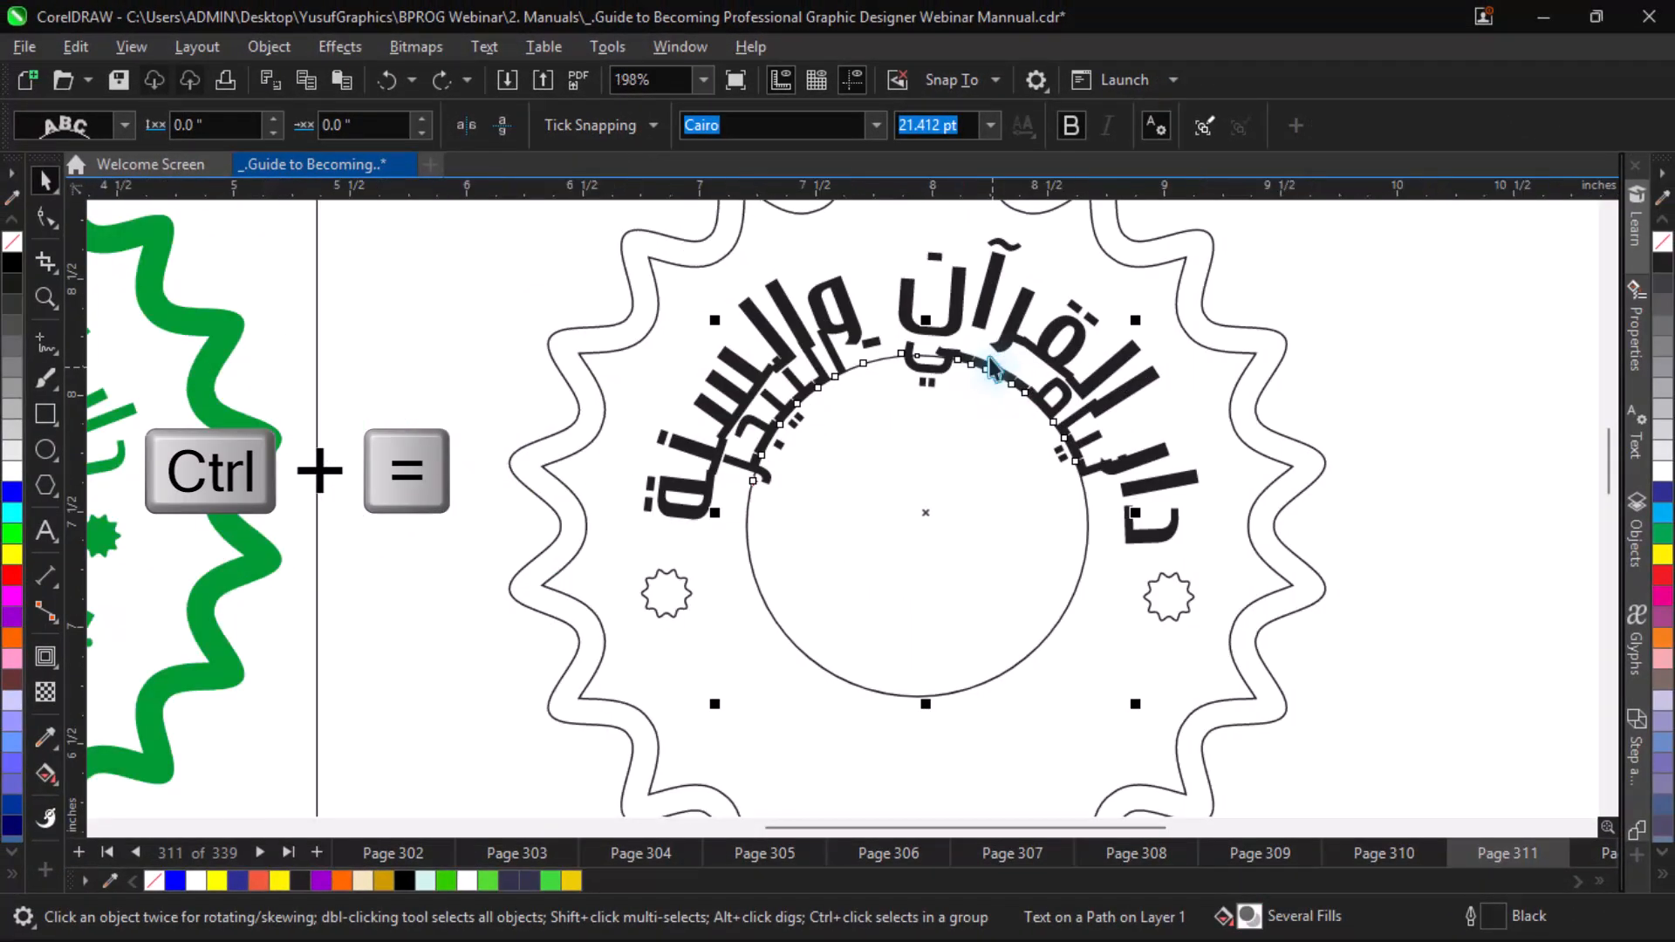
pyautogui.click(942, 379)
pyautogui.click(940, 381)
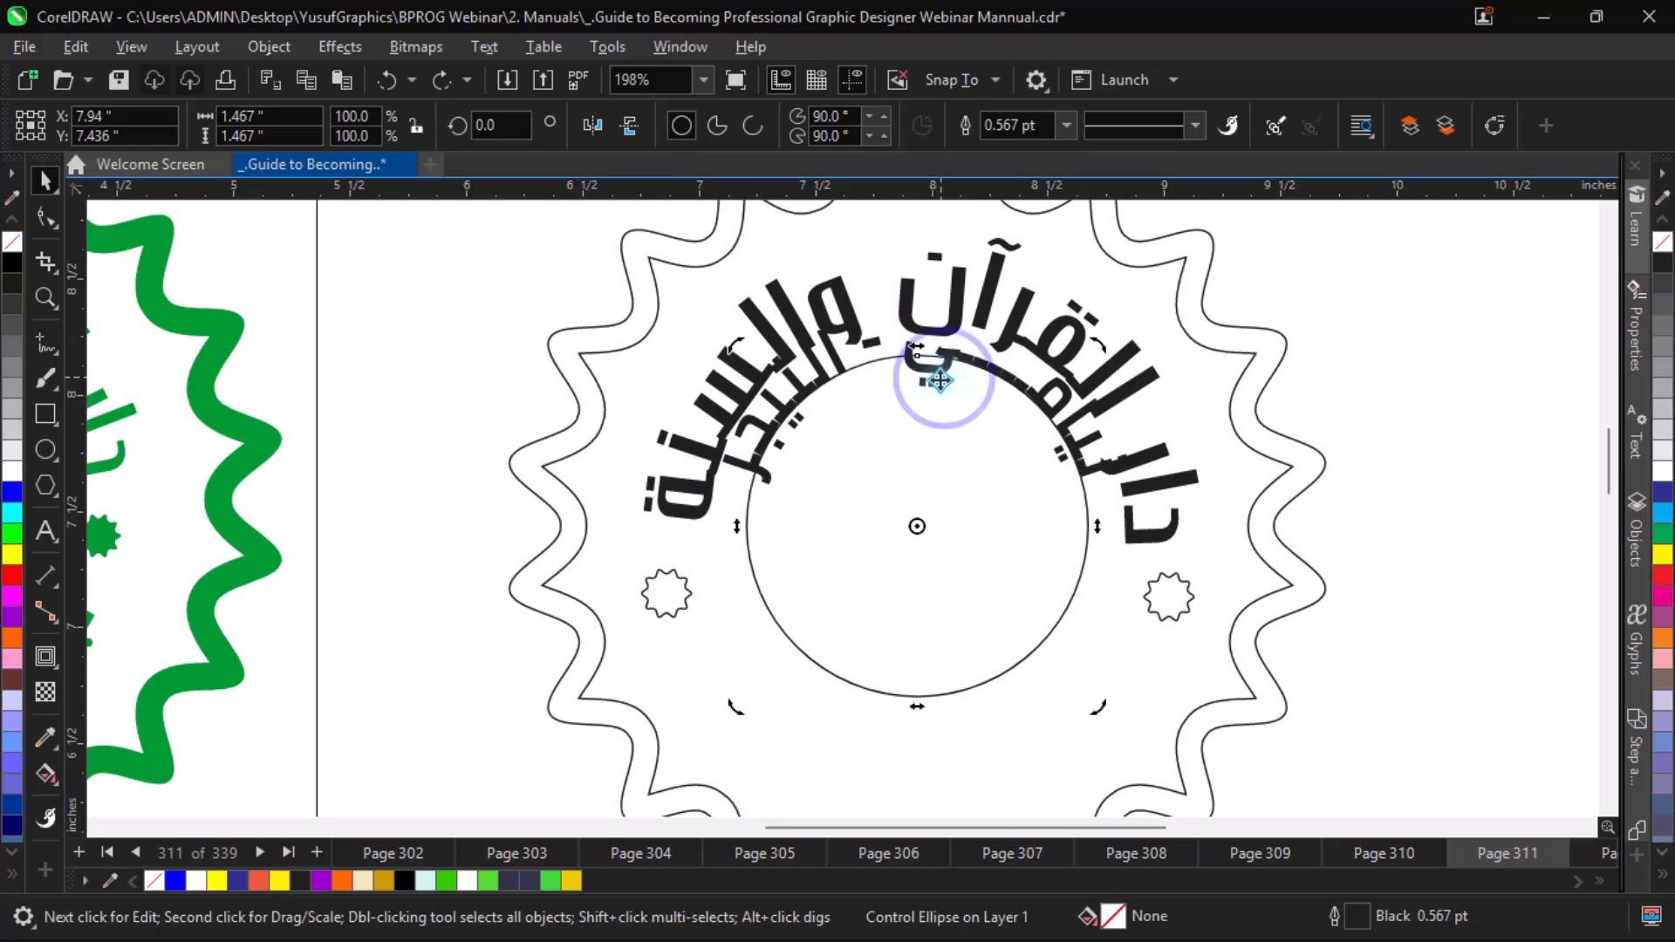
pyautogui.click(936, 398)
pyautogui.moveTo(930, 396); pyautogui.dragTo(890, 737)
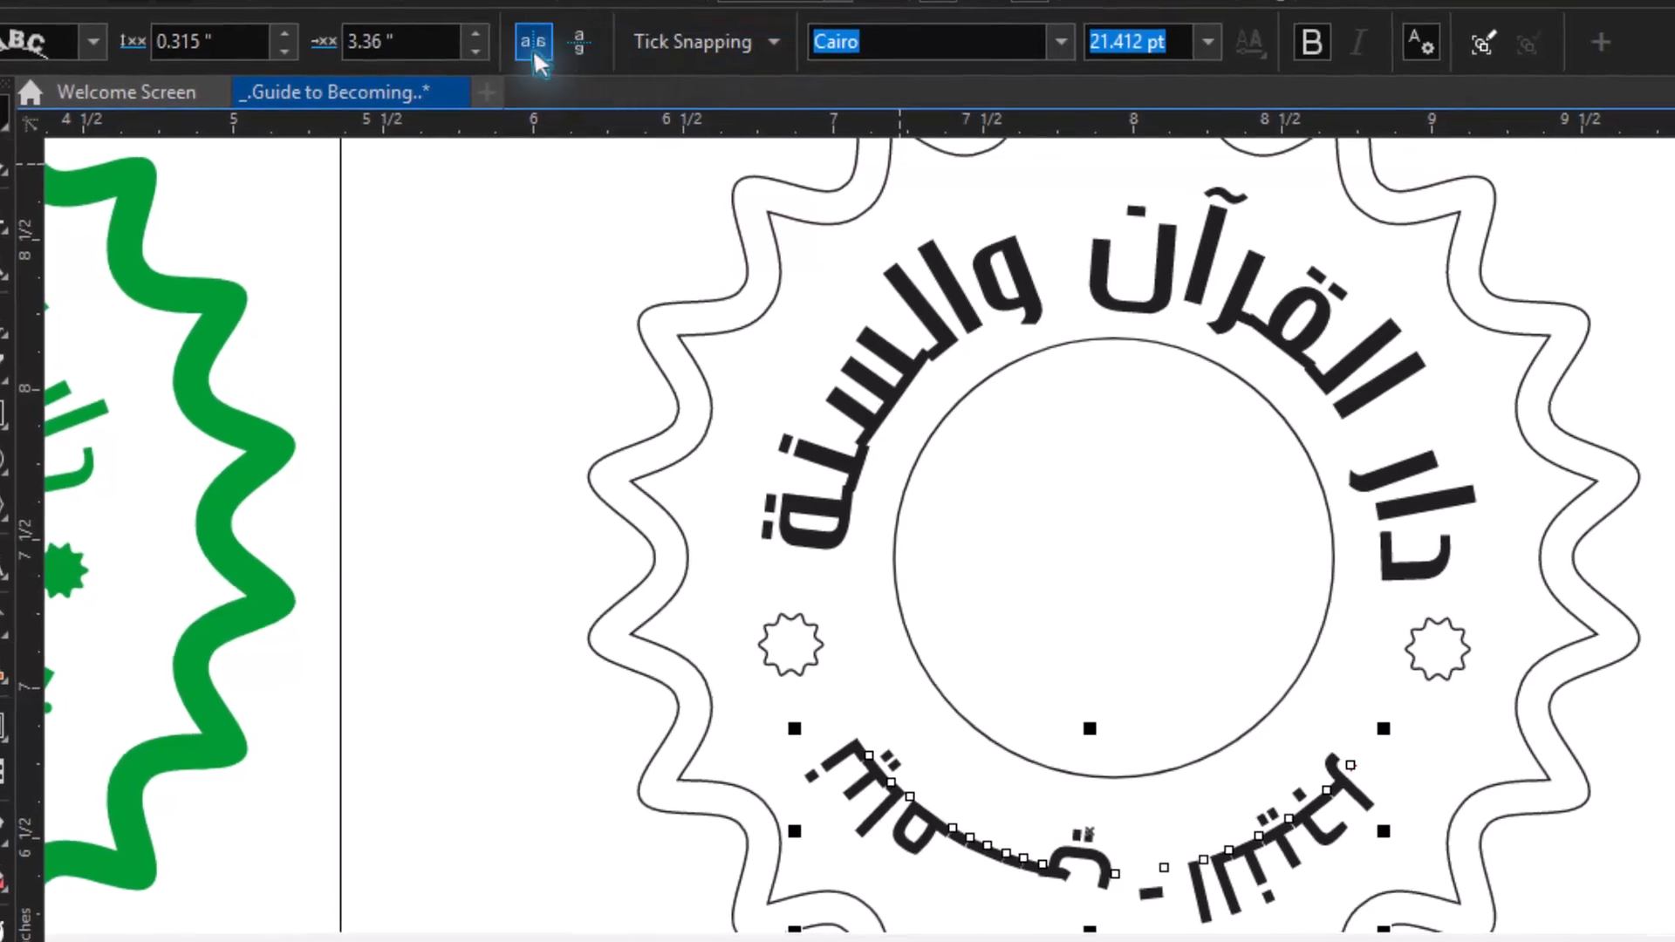
# Step: Mirror the lower curved text horizontally and vertically, and shift it to 0.394" from the circle with a 3.542" offset
pyautogui.click(579, 41)
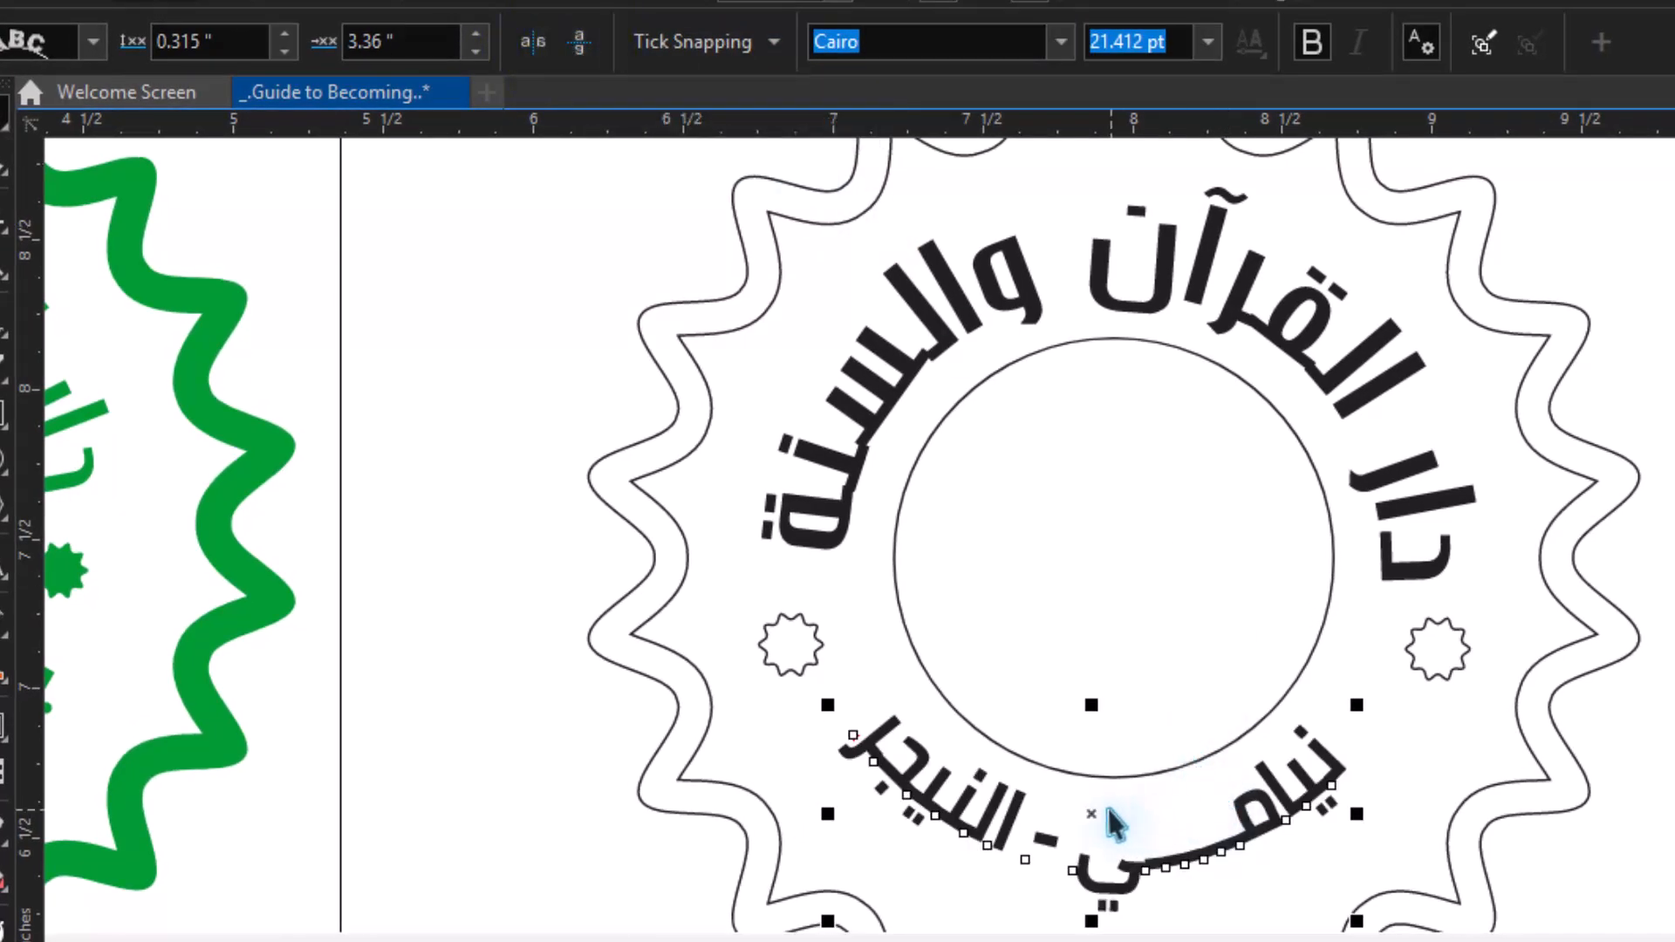
pyautogui.moveTo(1091, 814); pyautogui.dragTo(1101, 826)
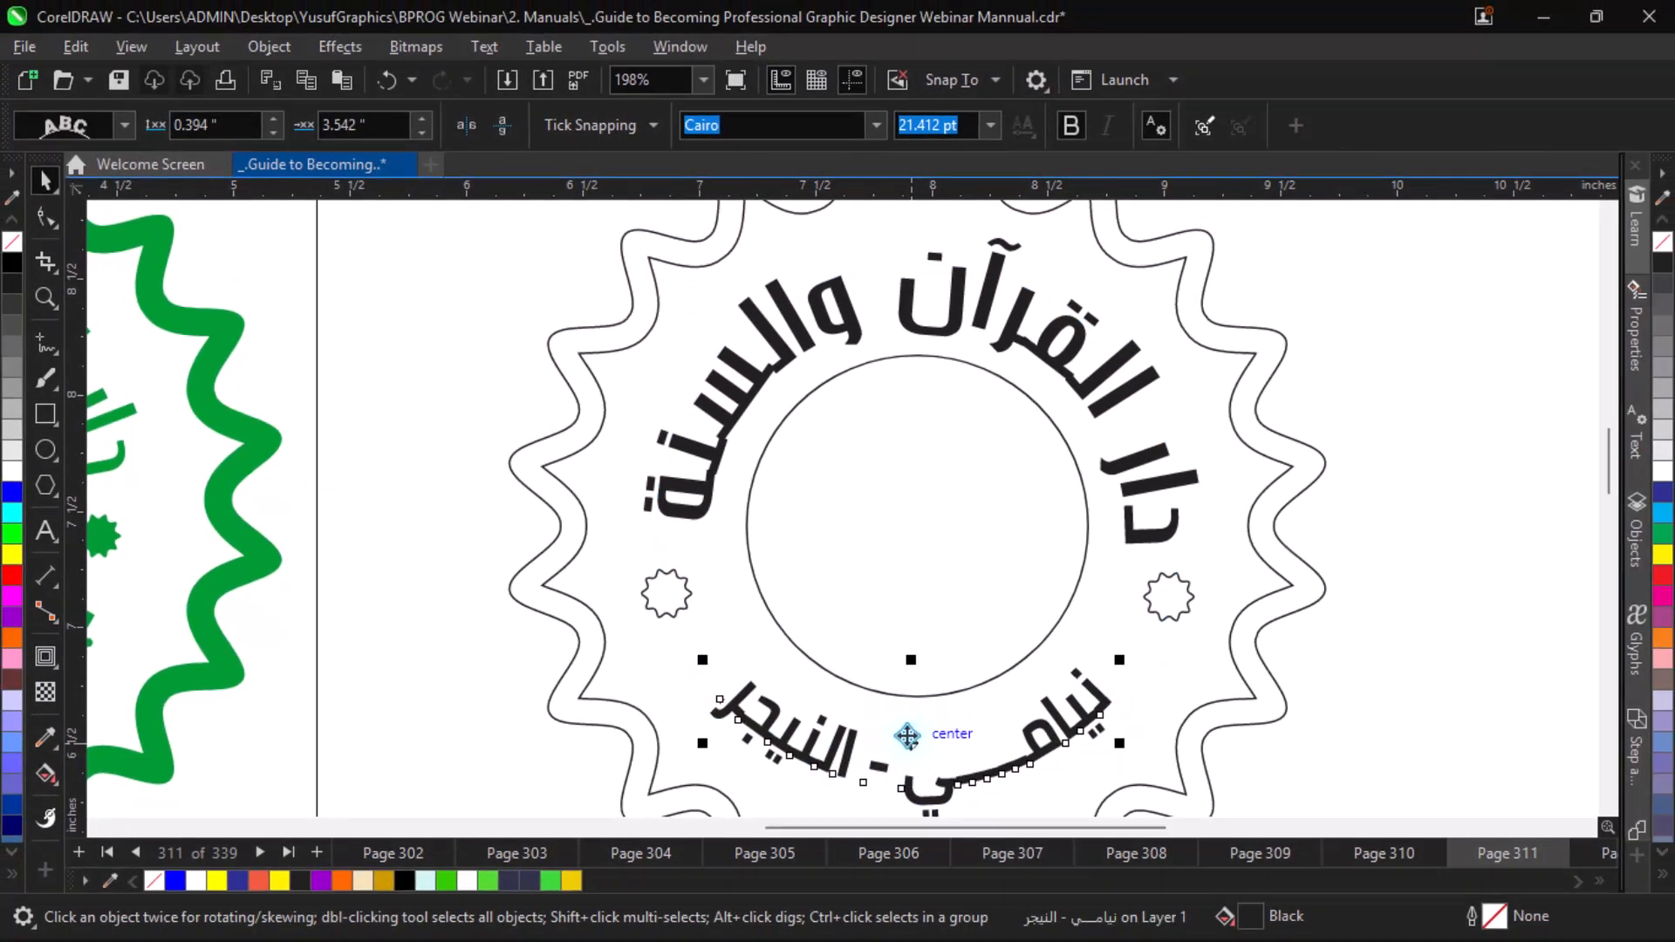
pyautogui.hotkey('ctrl', '-')
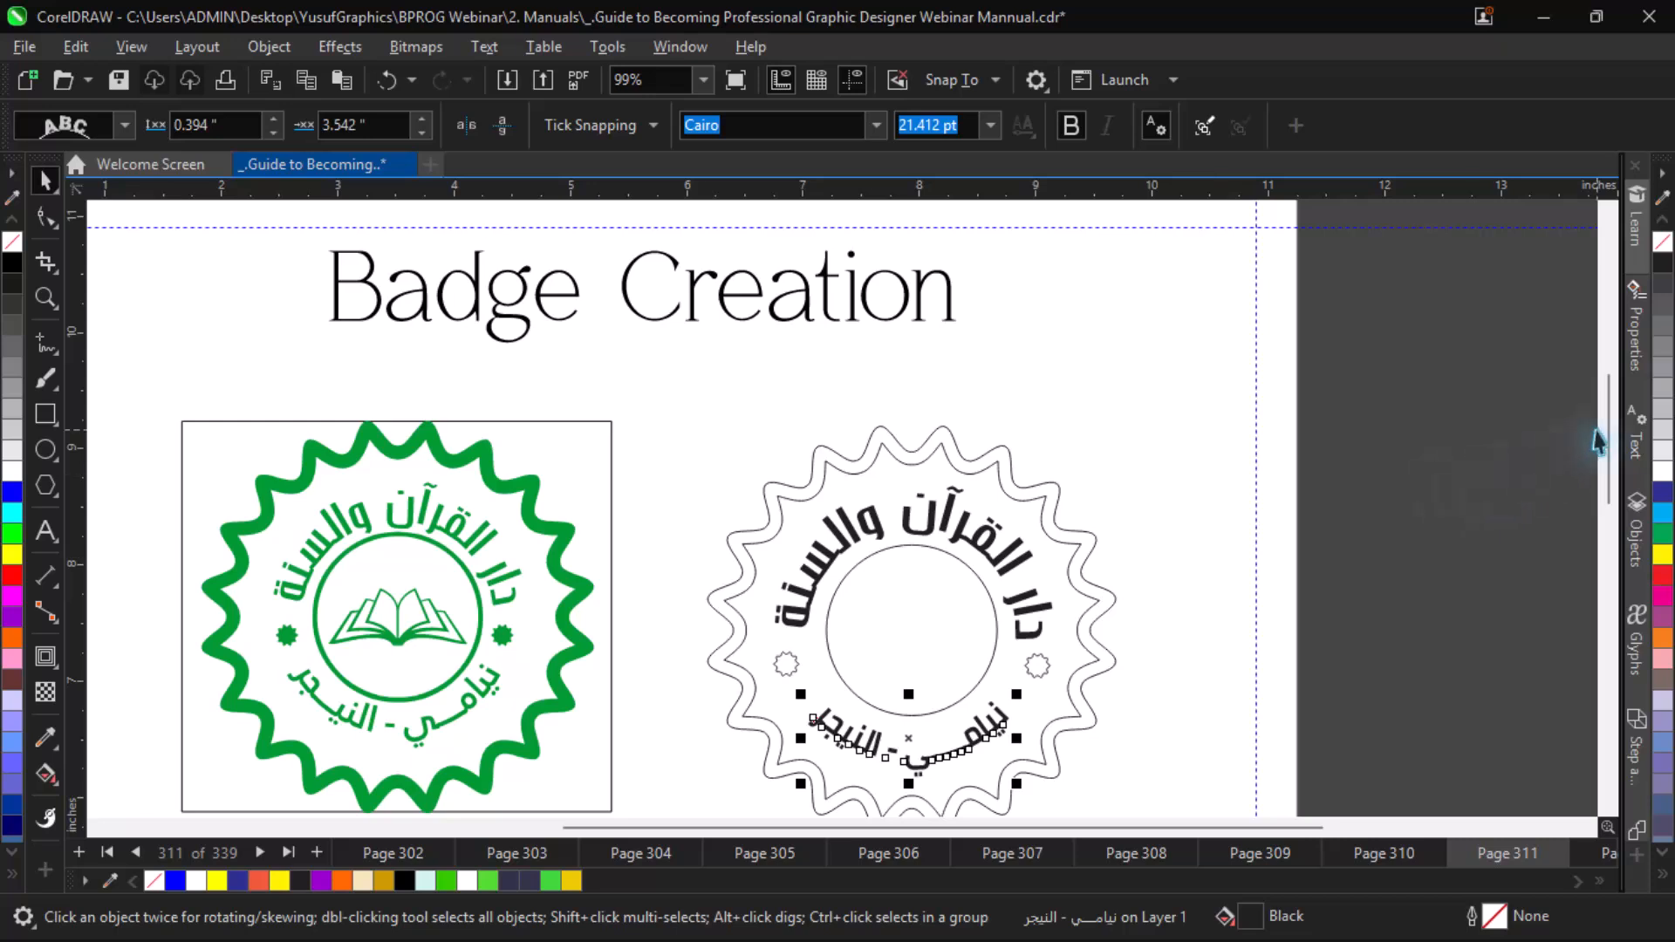
pyautogui.scroll(-2, 1615, 428)
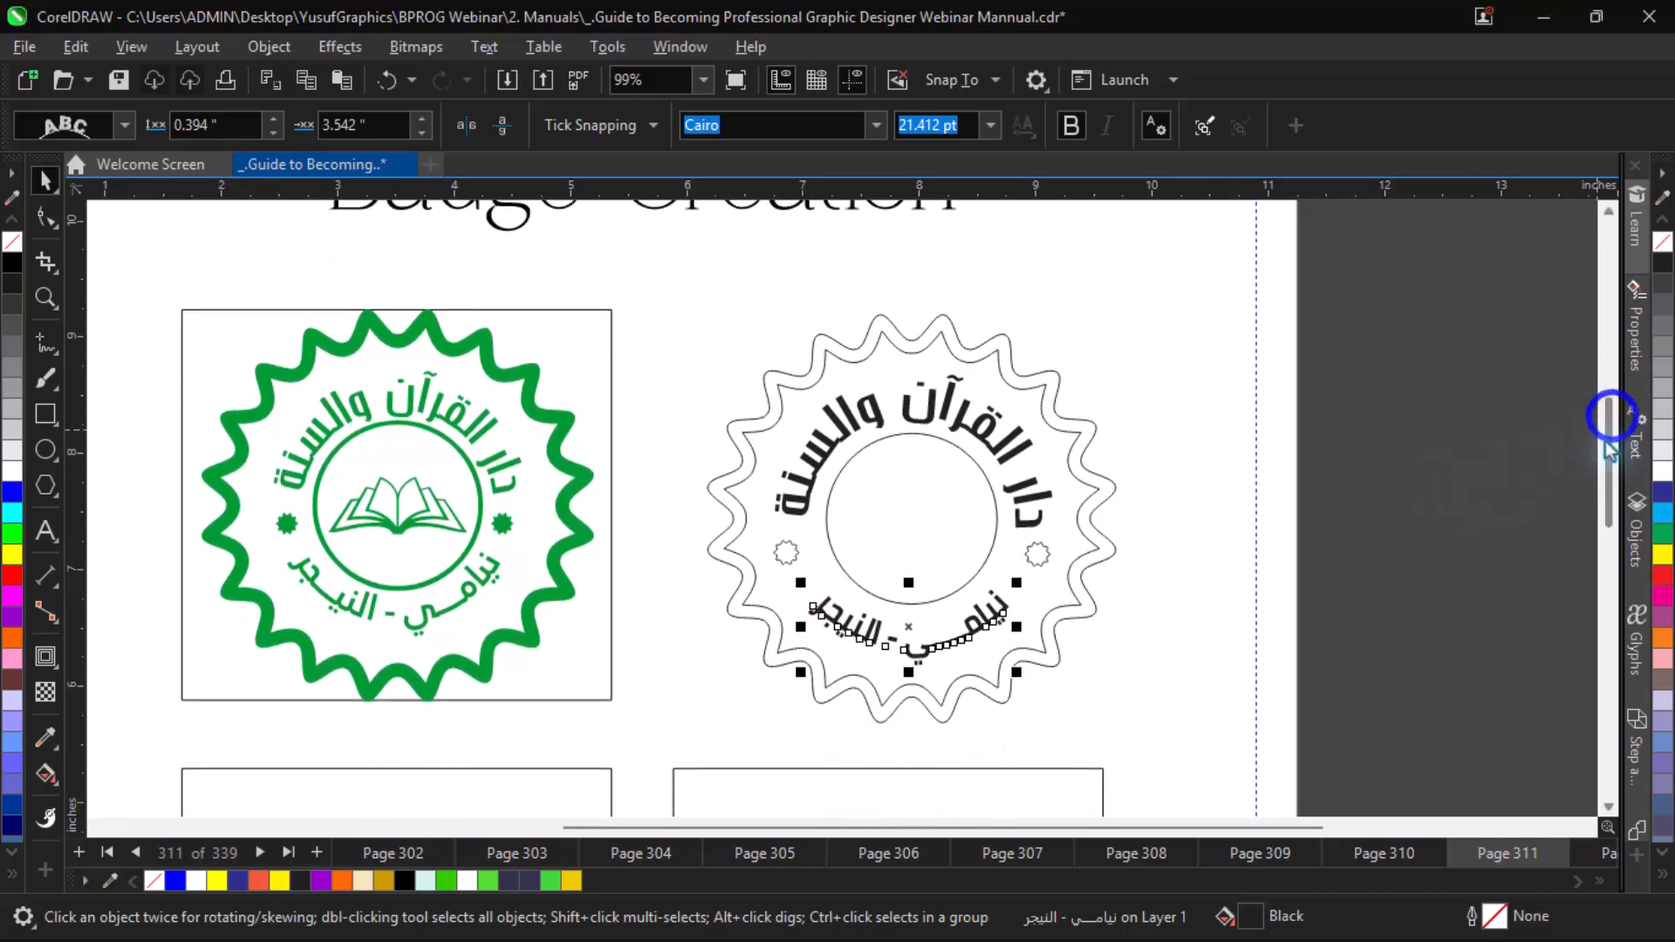
# Step: Stretch the word "النيجر" in the lower curved line by inserting kashida extensions before its letter "ج"
pyautogui.click(1134, 510)
pyautogui.click(992, 604)
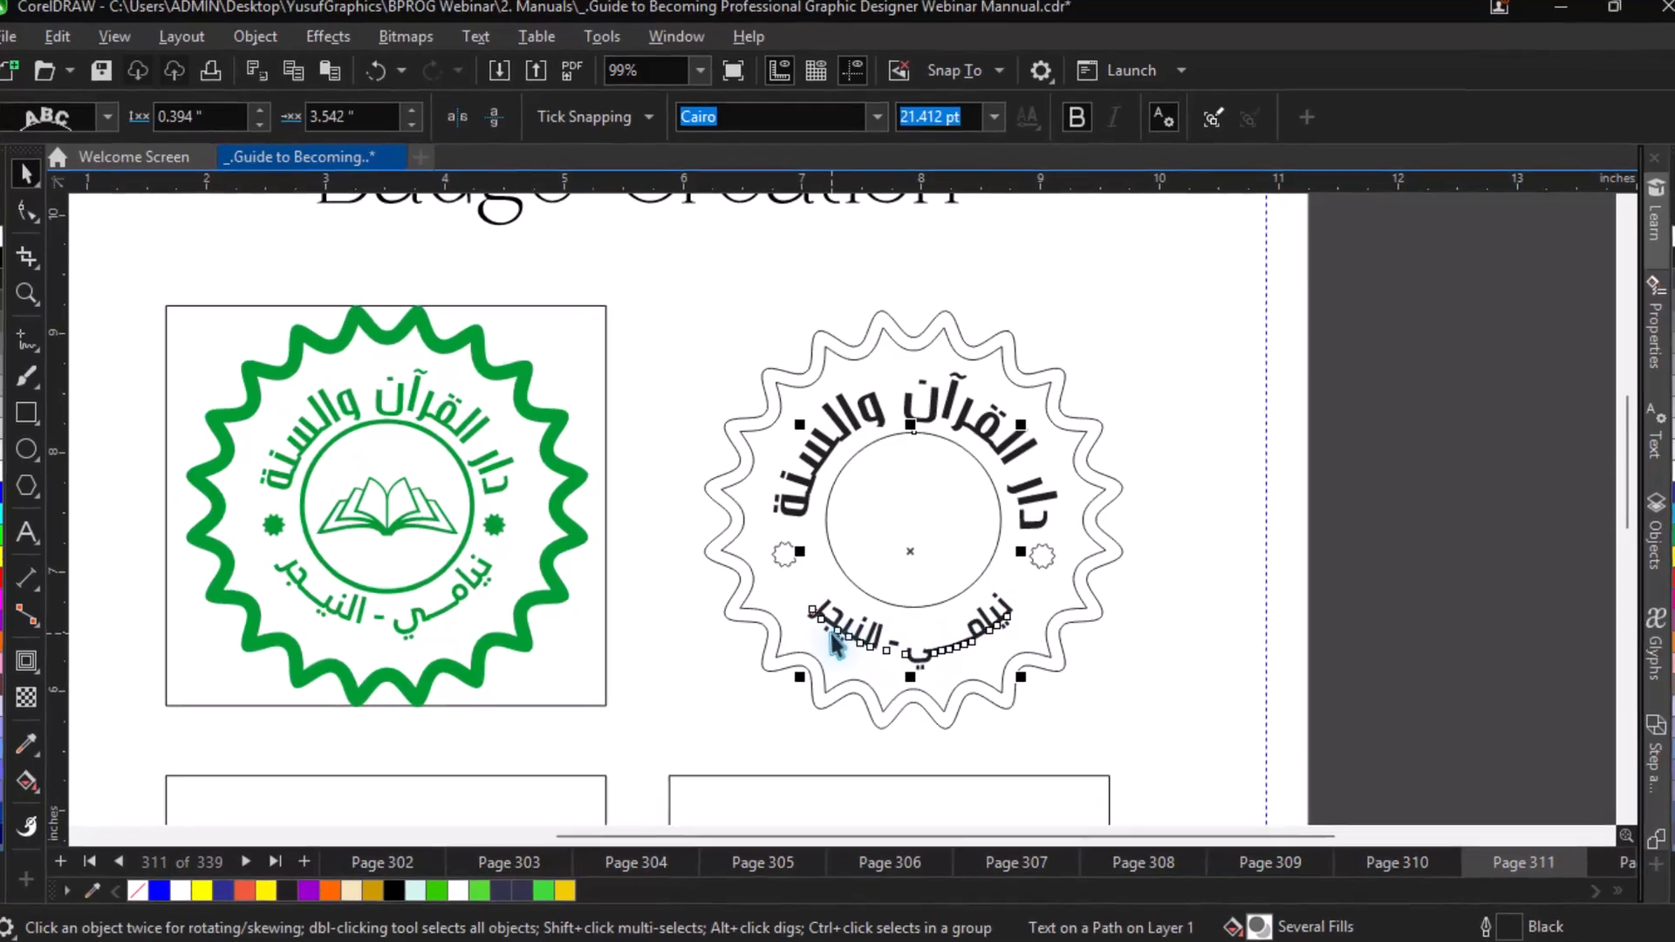
pyautogui.doubleClick(834, 627)
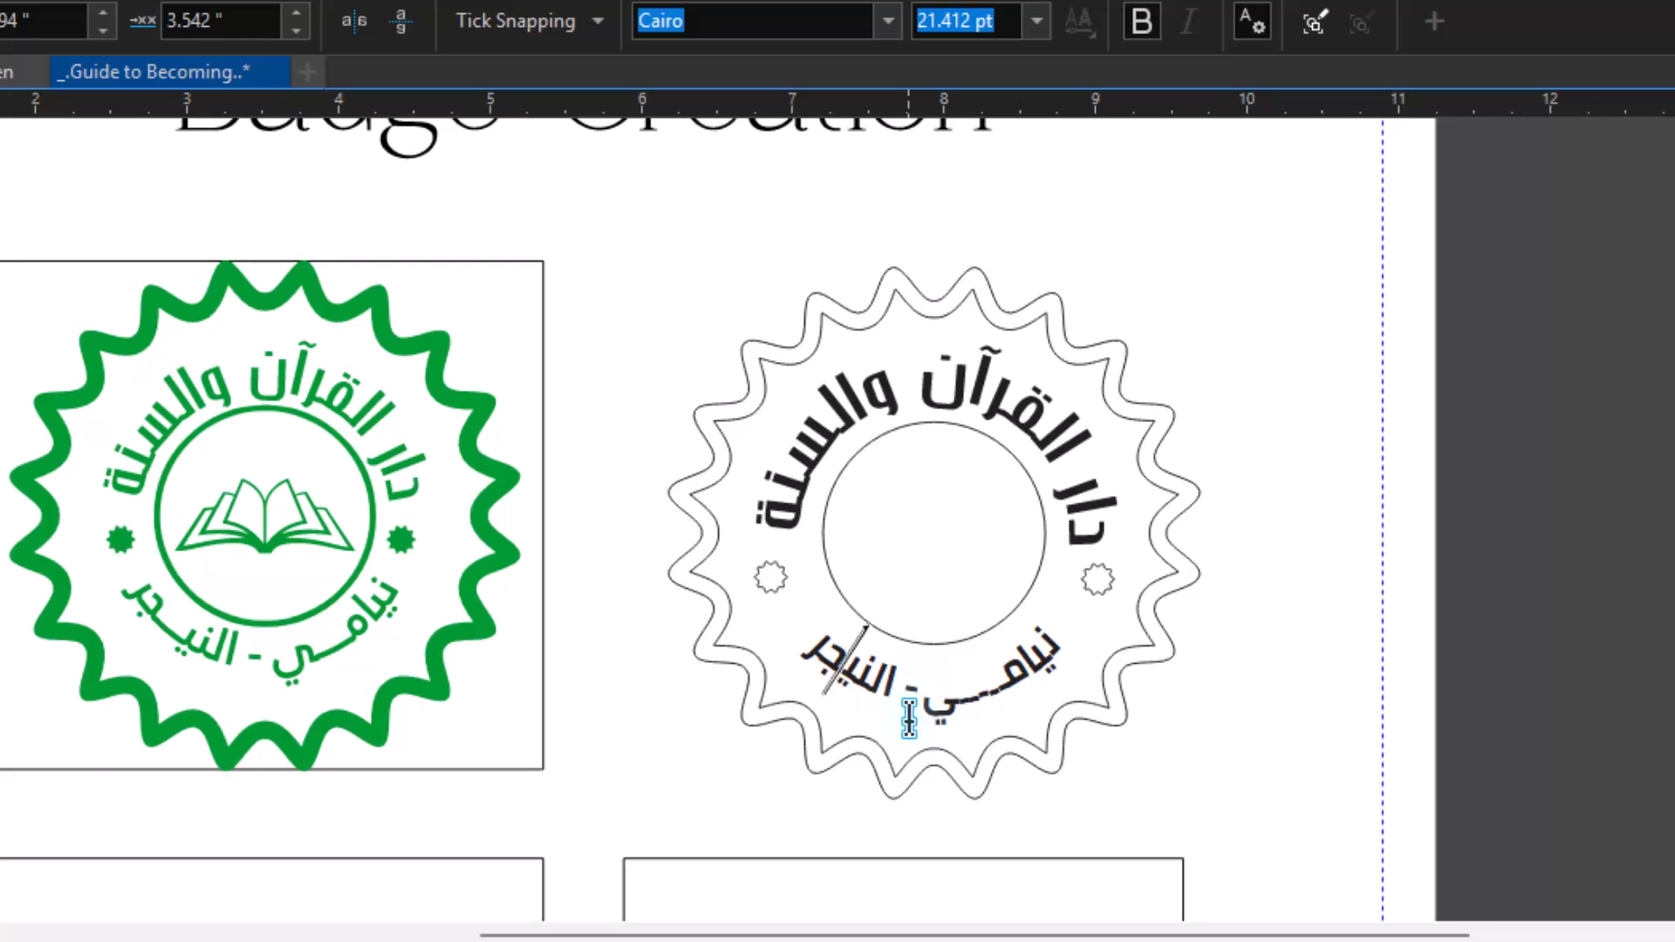
pyautogui.hotkey('shift', 'j')
pyautogui.hotkey('shift', 'j')
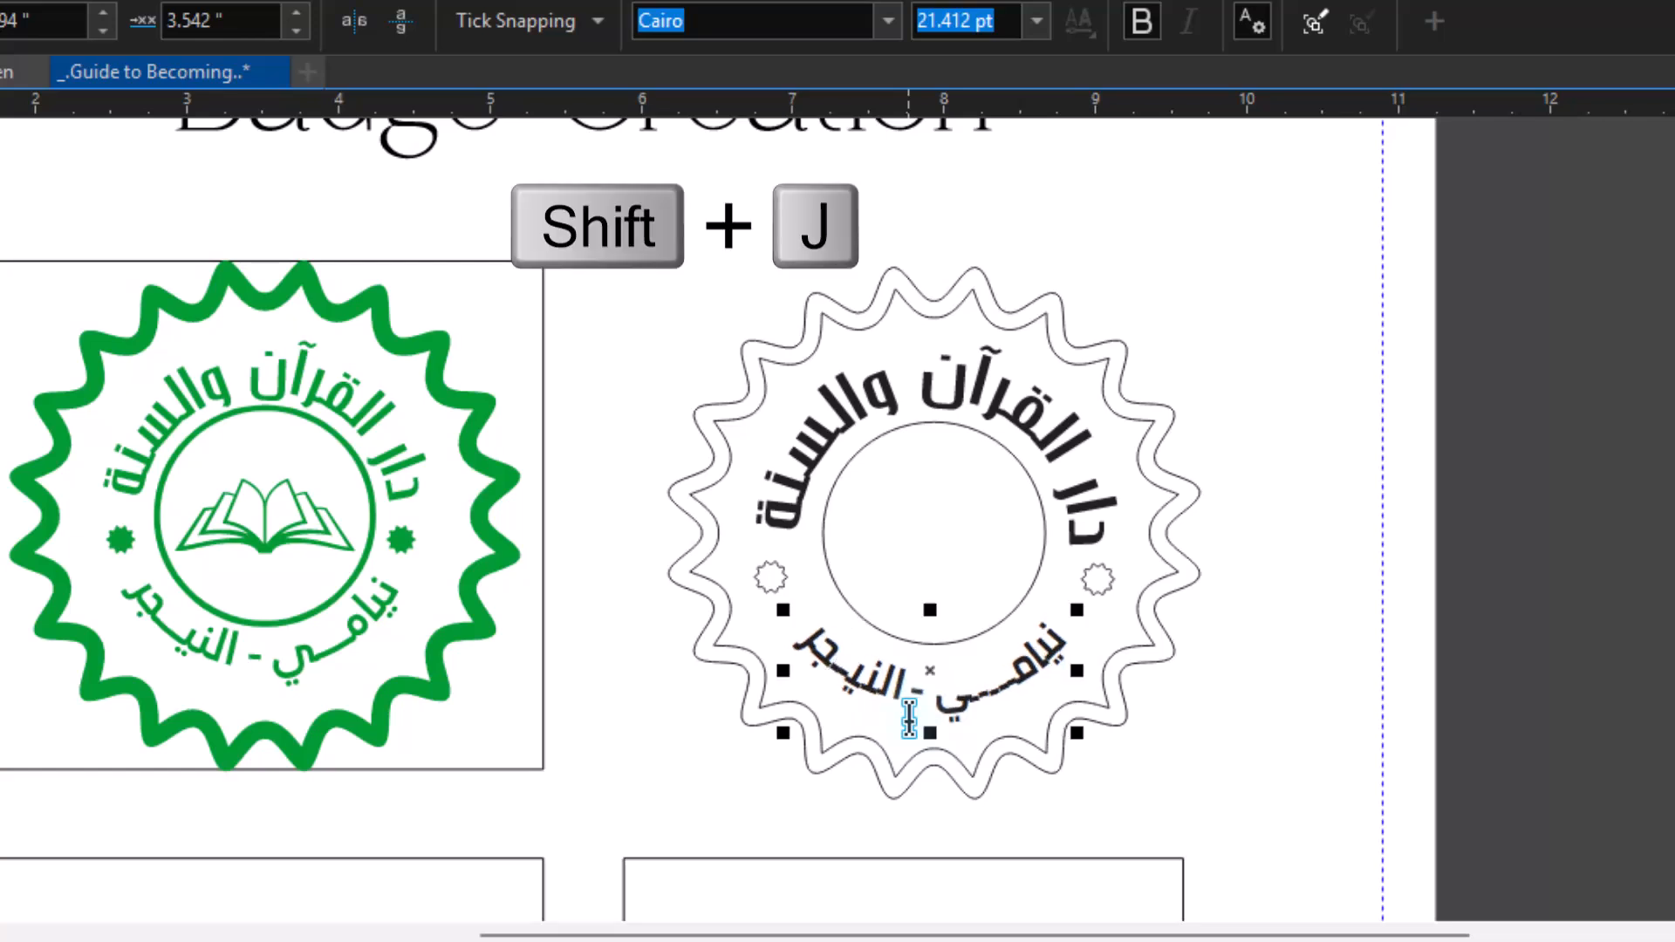
pyautogui.hotkey('shift', 'j')
pyautogui.hotkey('ctrl', 'space')
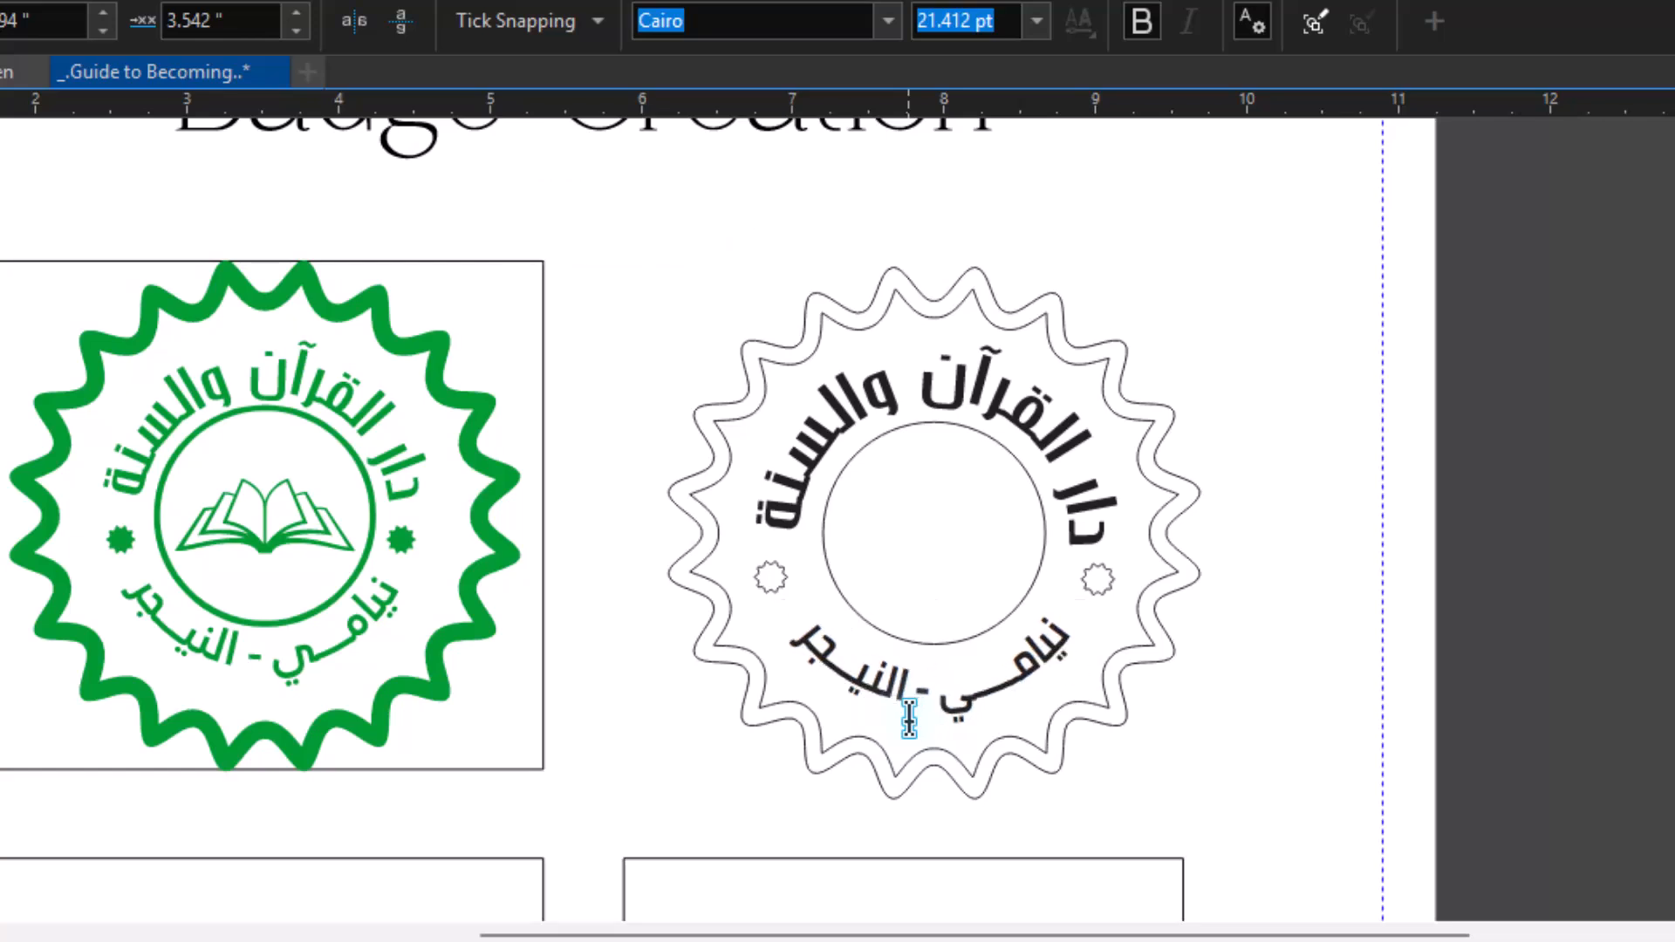
pyautogui.press('Escape')
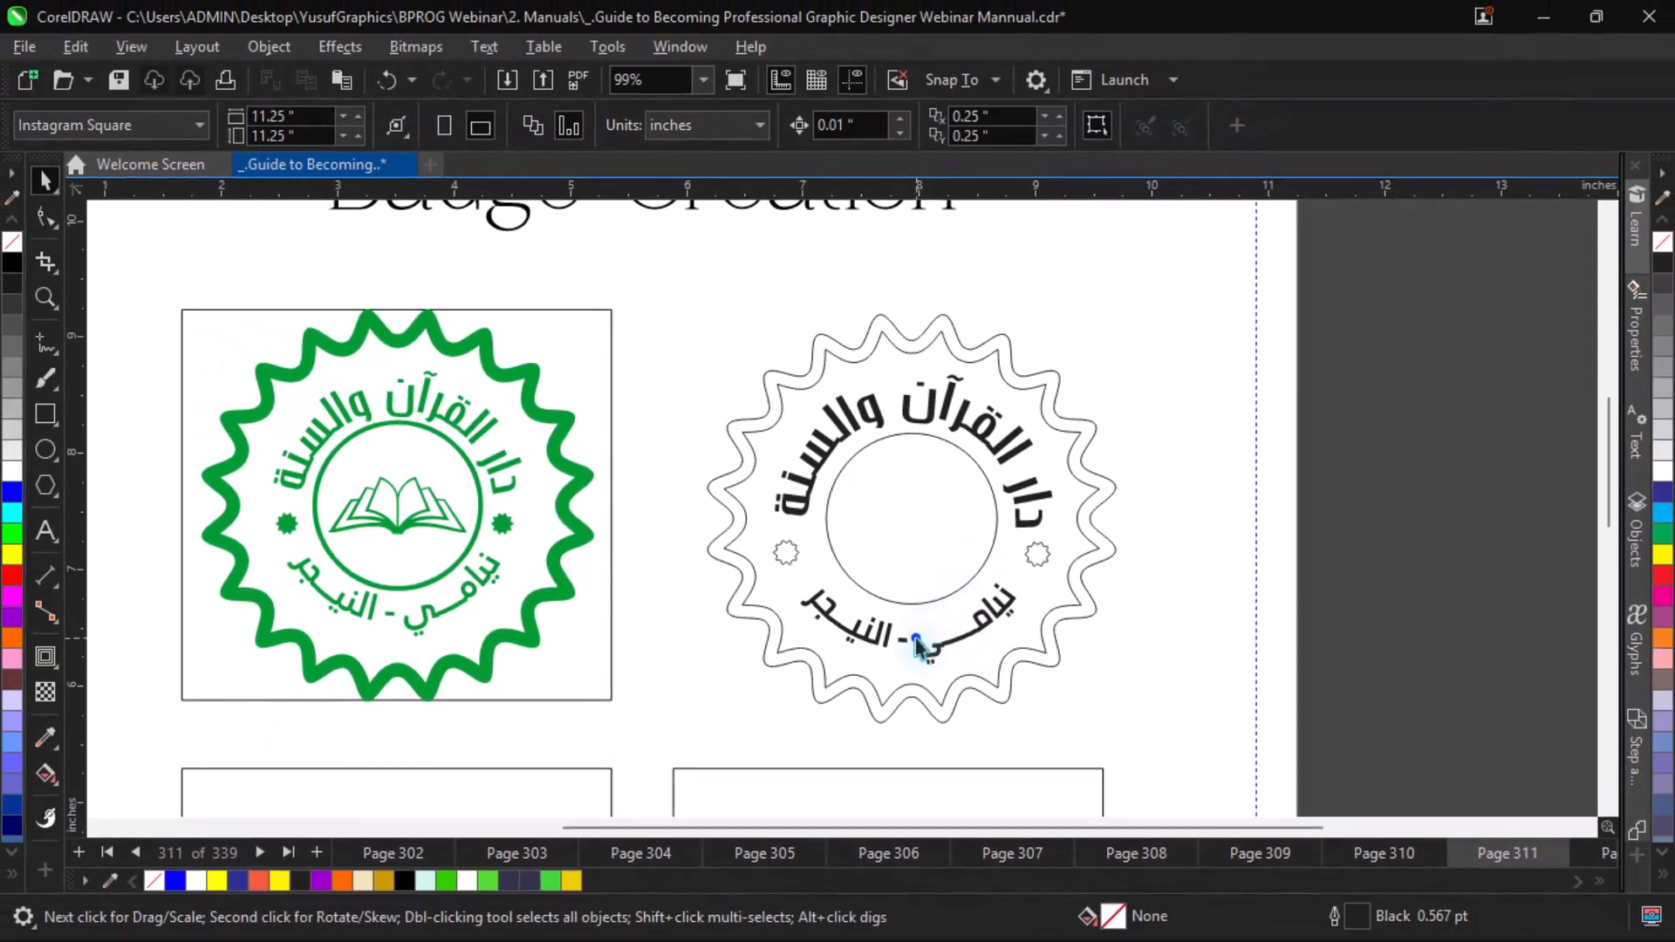
# Step: Widen the spacing around the hyphen between the two words of the lower curved line
pyautogui.click(918, 648)
pyautogui.press('F10')
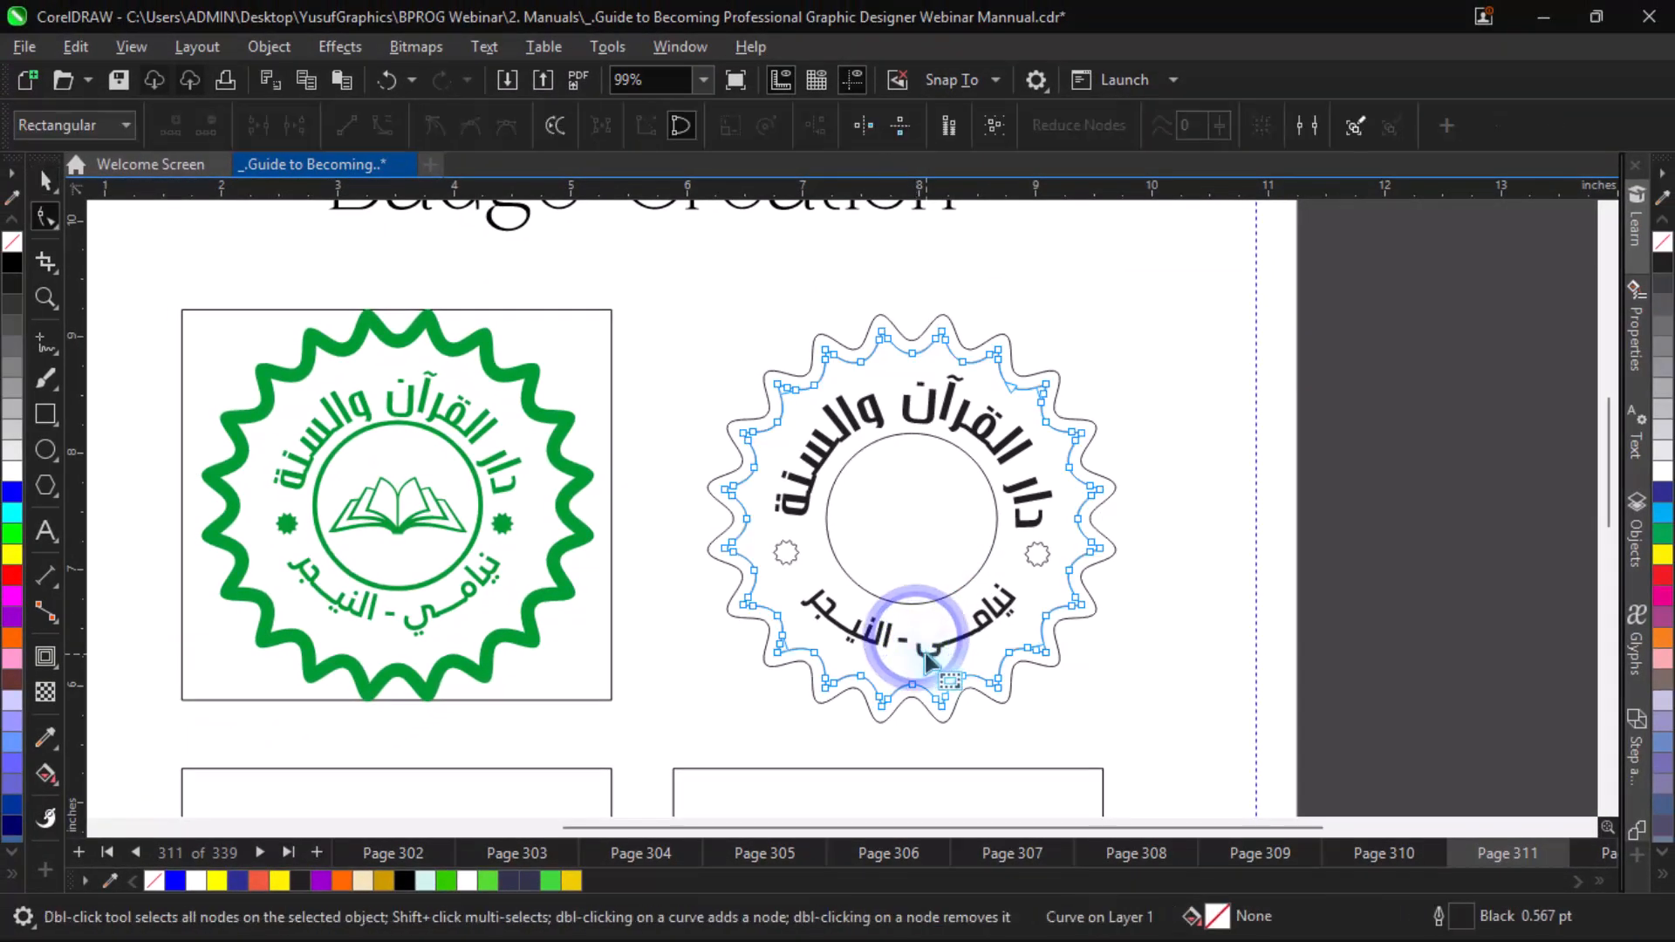
pyautogui.click(922, 660)
pyautogui.press('space')
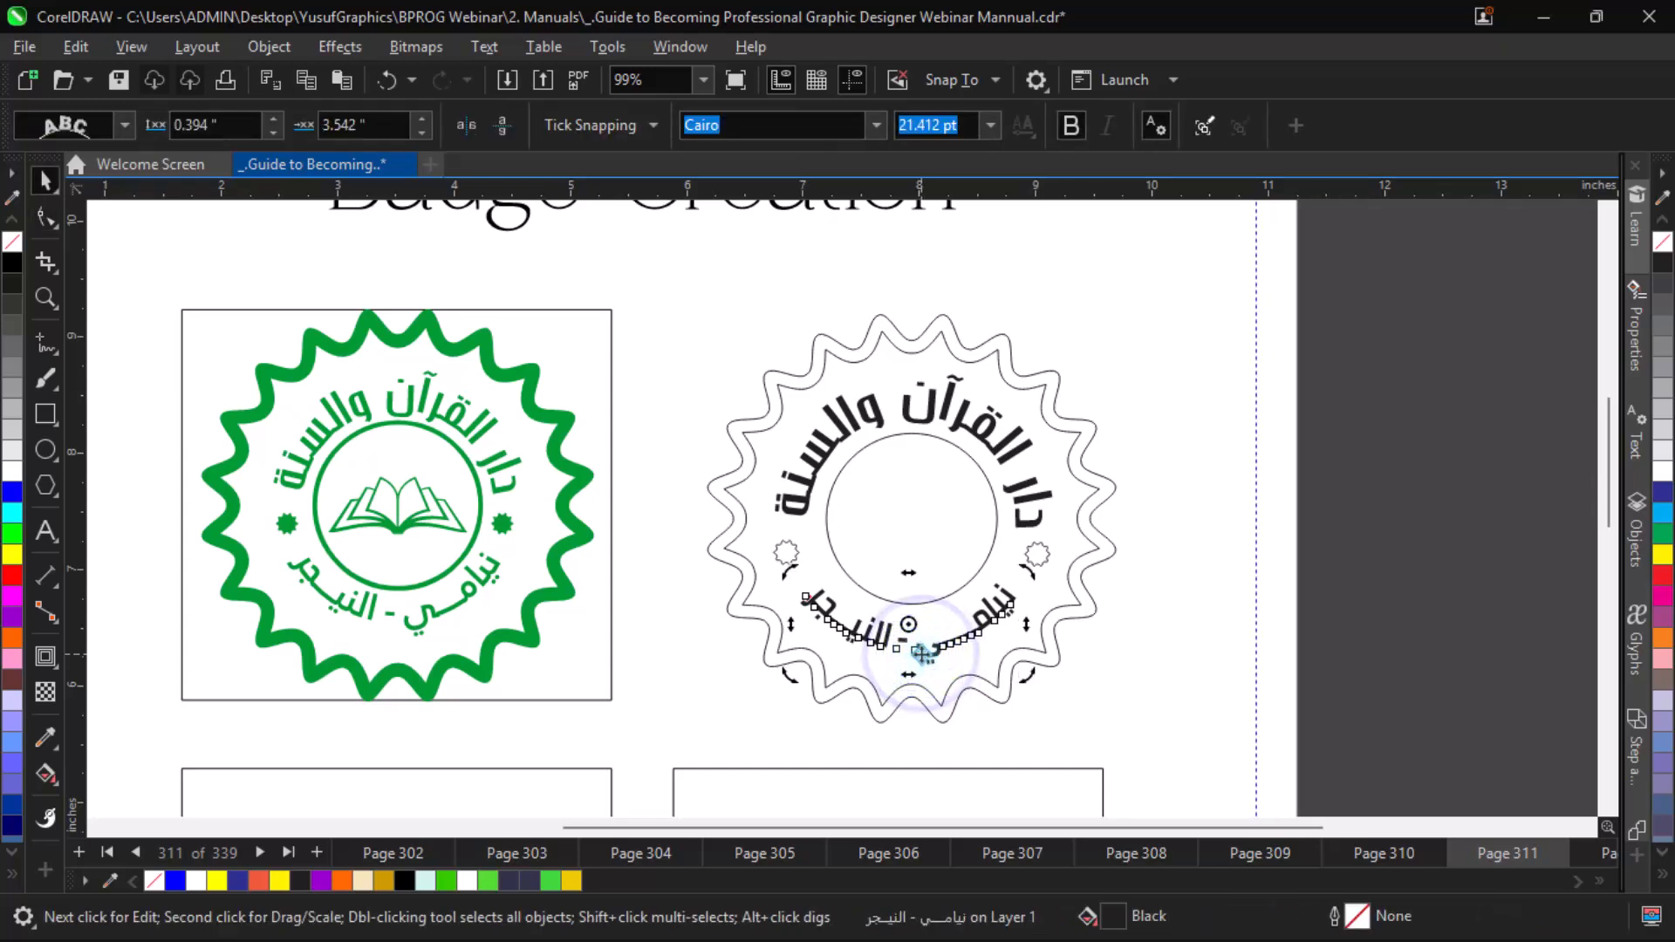
pyautogui.doubleClick(919, 658)
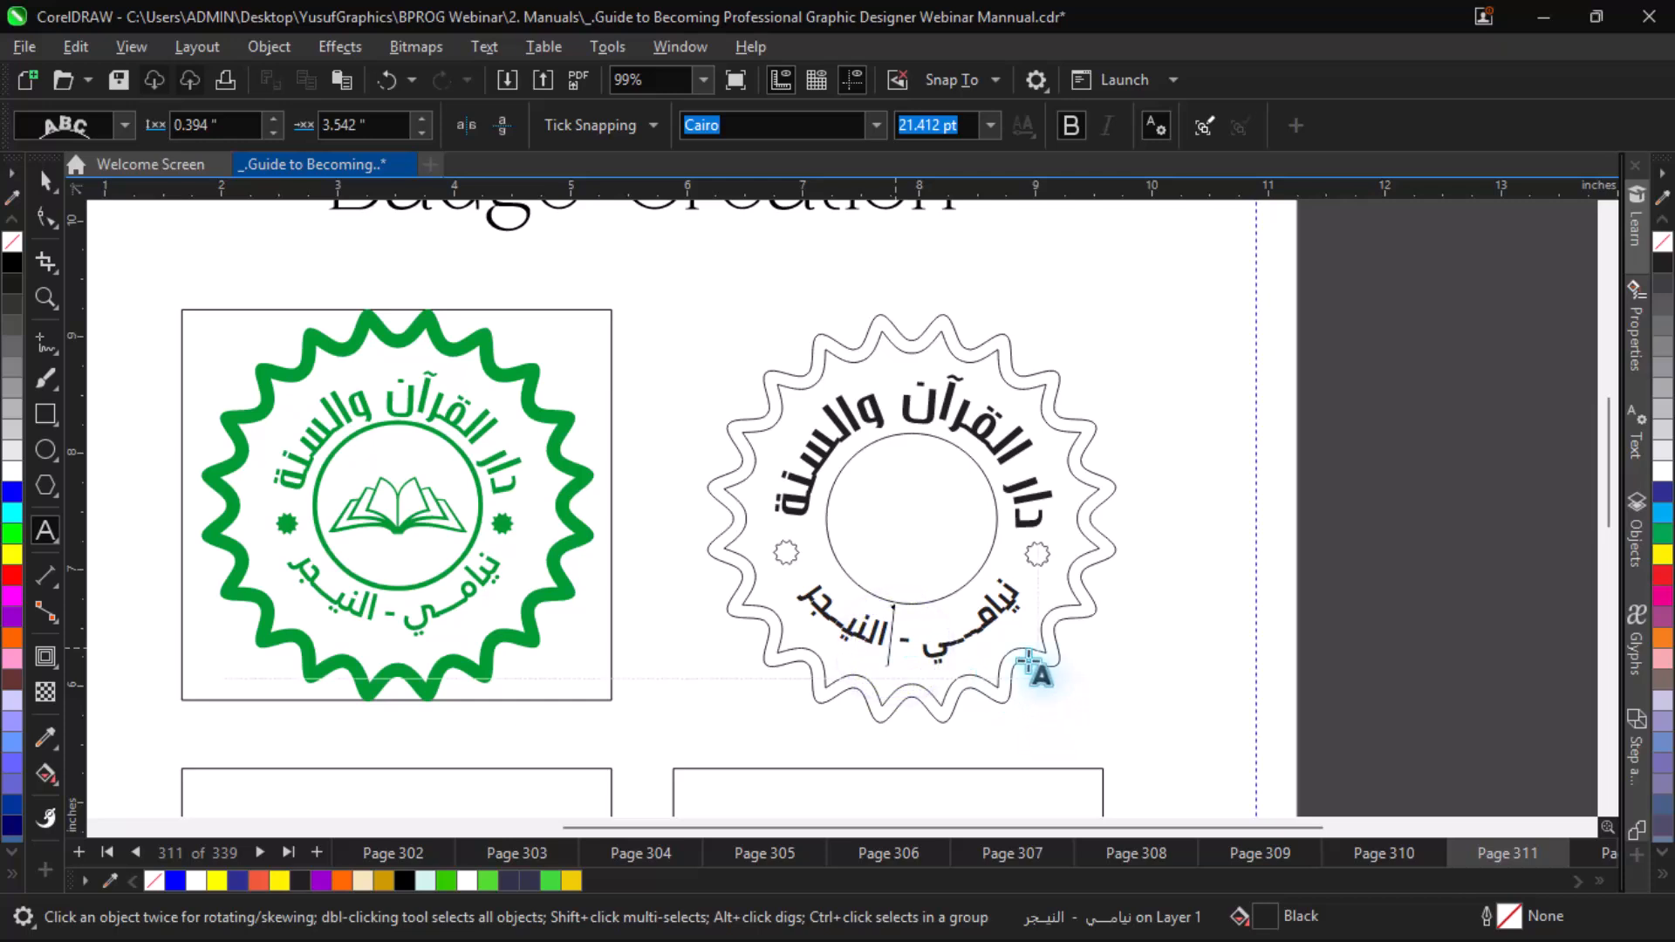
pyautogui.click(1211, 510)
# Step: Break the lower curved text apart from its circular path so the circle becomes a separate object
pyautogui.click(1002, 627)
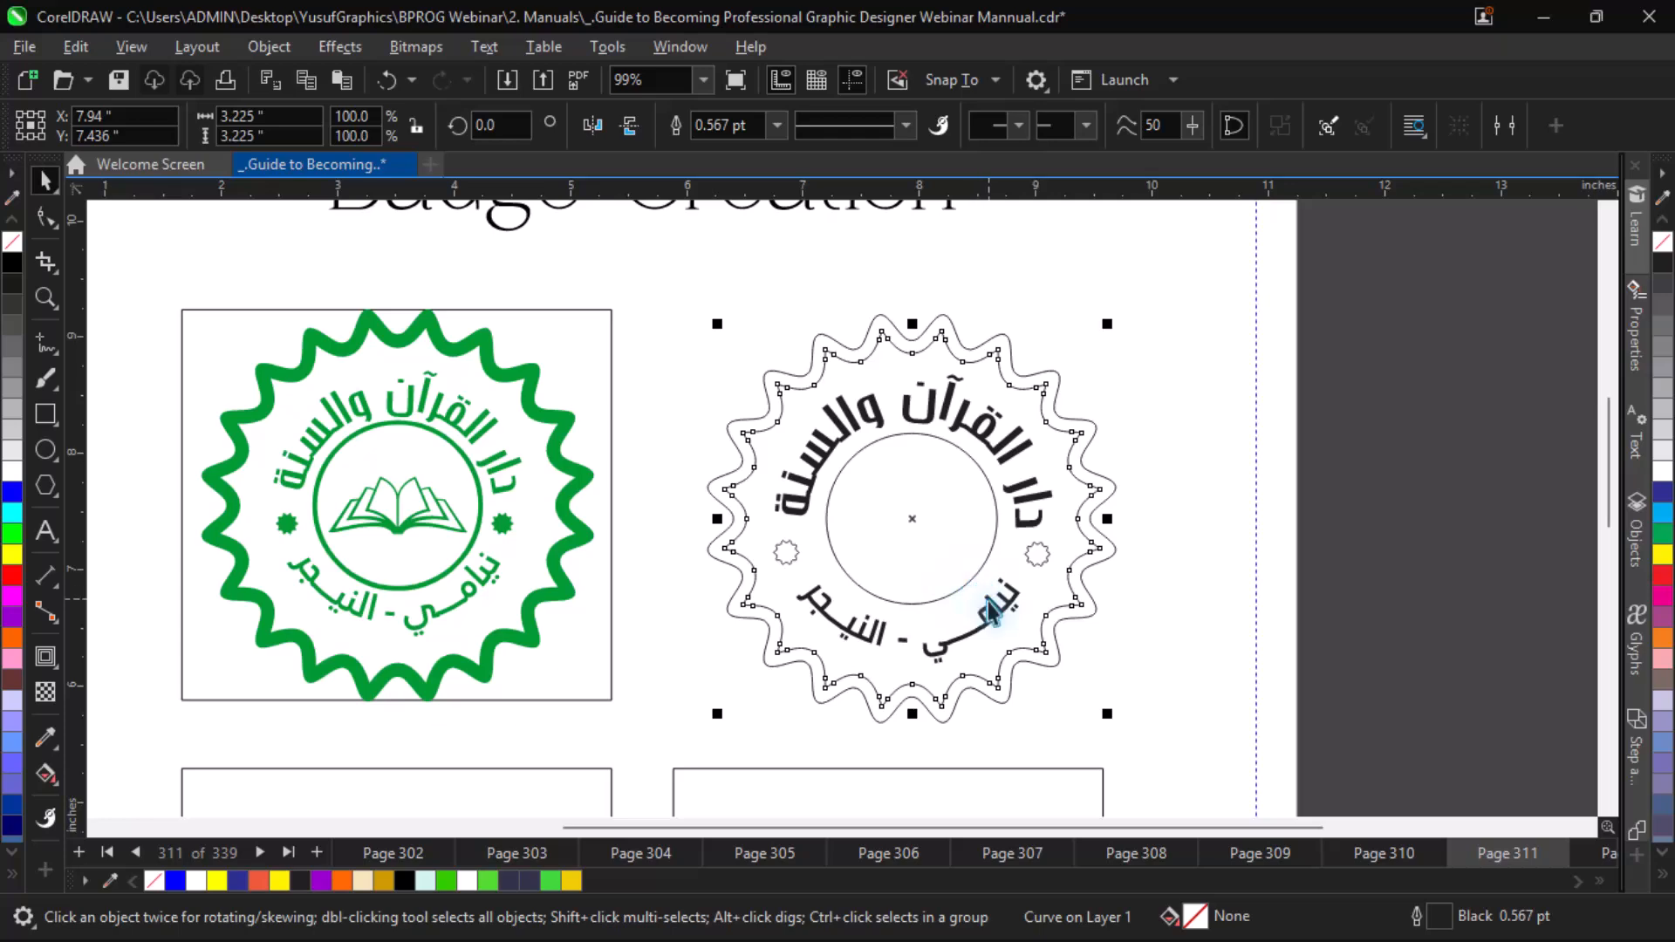
pyautogui.click(990, 620)
pyautogui.hotkey('ctrl', 'k')
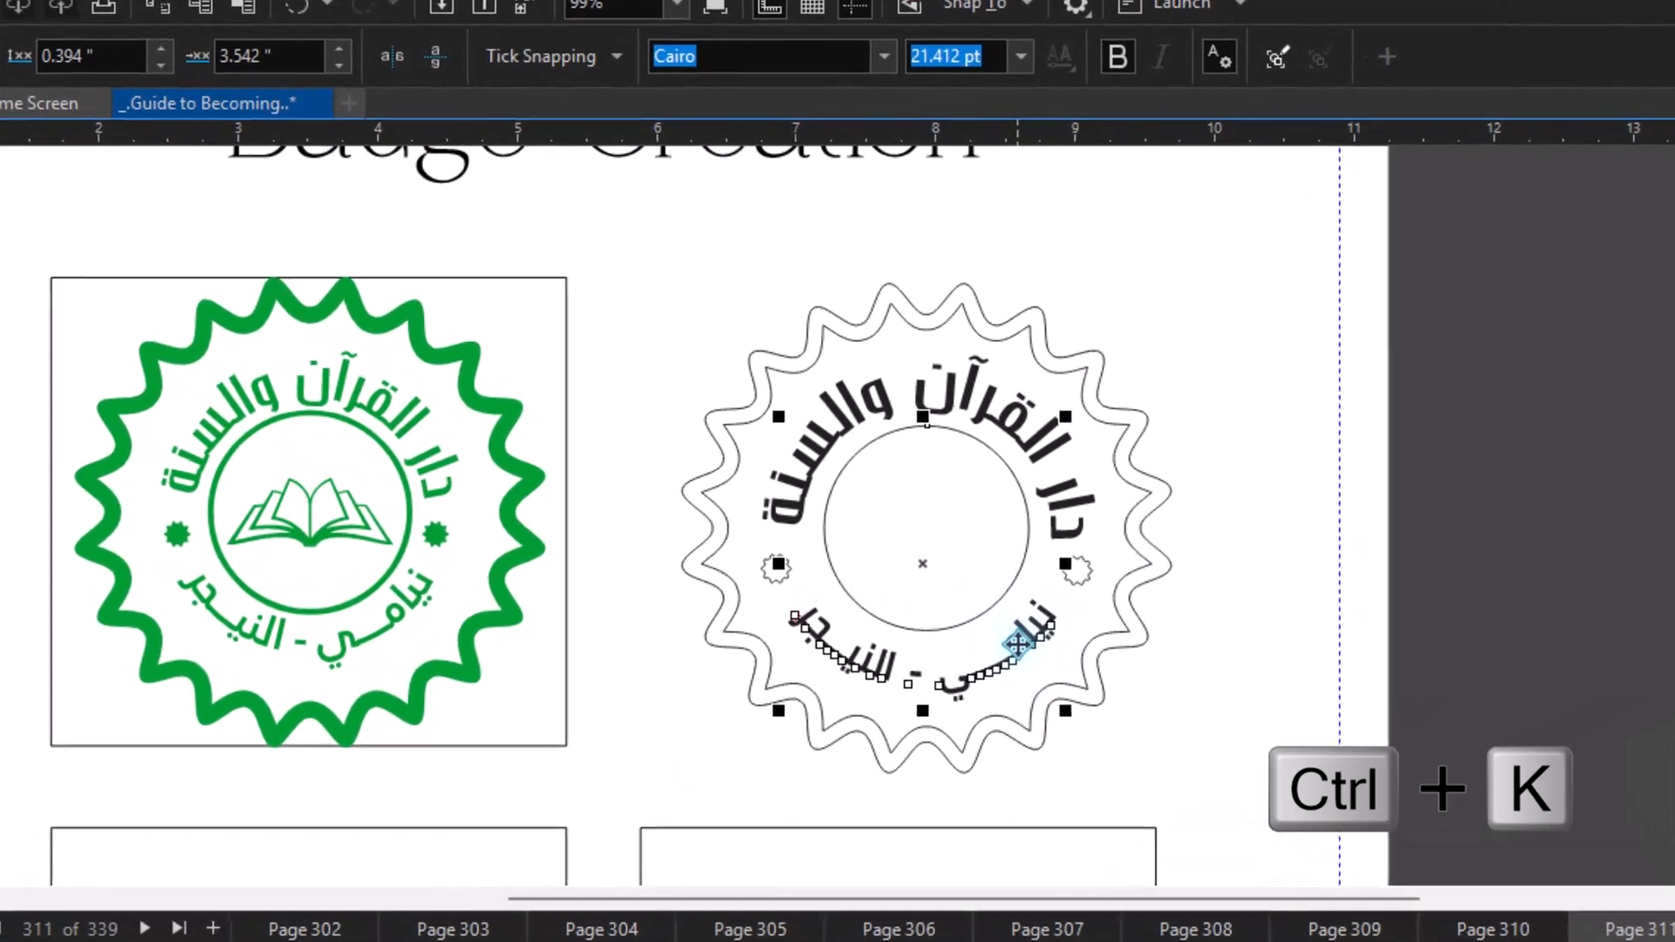
pyautogui.rightClick(1018, 644)
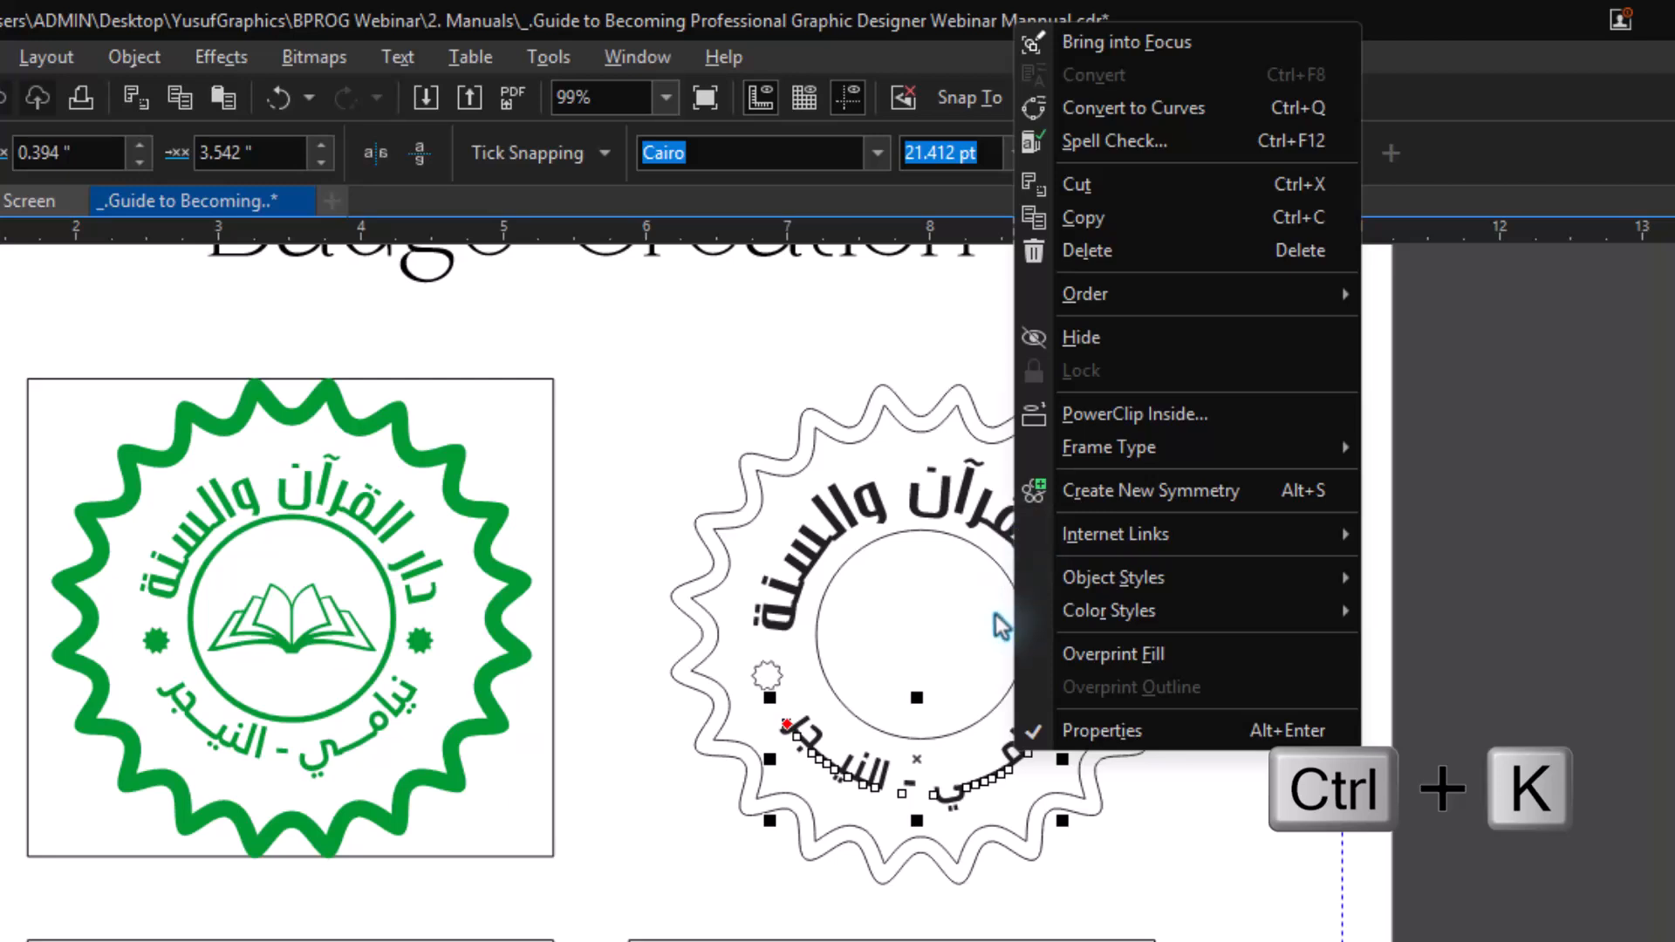
pyautogui.click(995, 770)
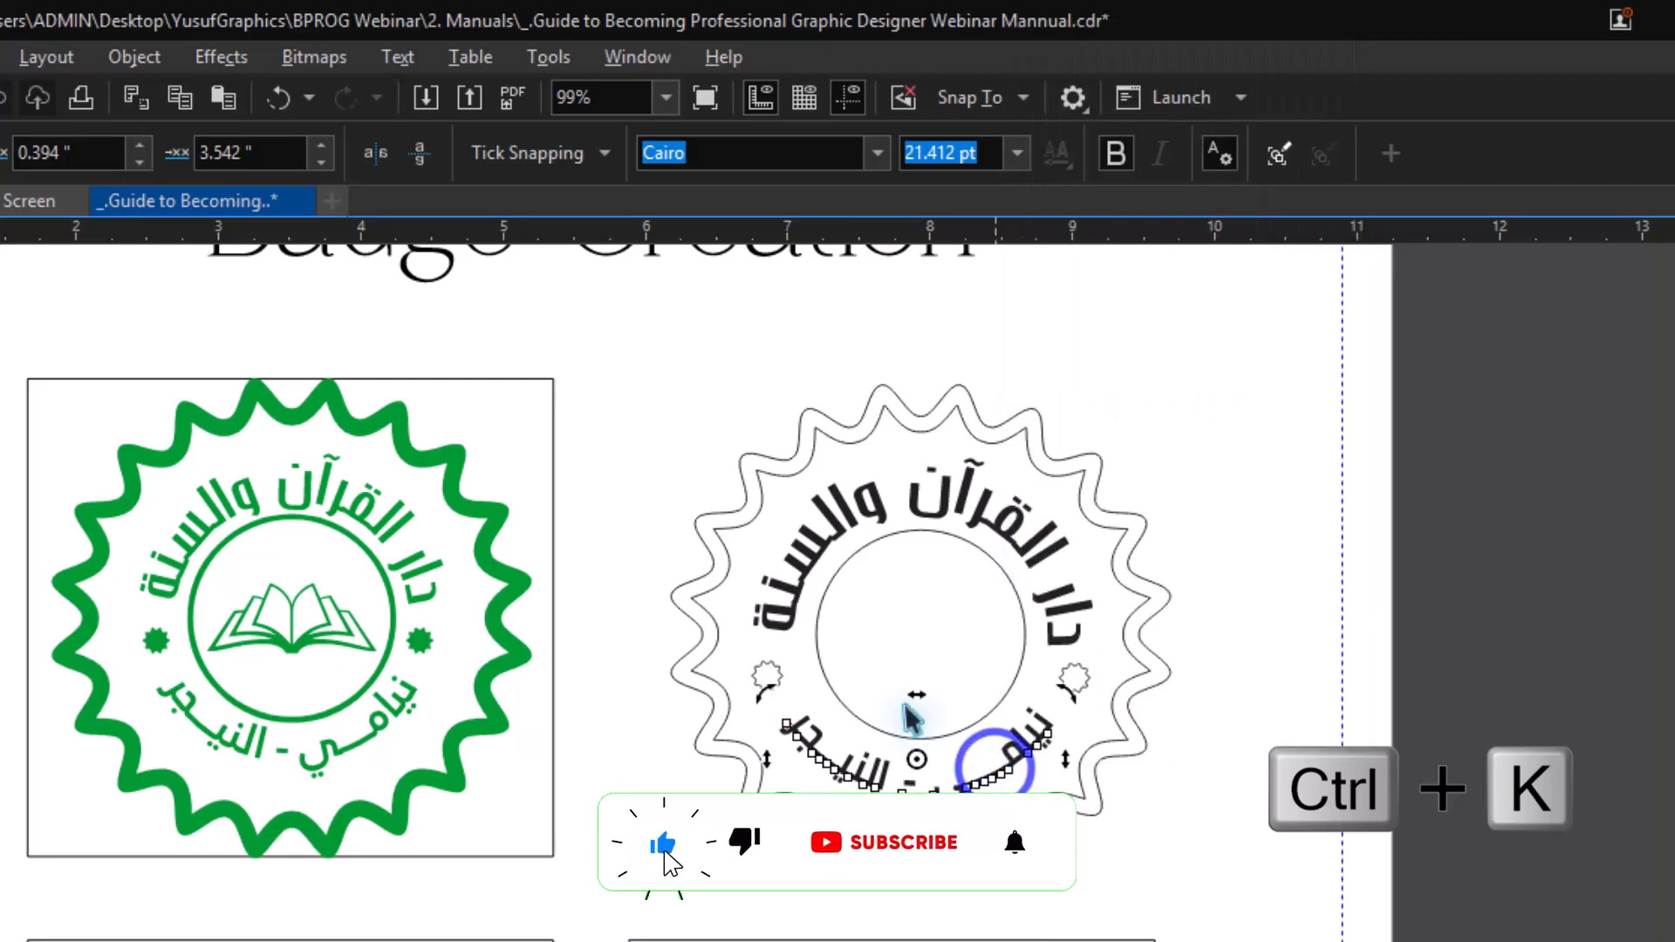
pyautogui.click(825, 654)
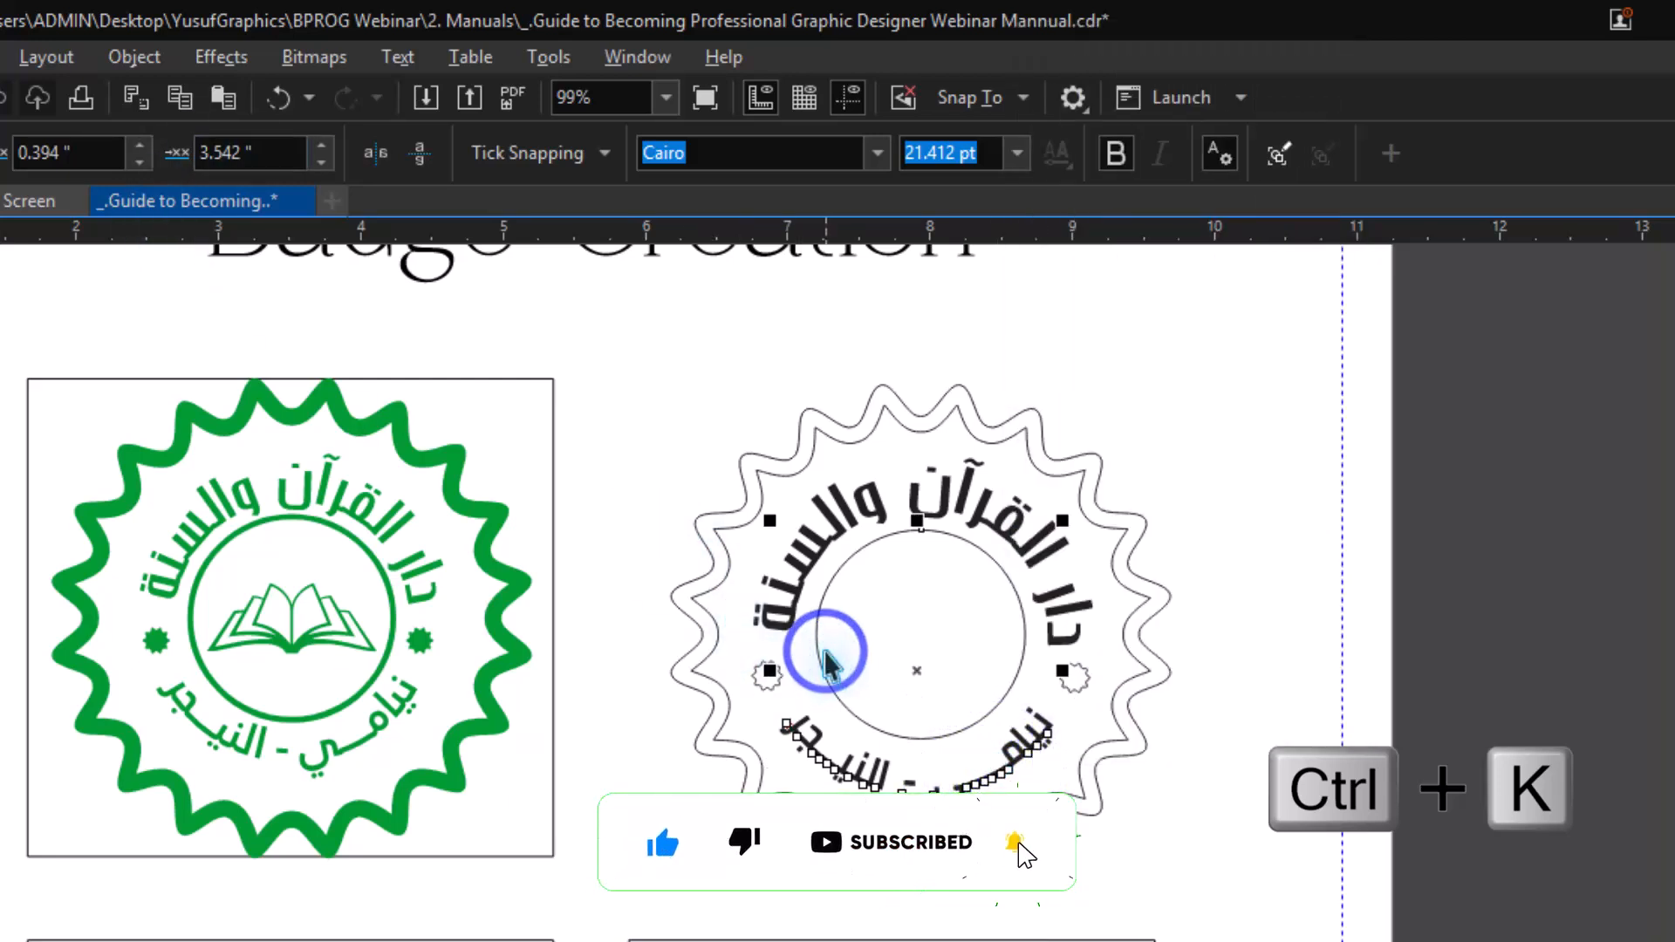
pyautogui.click(149, 55)
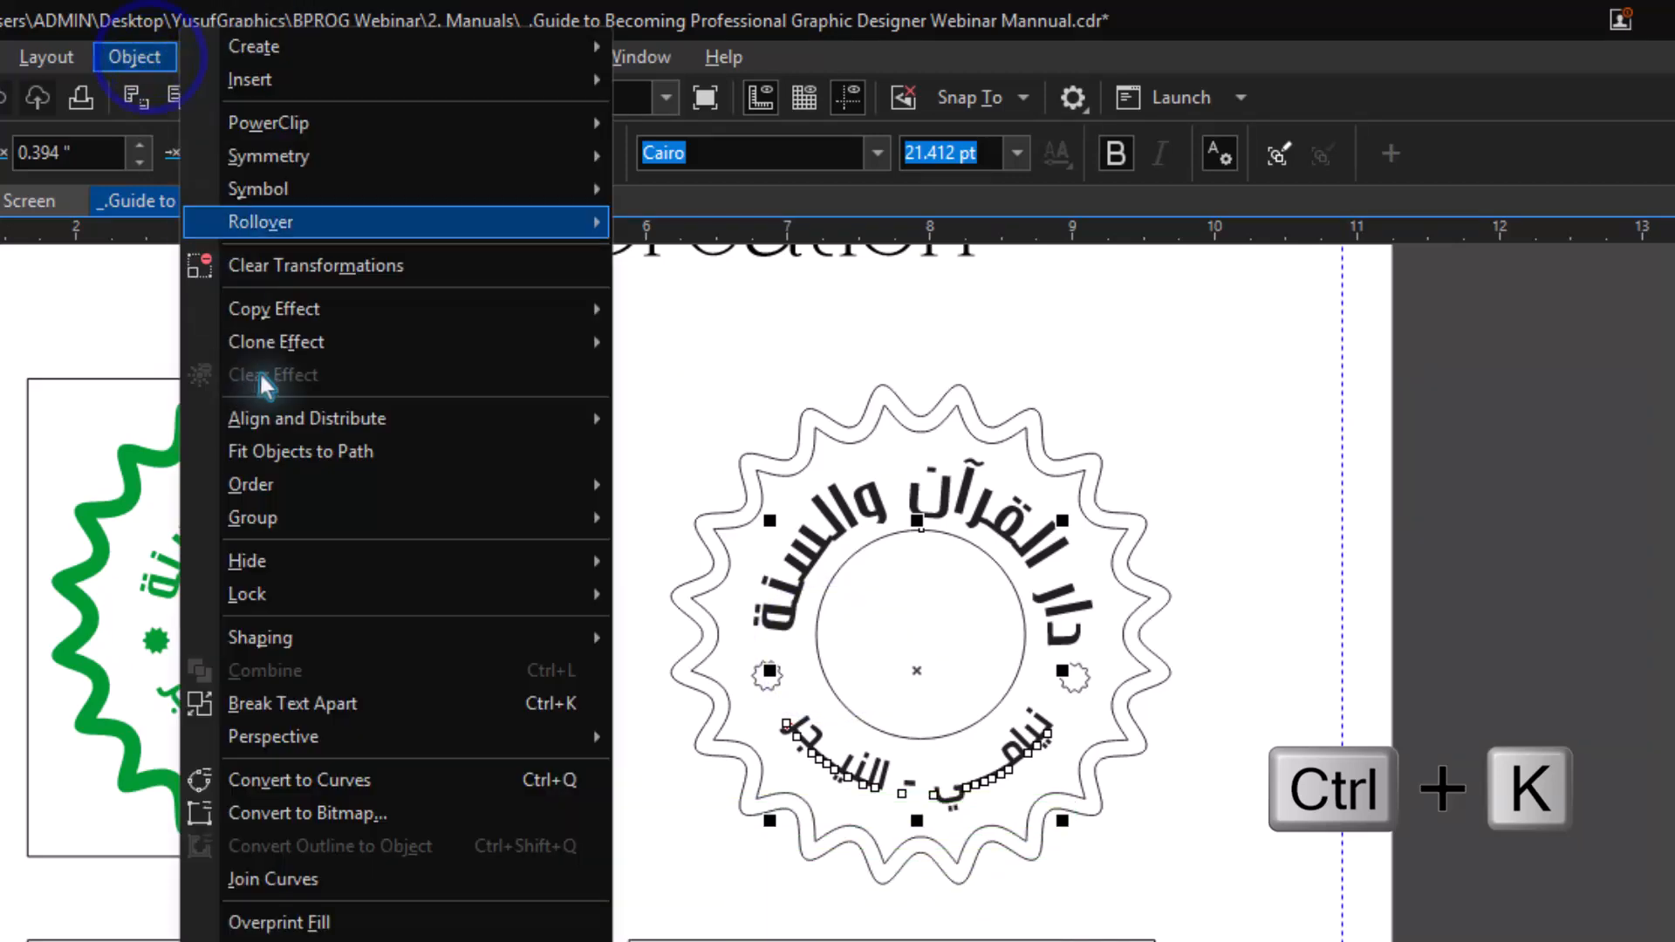
pyautogui.click(421, 705)
pyautogui.click(1178, 650)
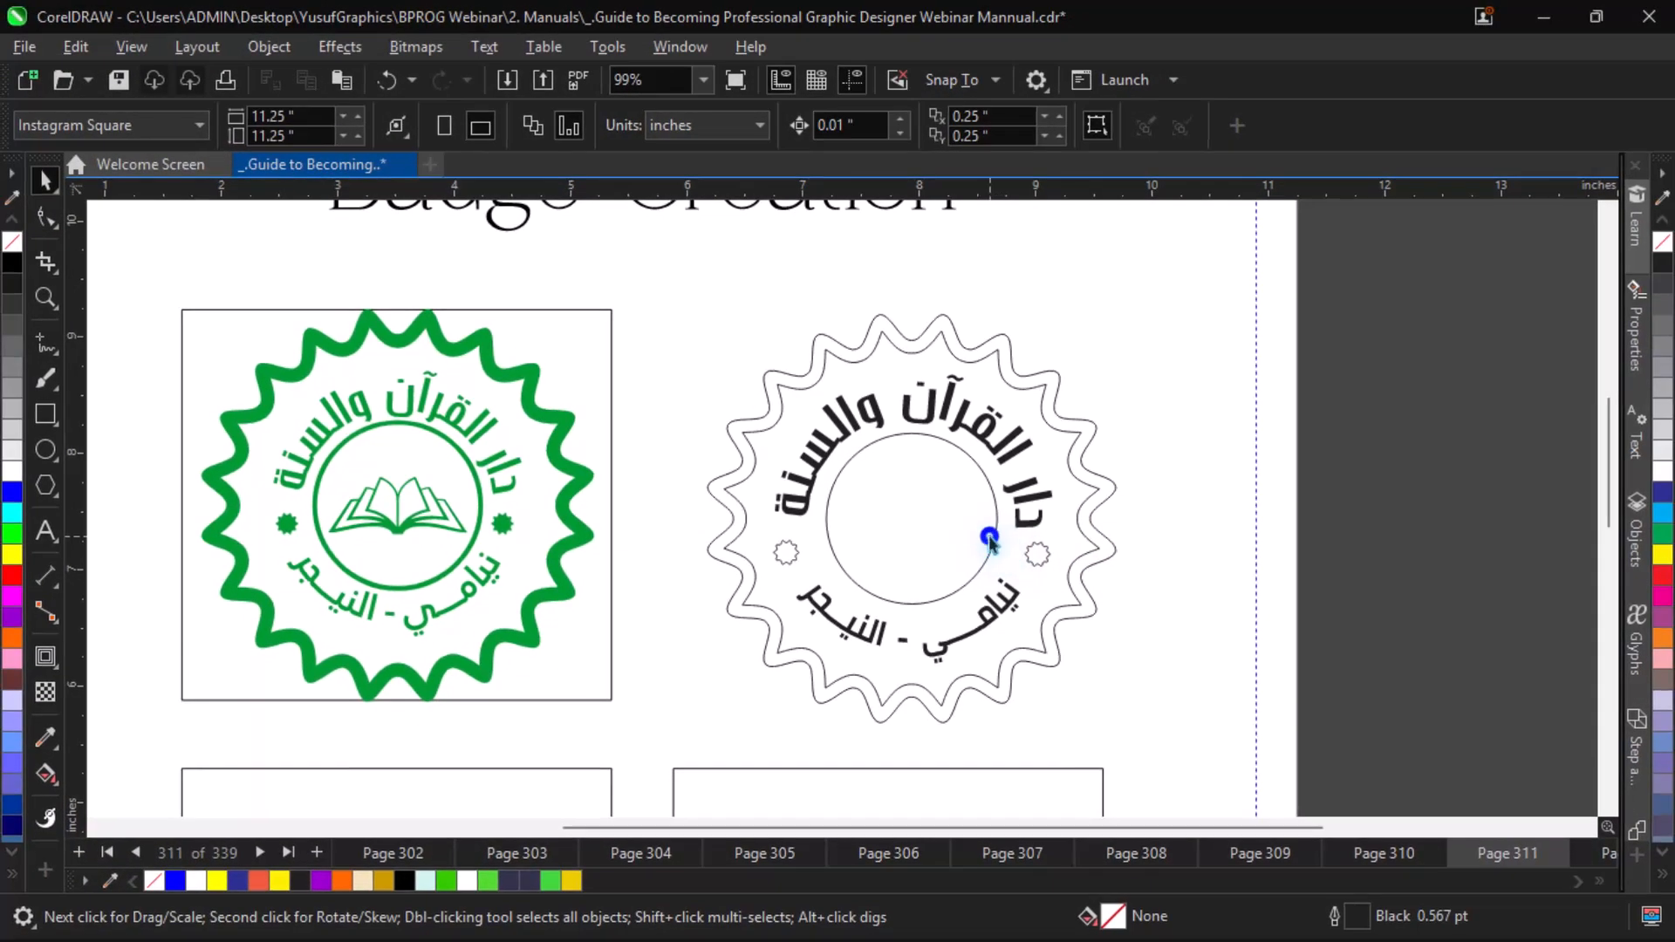
# Step: Set the inner circle's outline width to 3.0 pt in the Outline Pen settings
pyautogui.click(1019, 657)
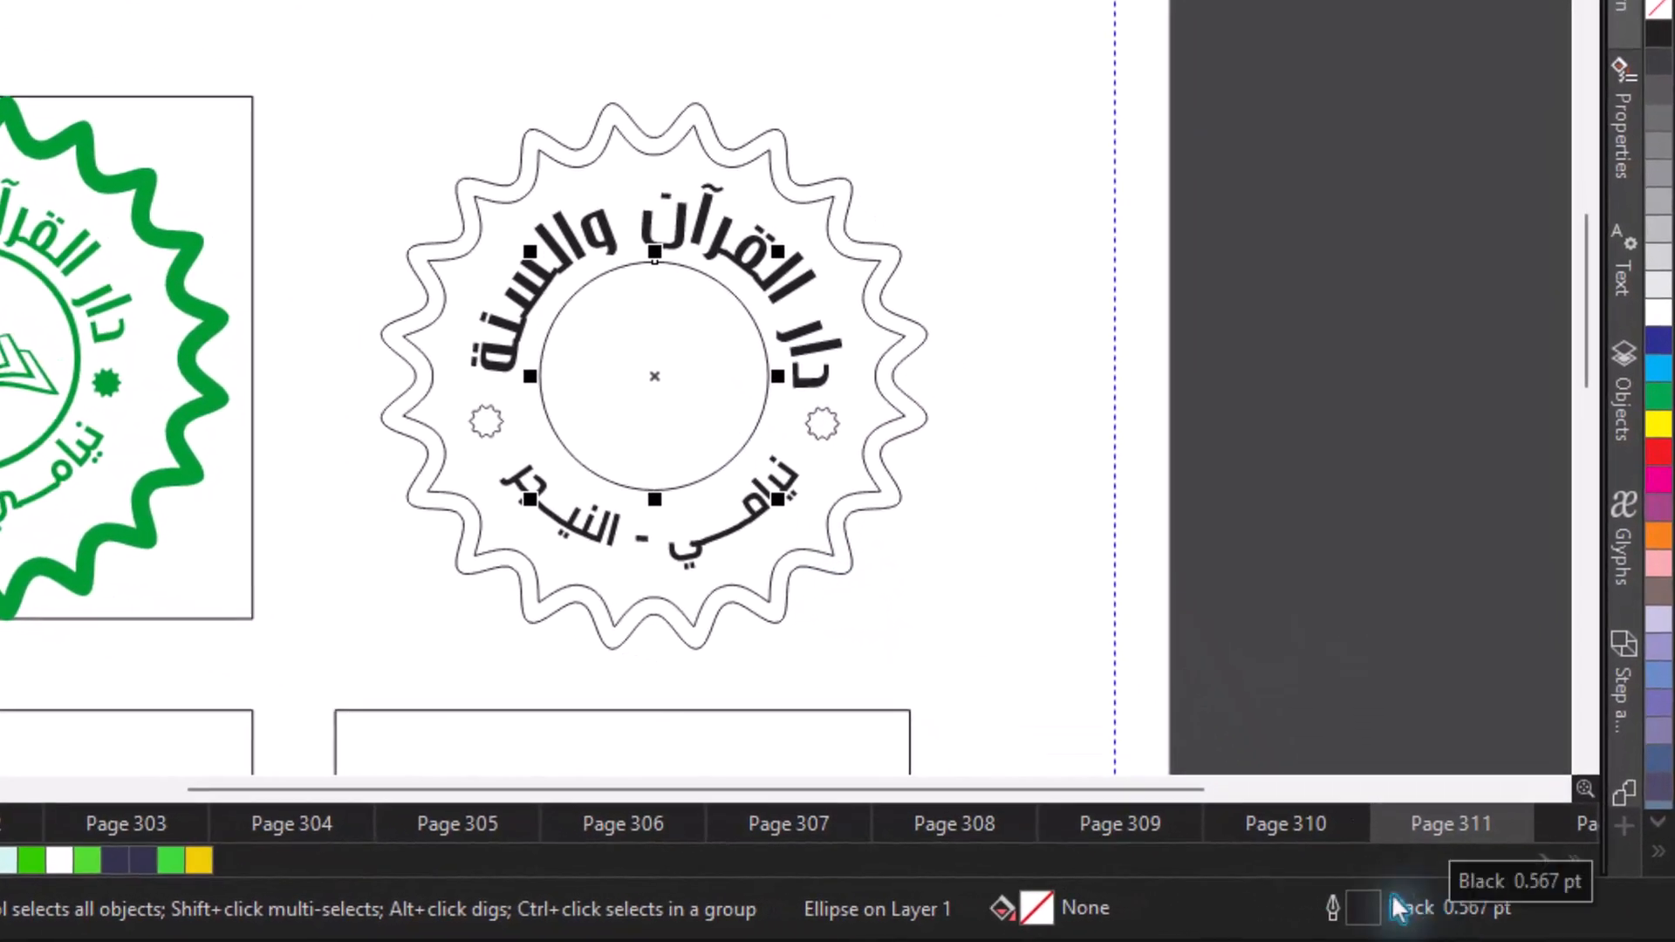
pyautogui.press('F12')
pyautogui.doubleClick(1366, 916)
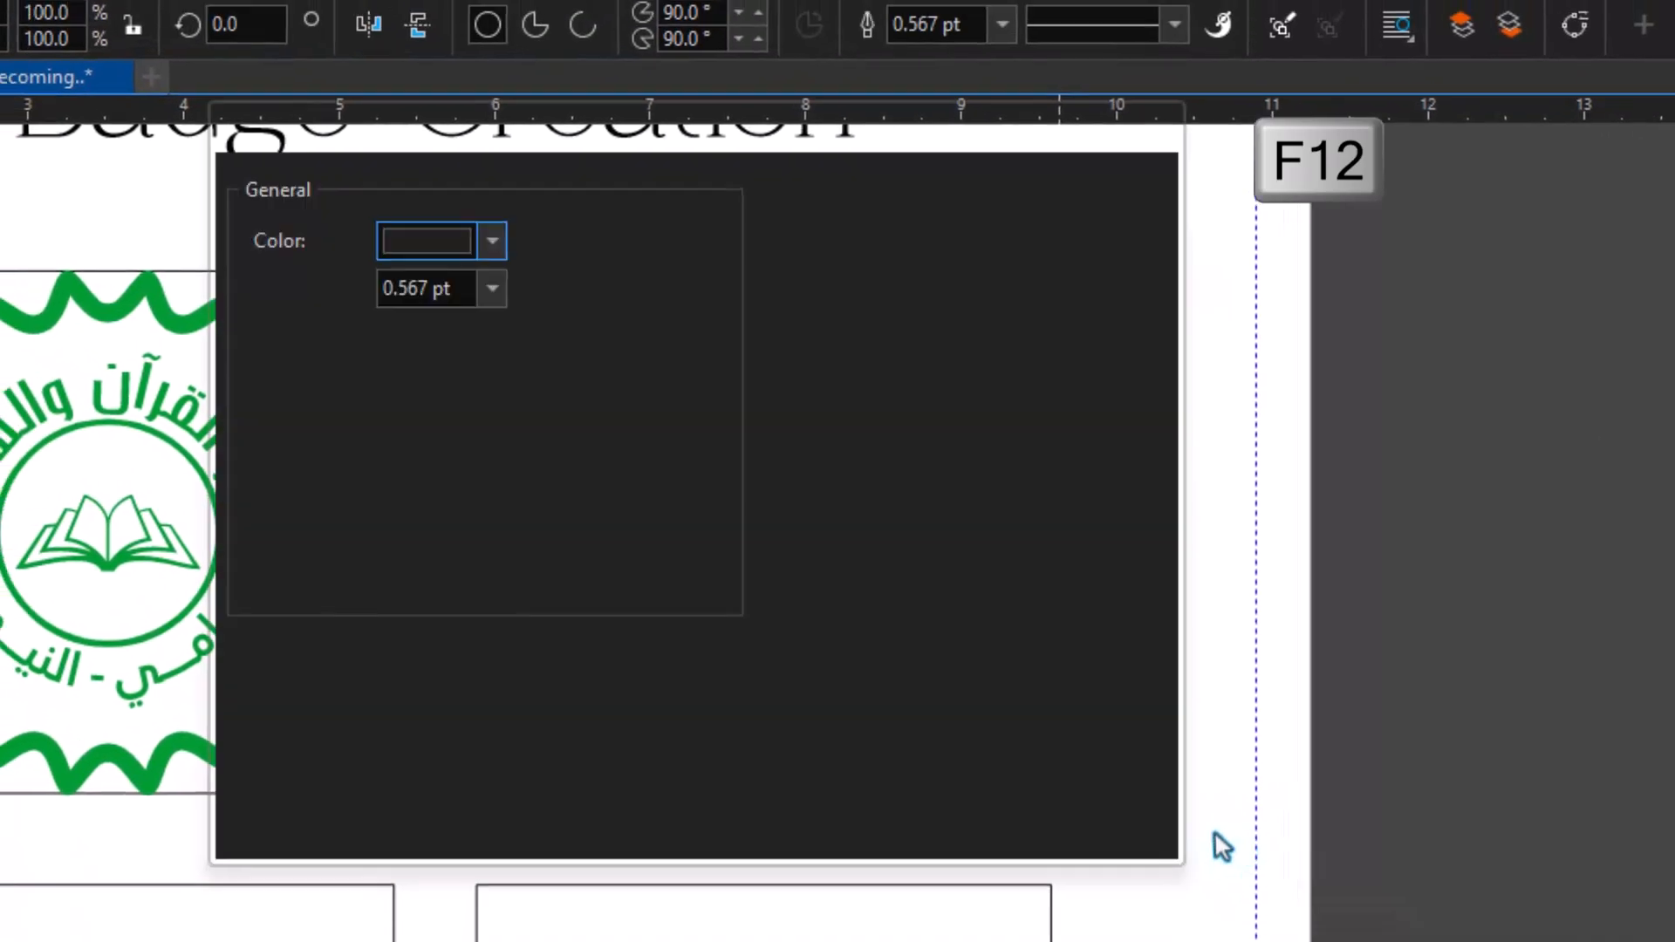
pyautogui.click(490, 289)
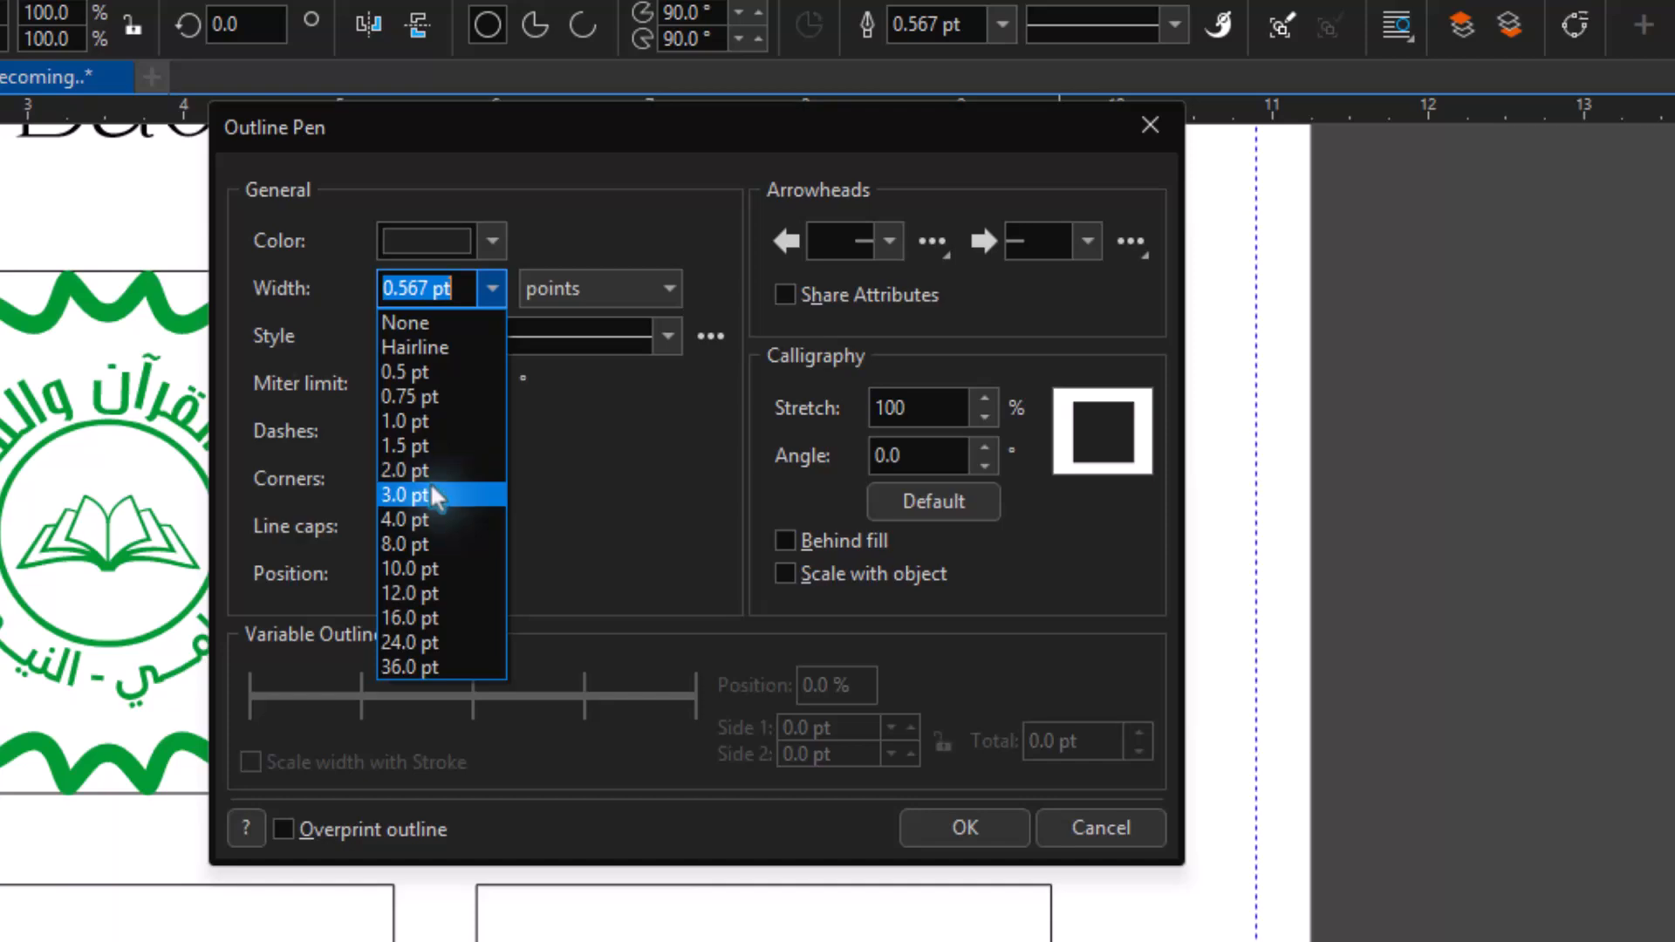
pyautogui.click(432, 486)
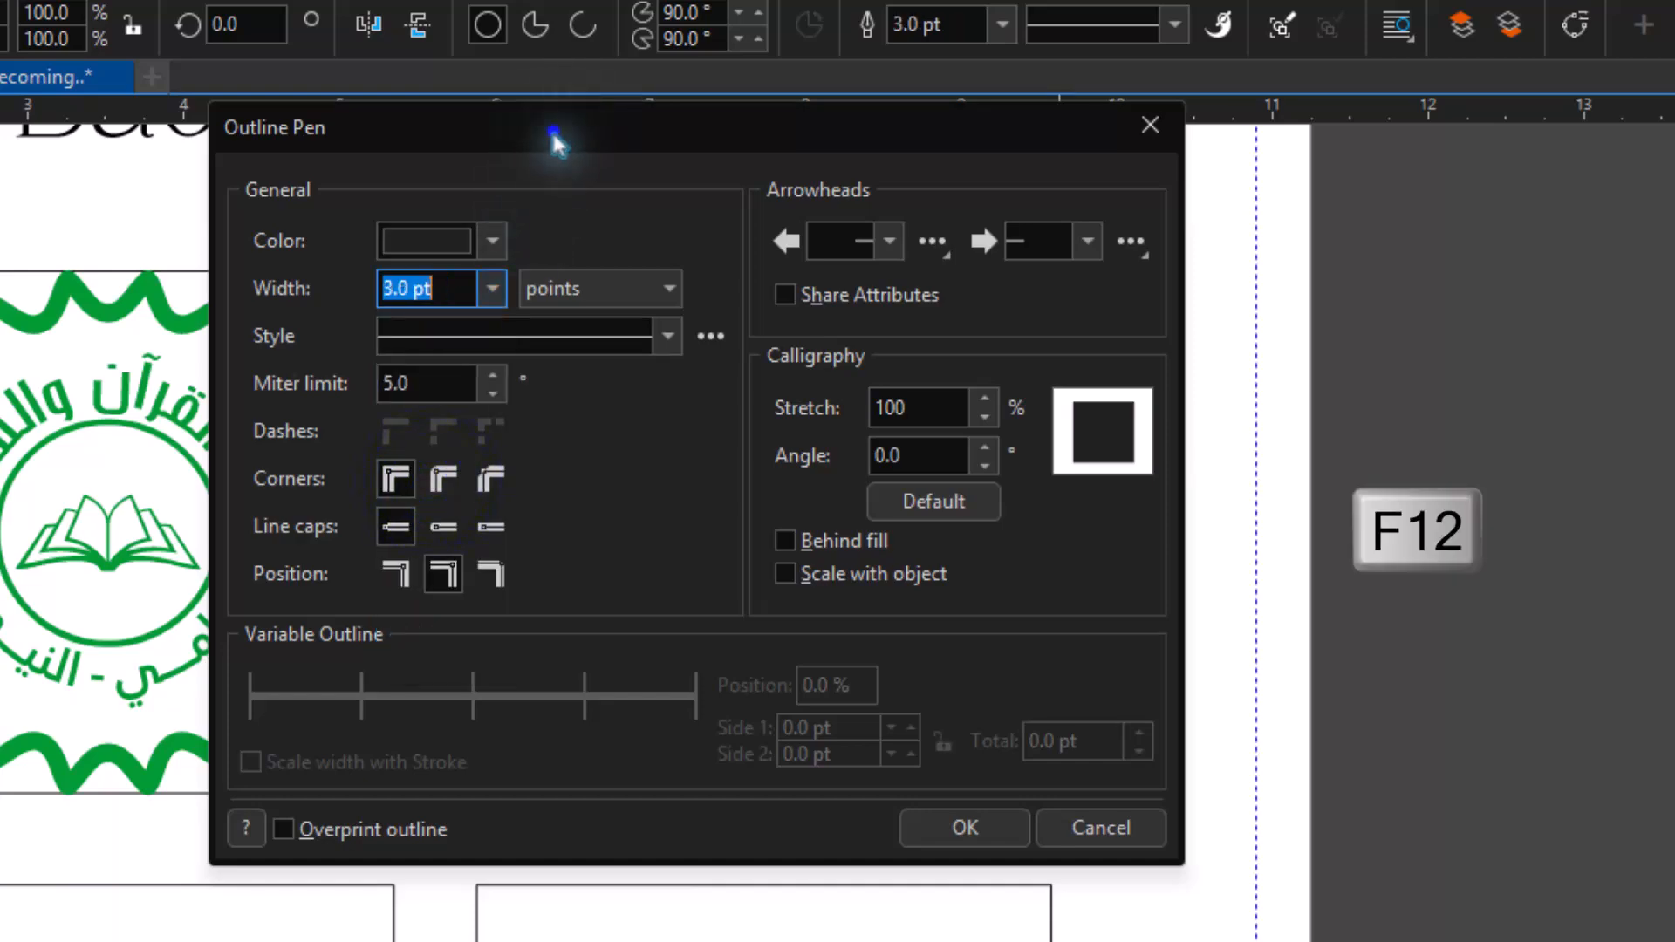
# Step: Enable Behind fill and Scale with object for the inner circle's outline and apply the outline settings
pyautogui.moveTo(553, 130)
pyautogui.mouseDown()
pyautogui.moveTo(83, 150)
pyautogui.moveTo(1028, 226)
pyautogui.moveTo(1023, 162)
pyautogui.mouseUp()
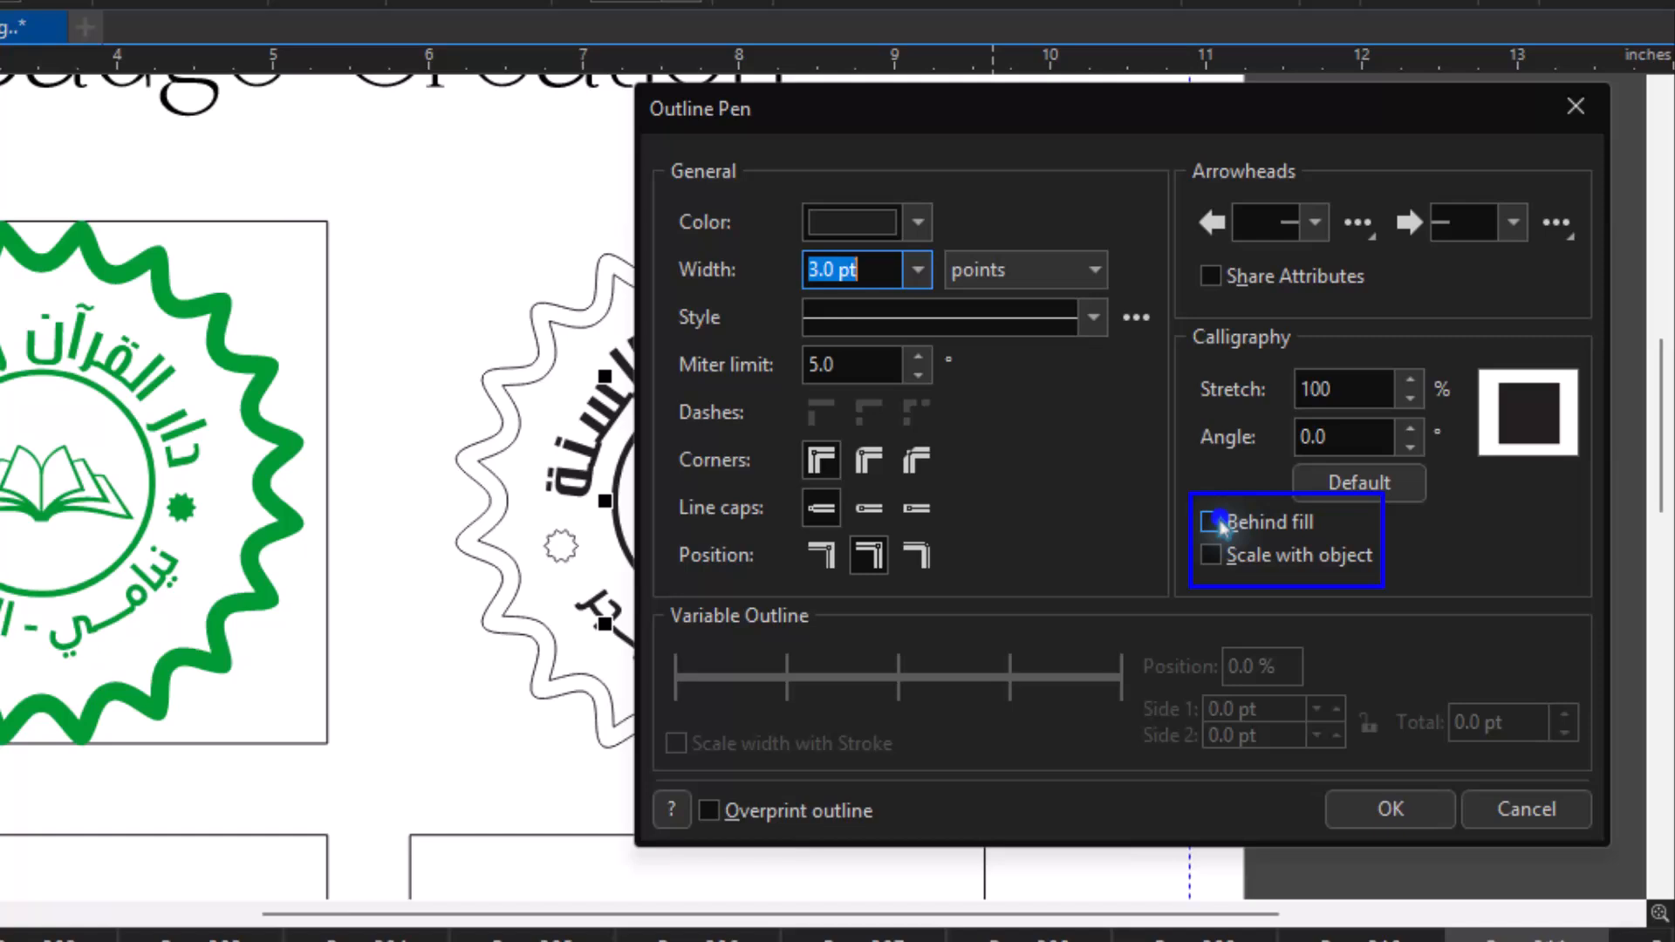
pyautogui.click(1219, 522)
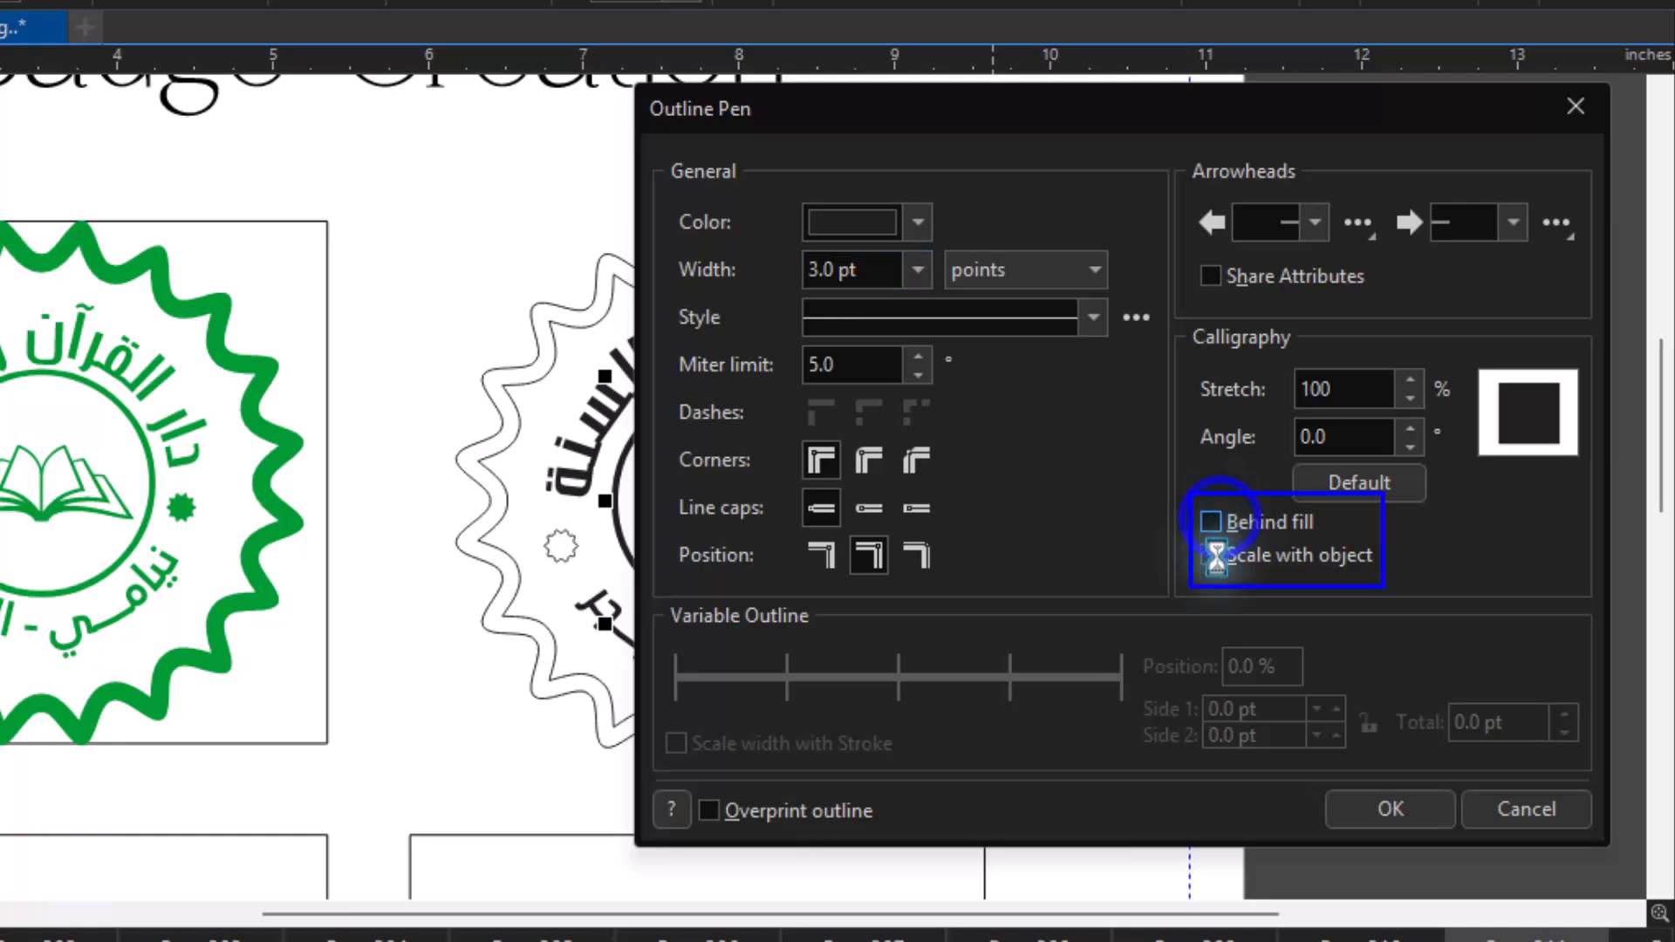
pyautogui.click(1219, 564)
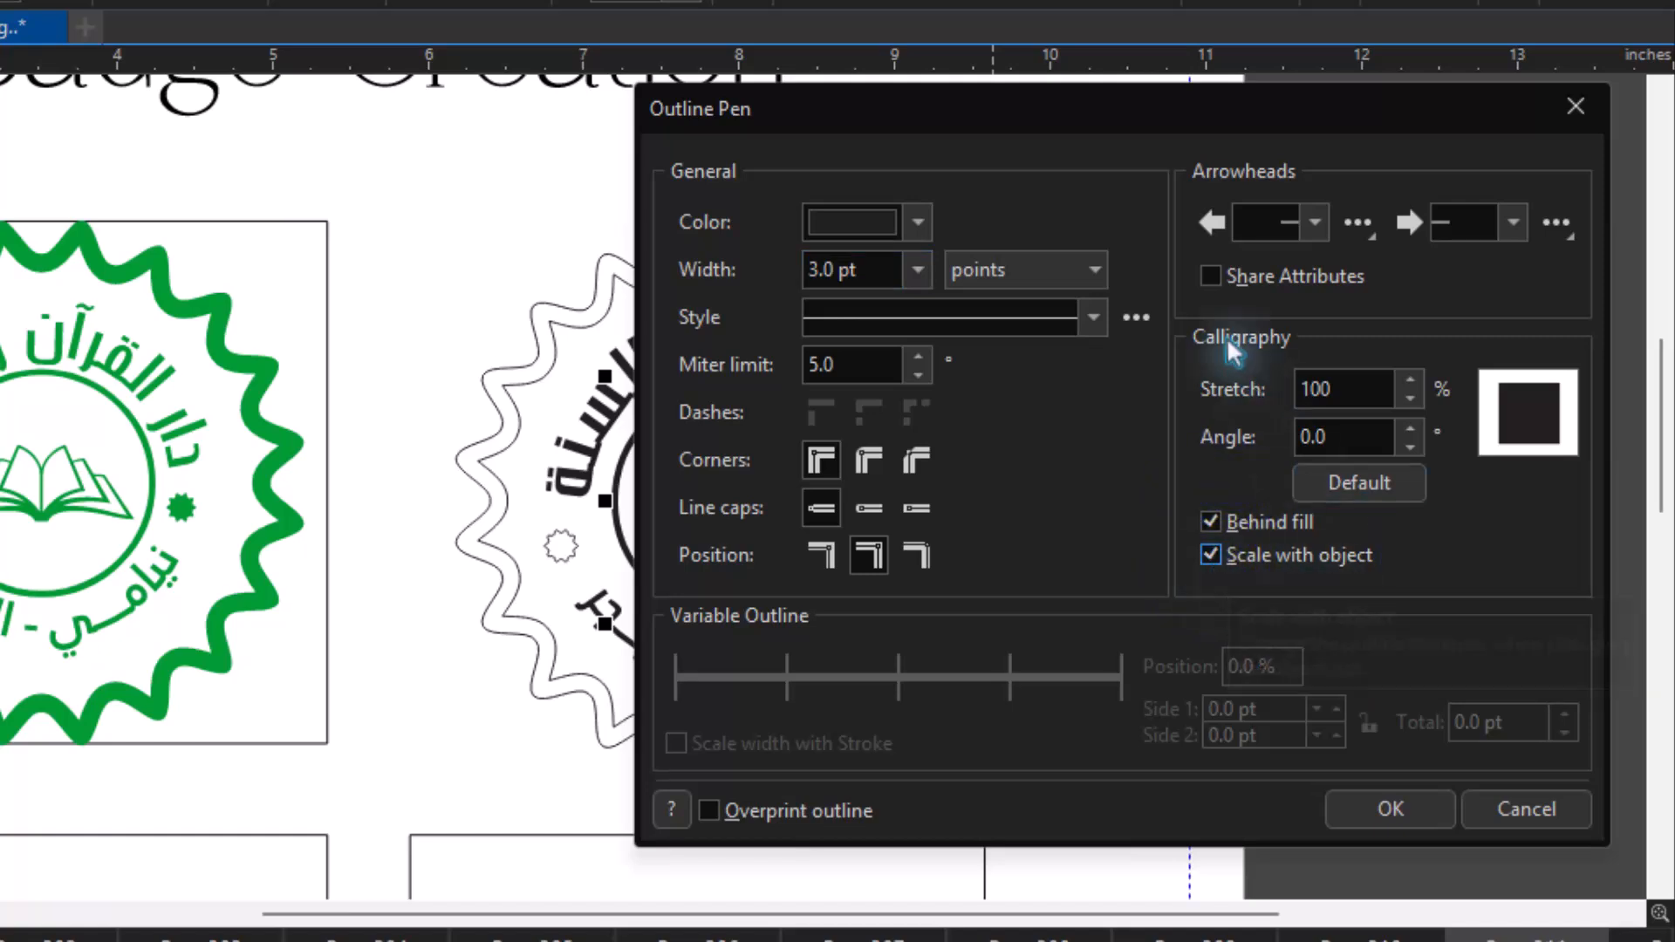
pyautogui.moveTo(1049, 101); pyautogui.dragTo(1195, 103)
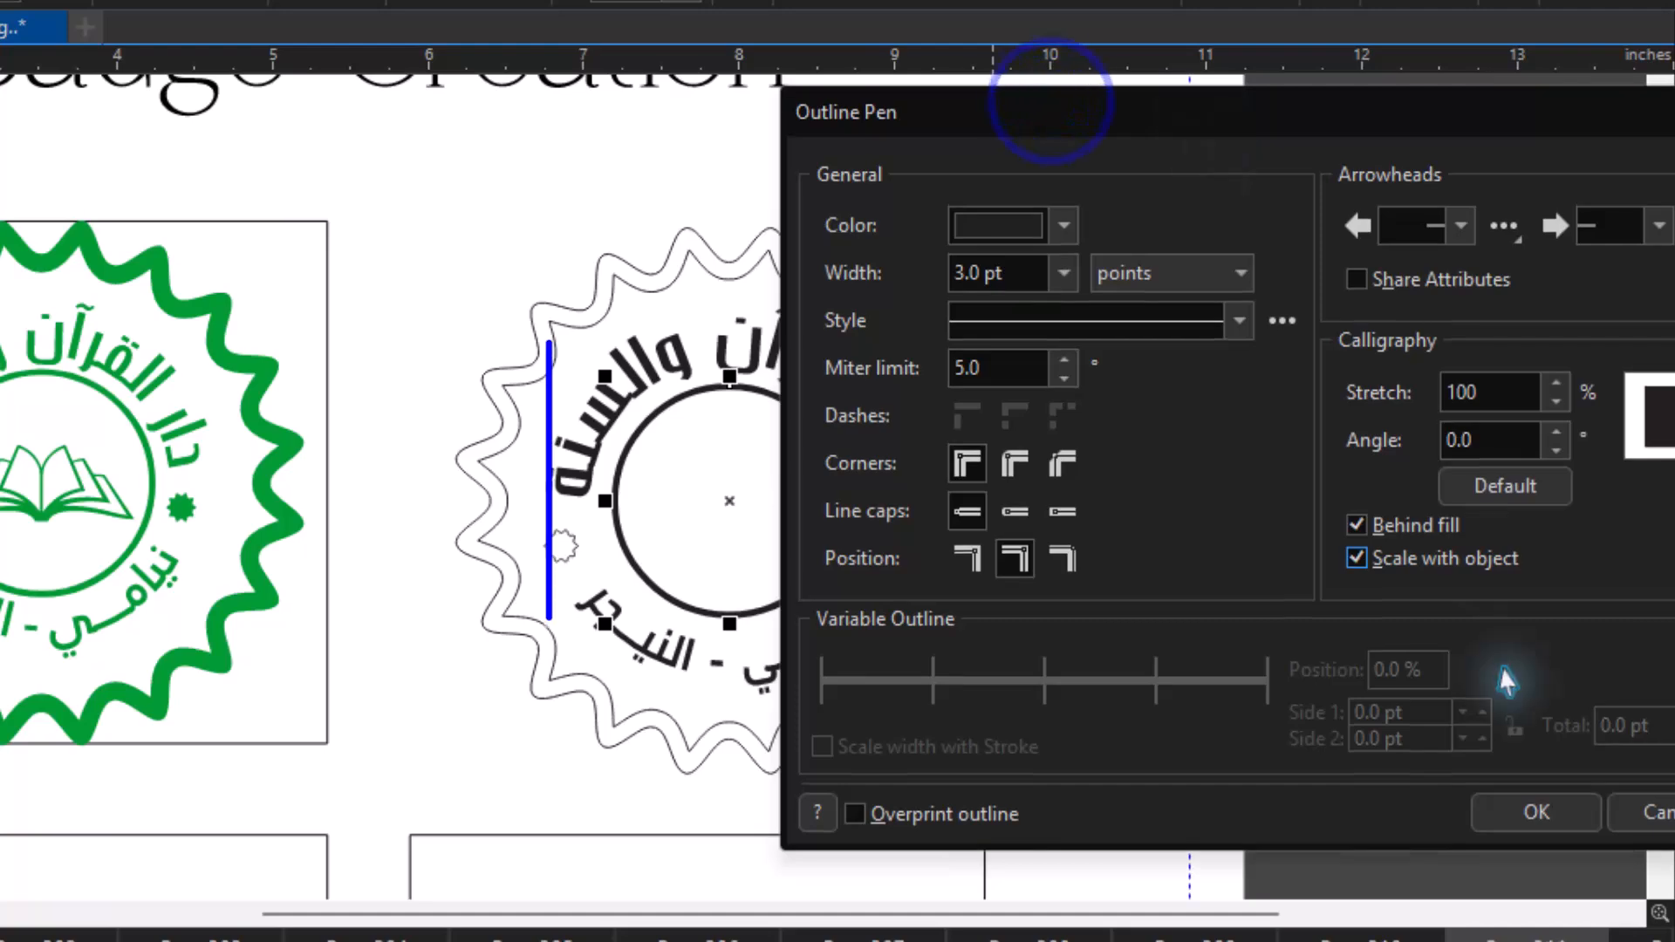
pyautogui.click(1561, 820)
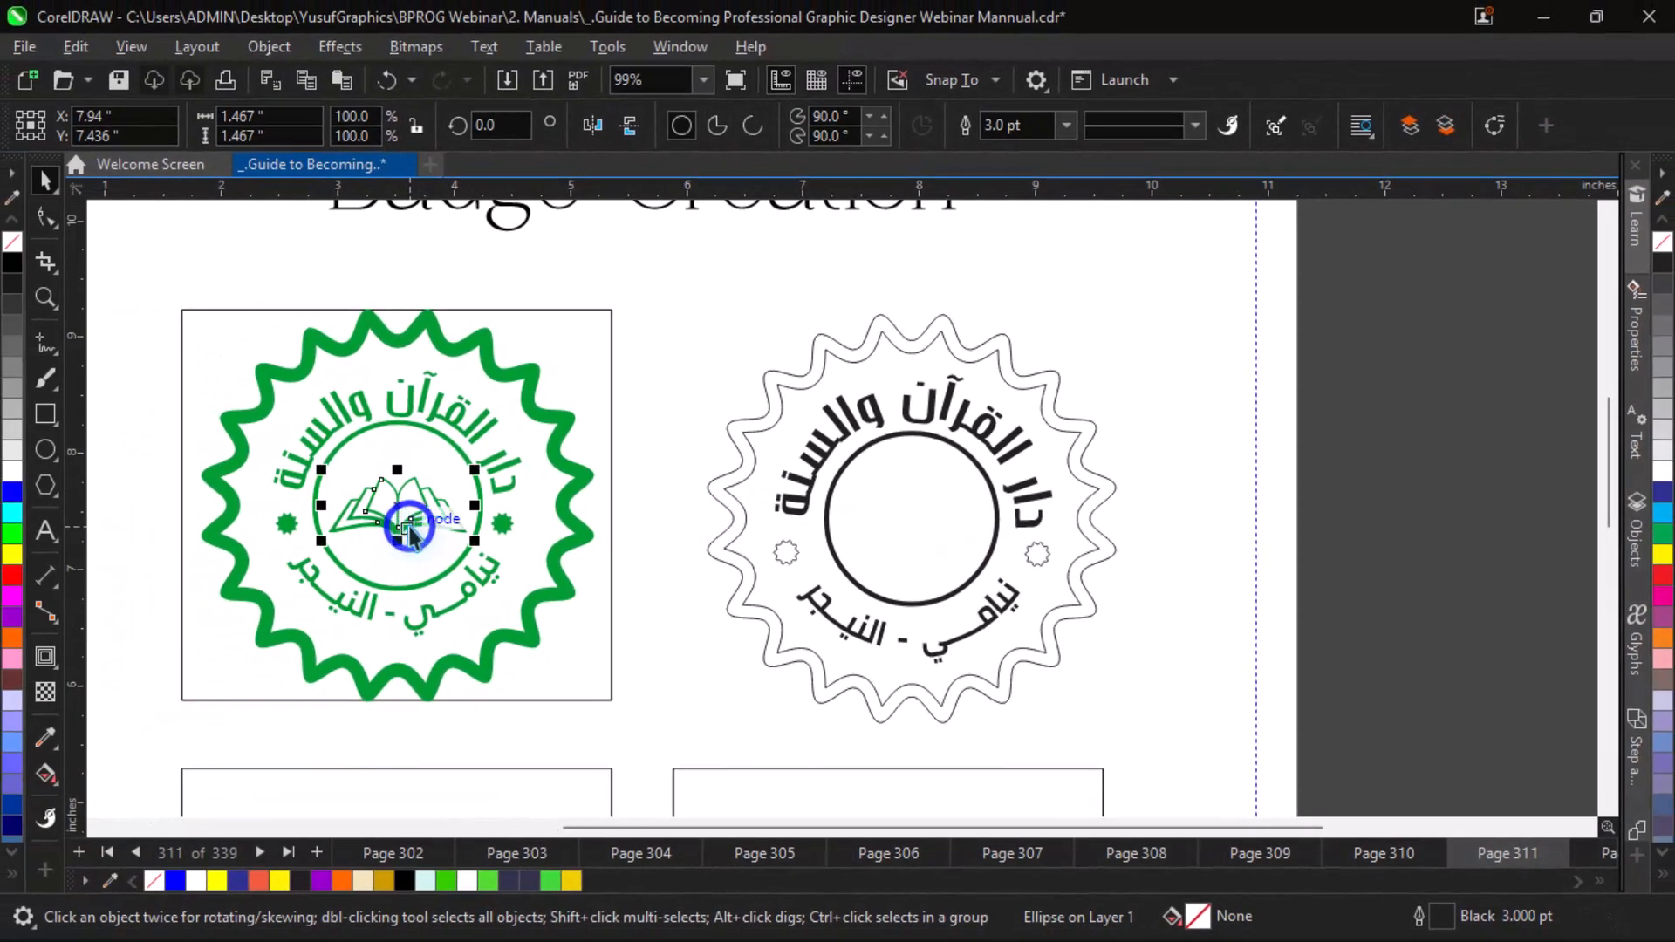
# Step: Copy the green open-book emblem from the reference badge into the new badge's inner circle and center it horizontally and vertically
pyautogui.moveTo(410, 533); pyautogui.dragTo(924, 524)
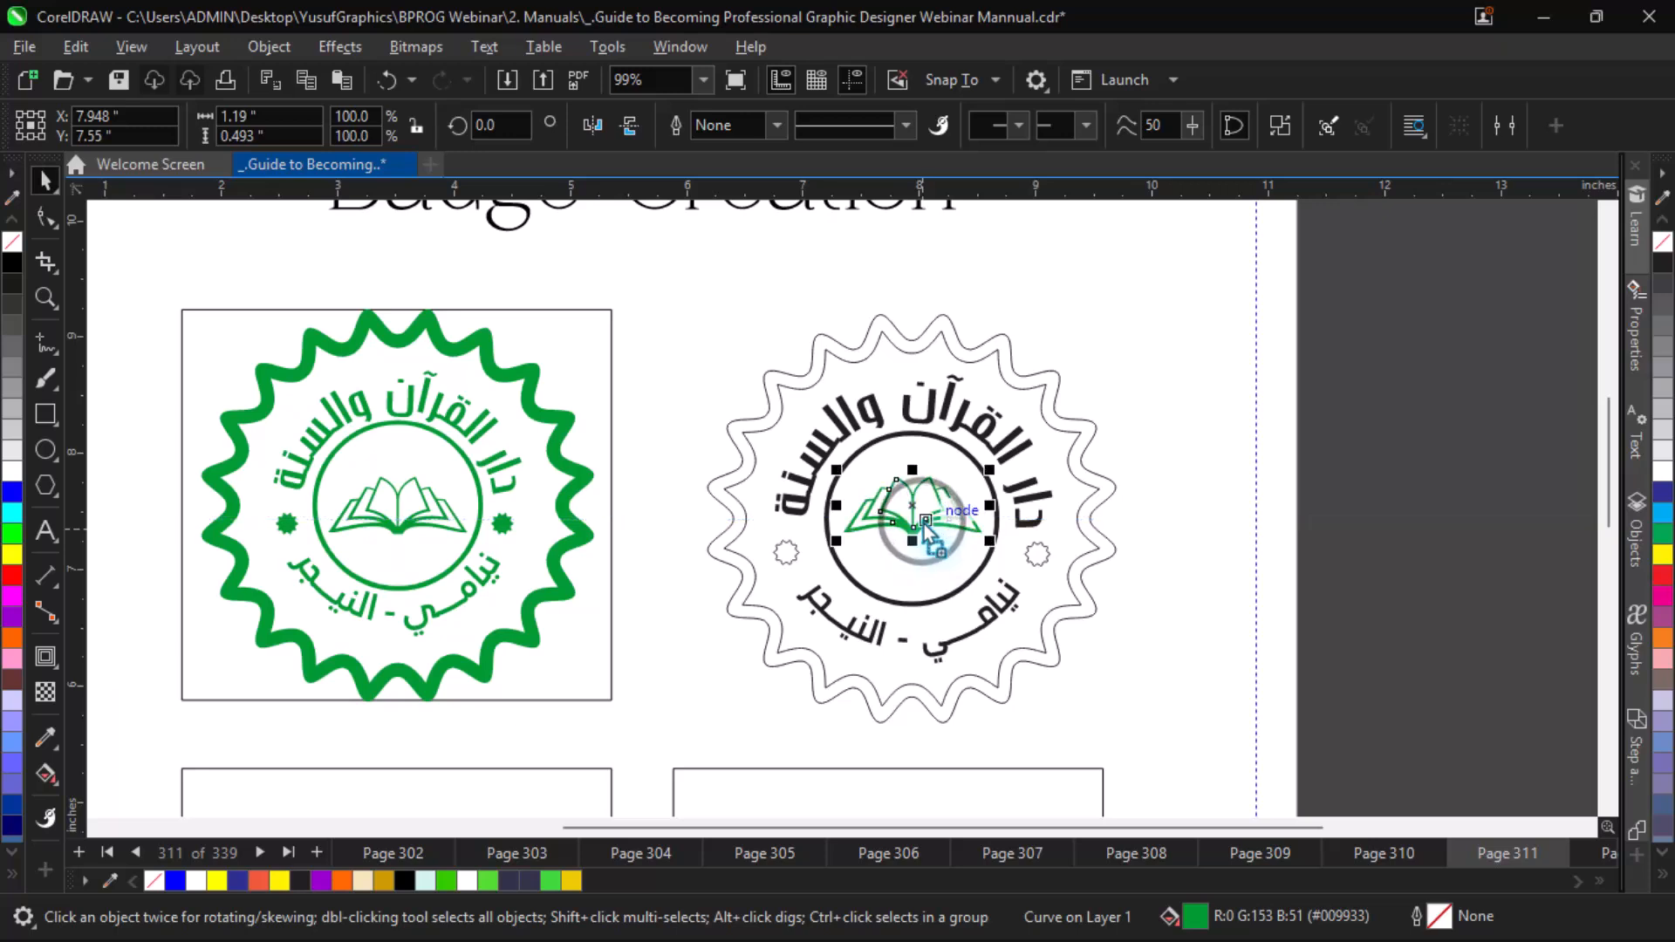
pyautogui.keyDown('shift'); pyautogui.click(945, 471); pyautogui.keyUp('shift')
pyautogui.press('c')
pyautogui.press('e')
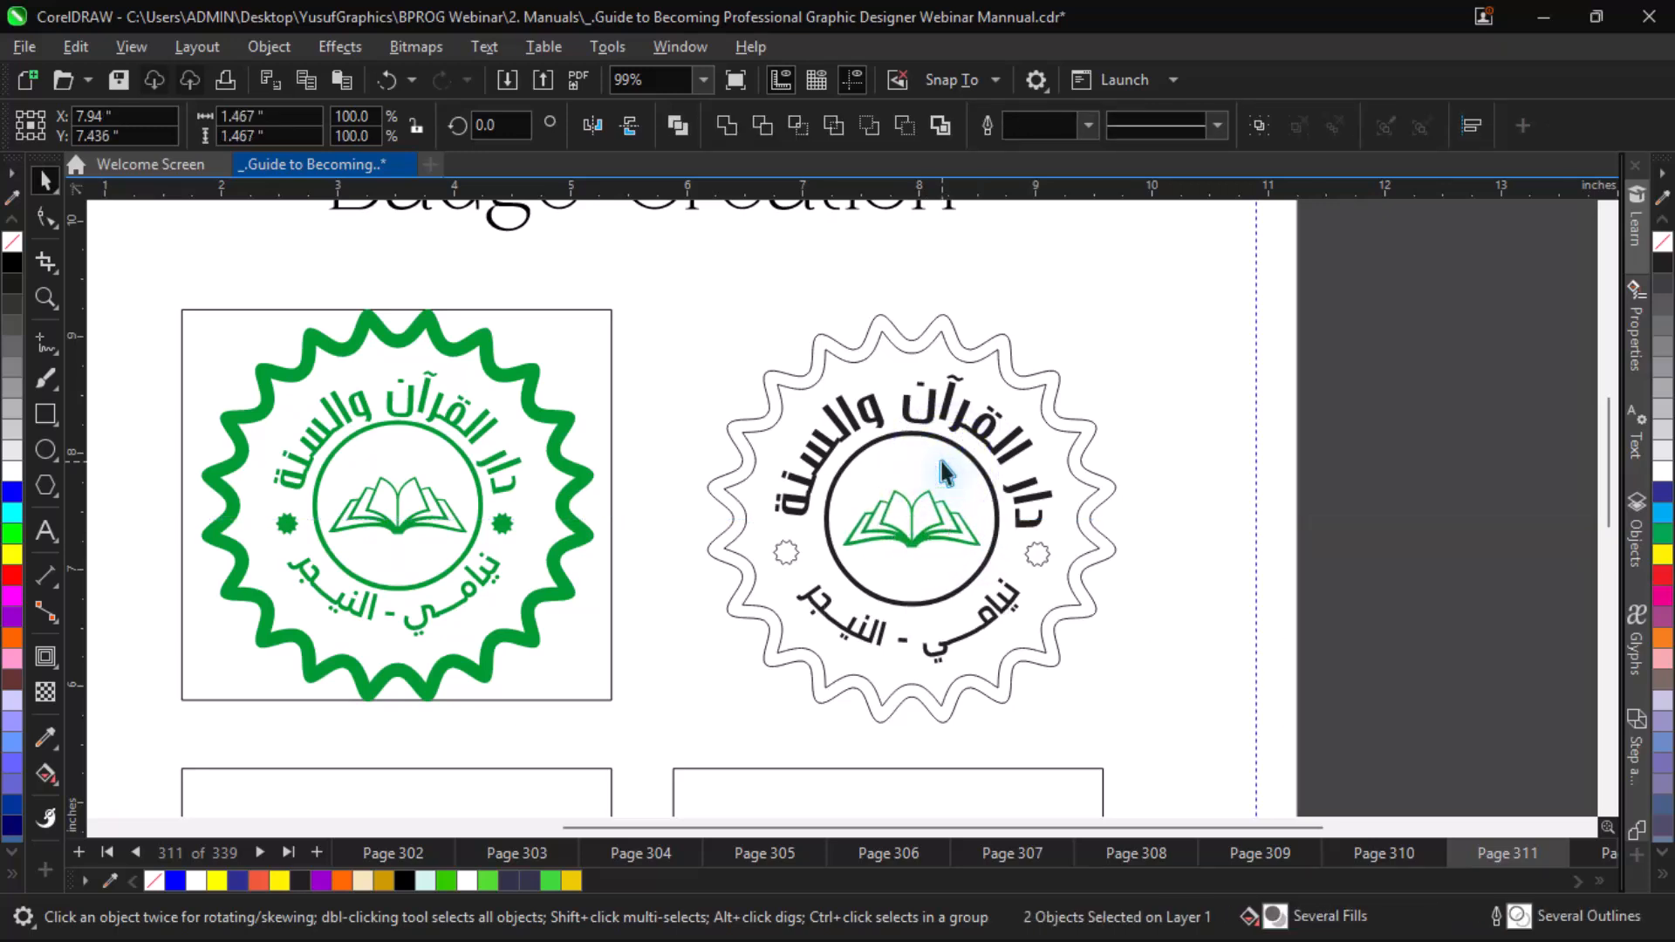
# Step: Fill the outer wavy border shape and the two small stars of the new badge with Grass Green (#009933)
pyautogui.press('Escape')
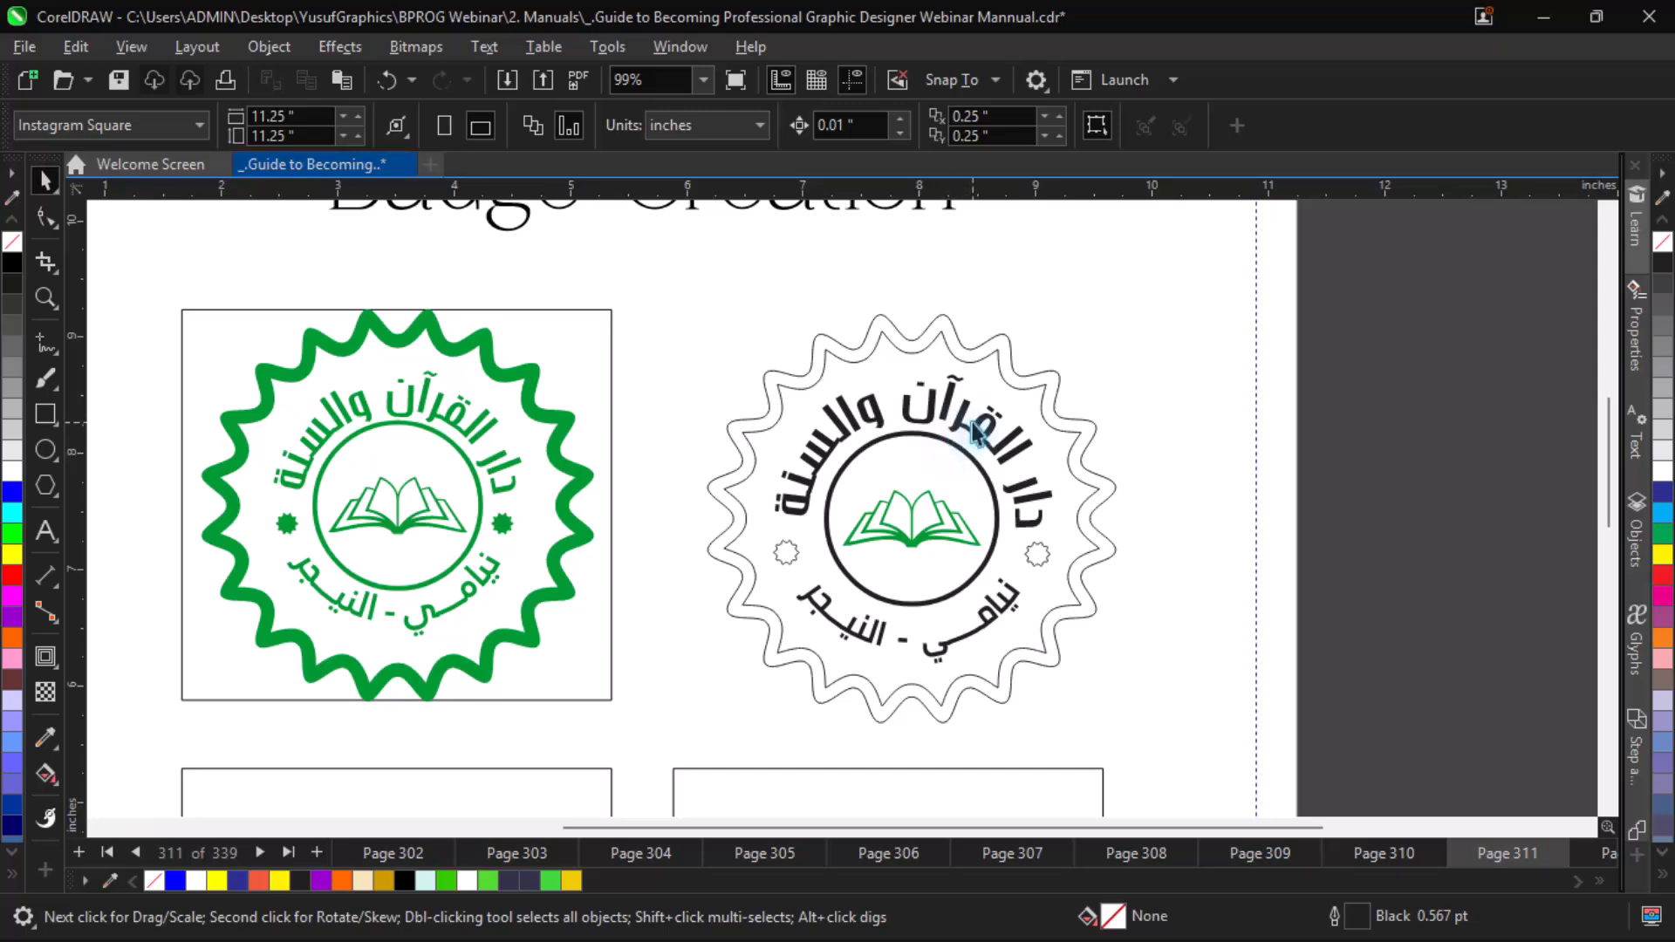
pyautogui.click(968, 427)
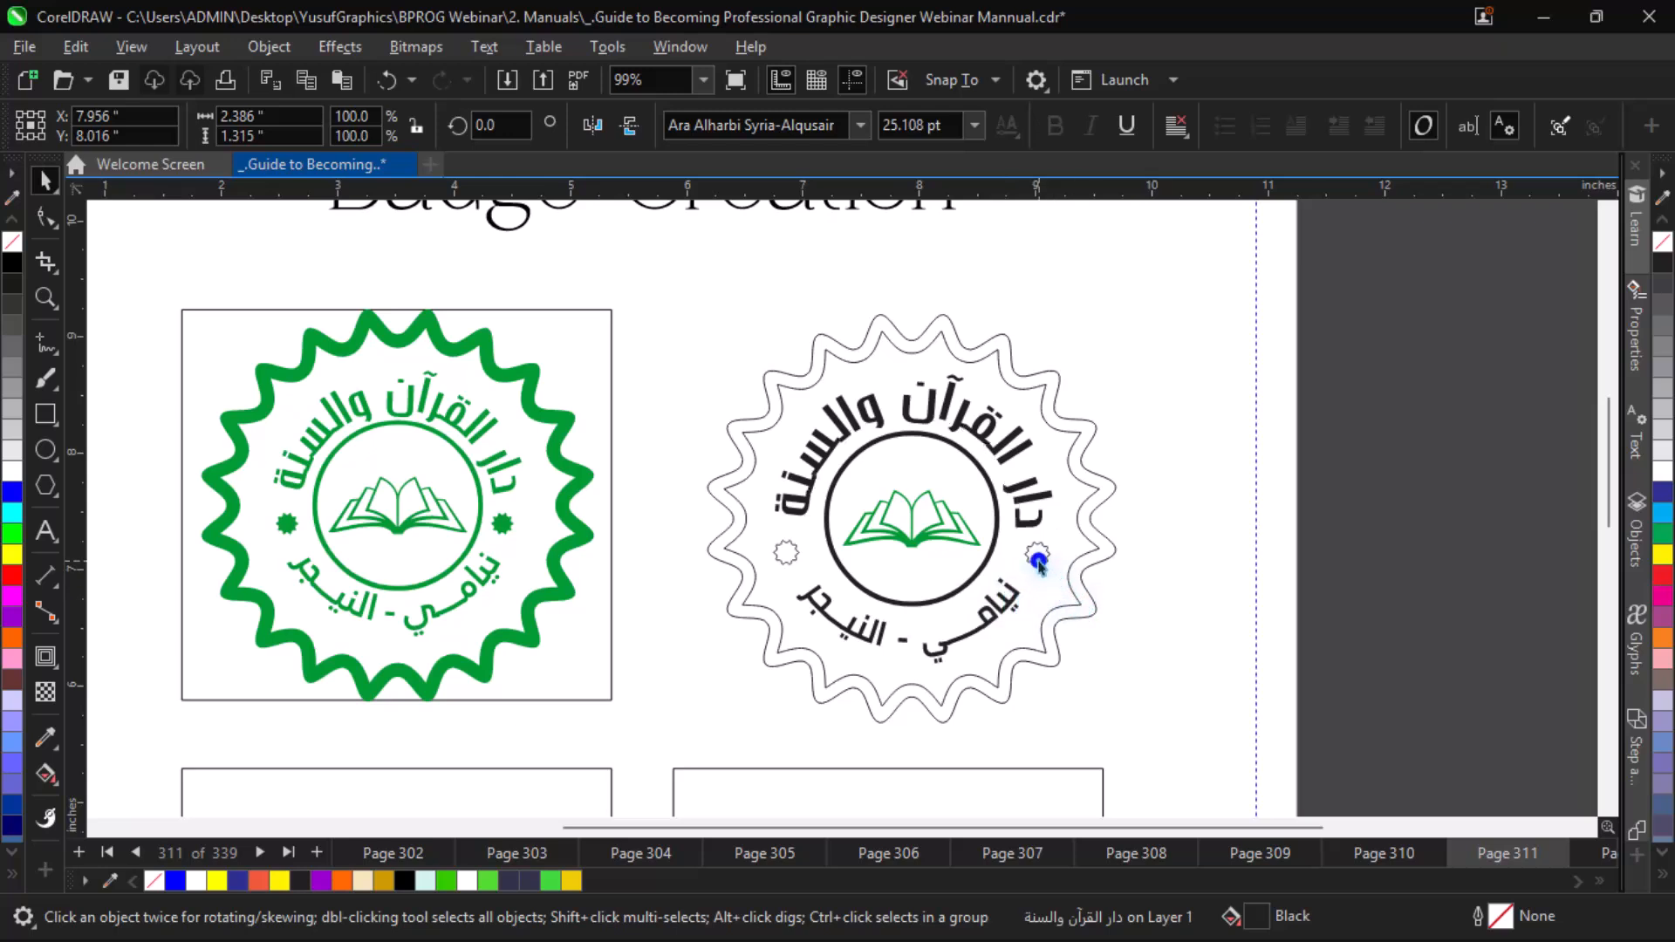
pyautogui.click(1038, 561)
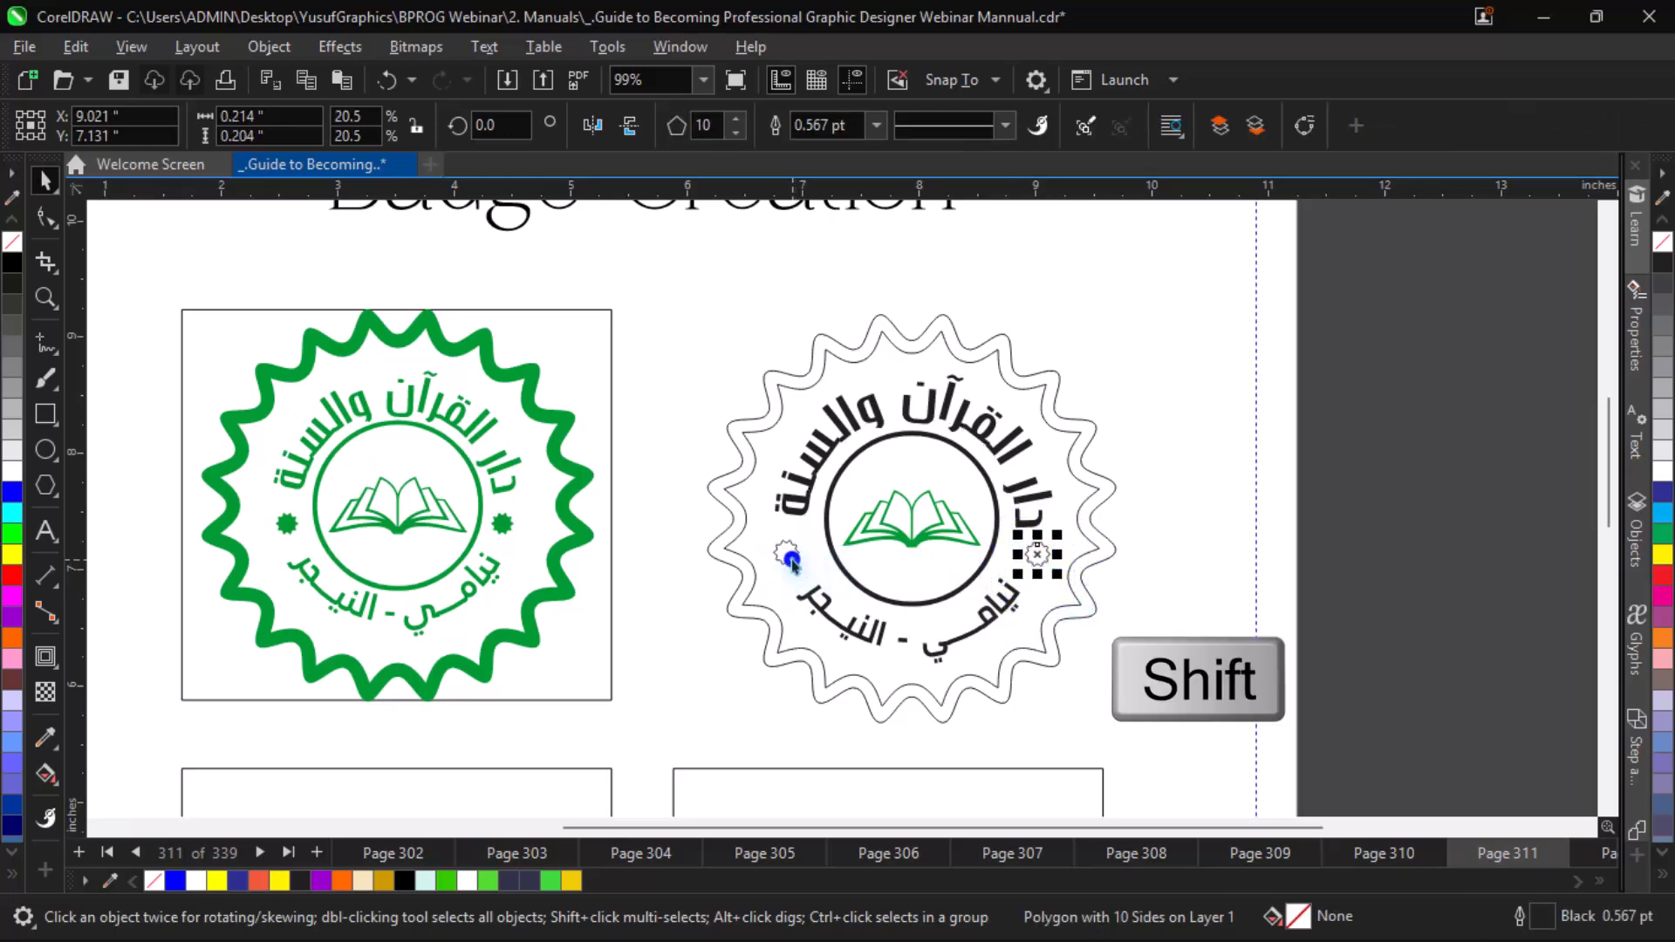
pyautogui.keyDown('shift'); pyautogui.click(789, 559); pyautogui.keyUp('shift')
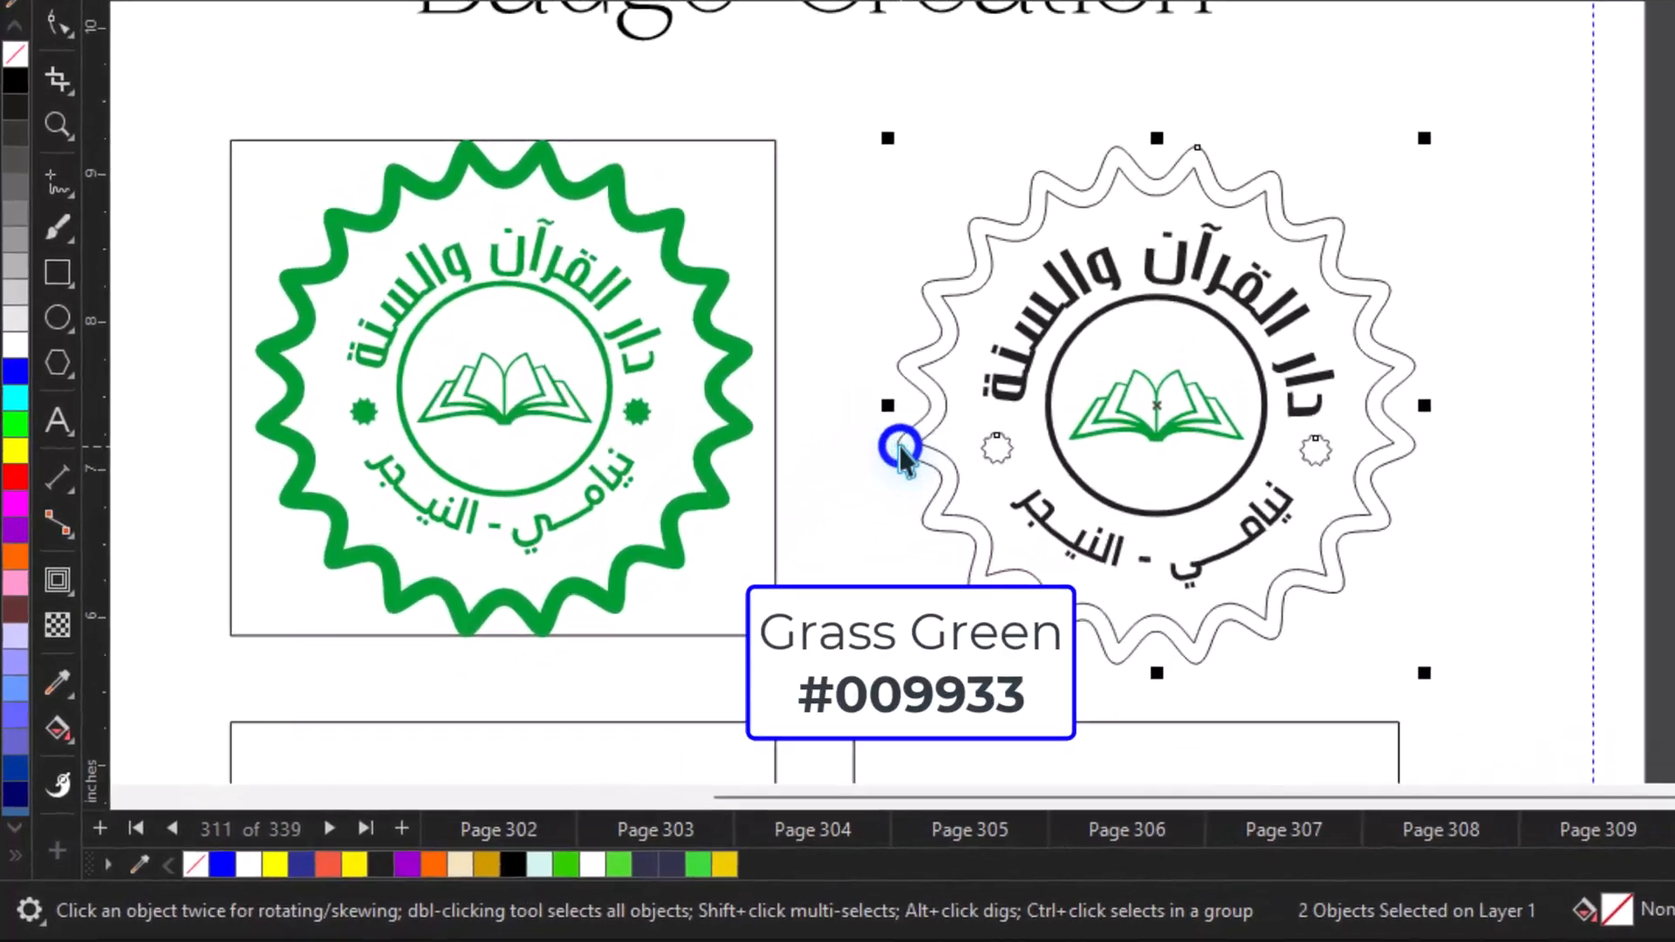
pyautogui.keyDown('shift'); pyautogui.click(899, 445); pyautogui.keyUp('shift')
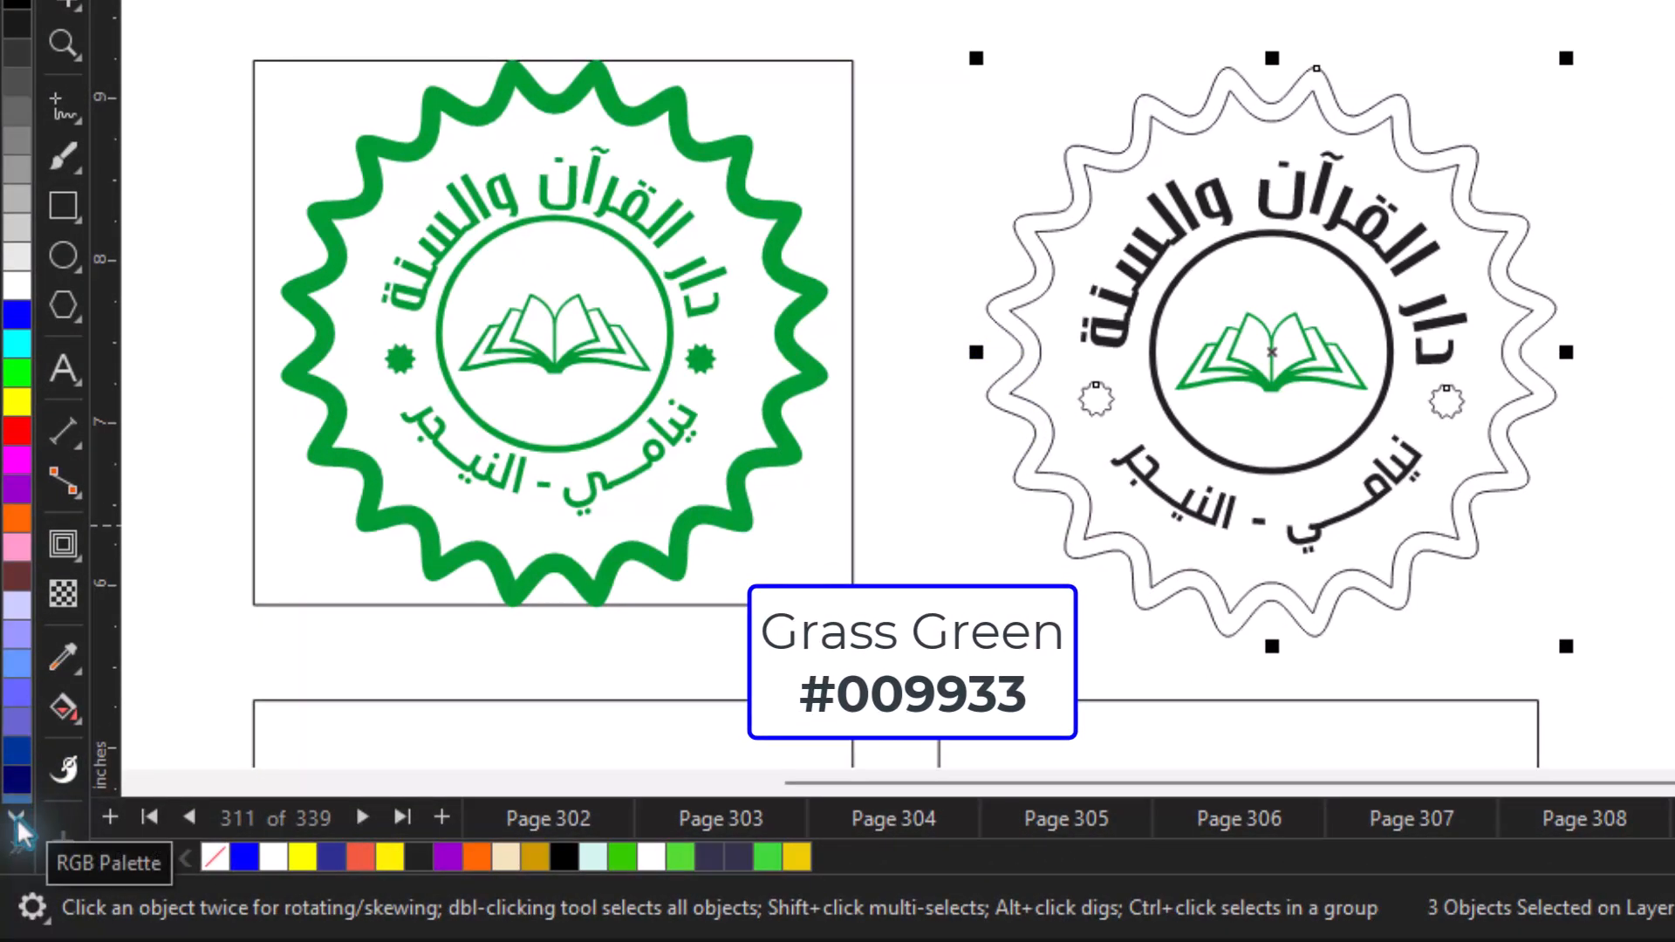
pyautogui.click(16, 820)
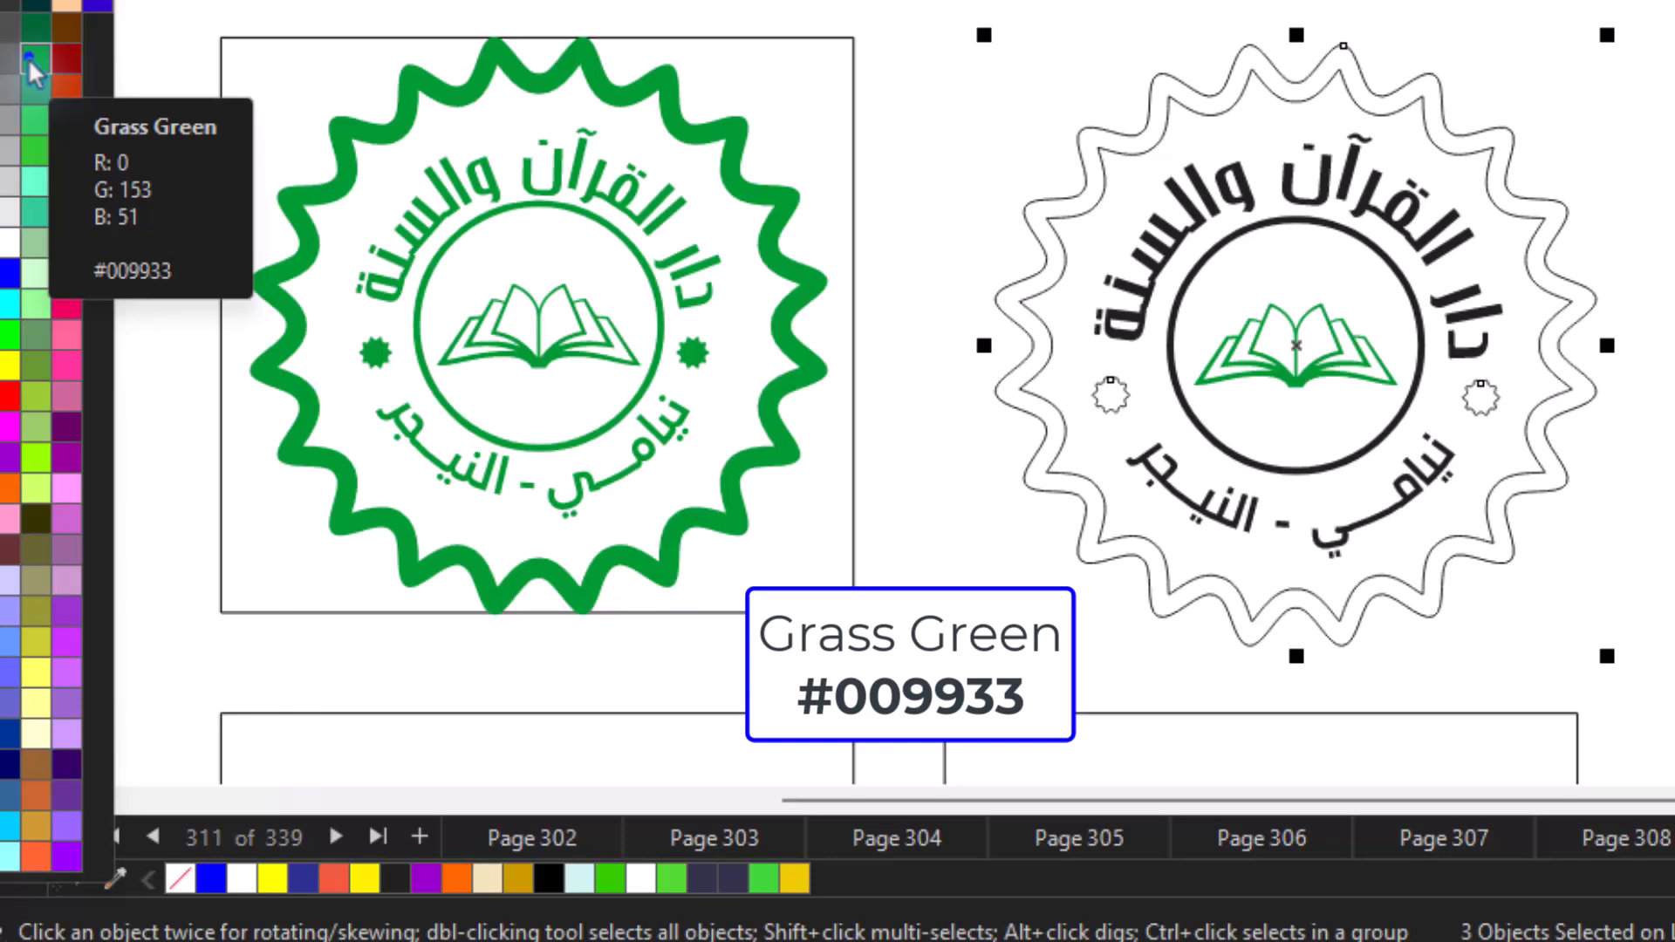
pyautogui.click(77, 80)
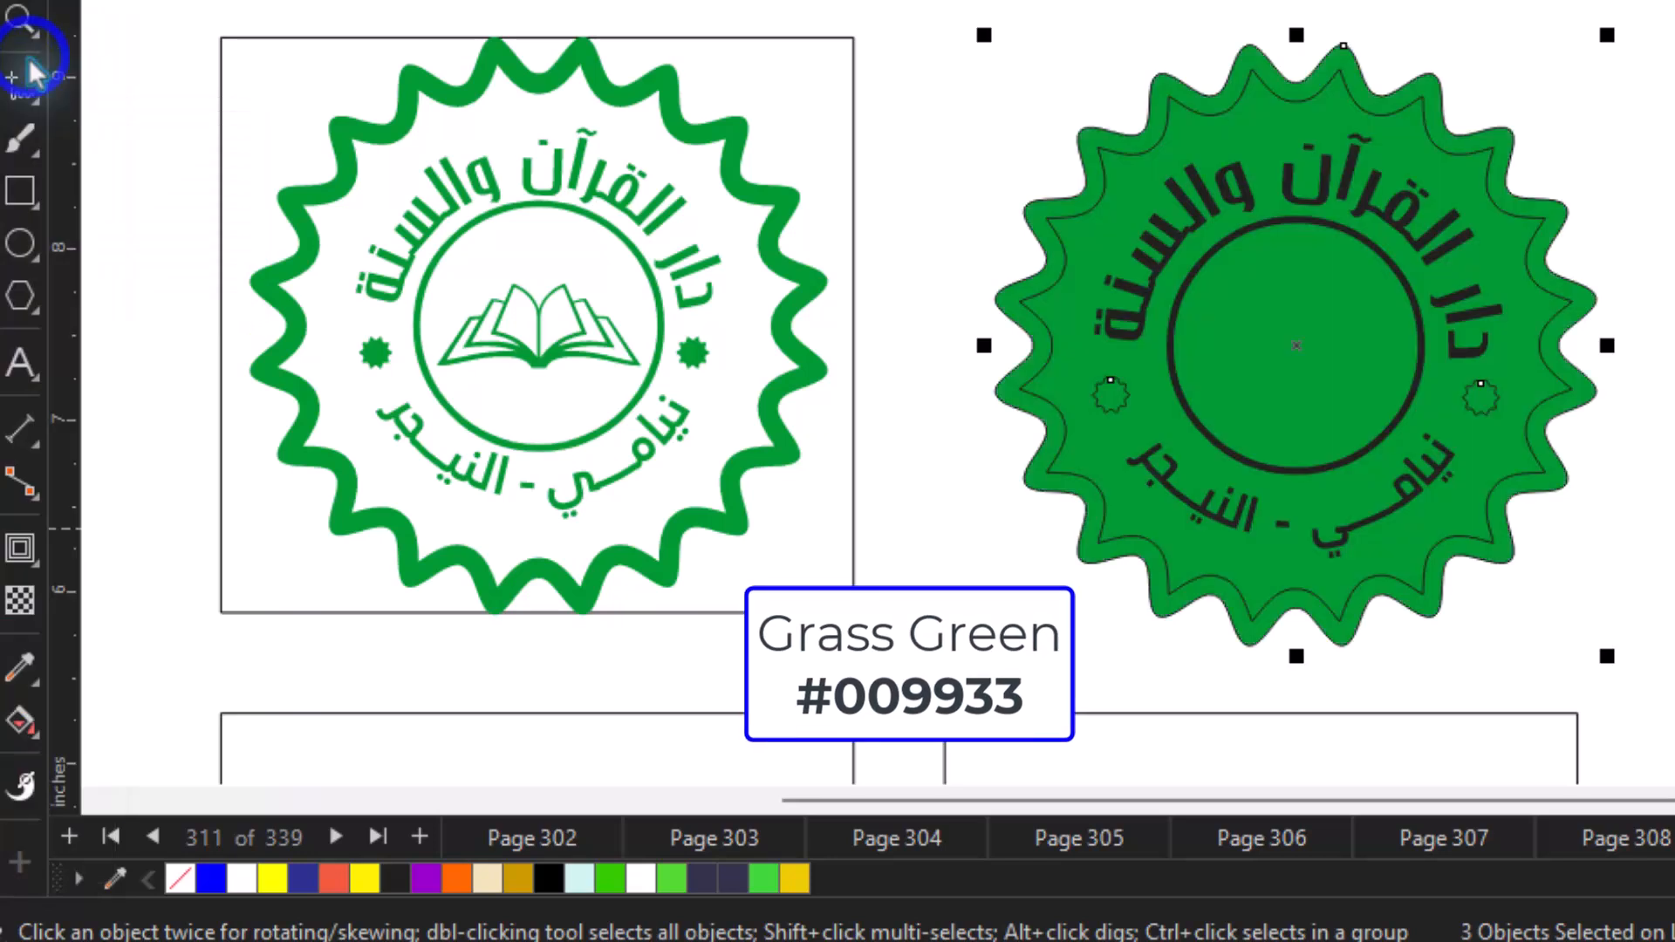
# Step: Fill the inner wavy contour shape with white and remove the outlines from both wavy border shapes
pyautogui.click(1327, 112)
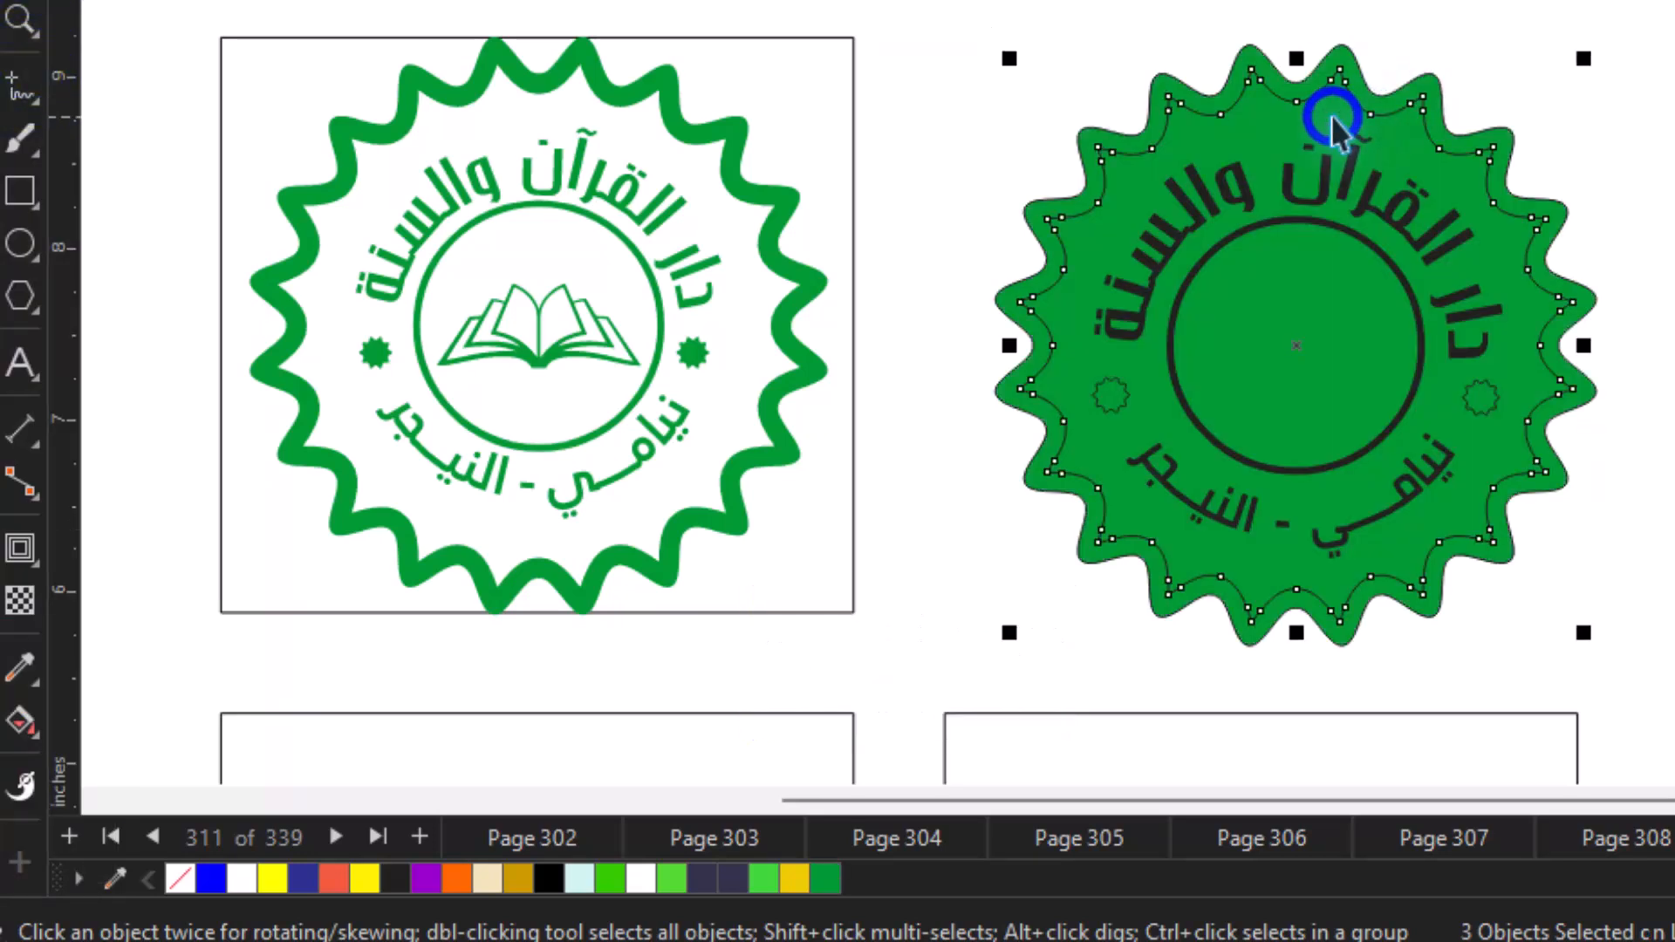
pyautogui.click(242, 878)
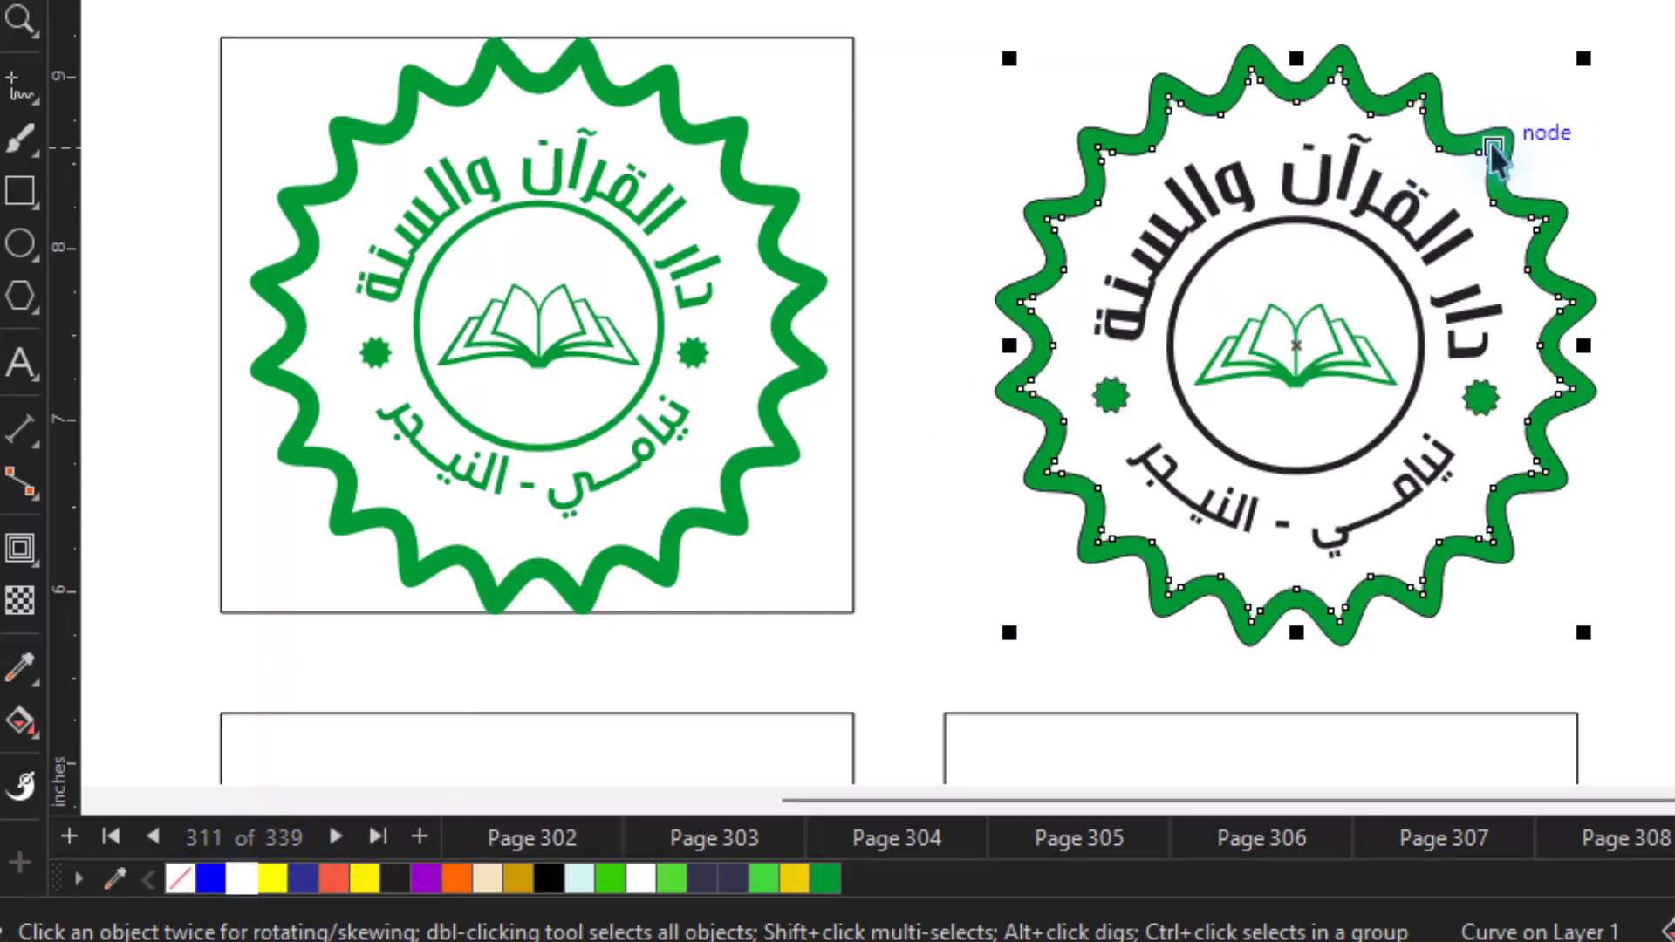
pyautogui.keyDown('shift'); pyautogui.click(1514, 149); pyautogui.keyUp('shift')
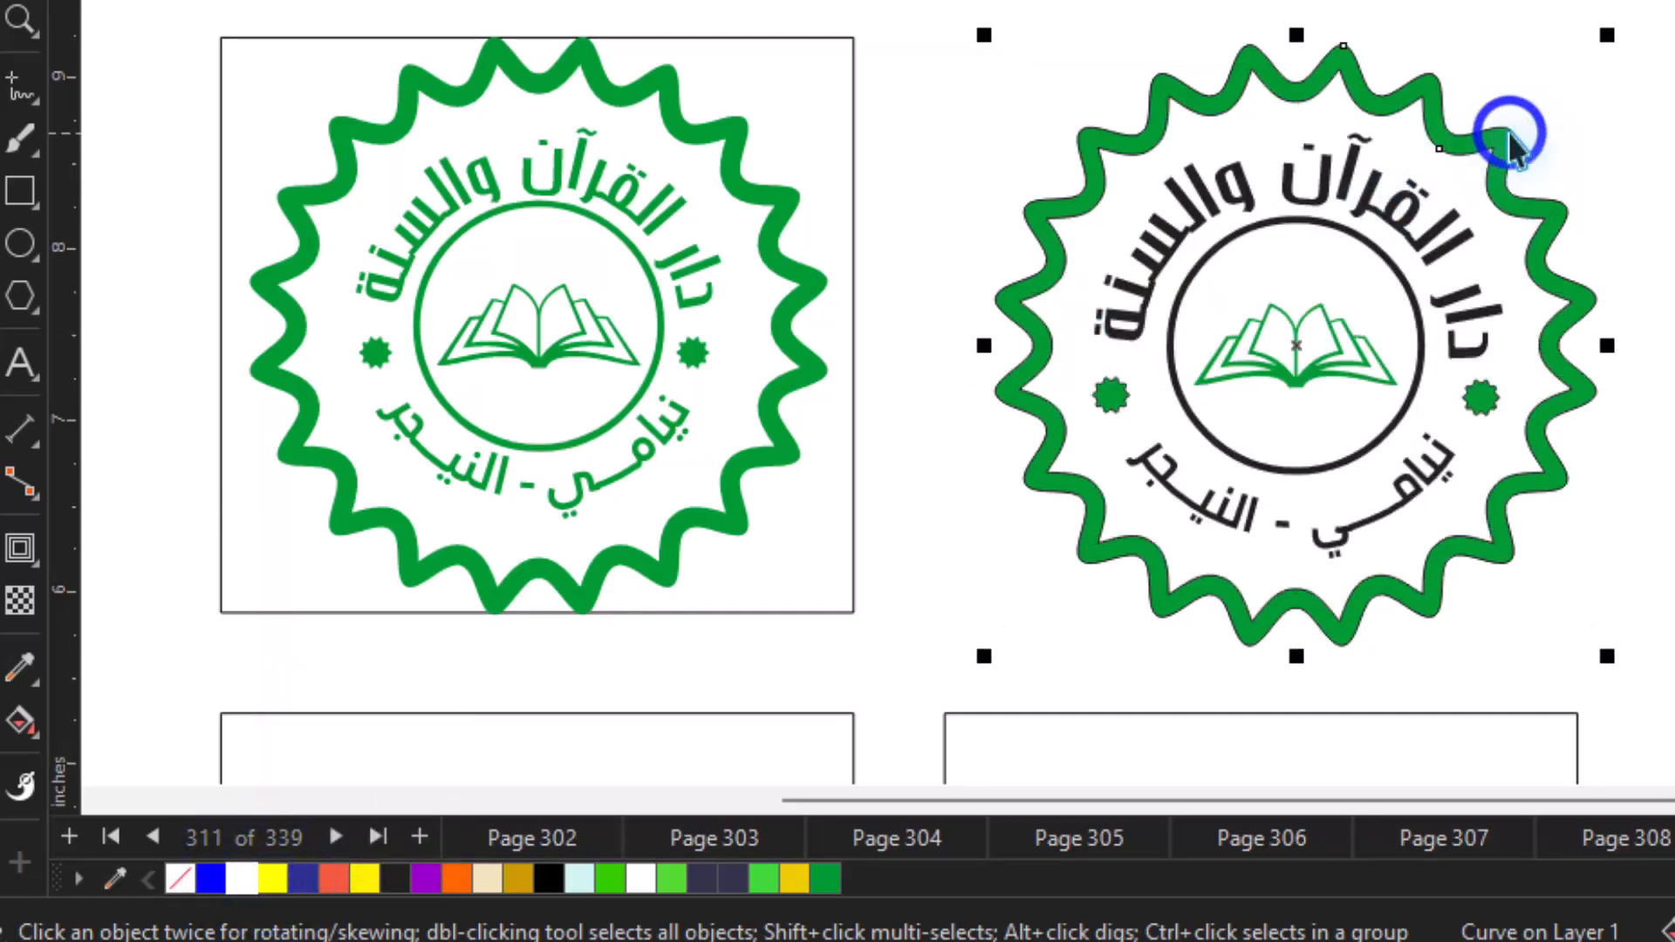
pyautogui.rightClick(187, 879)
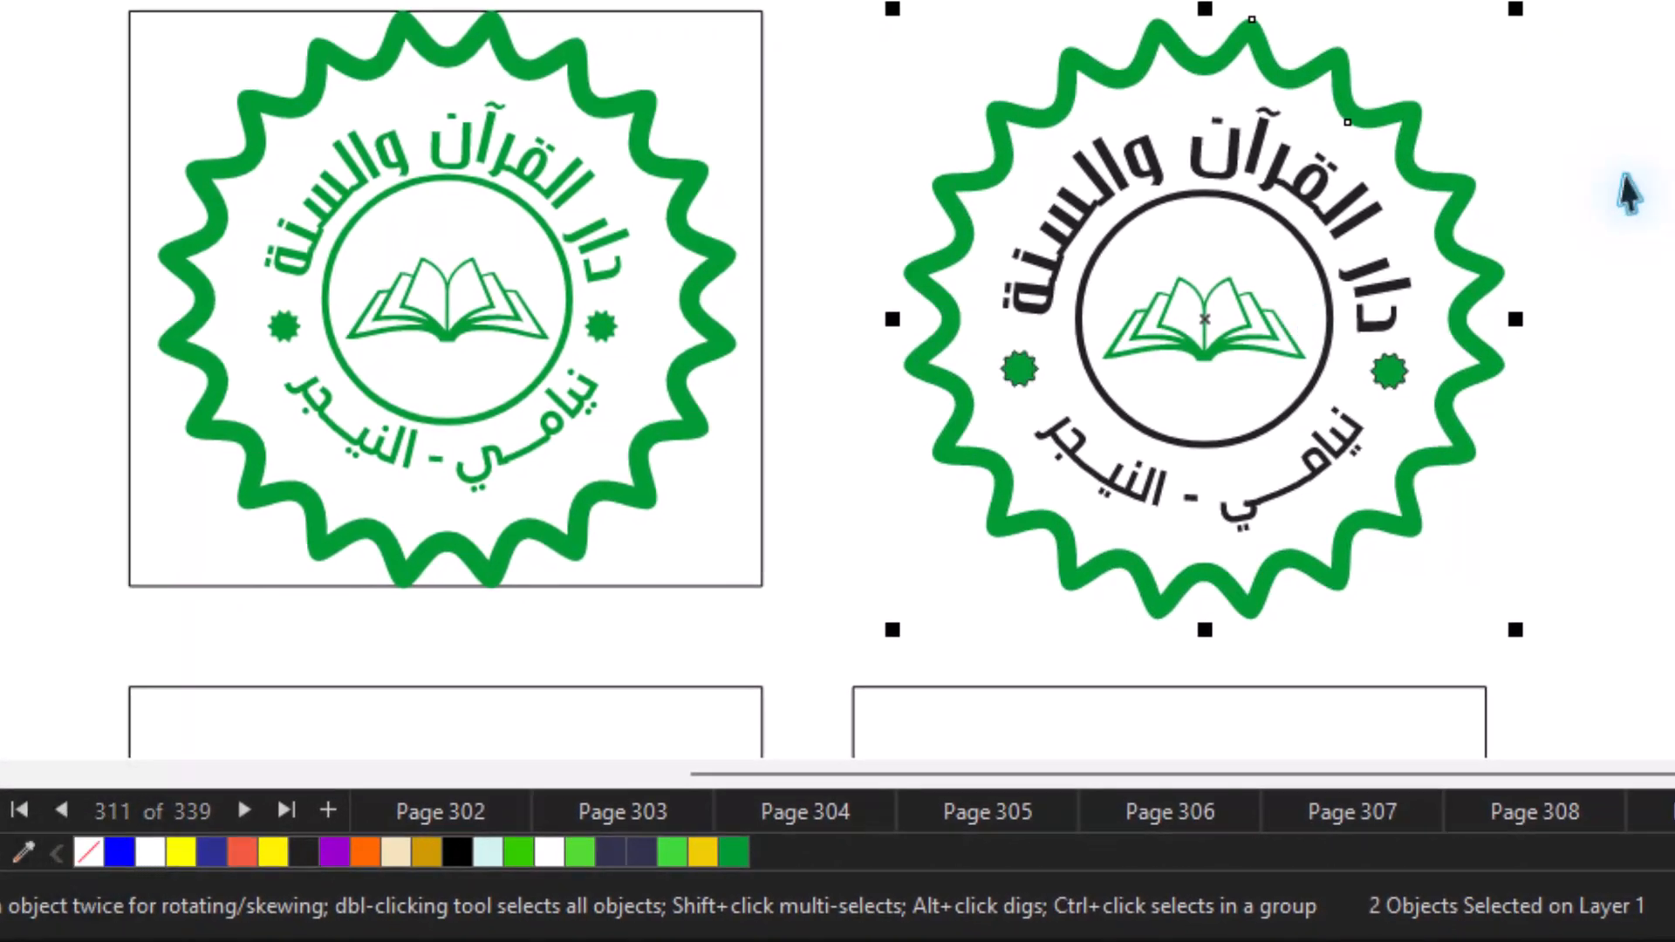
pyautogui.click(1623, 174)
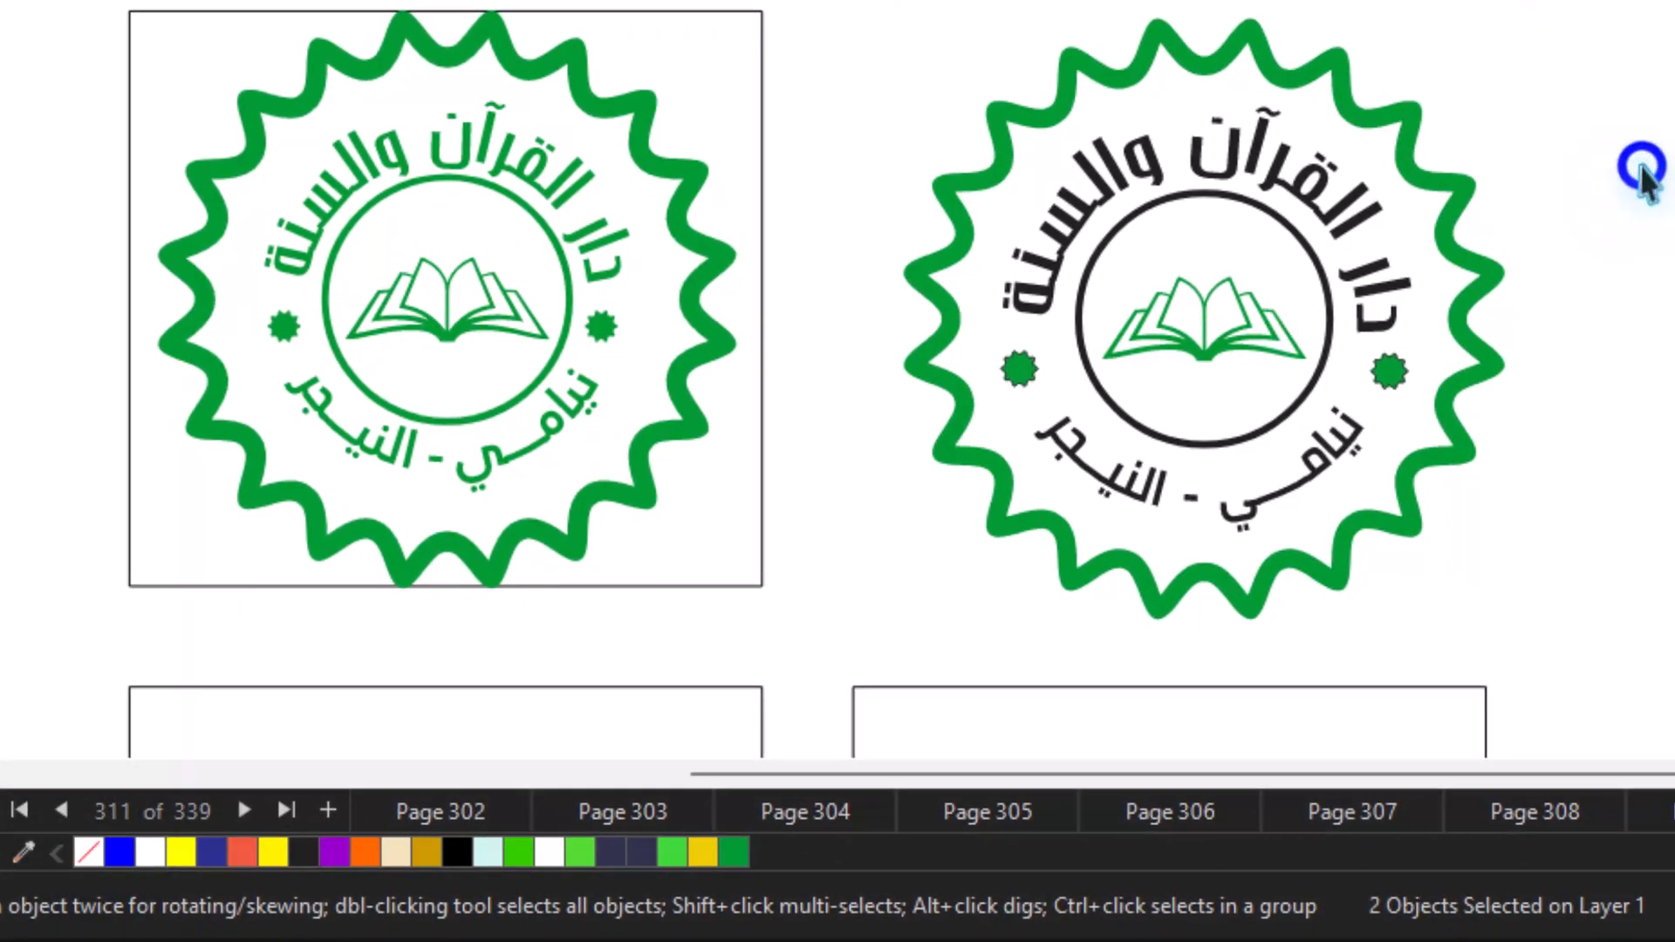
# Step: Fill both curved Arabic text lines with Grass Green and apply the same color to the inner circle's outline
pyautogui.keyDown('shift'); pyautogui.click(1327, 205); pyautogui.keyUp('shift')
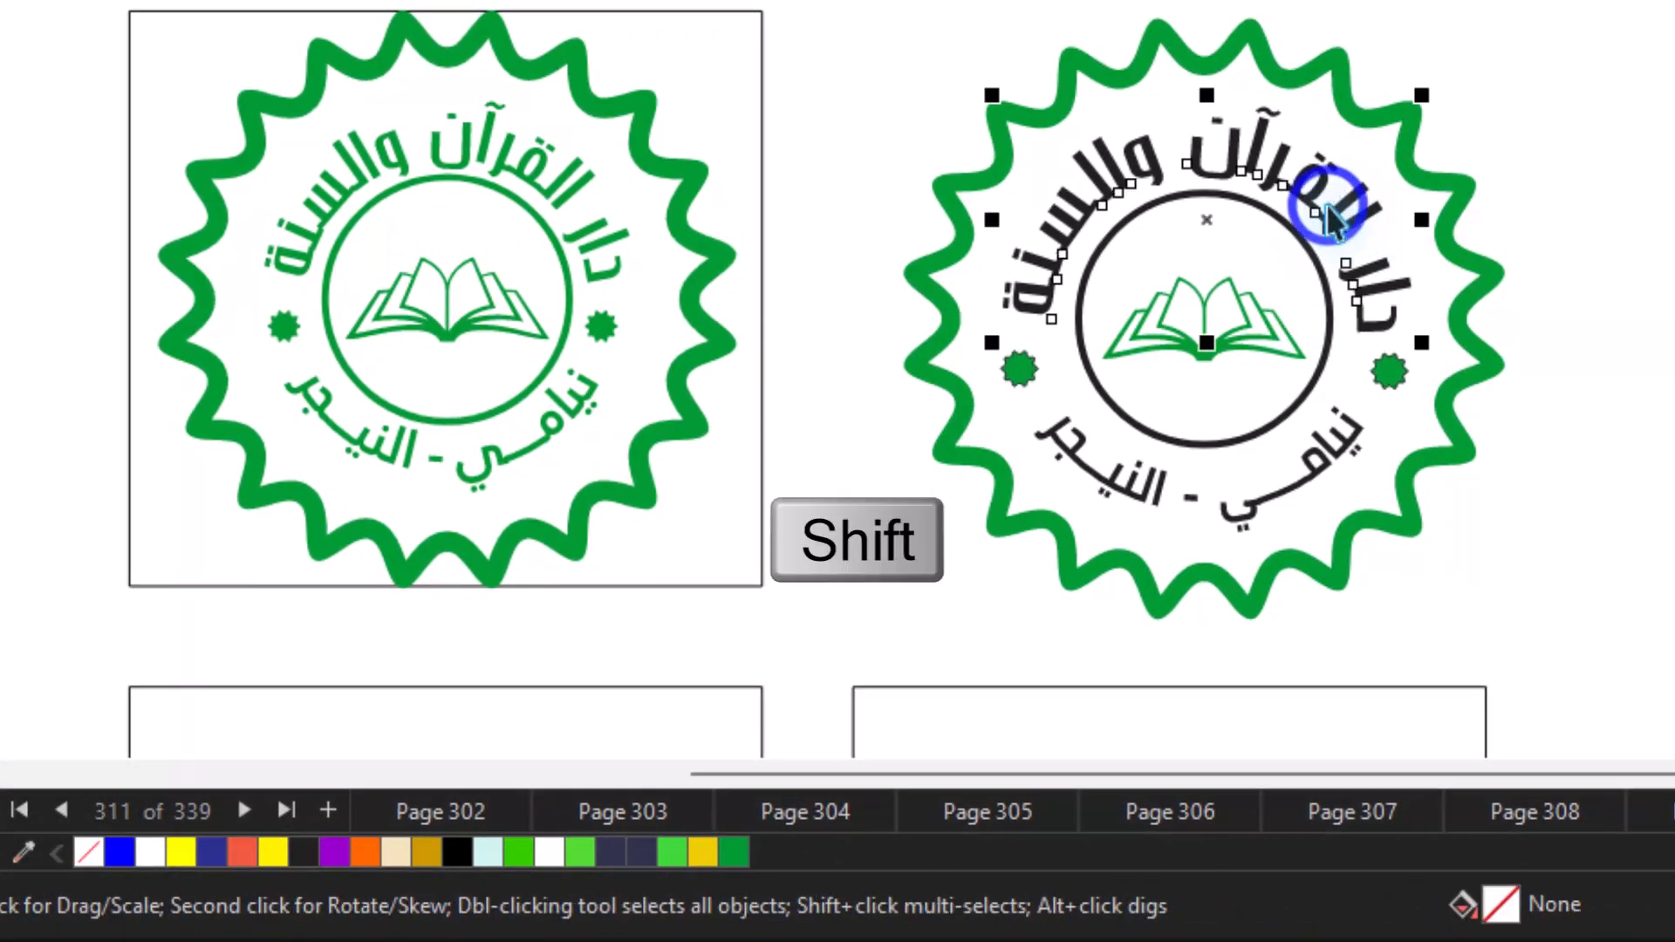
pyautogui.keyDown('shift'); pyautogui.click(1144, 489); pyautogui.keyUp('shift')
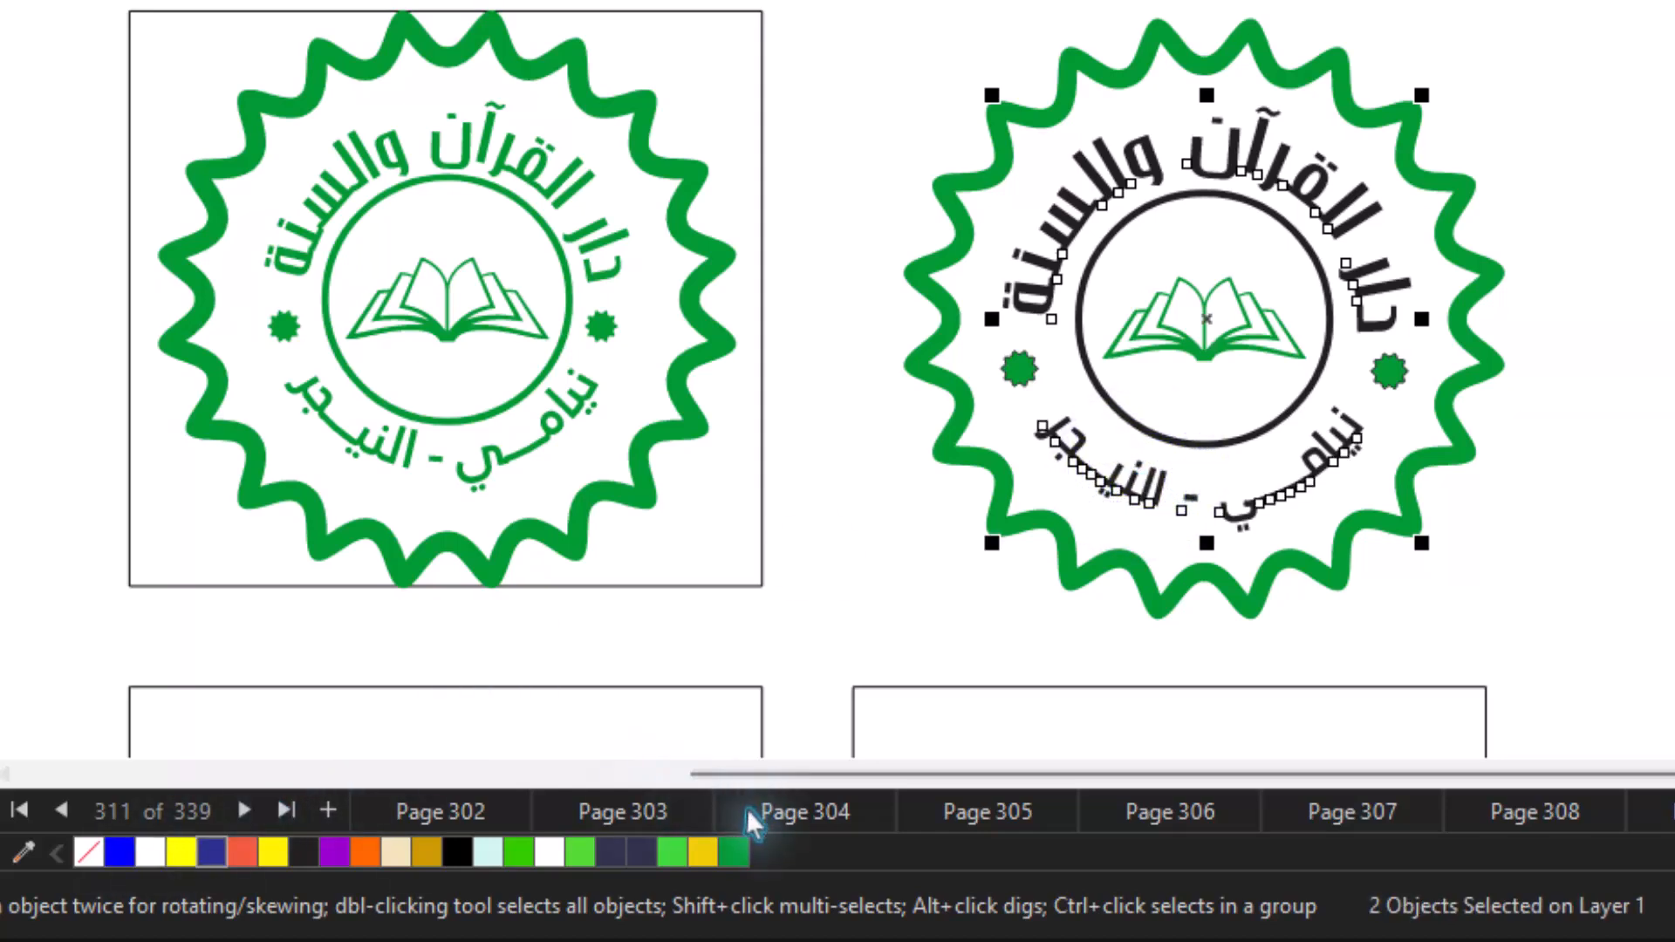
pyautogui.click(741, 852)
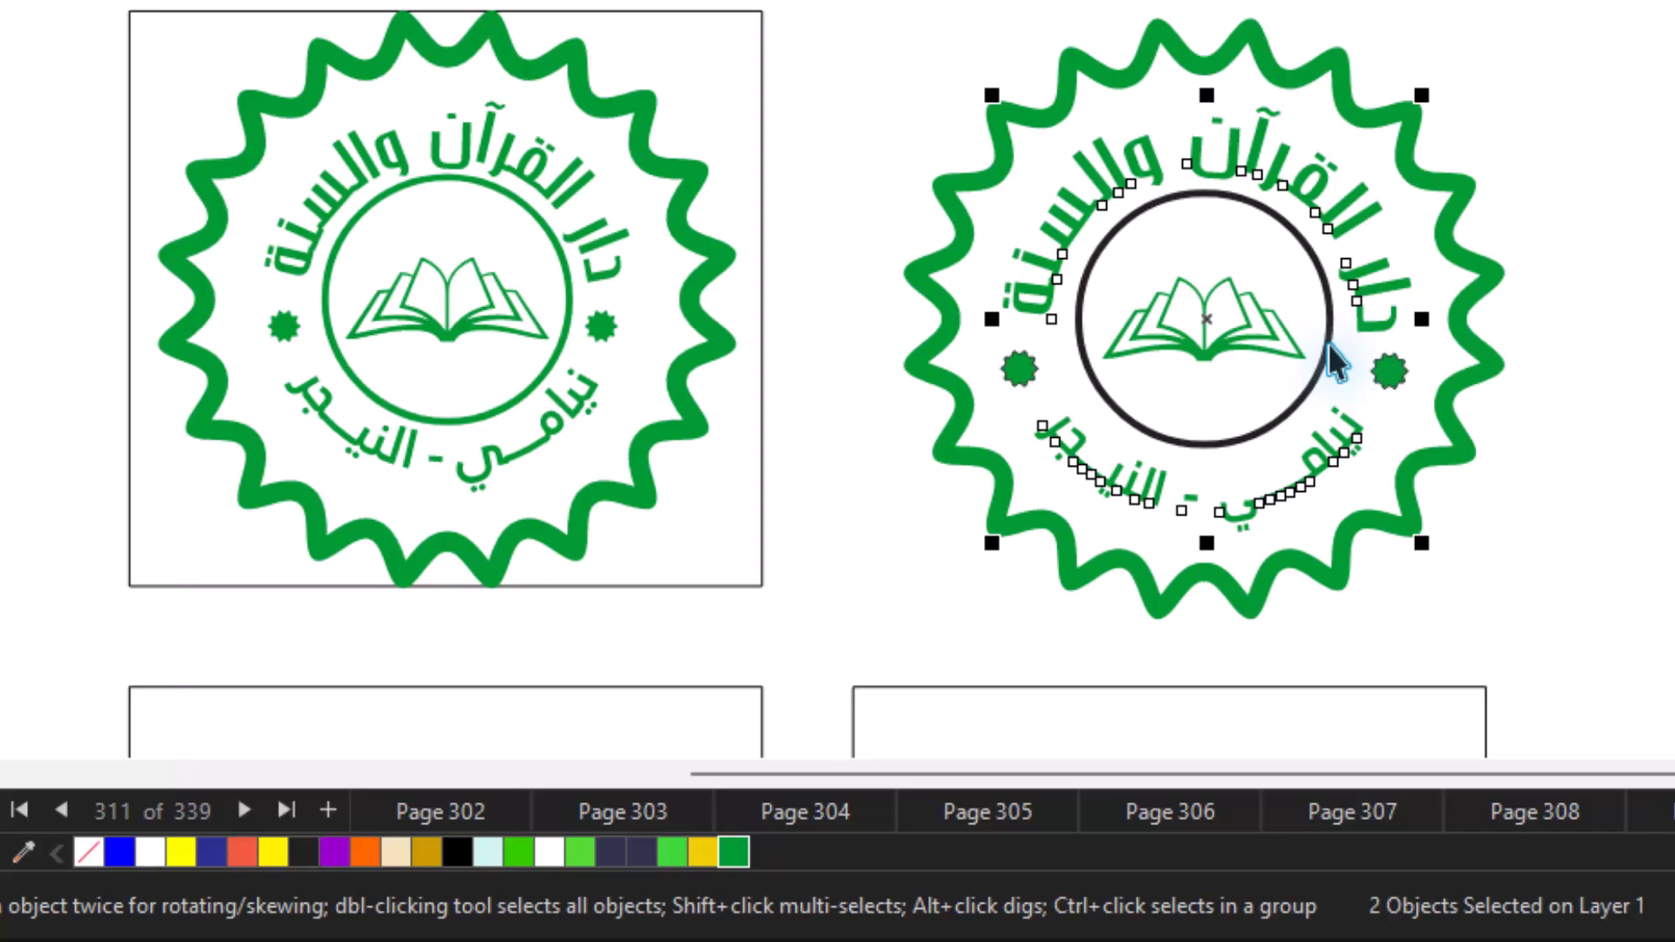
pyautogui.click(1328, 345)
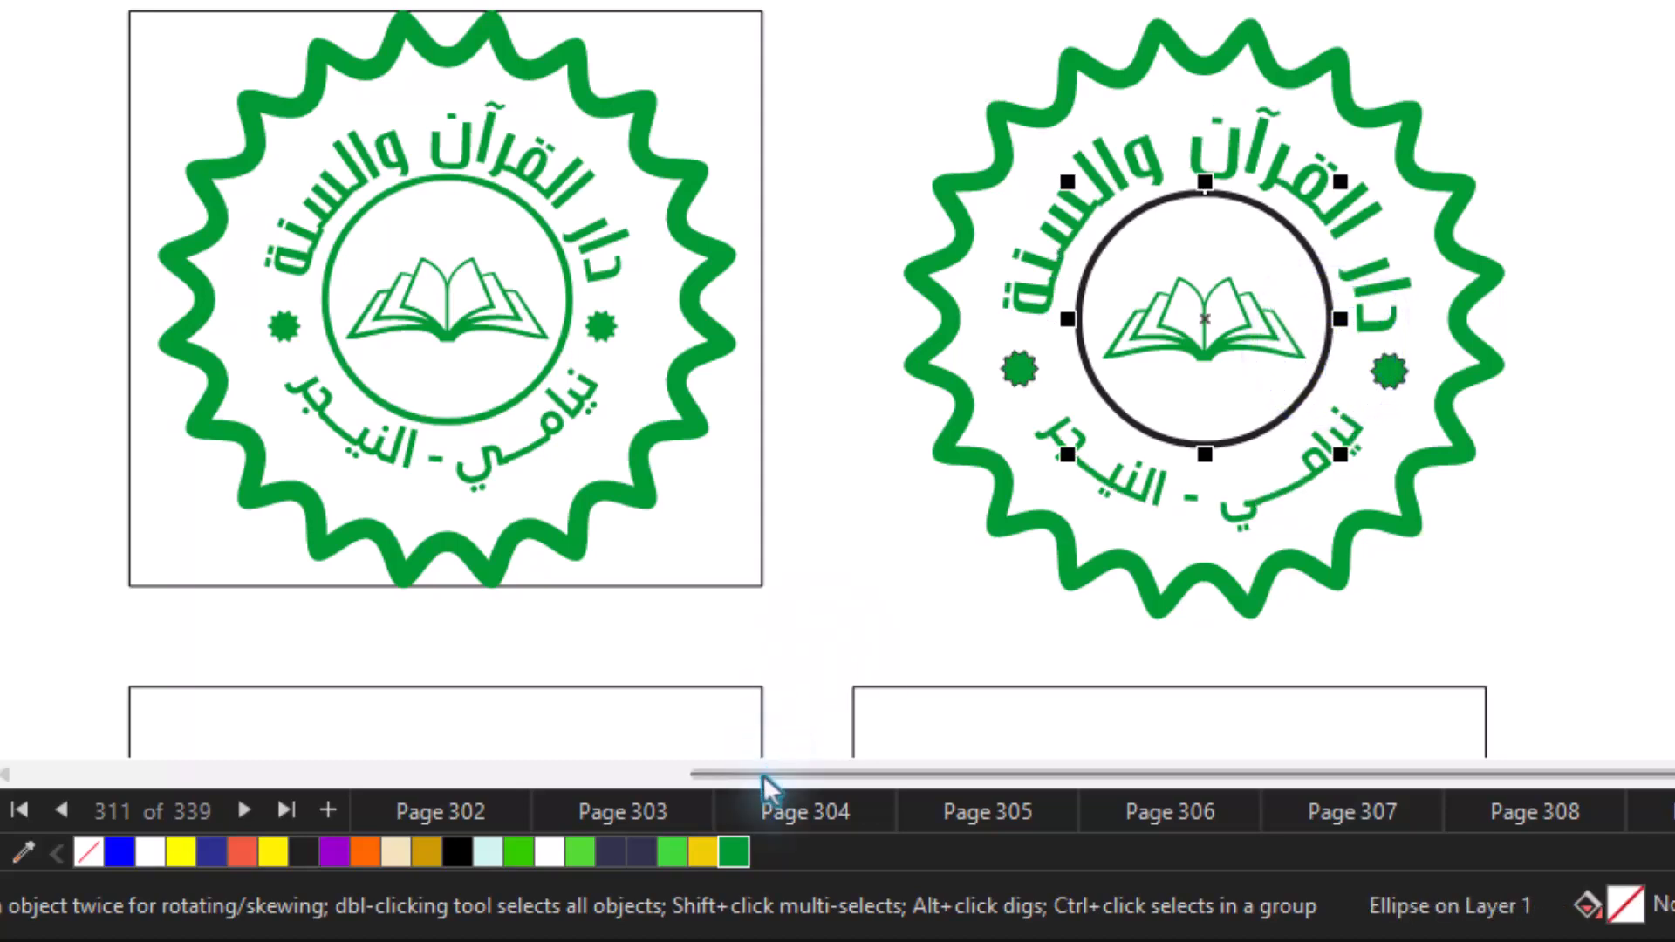
pyautogui.rightClick(734, 854)
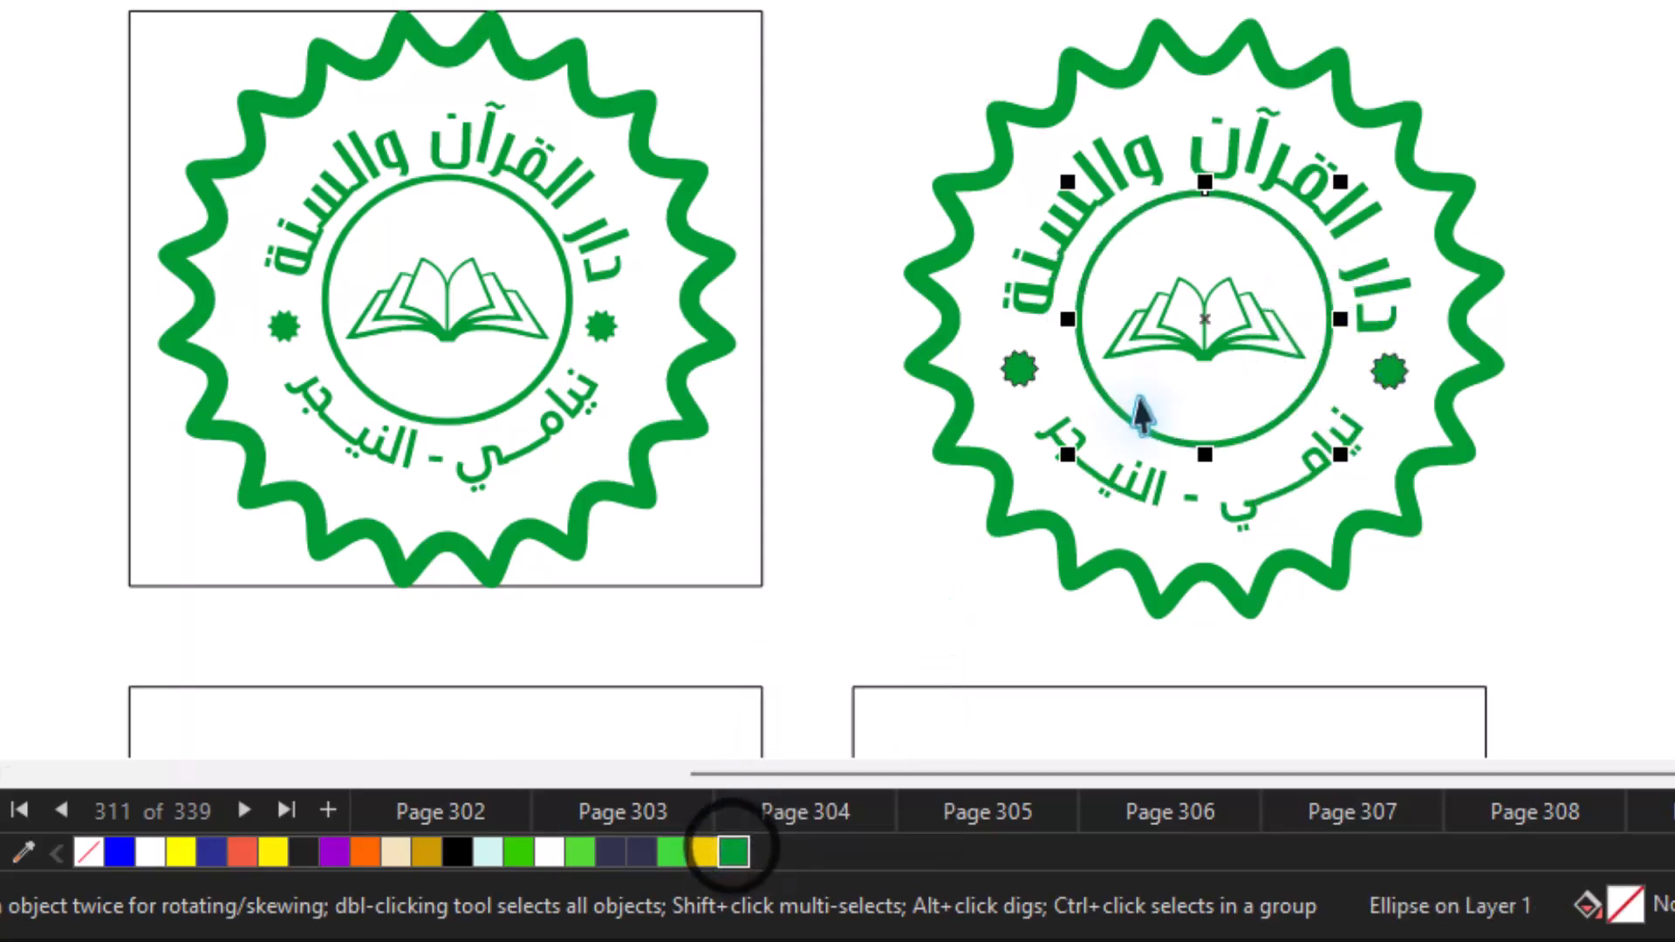
# Step: Remove the outlines from the two small green stars beside the inner circle
pyautogui.click(1017, 384)
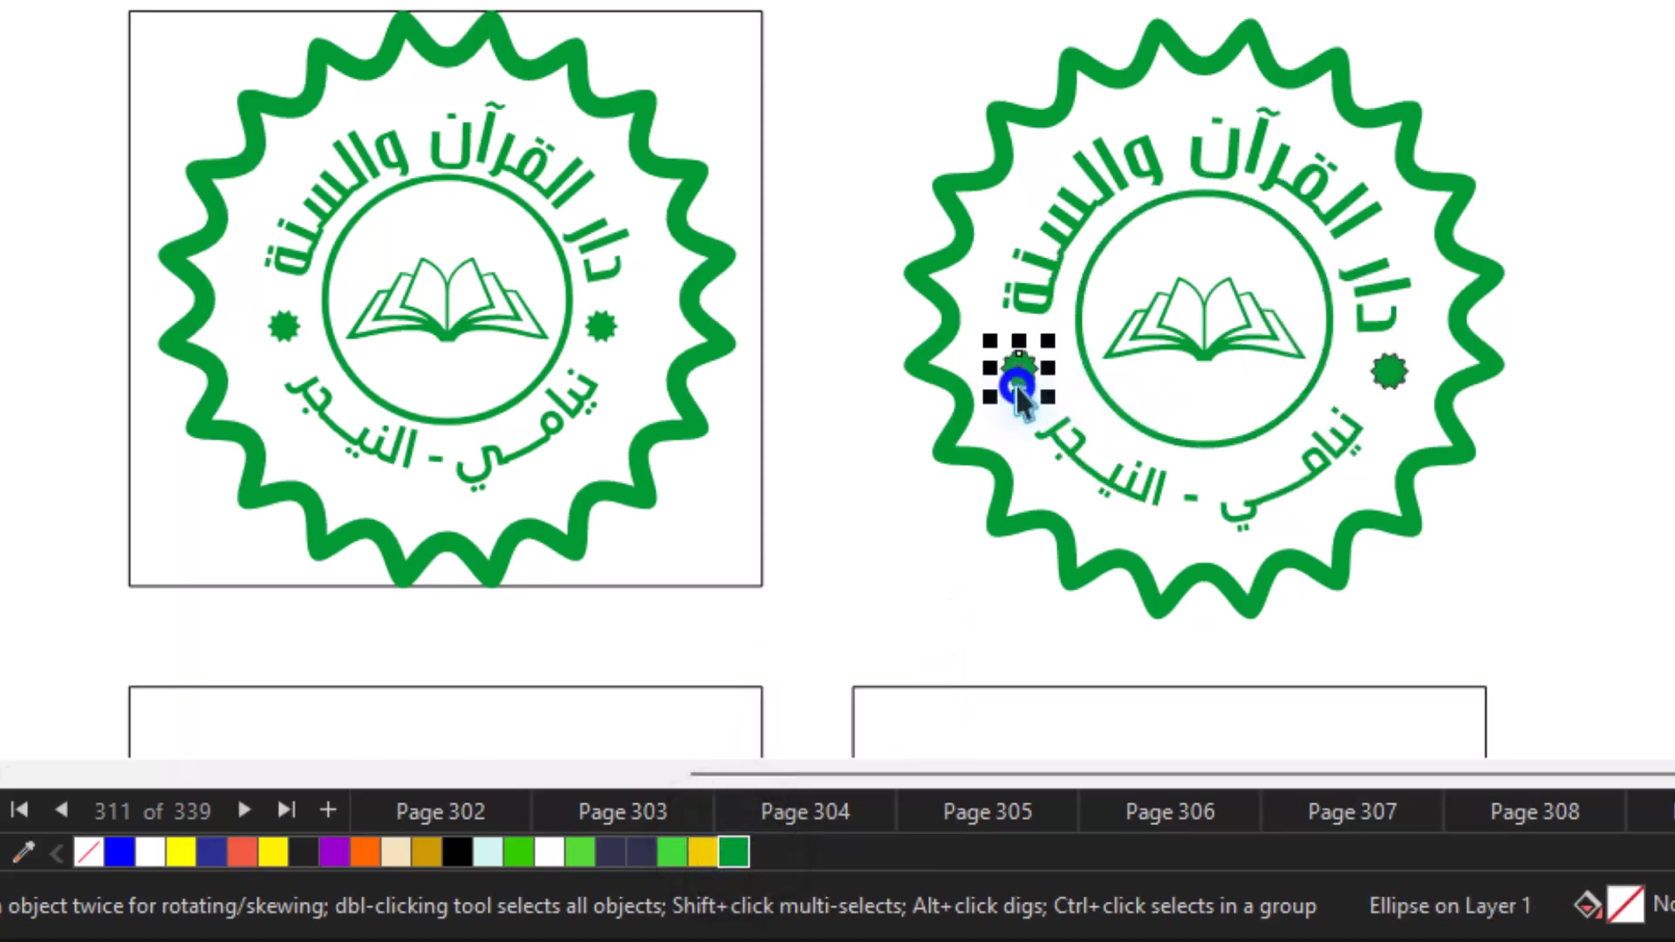
pyautogui.keyDown('shift'); pyautogui.click(1394, 365); pyautogui.keyUp('shift')
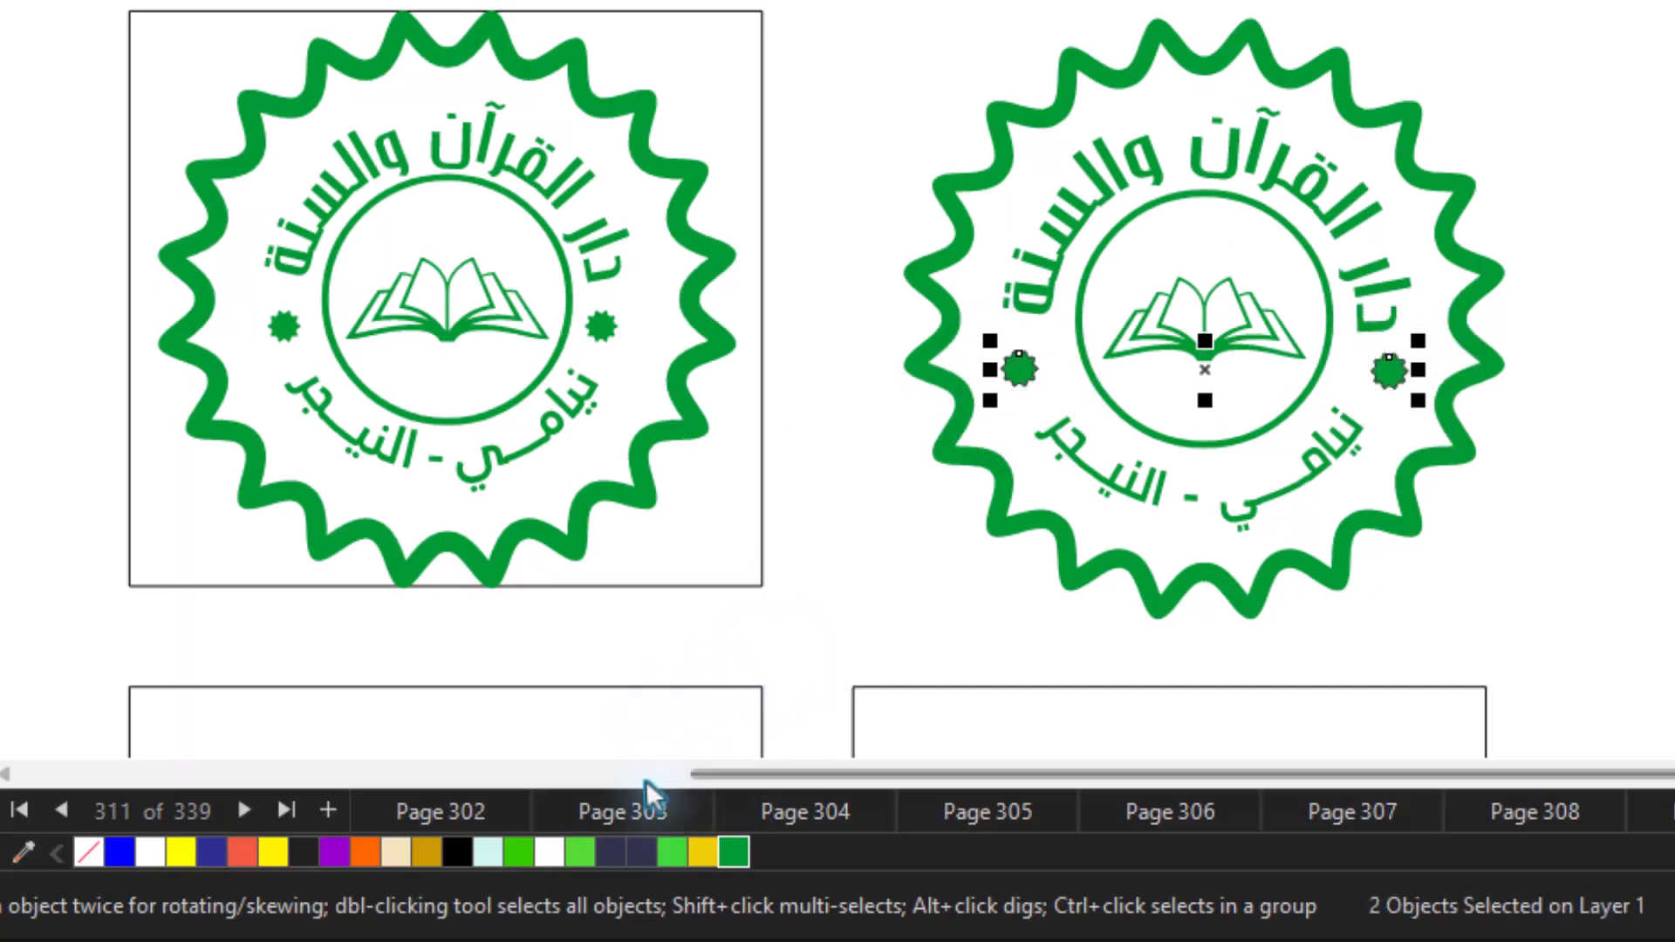
pyautogui.rightClick(89, 851)
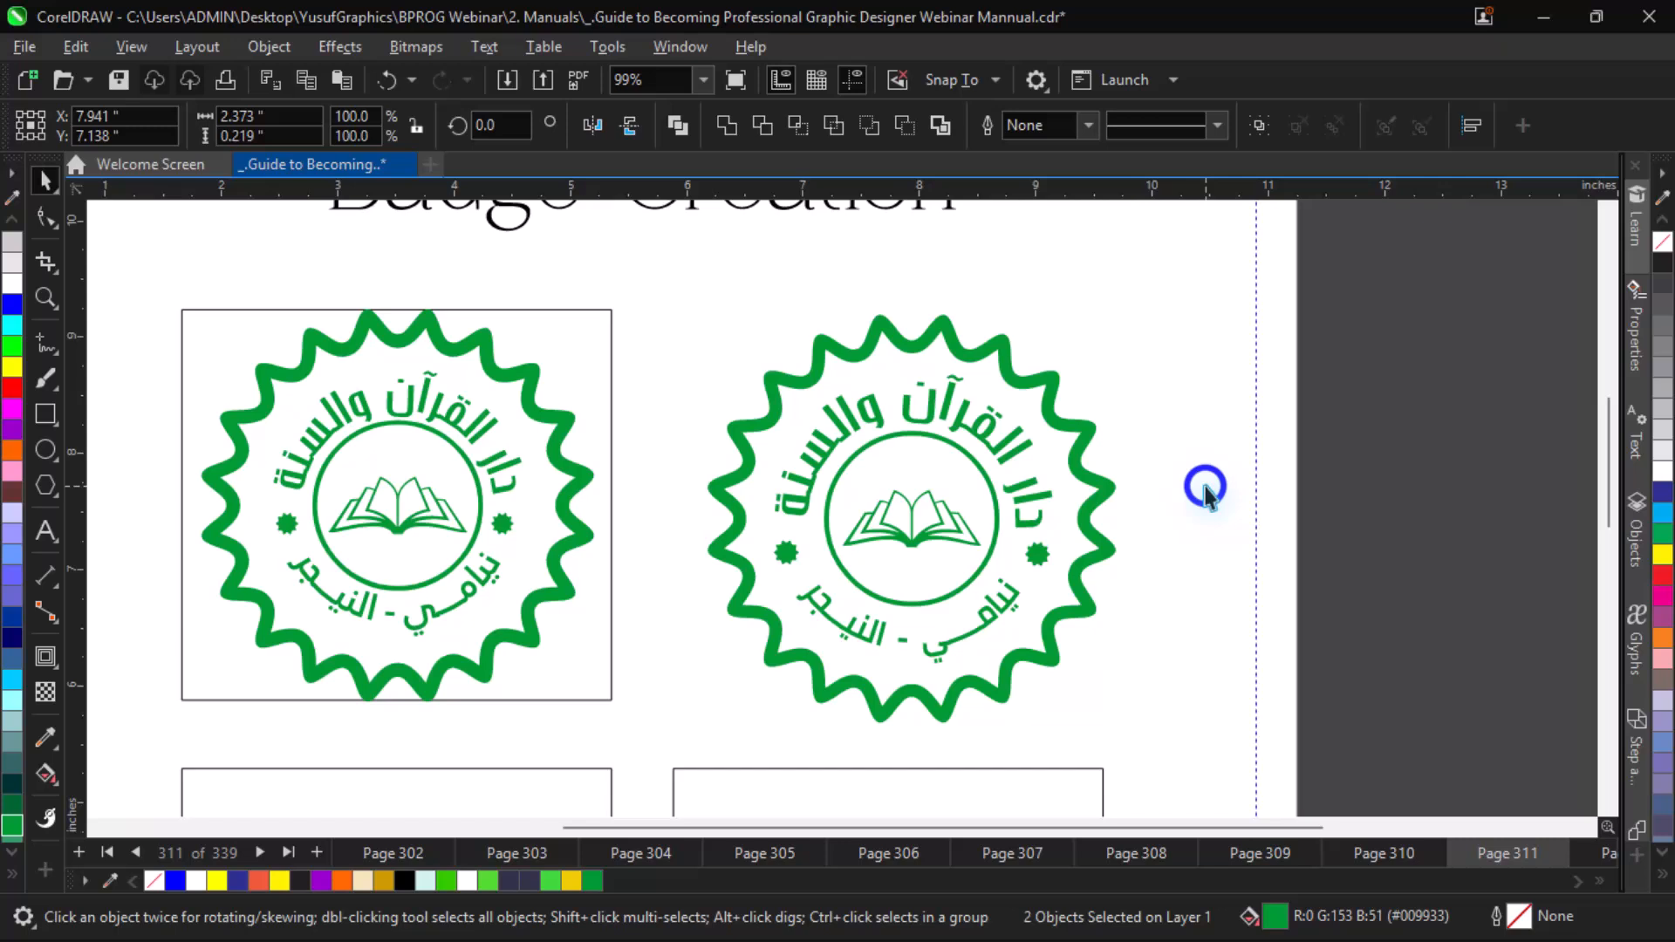
pyautogui.click(1205, 488)
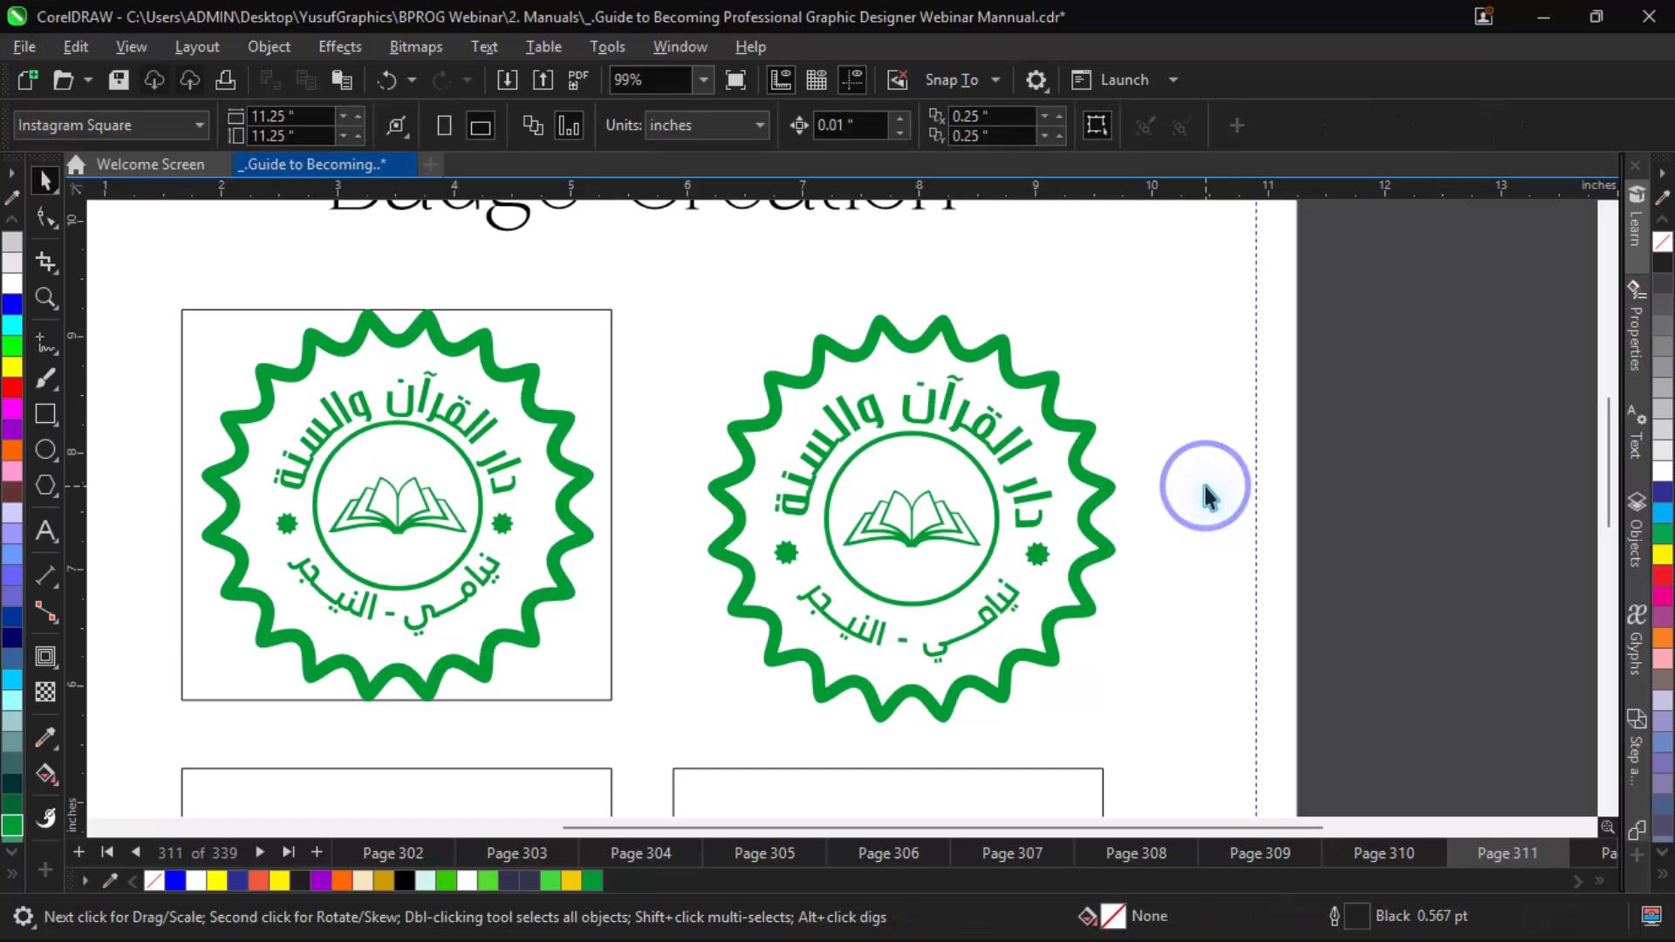
# Step: Select all the parts of the new badge and group them into one object
pyautogui.press('F4')
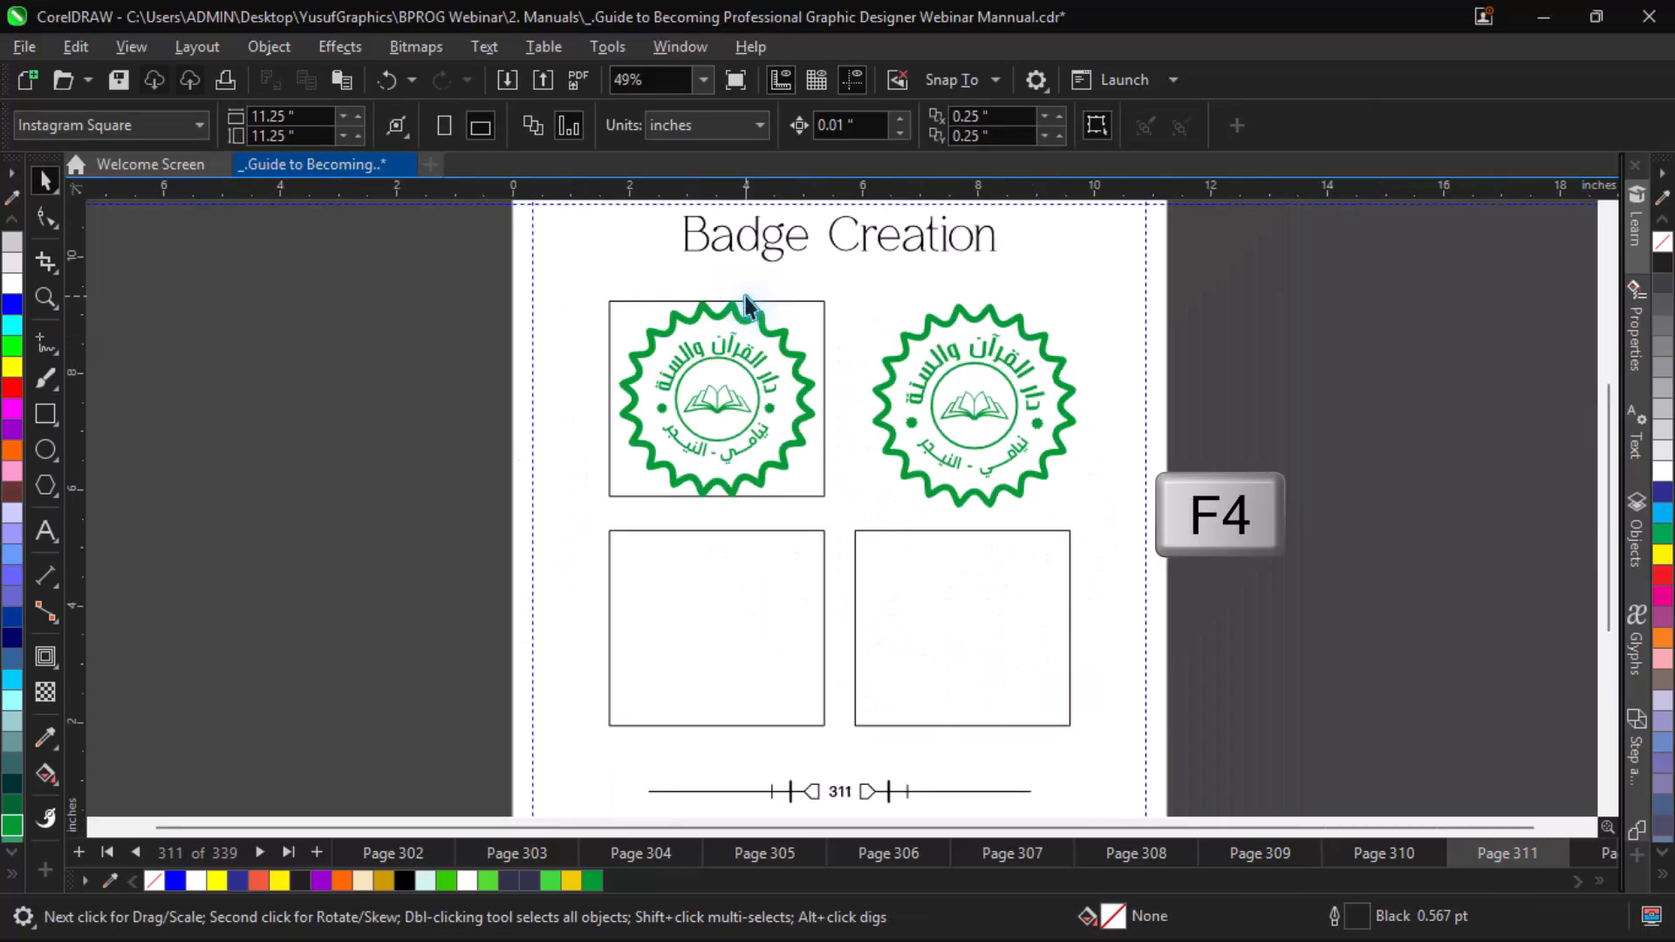
pyautogui.moveTo(1132, 270); pyautogui.dragTo(858, 523)
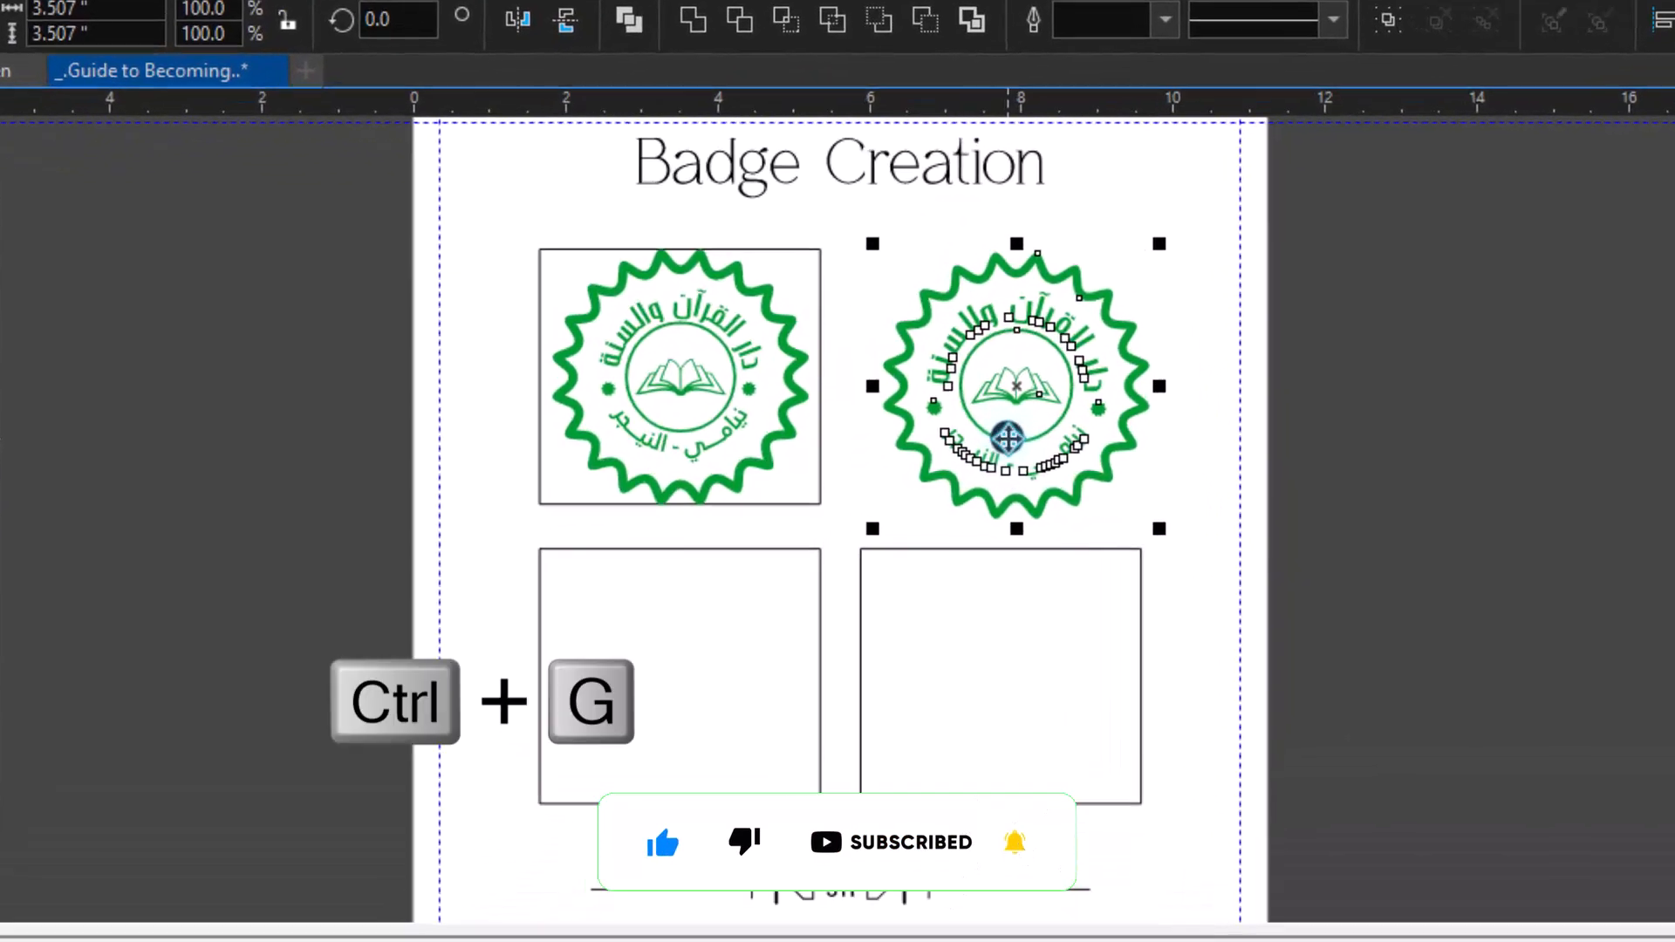
pyautogui.rightClick(969, 446)
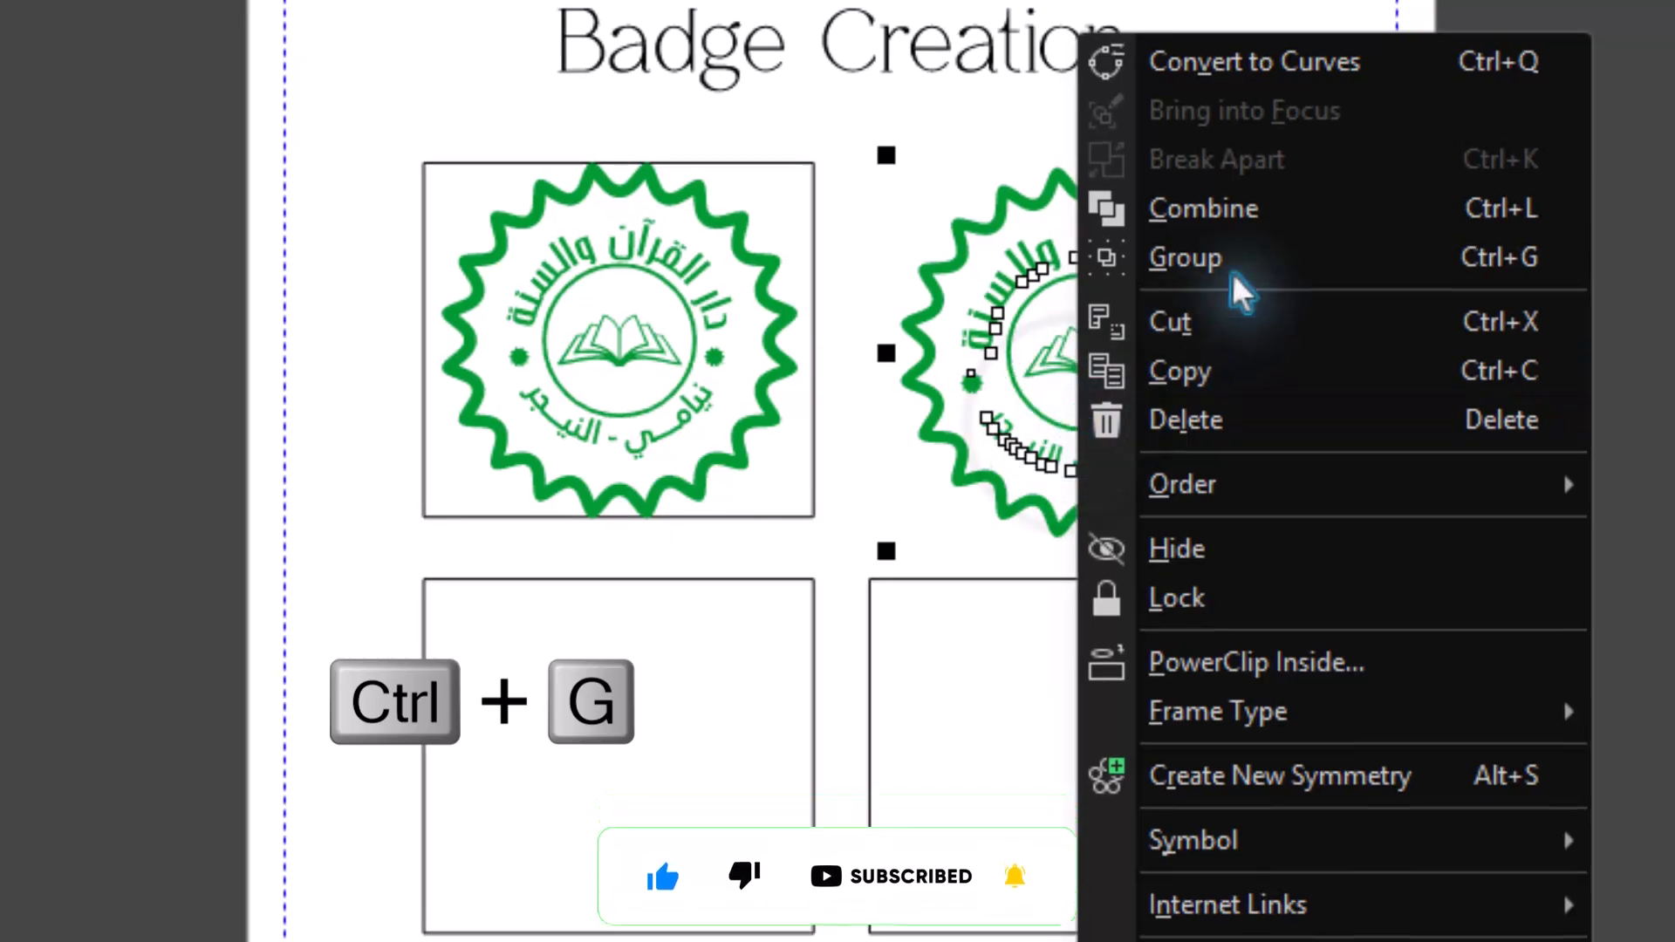
pyautogui.click(1062, 354)
pyautogui.click(1248, 258)
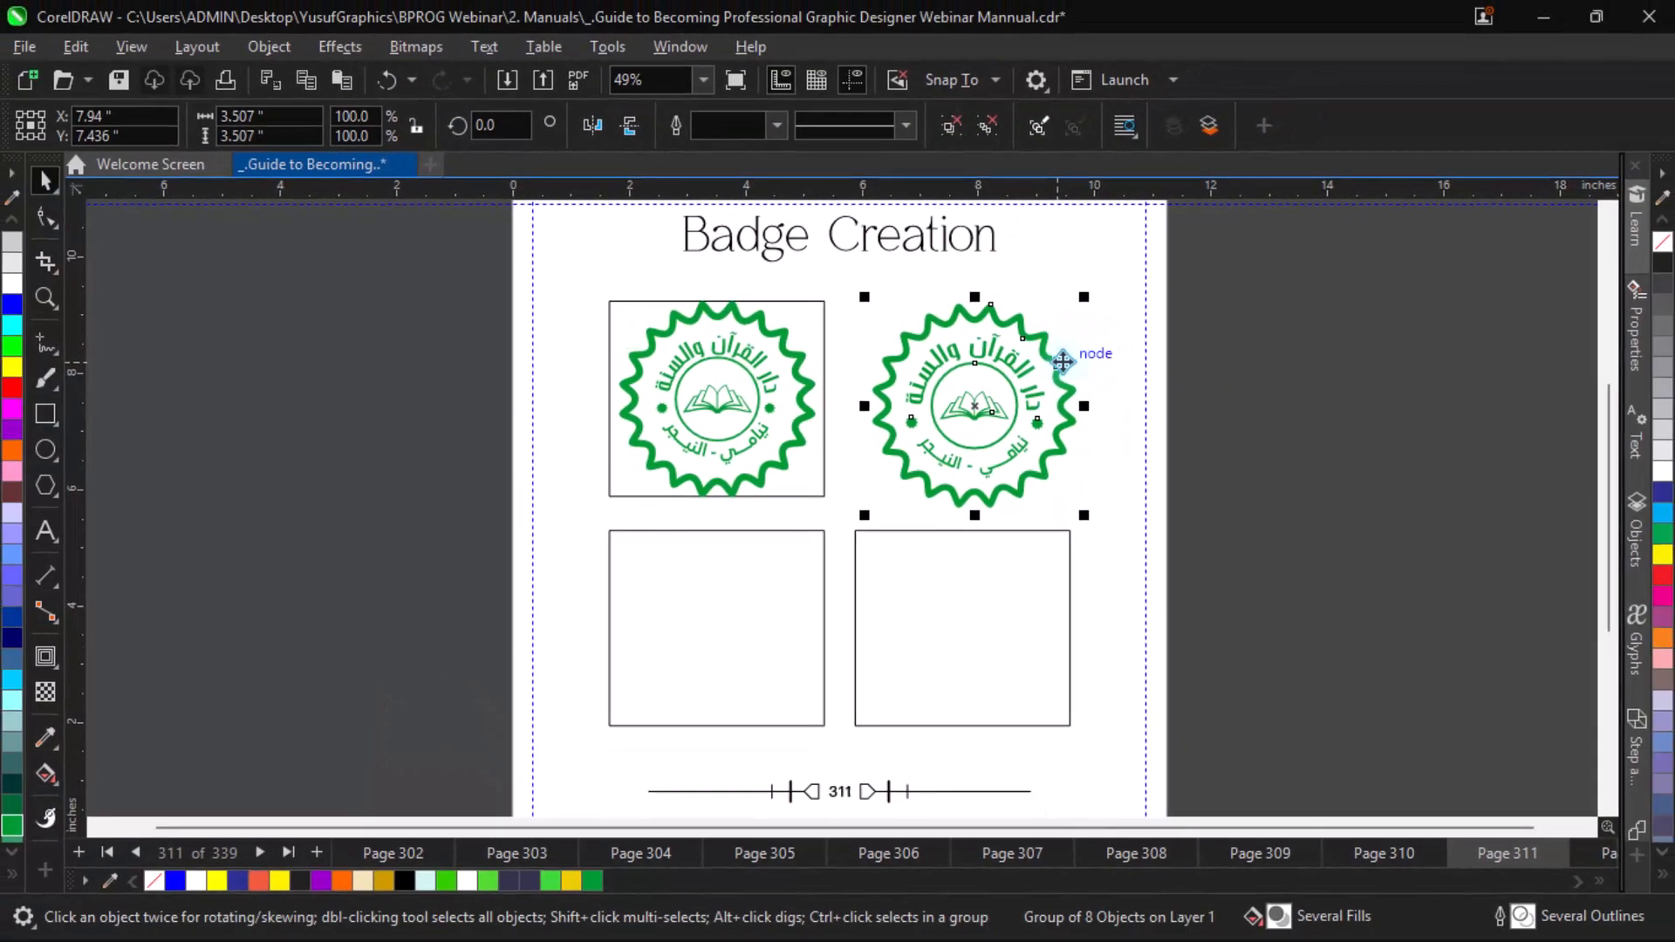